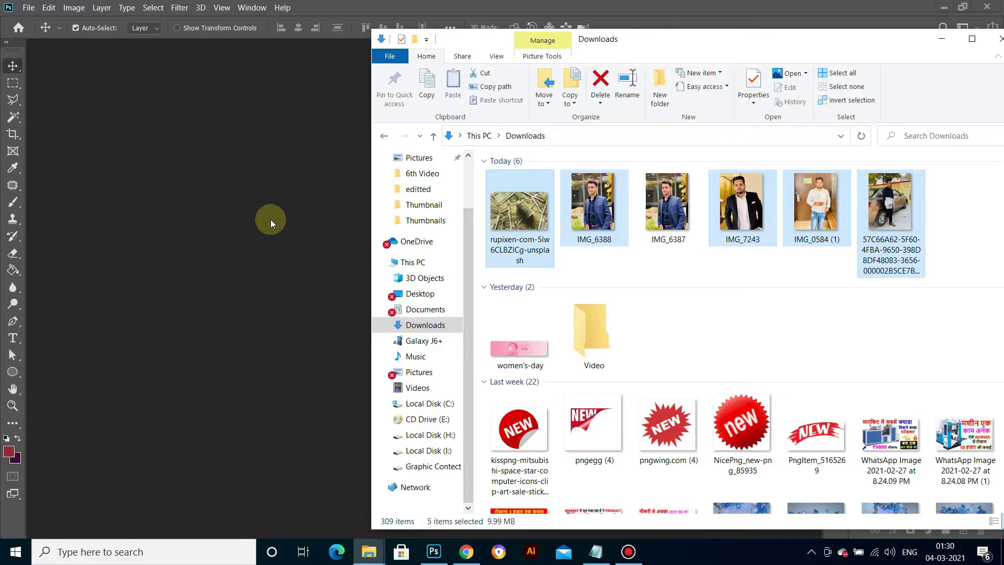
Step: Open the money photo and three other selected photos as Photoshop documents
click(271, 219)
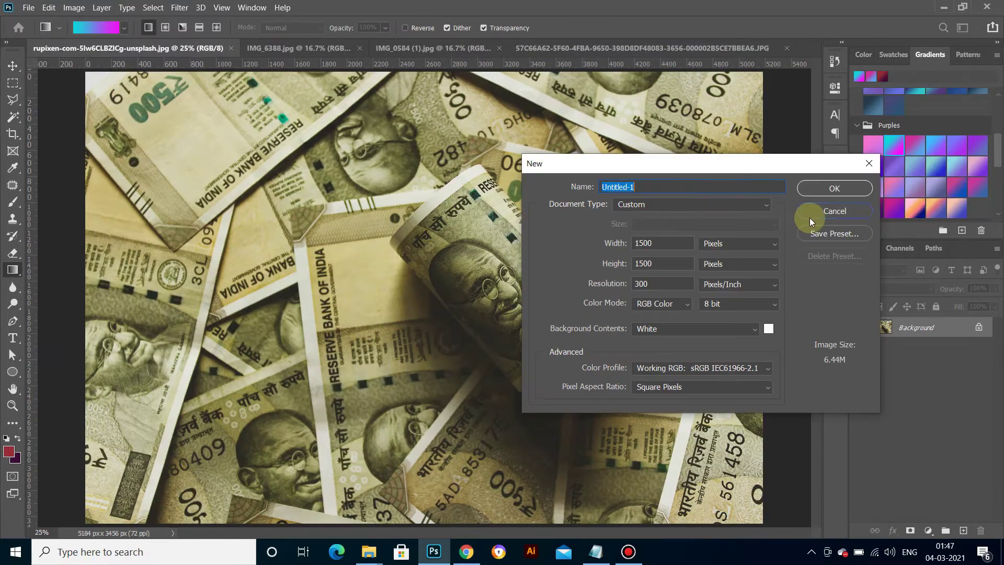
Step: Create the new 1500 × 1500 px, 300 ppi white-background document
click(28, 8)
click(31, 15)
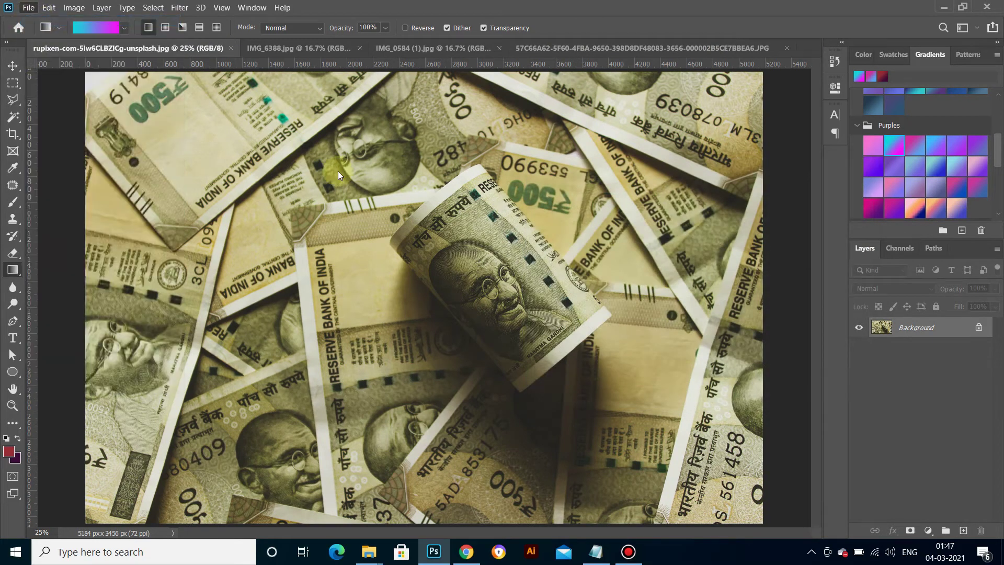
click(825, 189)
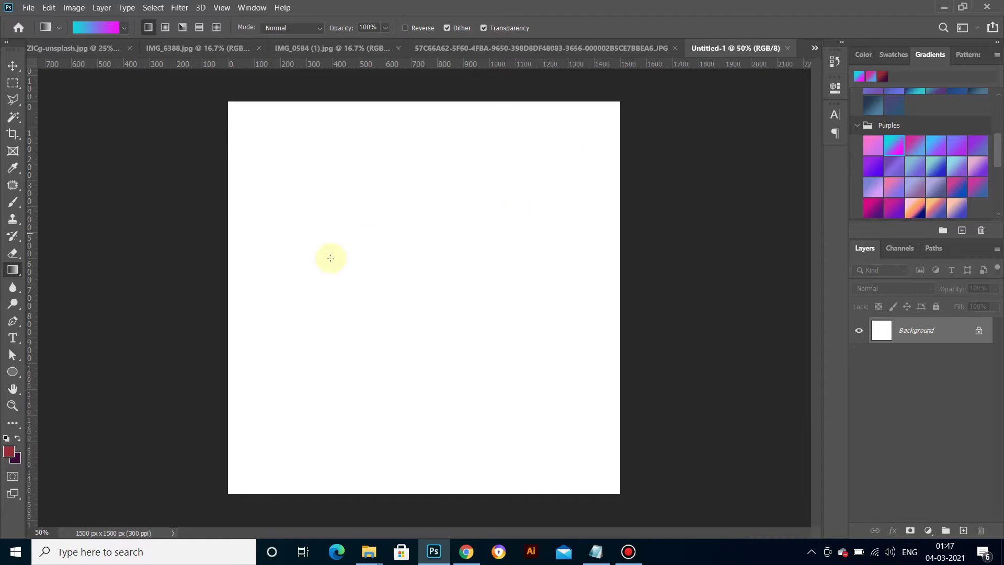
Step: Add Layer 1 filled with black over the white background, then return to the money photo
click(963, 530)
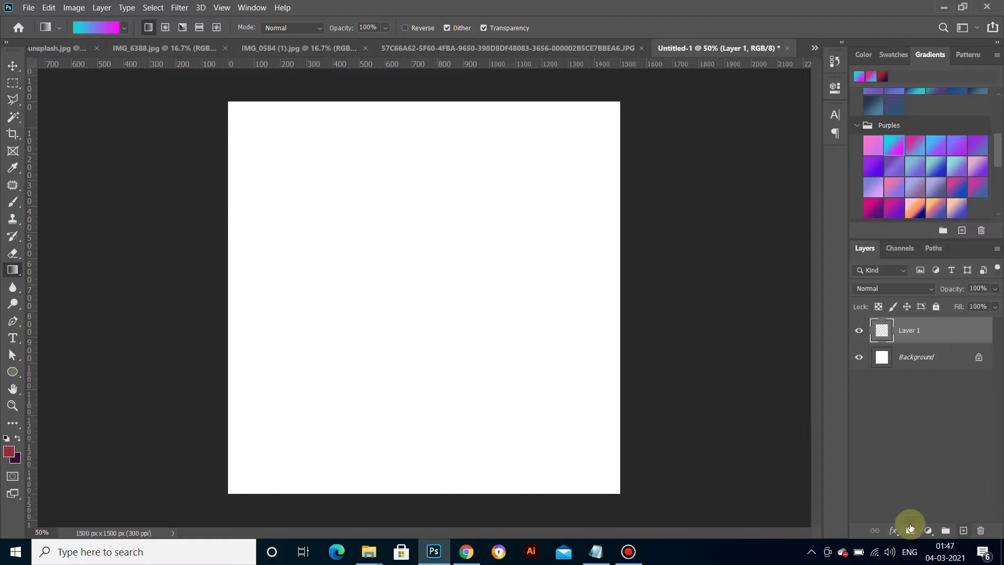
click(5, 439)
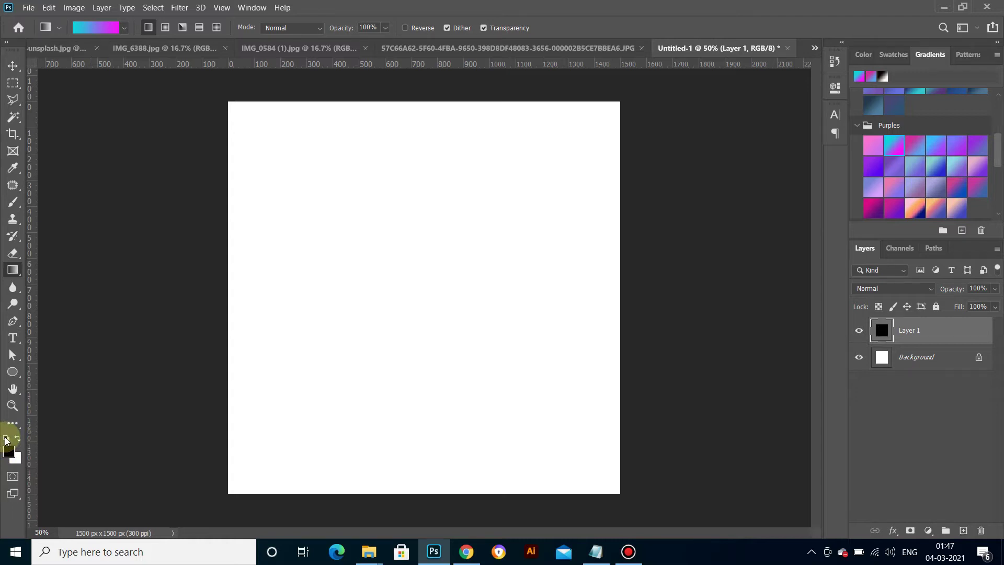
key(alt+BackSpace)
click(46, 48)
click(13, 66)
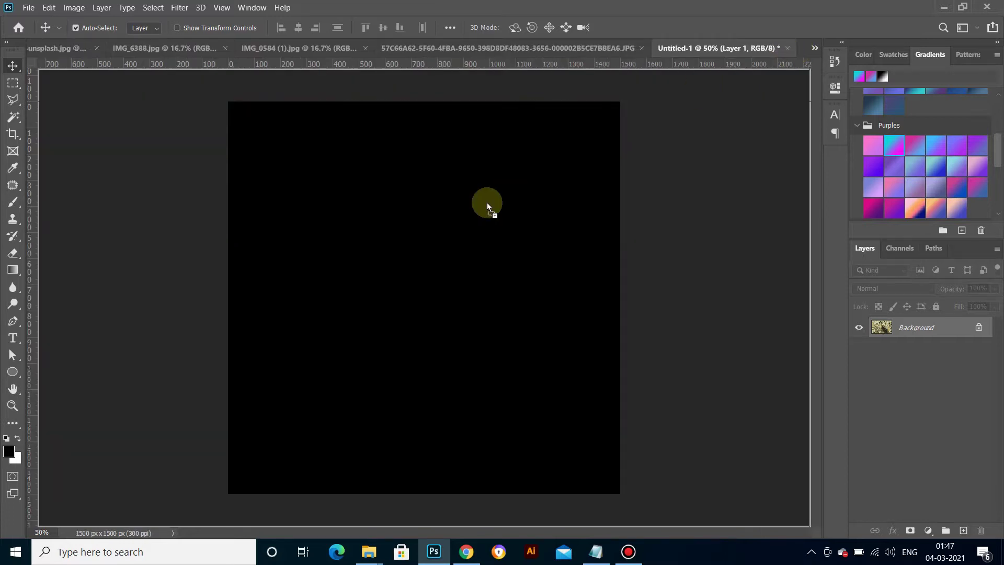
Step: Drag the money photo into Untitled-1 as Layer 2 and free-transform it to about 45%
mouse_move(796, 47)
mouse_down()
mouse_move(470, 215)
mouse_move(385, 213)
mouse_up()
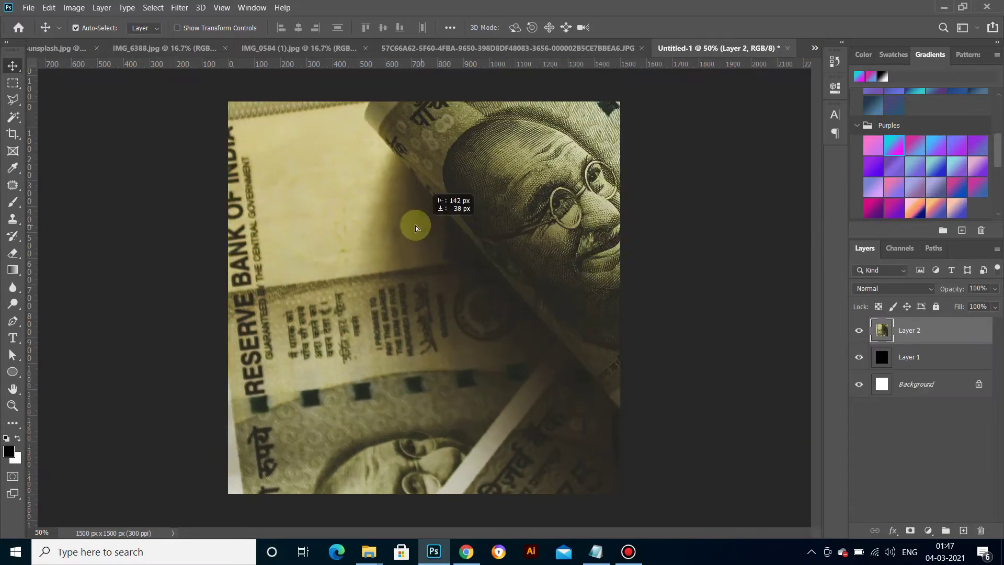
key(ctrl+minus)
key(ctrl+minus)
key(ctrl+minus)
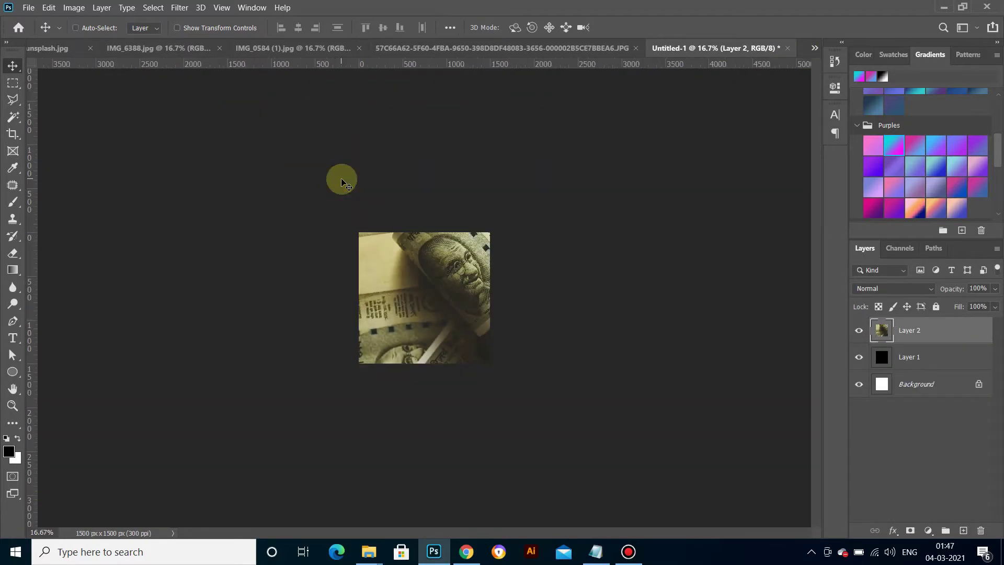
click(48, 8)
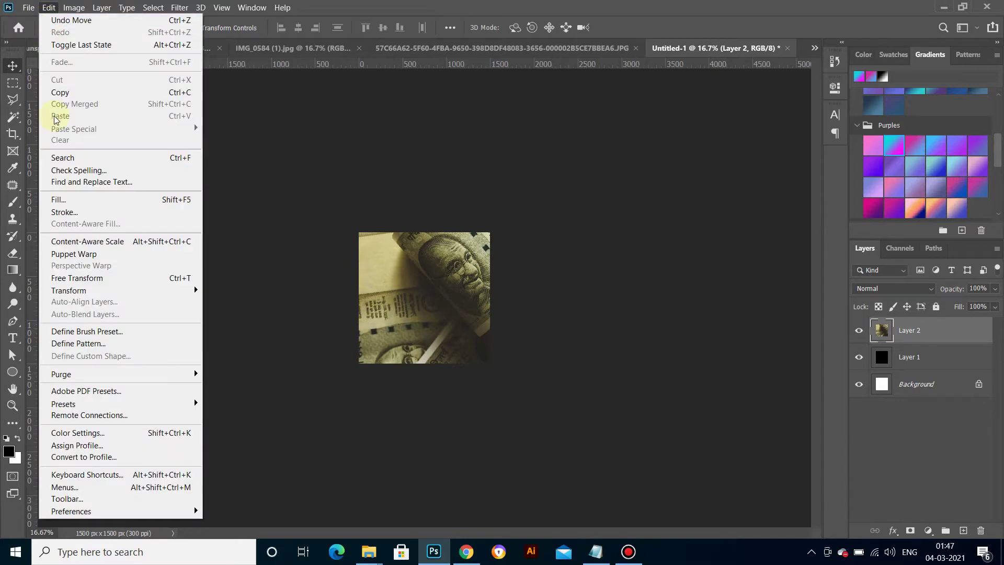
click(78, 278)
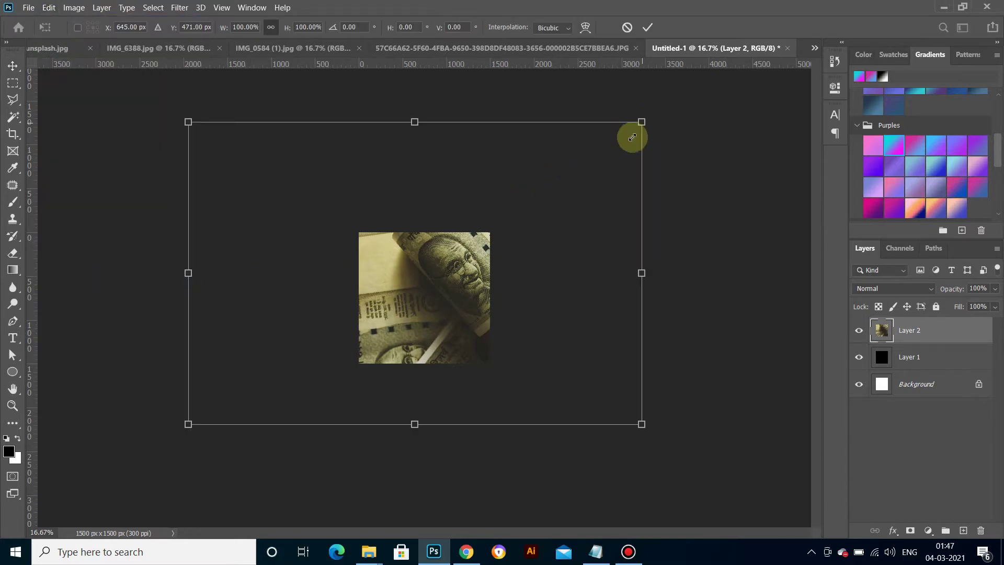
drag(642, 122, 503, 221)
drag(453, 253, 452, 276)
drag(502, 244, 527, 225)
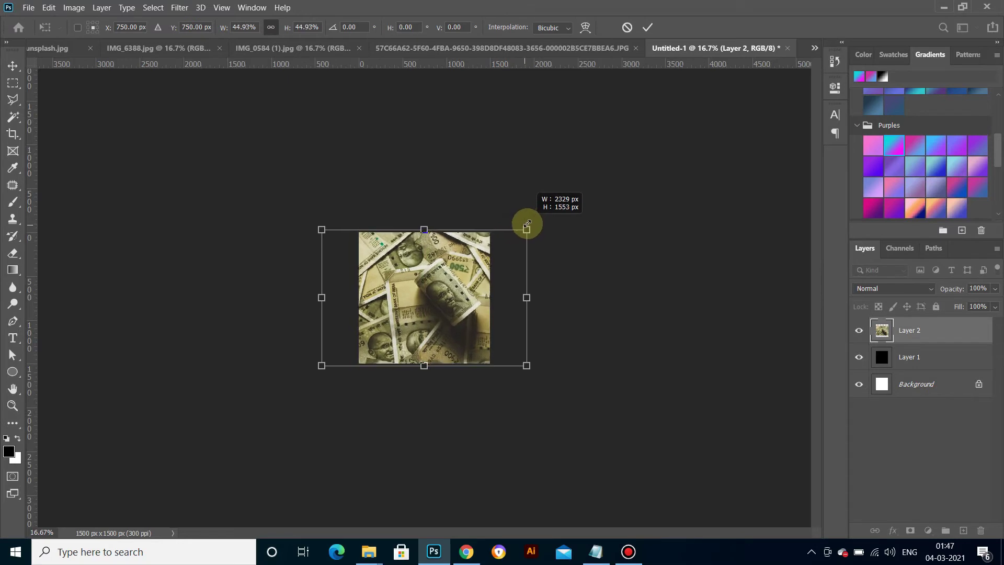
key(Return)
Step: Draw a diagonal magenta-to-cyan gradient on new Layer 3, leaving it at Normal blending
click(13, 270)
click(960, 531)
mouse_move(355, 227)
mouse_down()
mouse_move(514, 377)
mouse_move(359, 224)
mouse_up()
click(902, 289)
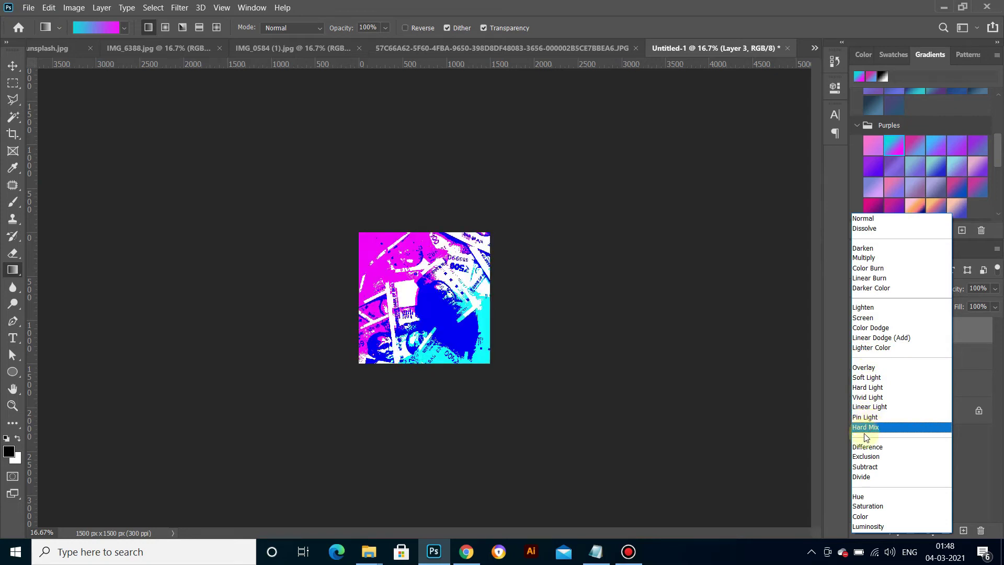
click(865, 257)
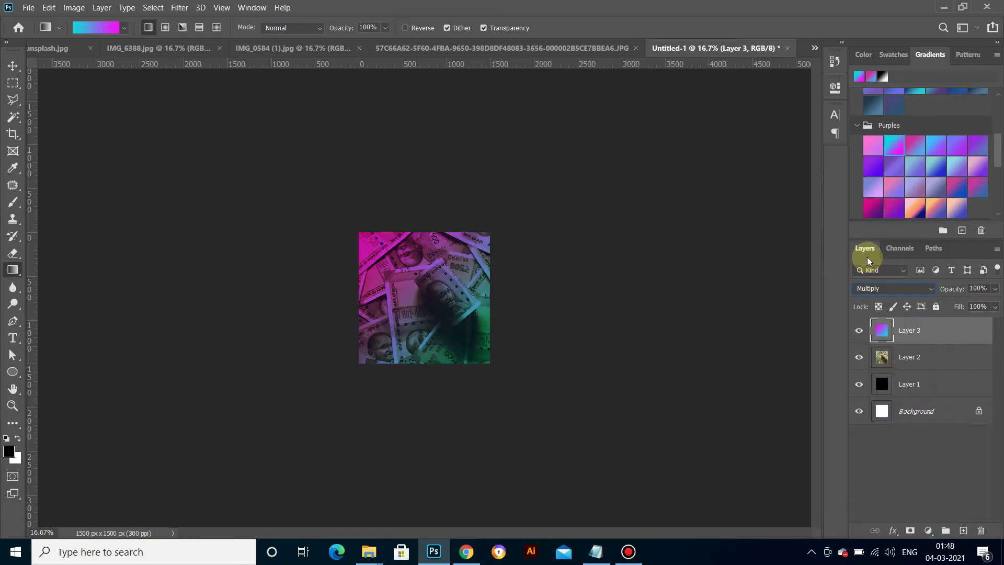
key(Down)
key(Down)
key(Down)
key(Down)
key(Down)
key(Down)
key(Down)
key(Down)
key(Down)
key(Down)
key(Down)
key(Down)
key(Down)
key(Down)
key(Home)
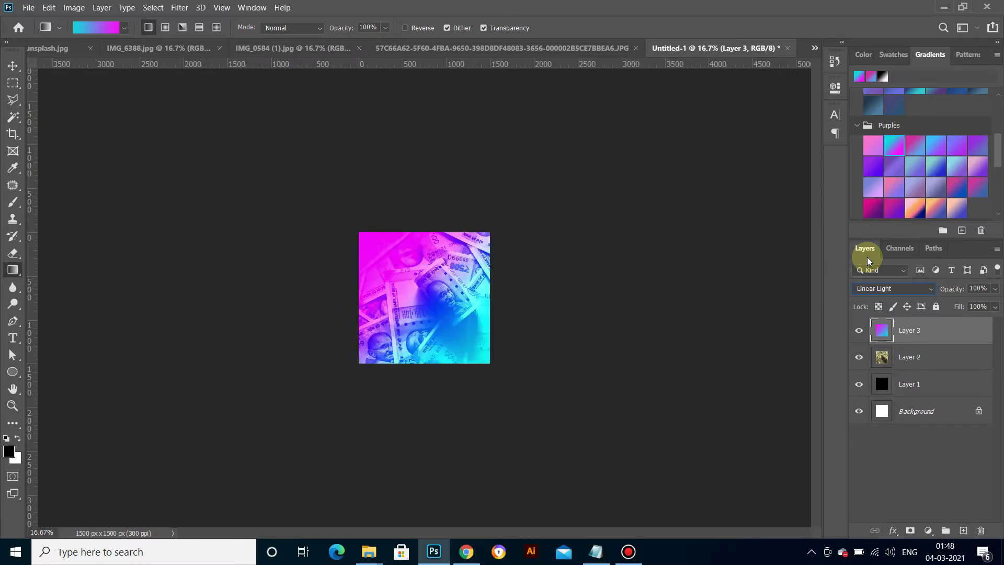
Step: Set the money layer (Layer 2) to Lighter Color blending at 34% opacity
click(909, 367)
click(895, 289)
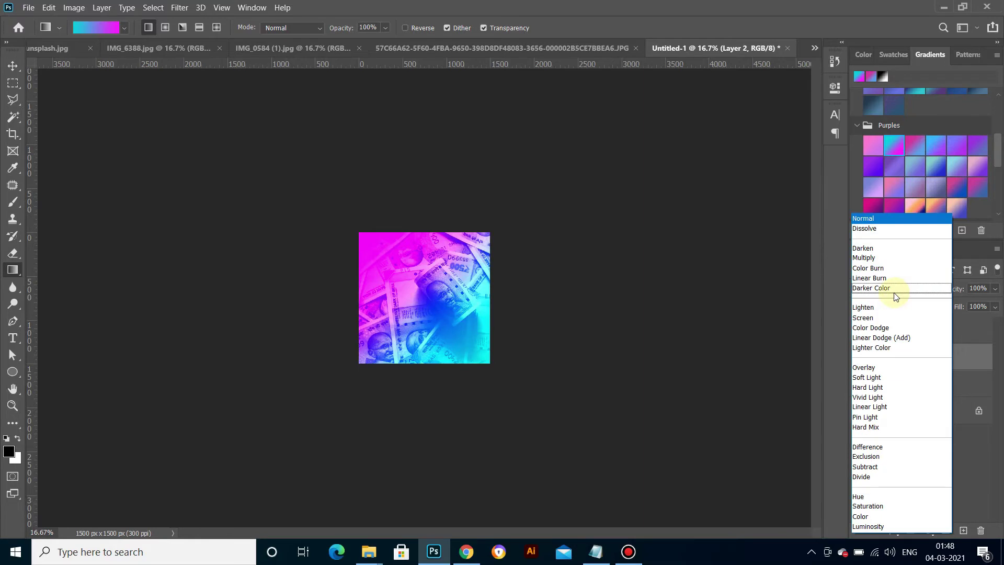
click(869, 248)
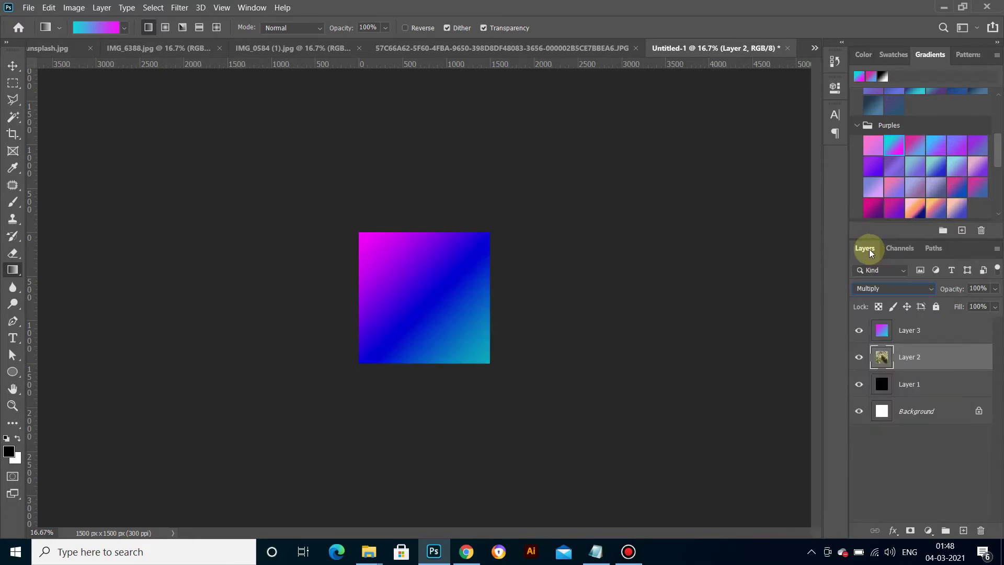
key(Down)
key(Down)
key(Down)
key(Down)
key(Down)
key(Down)
key(Down)
key(Down)
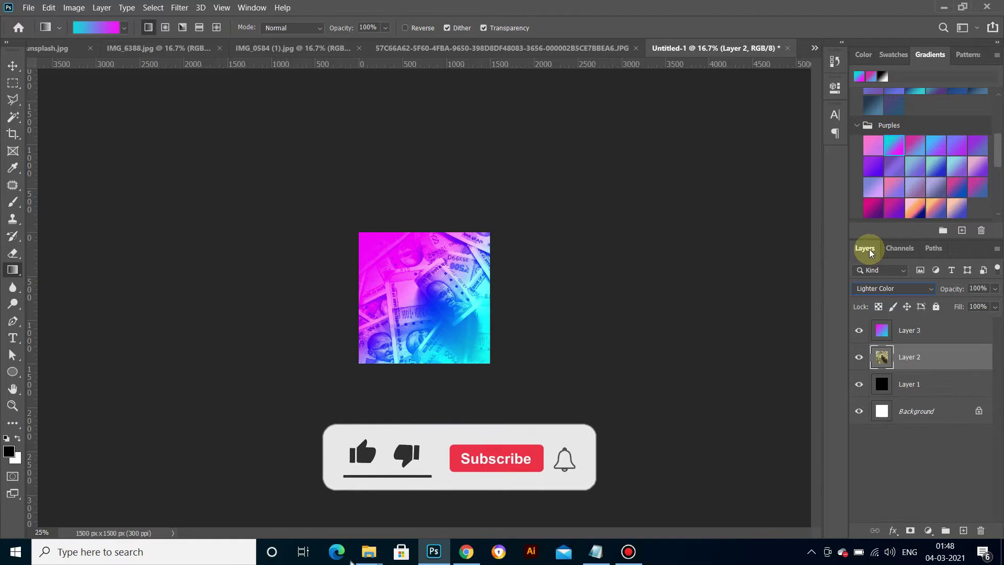
key(ctrl+plus)
key(ctrl+plus)
click(995, 288)
drag(958, 302, 954, 304)
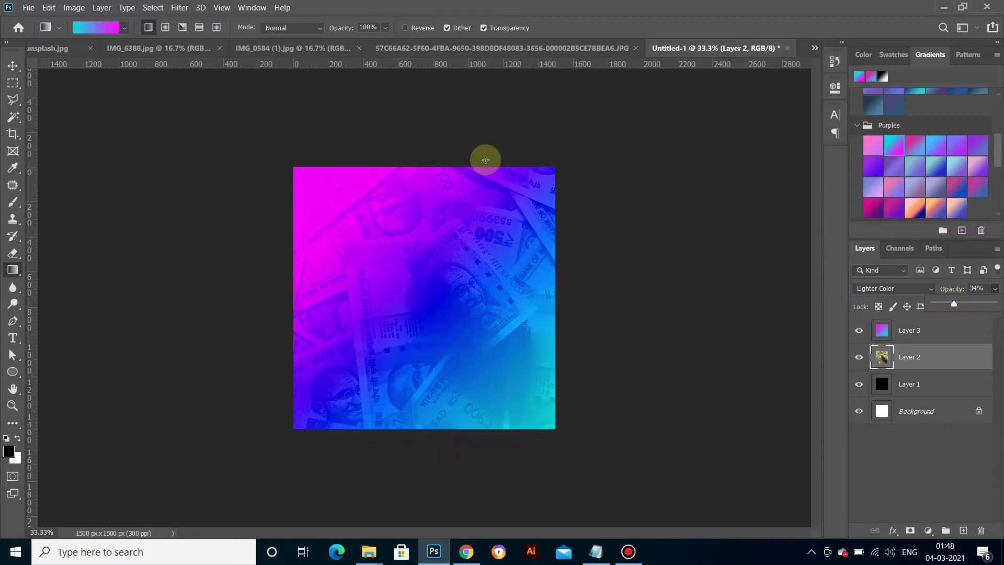
click(485, 47)
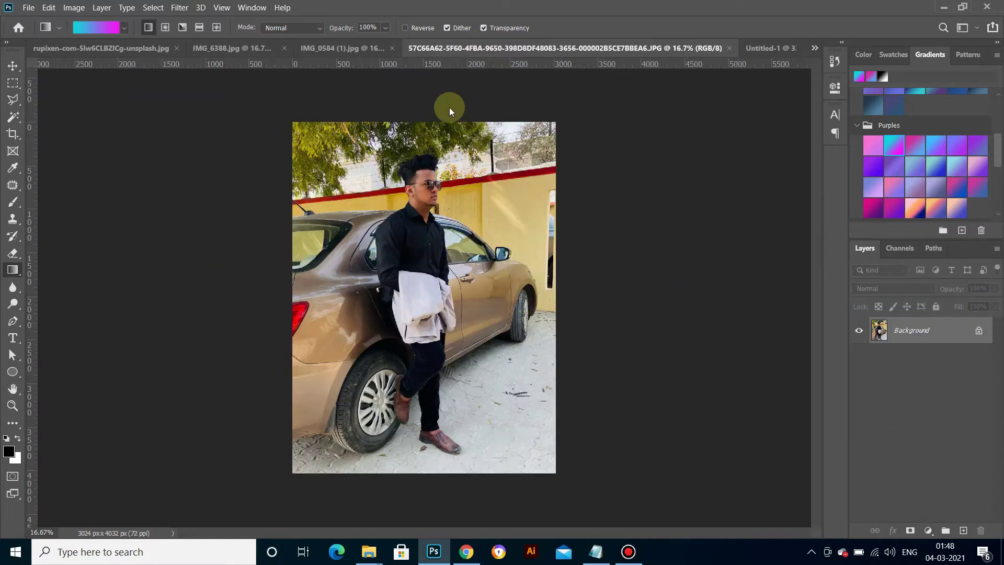
Step: Box the man beside the car with Object Selection and add a layer mask hiding the background
click(14, 123)
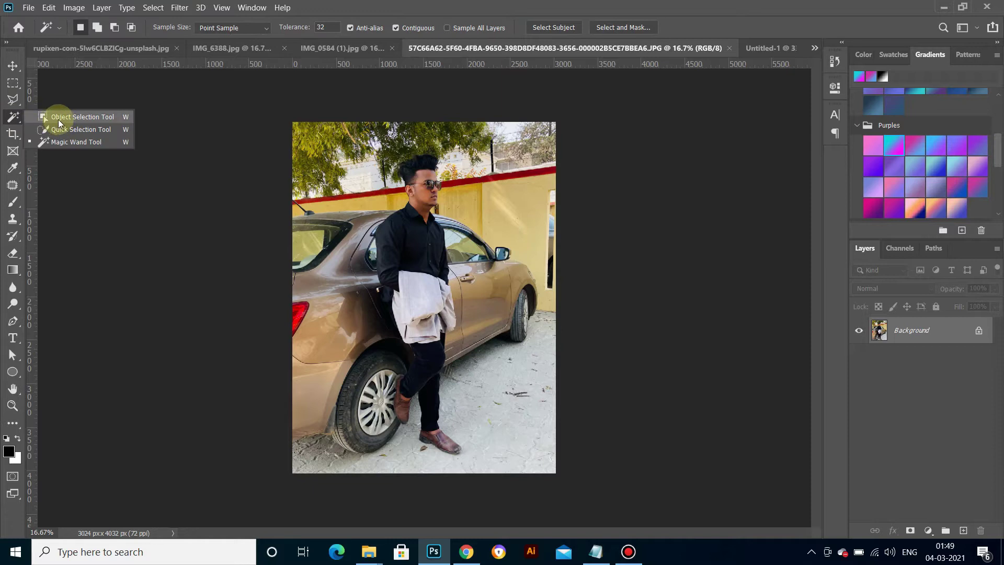
click(58, 119)
key(shift+w)
drag(389, 156, 464, 457)
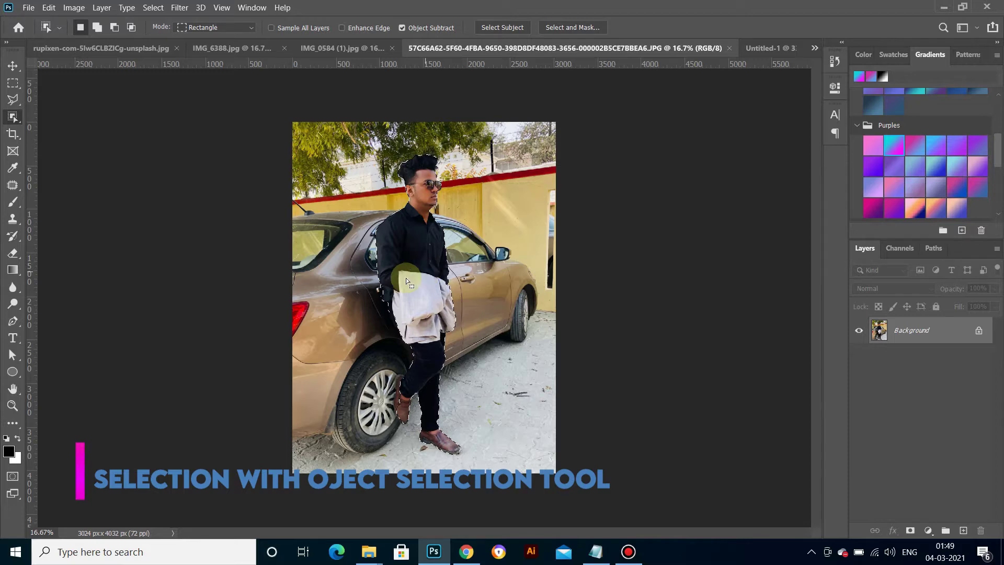
click(910, 531)
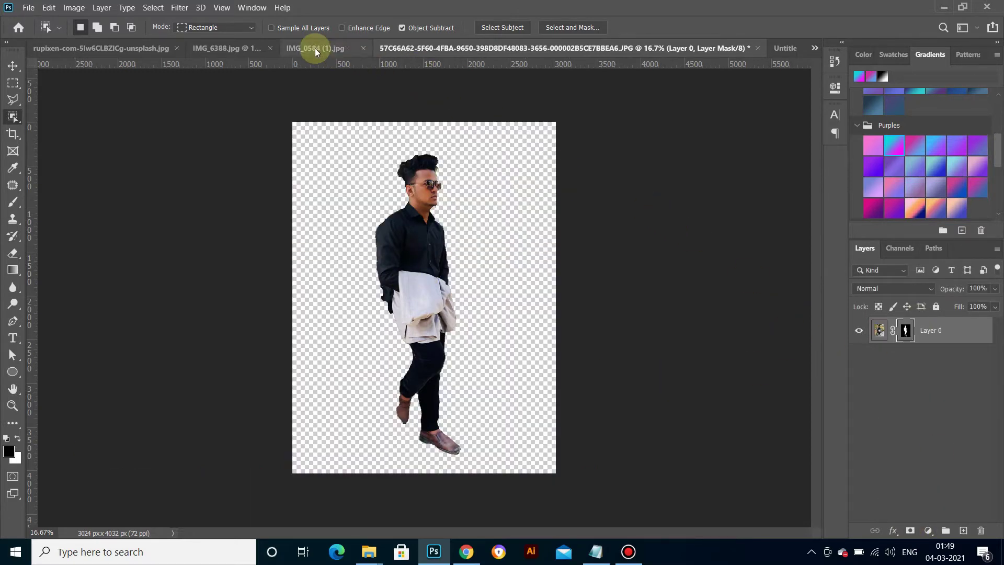
Step: Cut out the white-shirt man with an Object Selection box and a layer mask
click(315, 48)
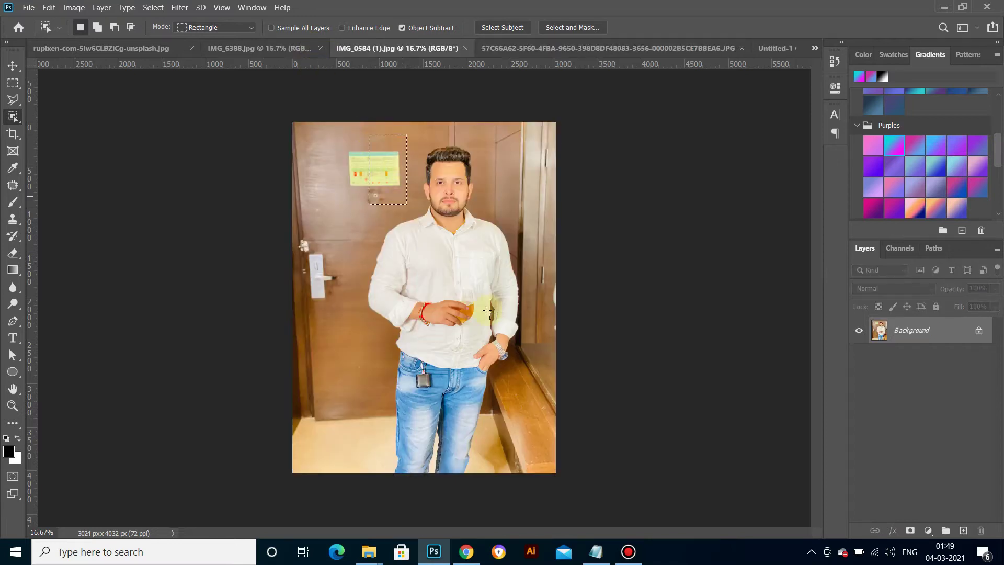
mouse_move(370, 134)
mouse_down()
mouse_move(537, 404)
mouse_move(531, 433)
mouse_up()
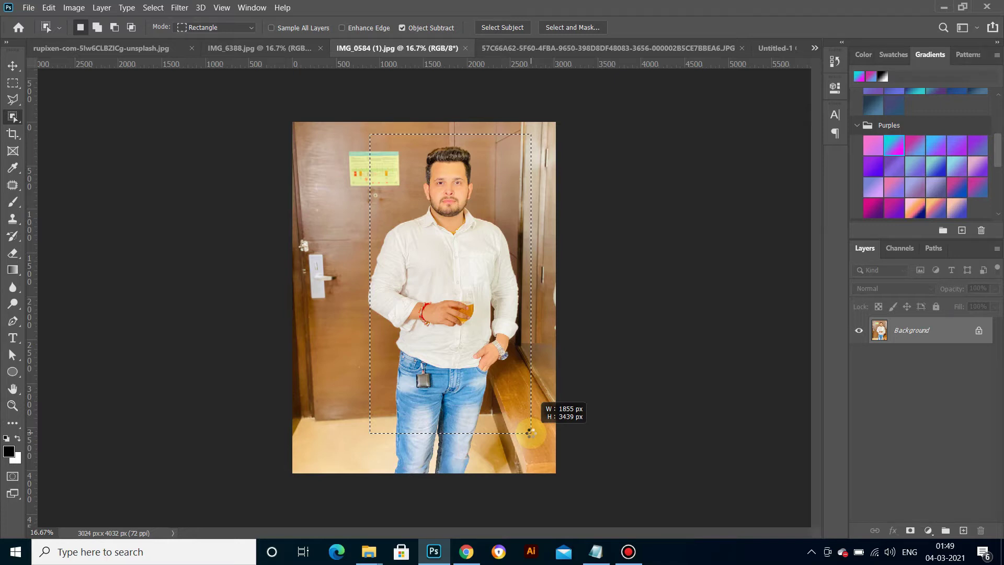
drag(532, 433, 532, 433)
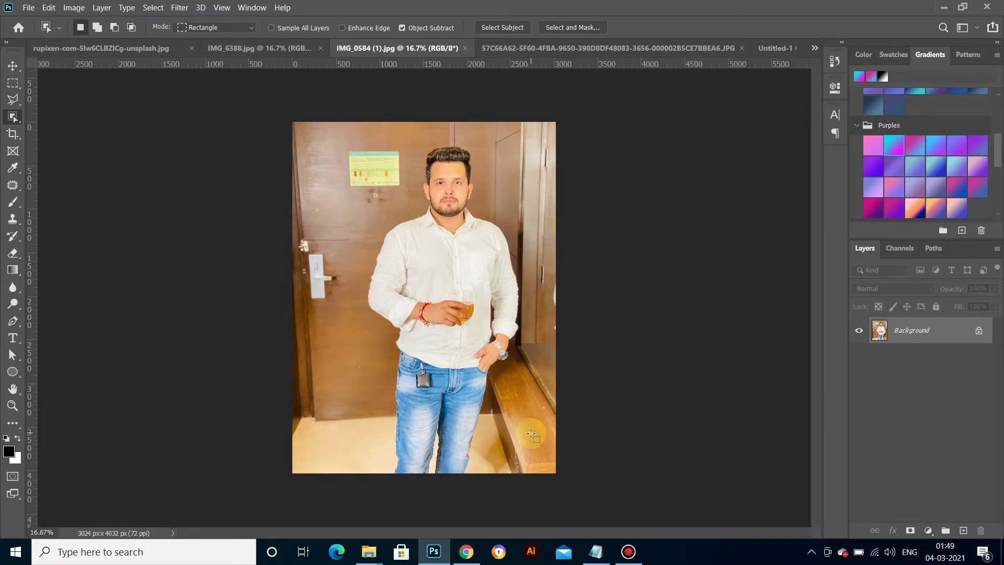
click(911, 530)
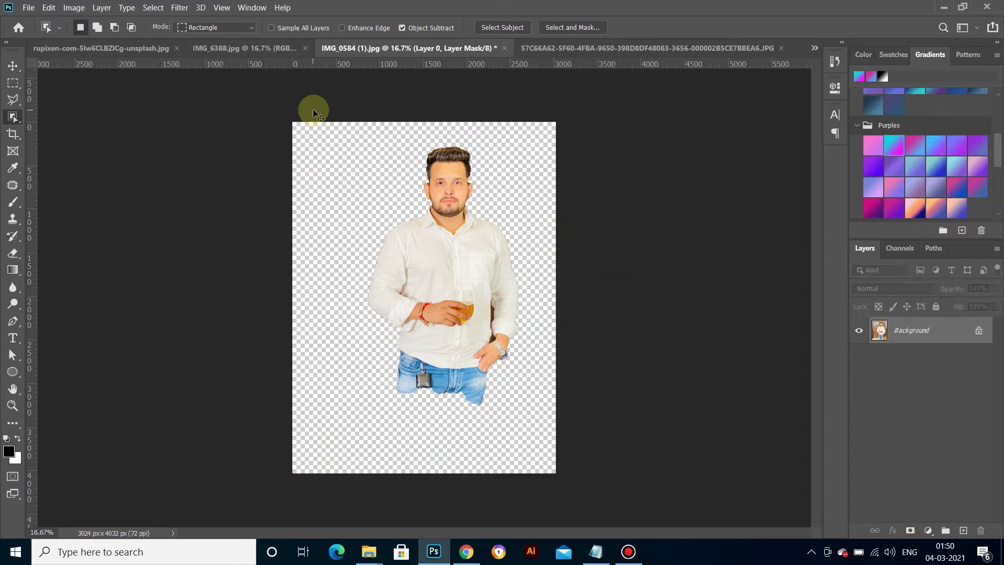
key(ctrl+z)
click(910, 531)
Step: Cut out the blue-suited man the same way with a layer mask
click(212, 48)
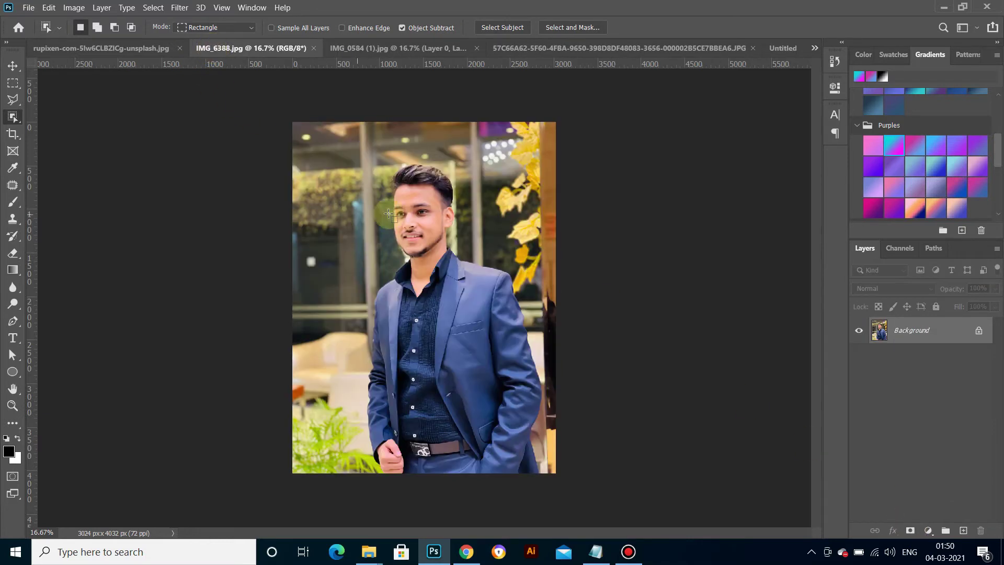
drag(364, 158, 541, 480)
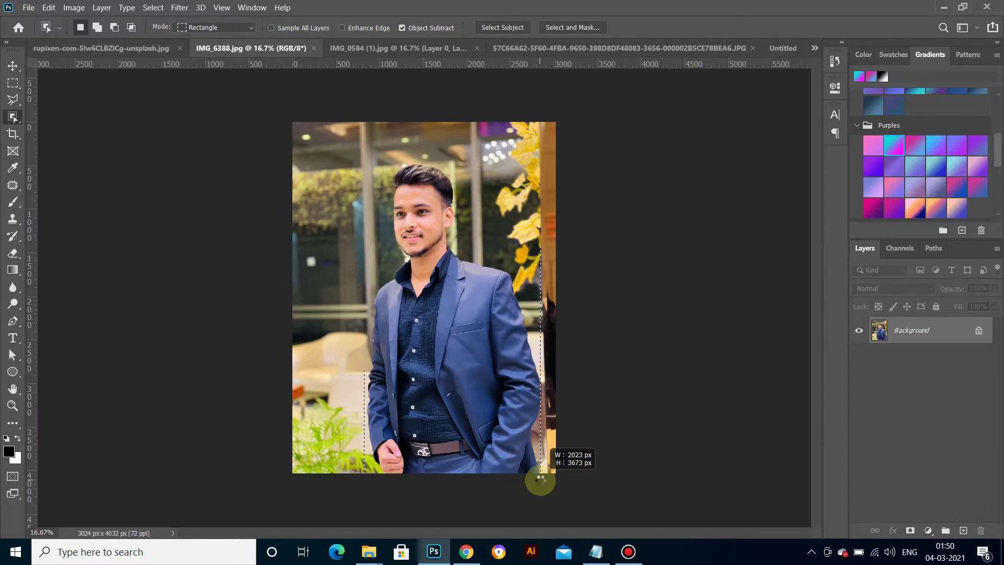
drag(540, 478, 541, 480)
click(910, 532)
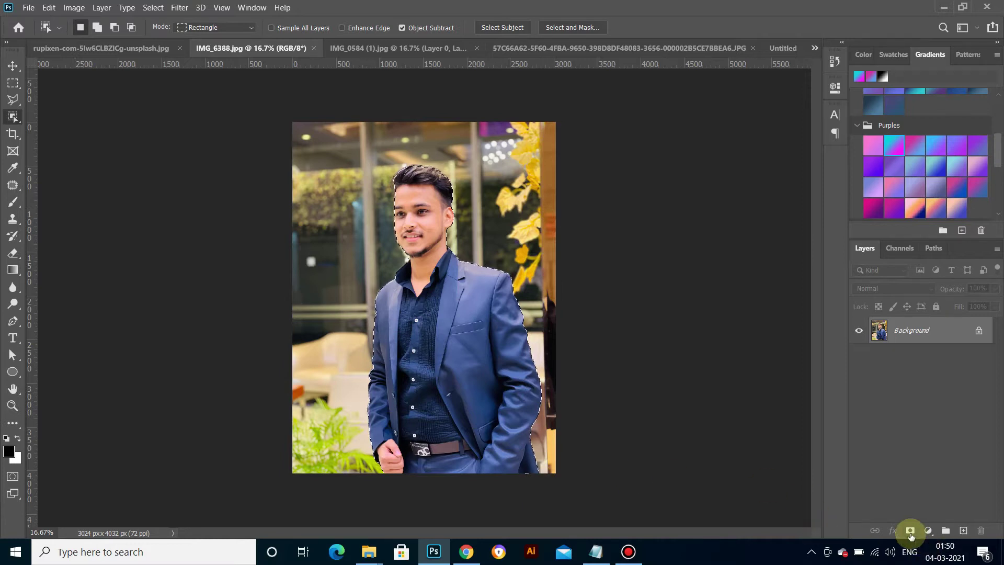
click(408, 48)
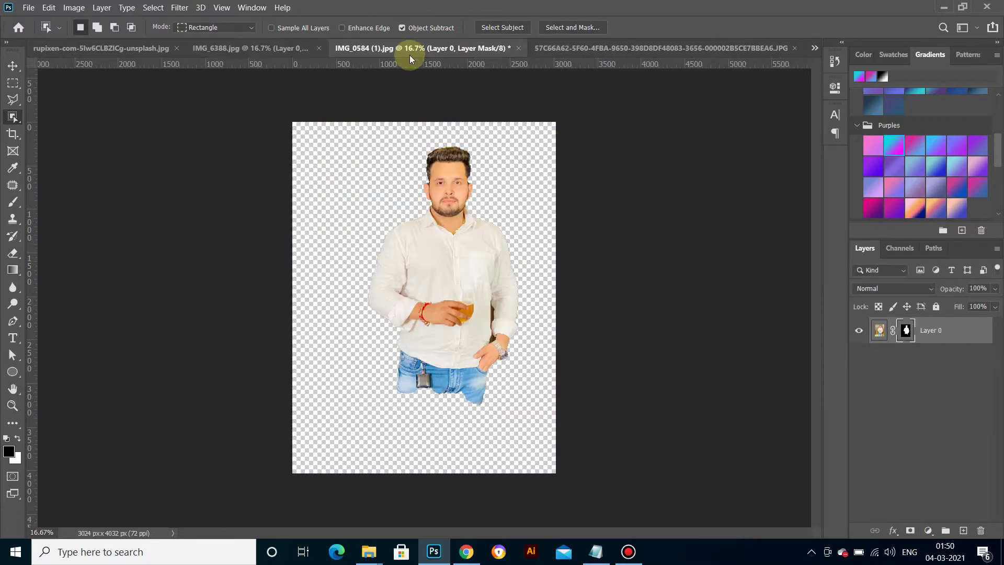
Step: Paint white on the white-shirt man's mask to restore the hair and skin at his temple
key(ctrl+plus)
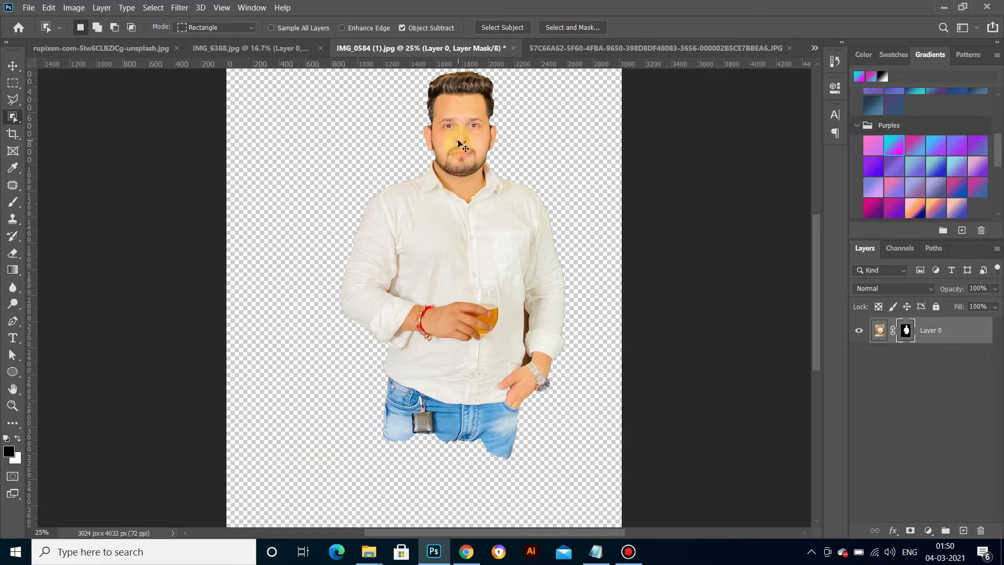
key(ctrl+plus)
scroll(455, 186, up, 3)
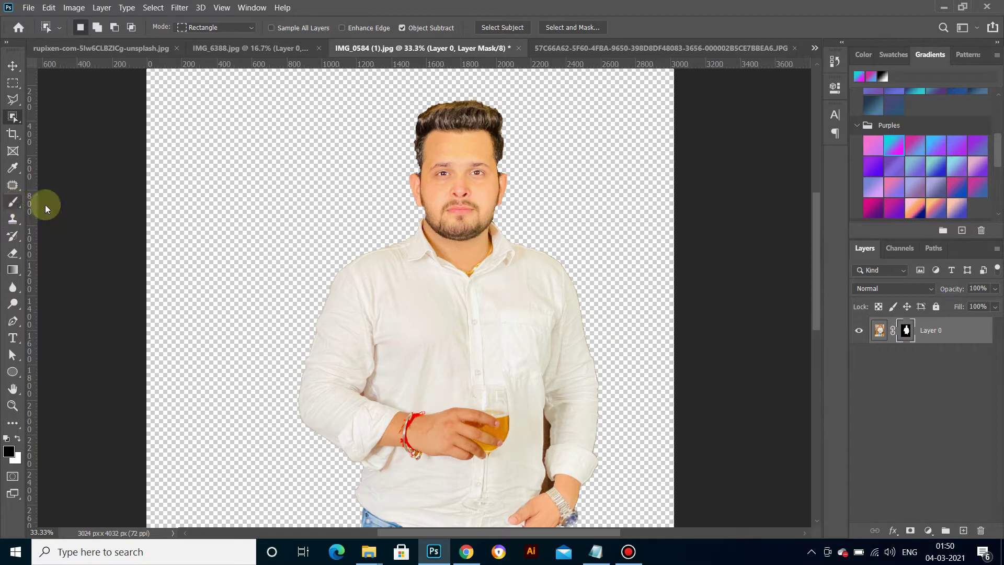
click(13, 202)
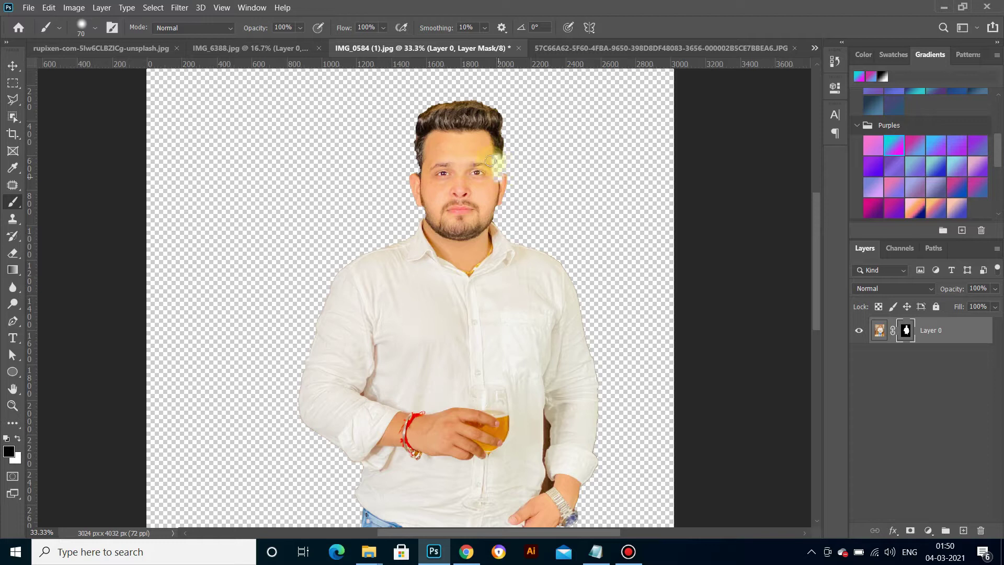
click(19, 439)
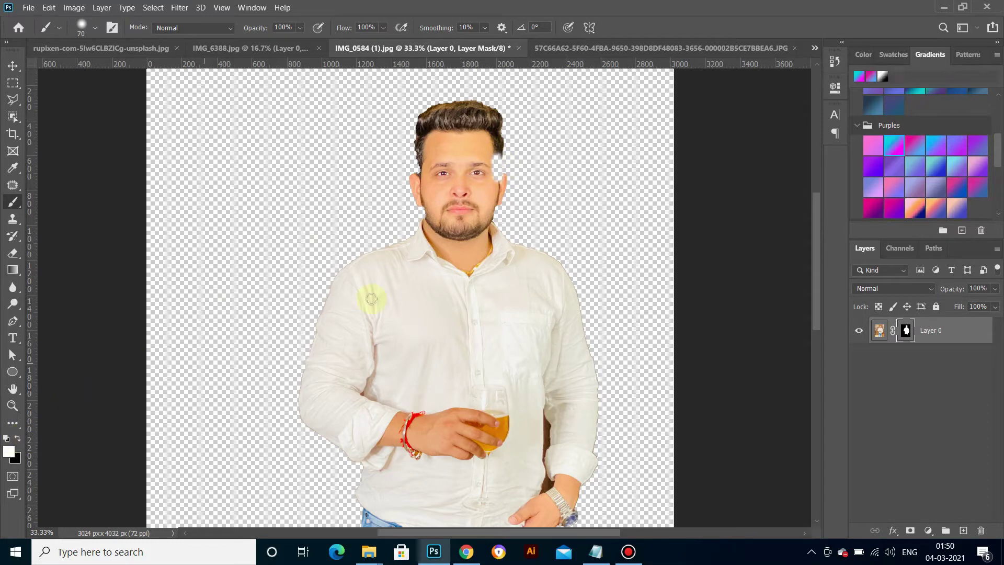
drag(499, 153, 494, 184)
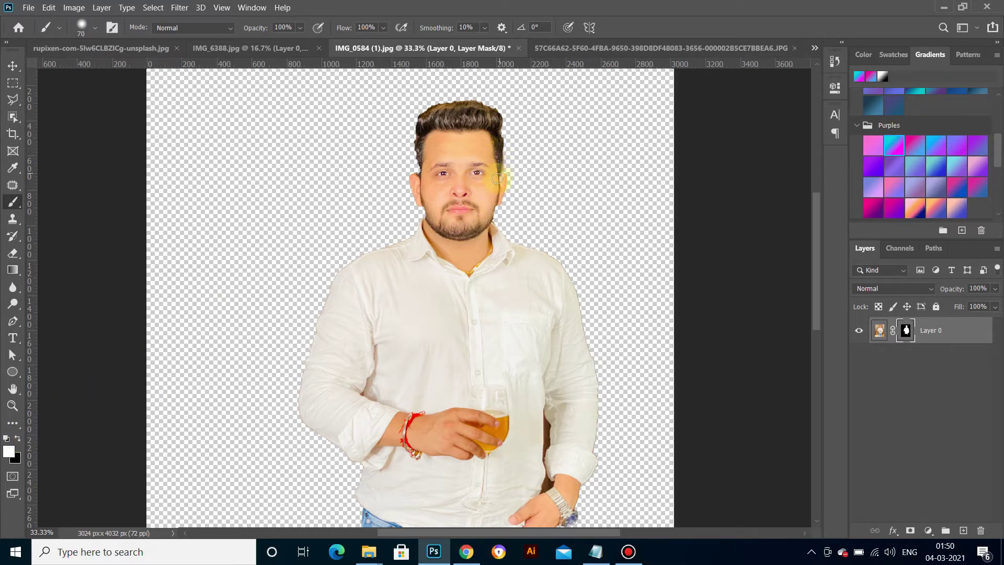
drag(423, 167, 494, 224)
click(13, 65)
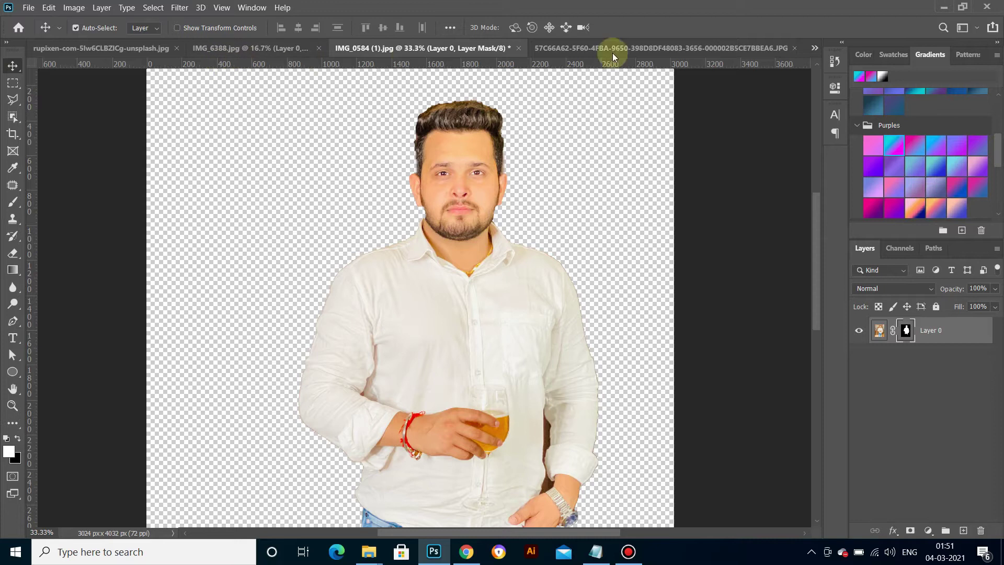
Step: Drag the black-shirt man into the poster as Layer 4 and raise him above the gradient
click(565, 48)
click(786, 48)
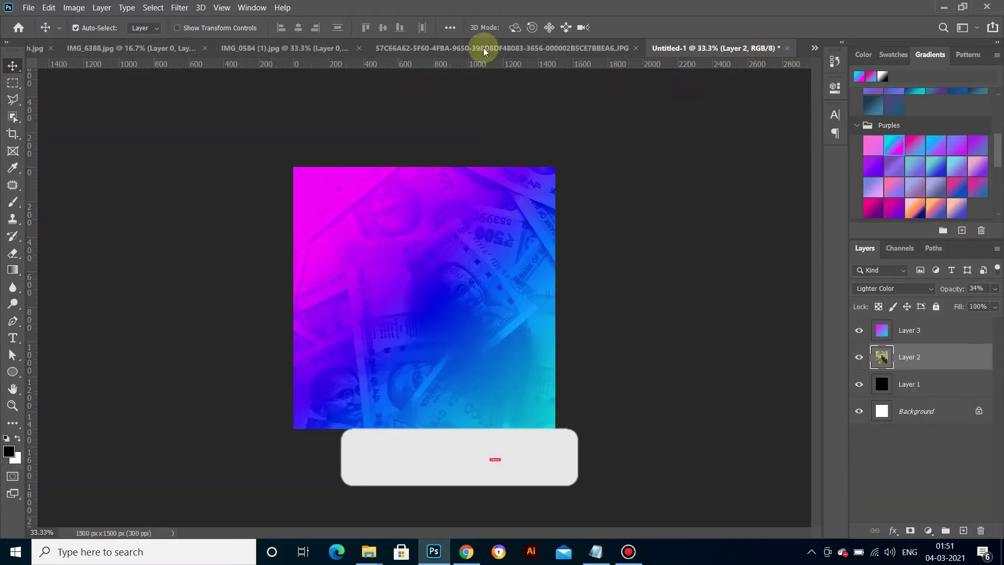
click(485, 50)
drag(417, 221, 410, 267)
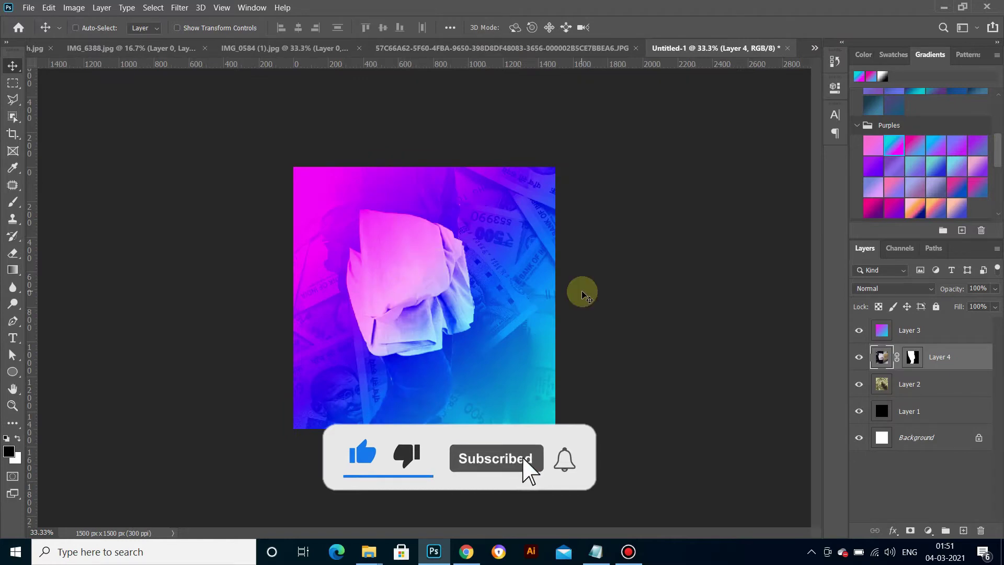
key(ctrl+])
Step: Nudge the white-shirt man and dock the Untitled-1 tab beside IMG_6388
click(320, 48)
drag(469, 191, 439, 179)
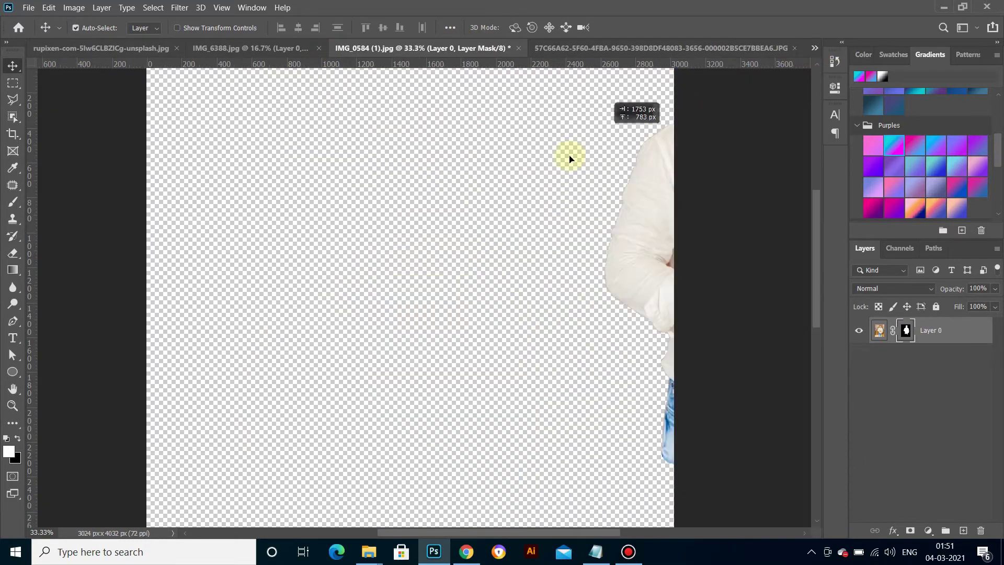
key(ctrl+a)
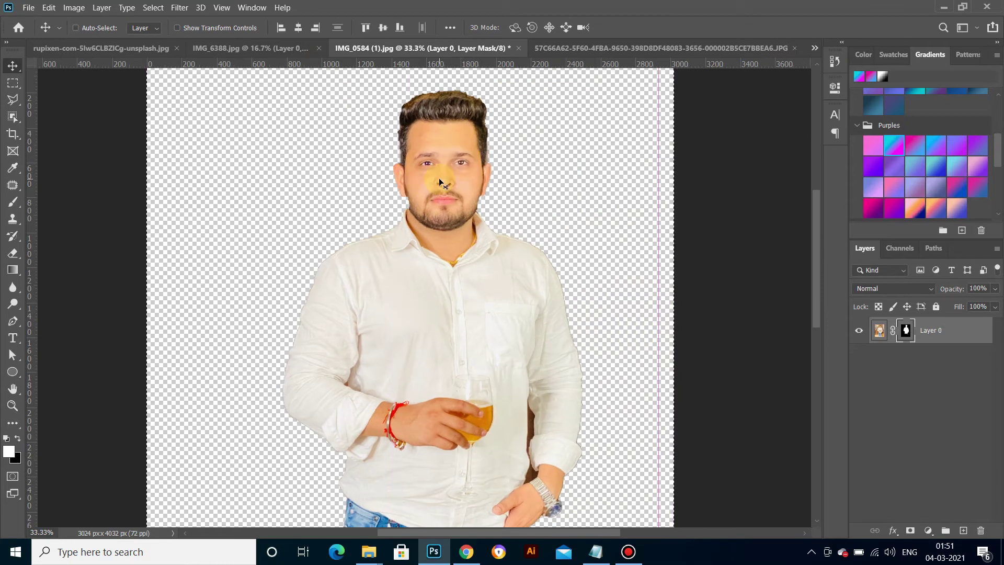
click(813, 49)
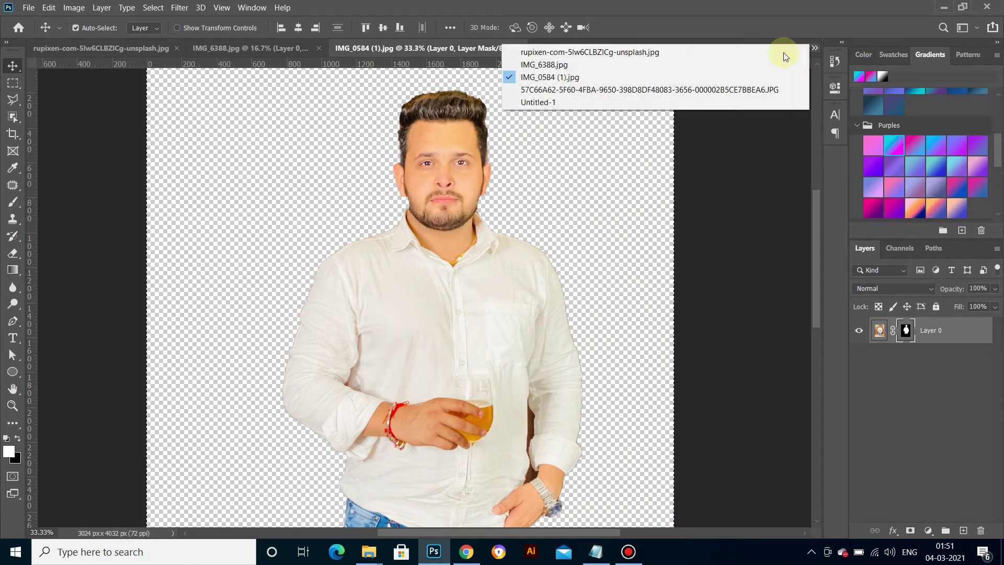
click(625, 114)
click(815, 47)
click(609, 102)
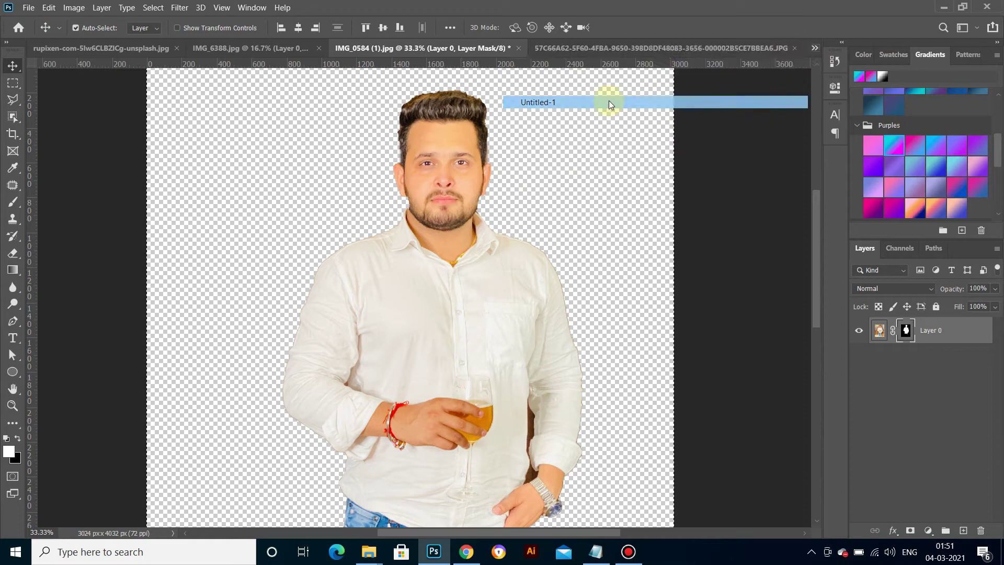
drag(682, 49, 360, 52)
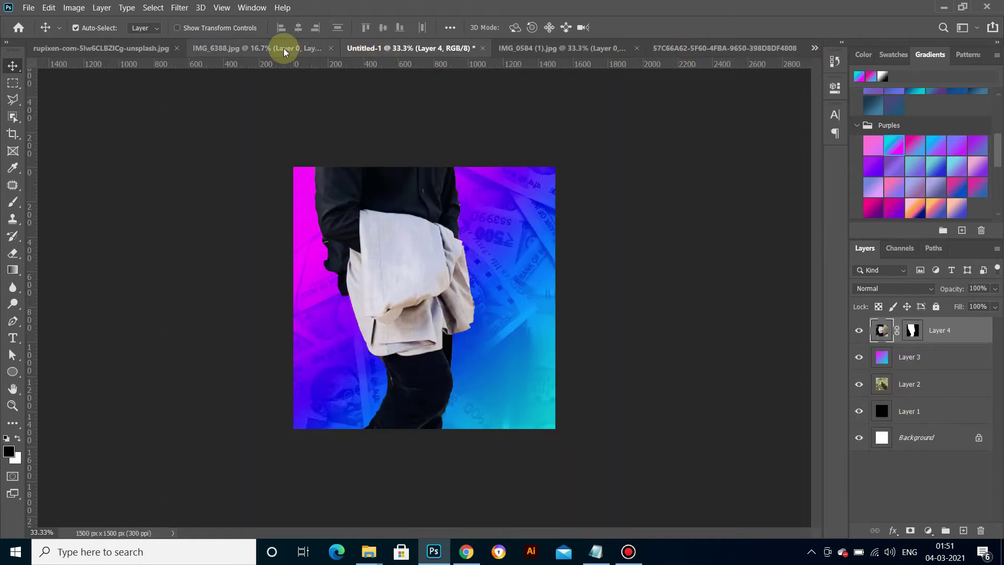
Step: Drag the suited man and the white-shirt man into the poster as Layers 5 and 6
click(283, 48)
drag(418, 202, 434, 46)
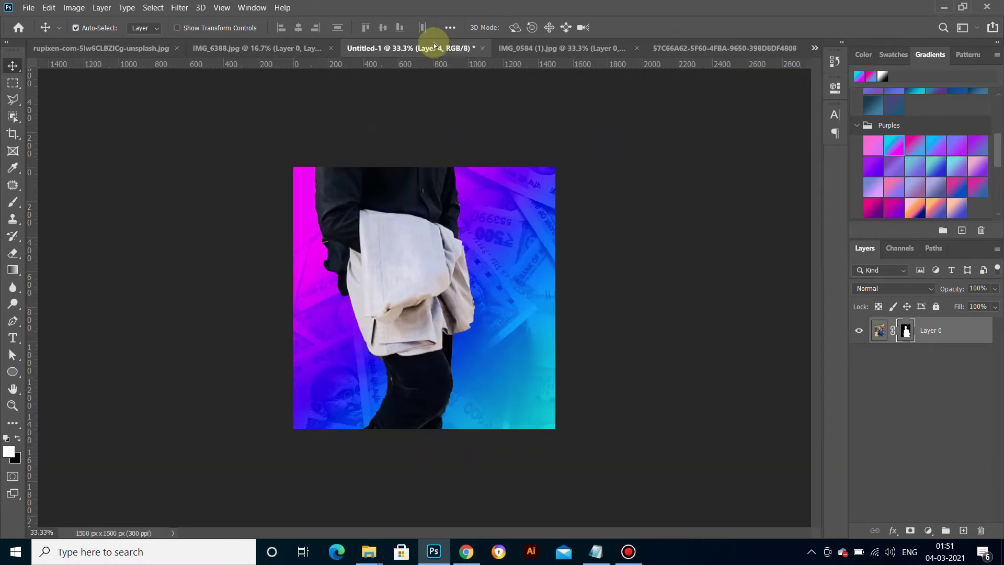
drag(434, 47, 406, 243)
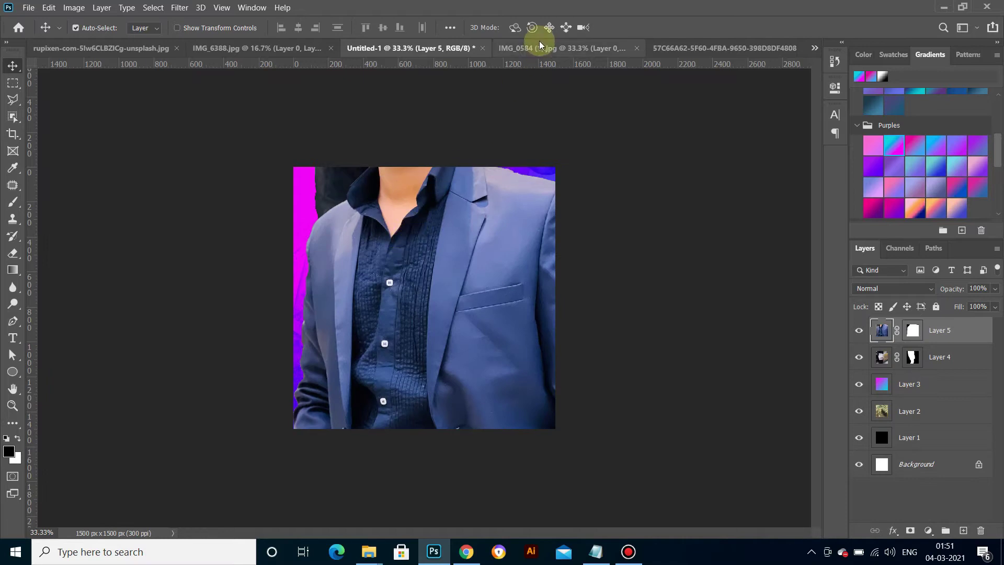
click(540, 46)
drag(416, 78, 422, 90)
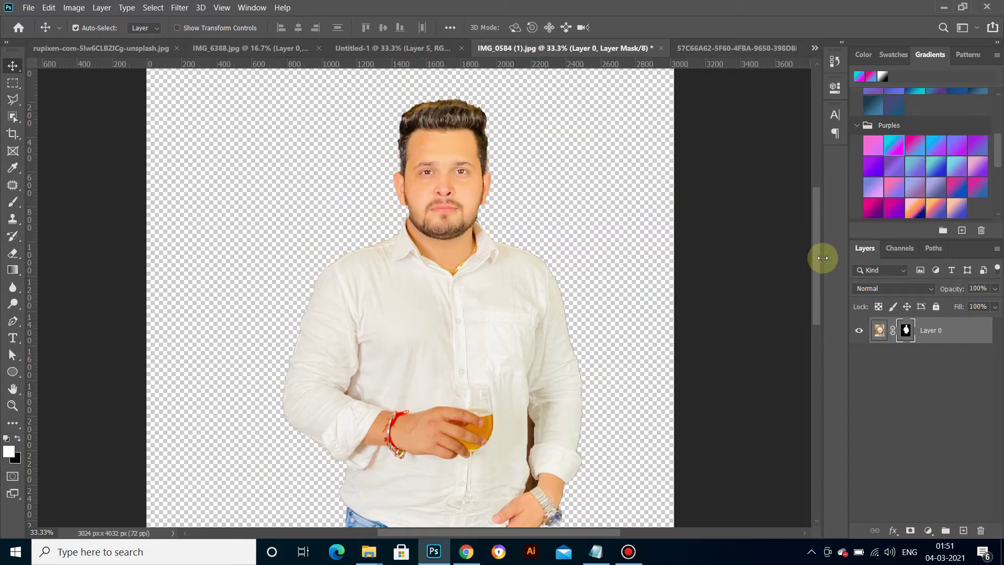
click(880, 330)
drag(476, 280, 440, 234)
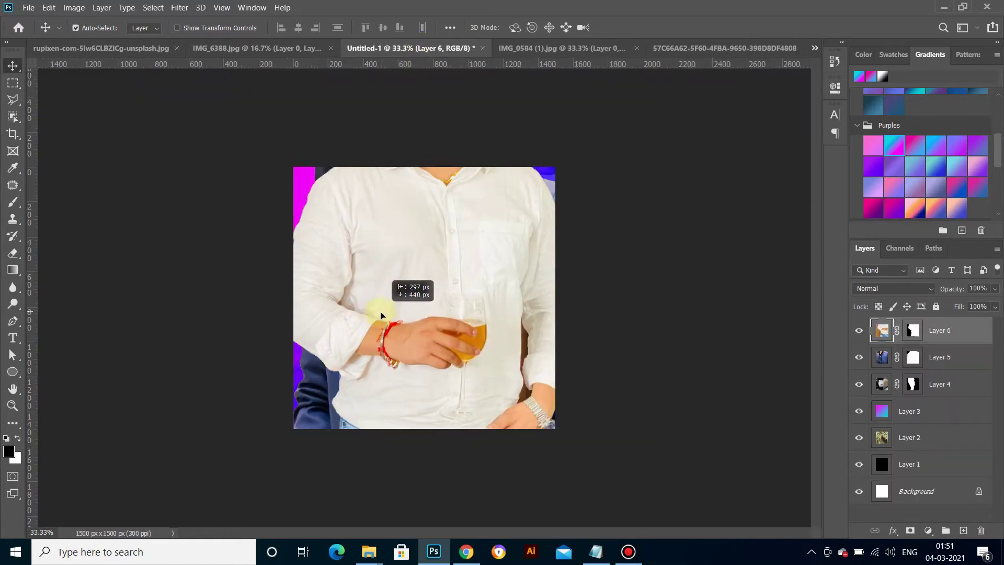
drag(440, 234, 418, 267)
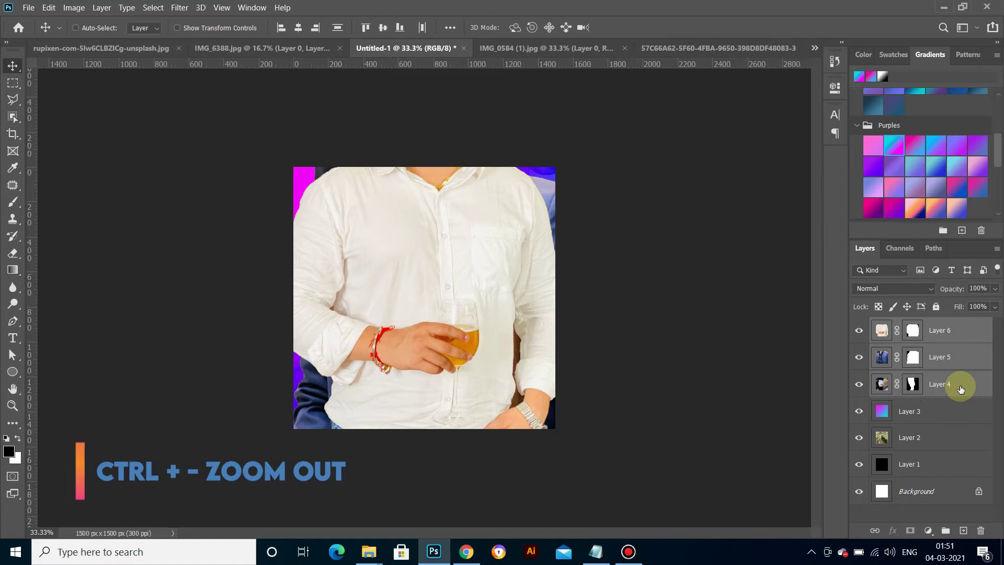
Step: Free-transform the three men together to about 32% and move them toward the centre
key(ctrl+minus)
key(ctrl+minus)
key(ctrl+minus)
key(ctrl+t)
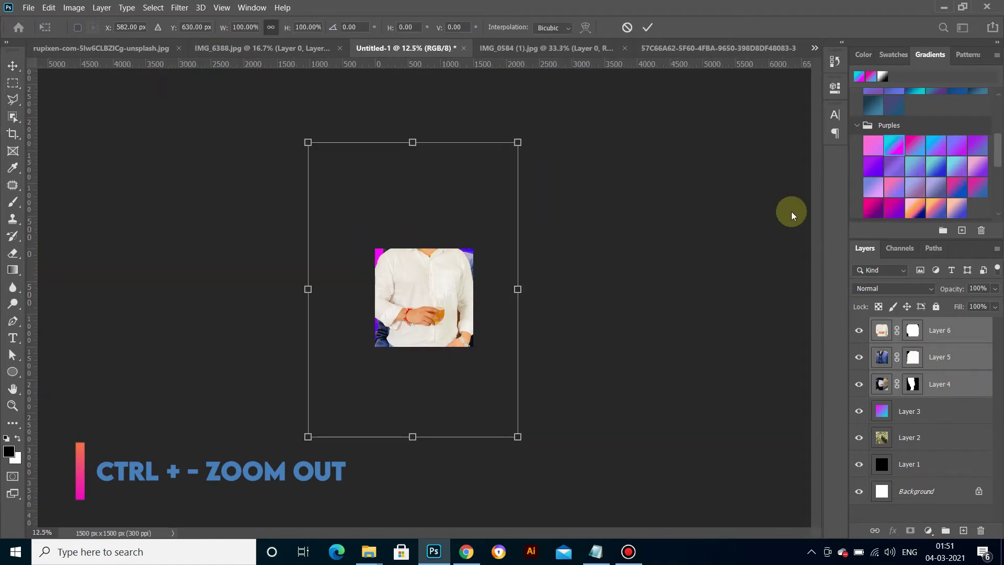
drag(517, 146, 466, 251)
key(ctrl+plus)
key(ctrl+plus)
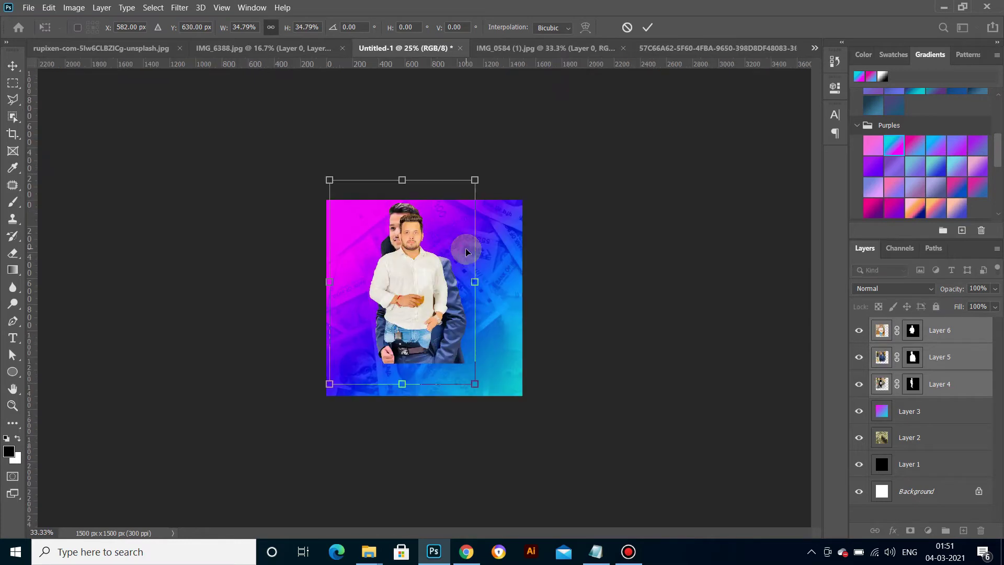
key(ctrl+plus)
mouse_move(445, 194)
mouse_down()
mouse_move(425, 201)
mouse_move(428, 225)
mouse_up()
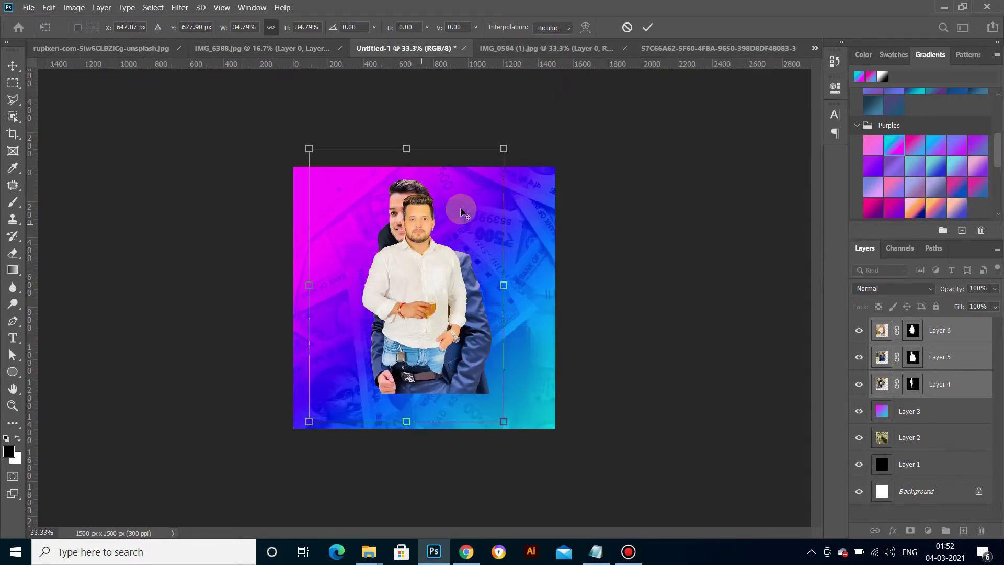
drag(505, 148, 495, 160)
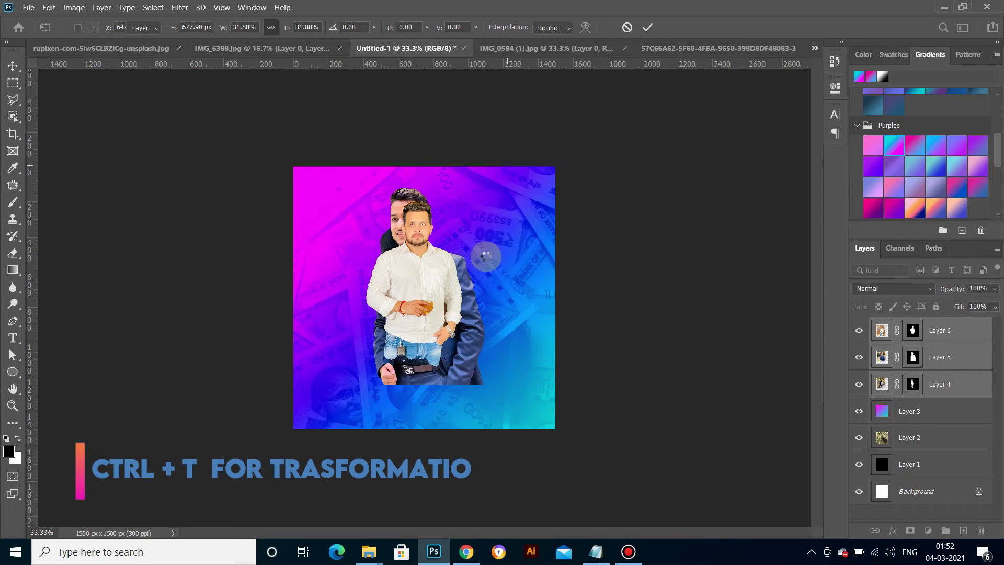
key(ctrl+plus)
key(ctrl+plus)
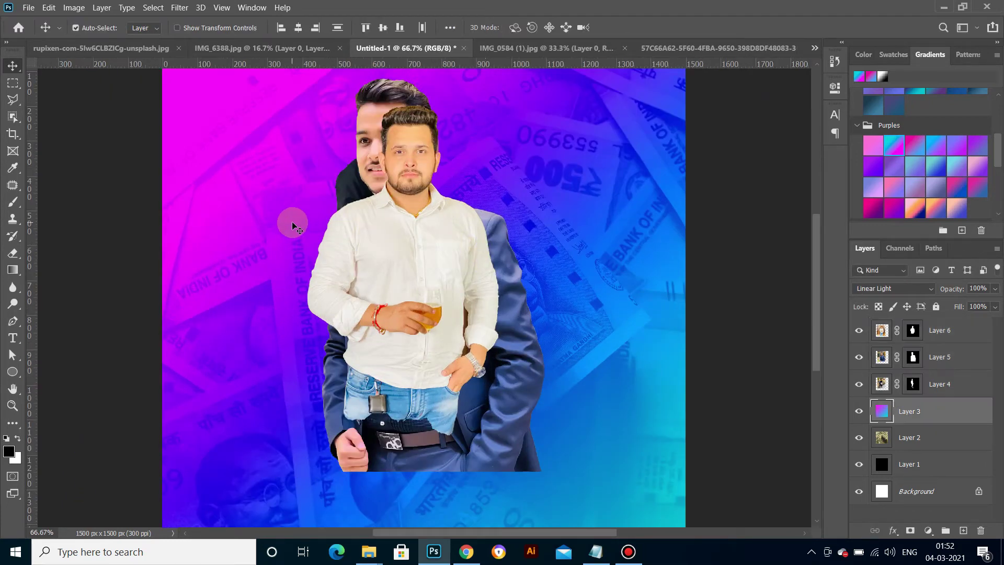
Step: Drag the suited man right, the white-shirt man to centre front, and the black-shirt man left
drag(365, 257, 328, 251)
drag(471, 261, 586, 269)
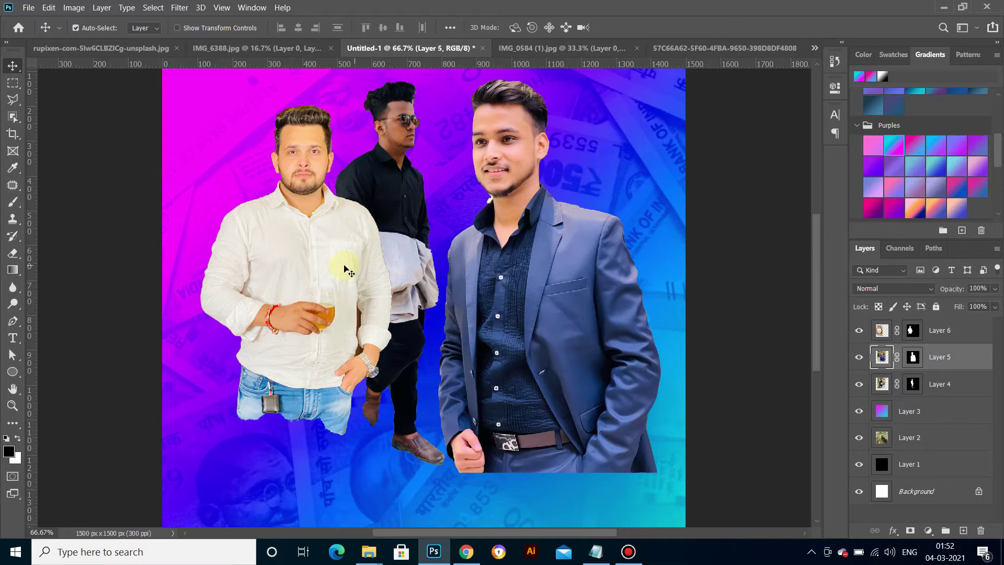
drag(348, 266, 492, 261)
click(352, 216)
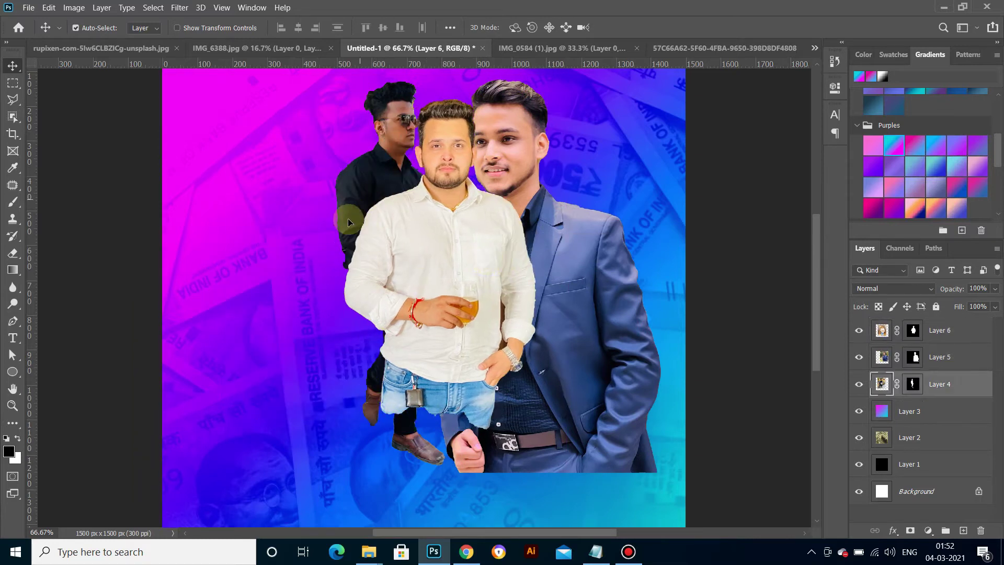
mouse_move(353, 216)
mouse_down()
mouse_move(316, 224)
mouse_move(303, 375)
mouse_up()
key(ctrl+plus)
key(ctrl+plus)
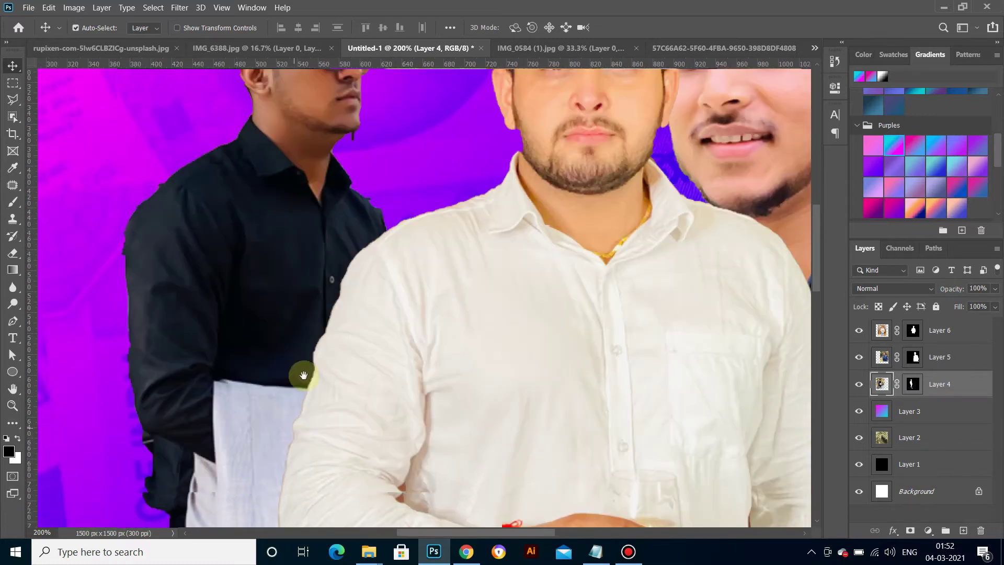
click(912, 385)
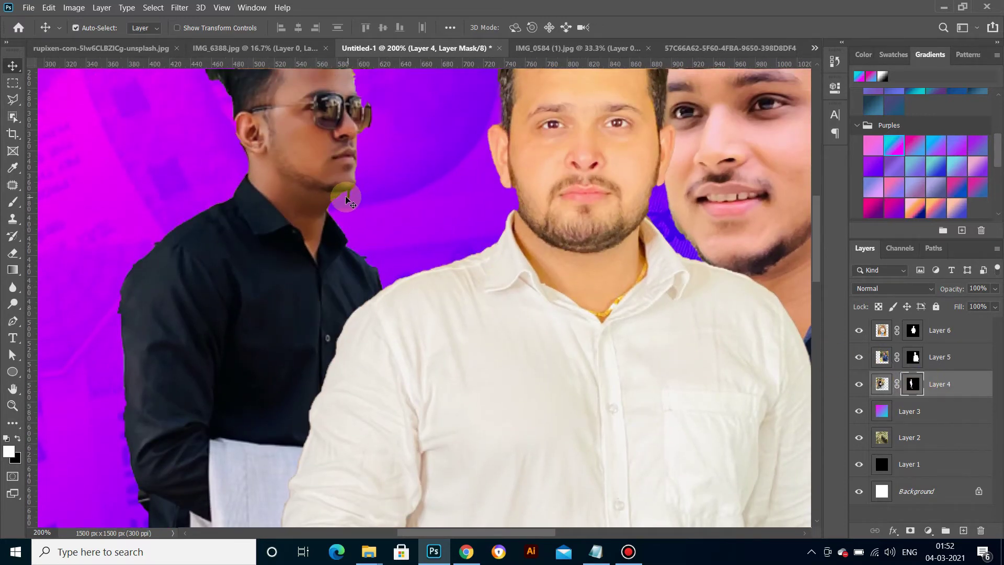
click(14, 209)
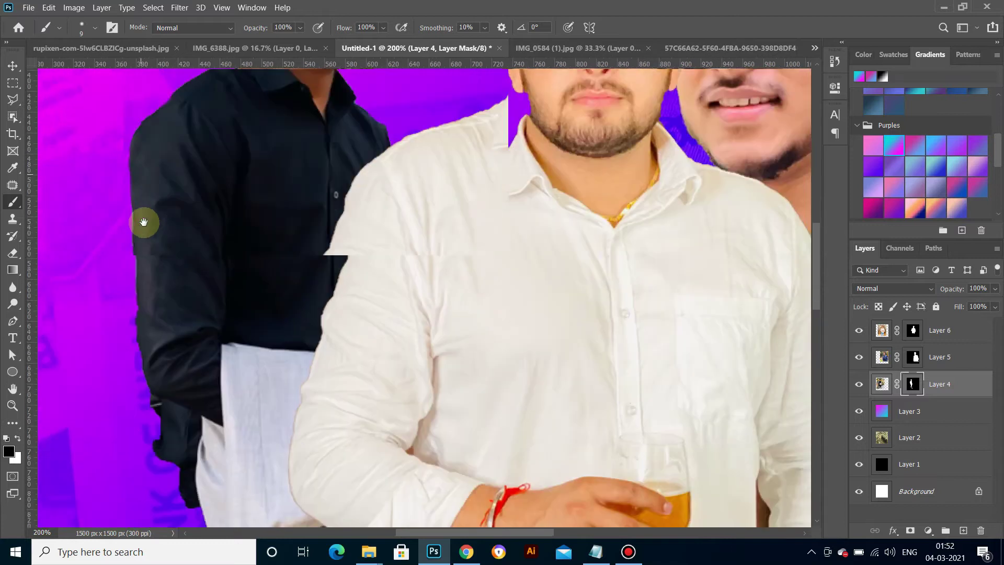
drag(141, 355, 148, 211)
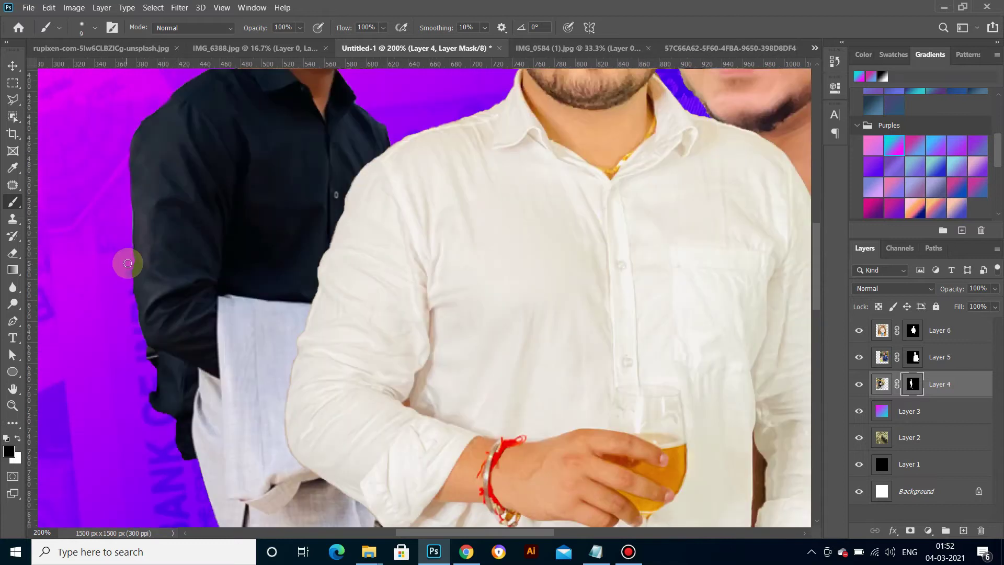
key(ctrl+minus)
key(ctrl+minus)
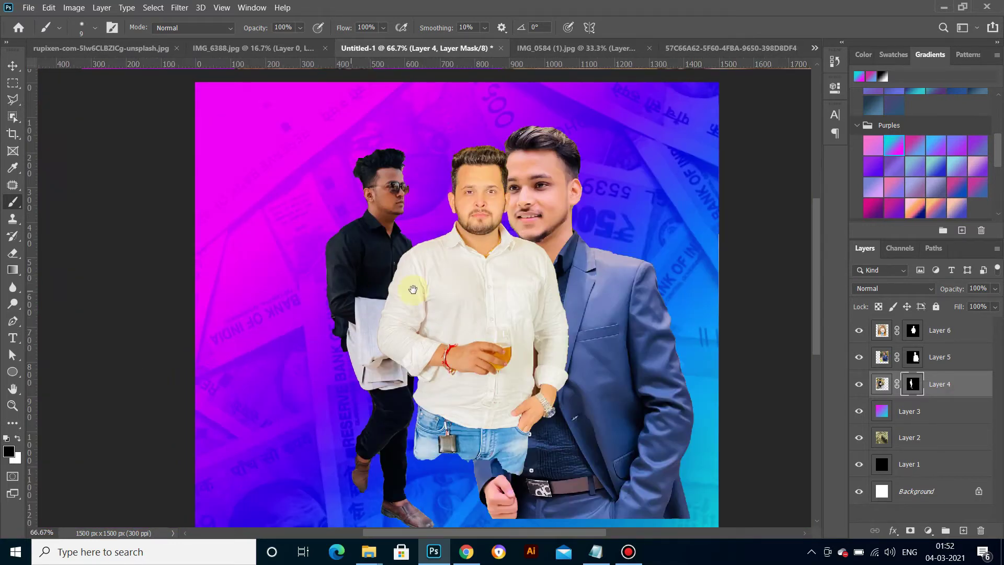
drag(351, 290, 433, 282)
ctrl+click(587, 296)
Step: Shrink the suited man to about 79%, move him up-right, and nudge the white-shirt man up-left
key(ctrl+t)
drag(696, 77, 662, 120)
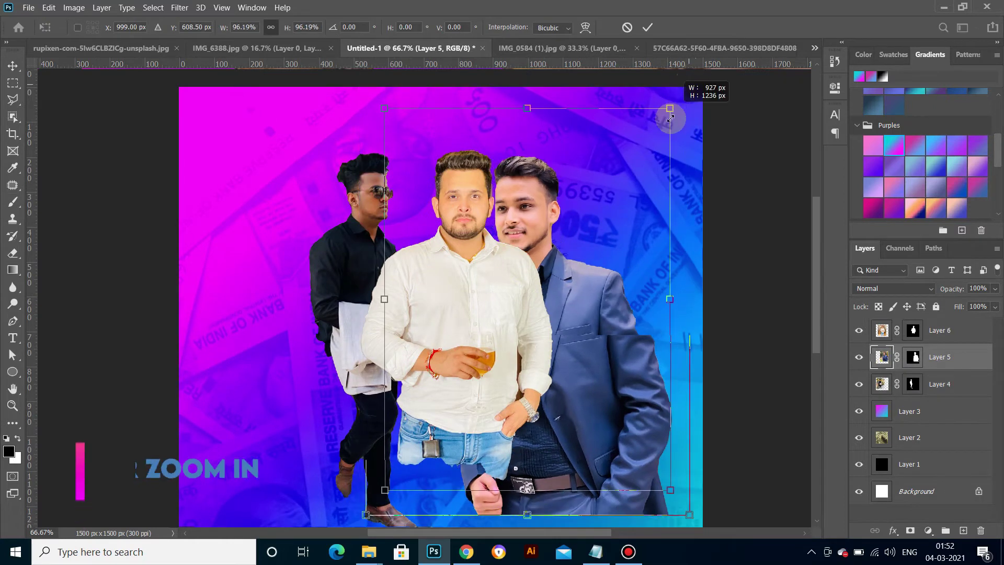
mouse_move(559, 297)
mouse_down()
mouse_move(571, 263)
mouse_move(563, 256)
mouse_up()
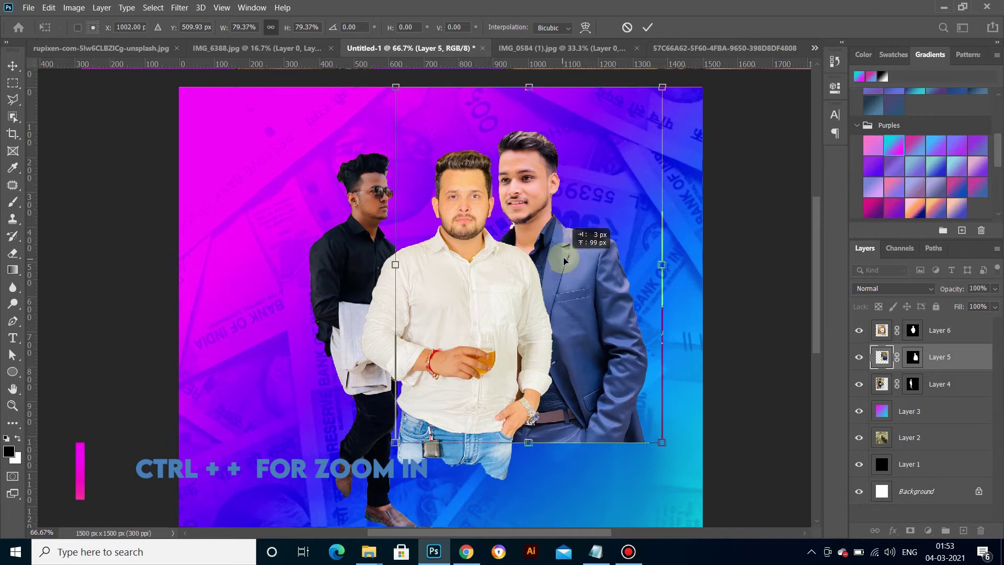
key(Return)
click(384, 262)
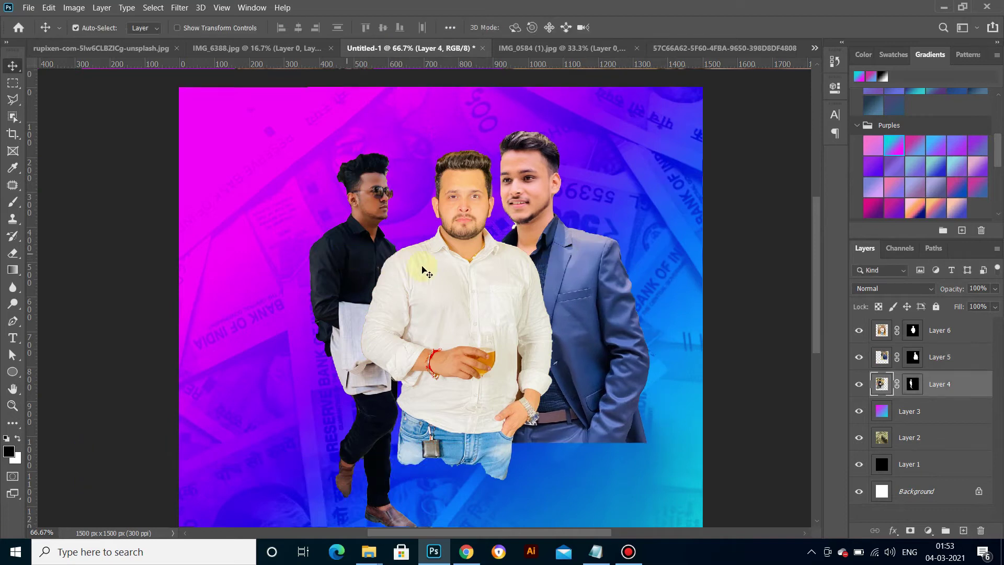
drag(453, 274, 445, 268)
Step: Enlarge the black-shirted man to about 104%, nudge him up-left, and target his layer mask
click(364, 269)
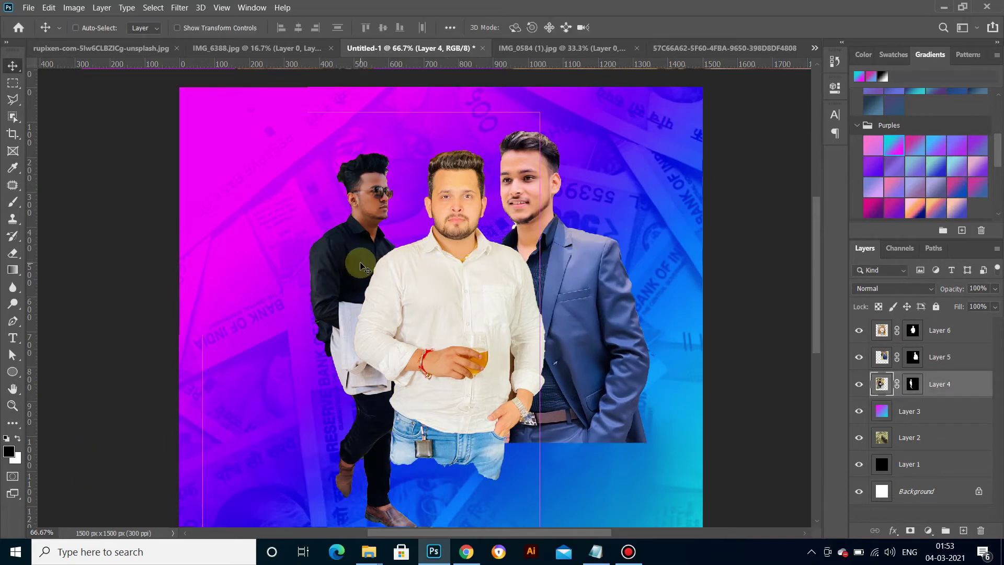
key(ctrl+t)
drag(203, 114, 187, 100)
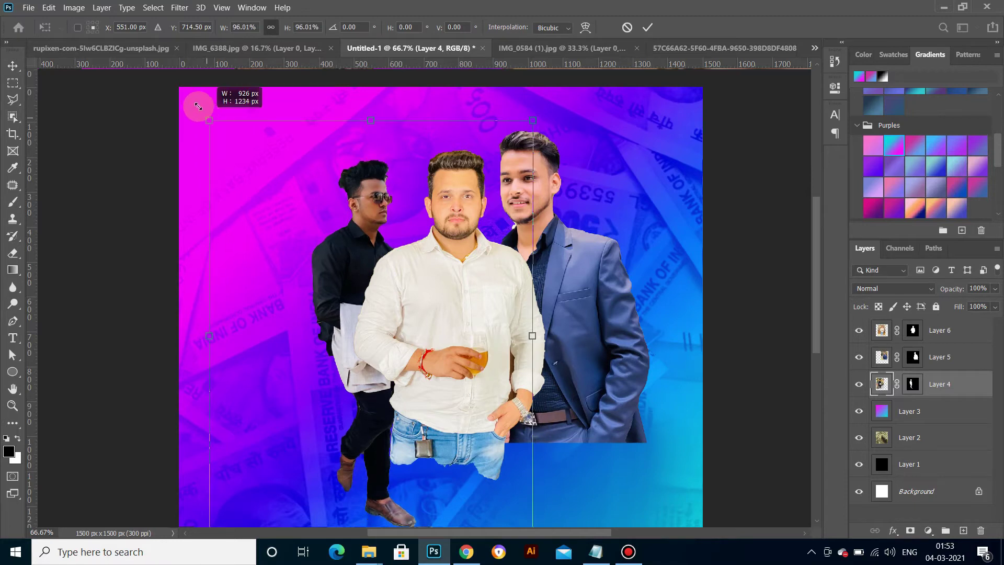
drag(359, 225, 350, 221)
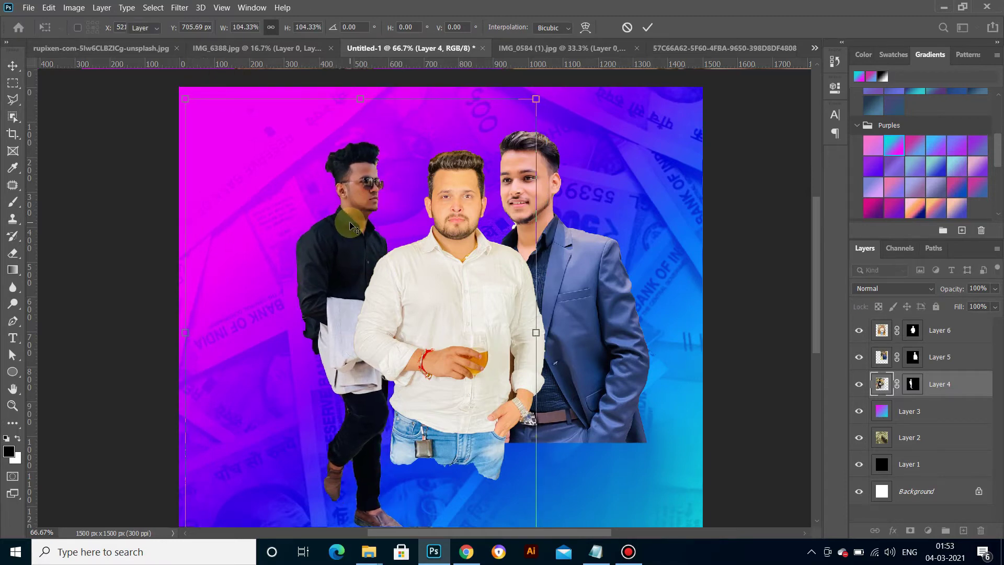
key(Return)
click(913, 385)
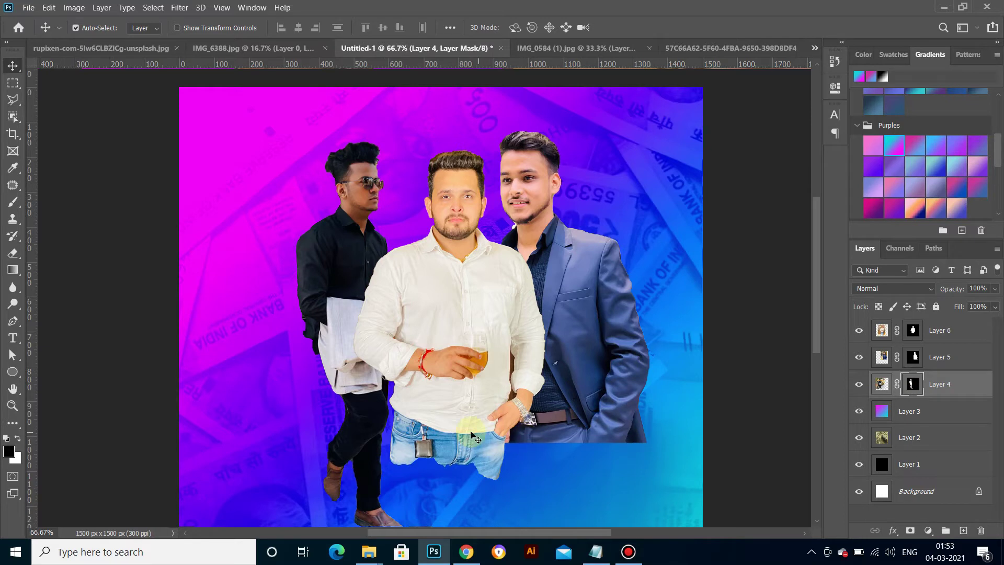
click(17, 210)
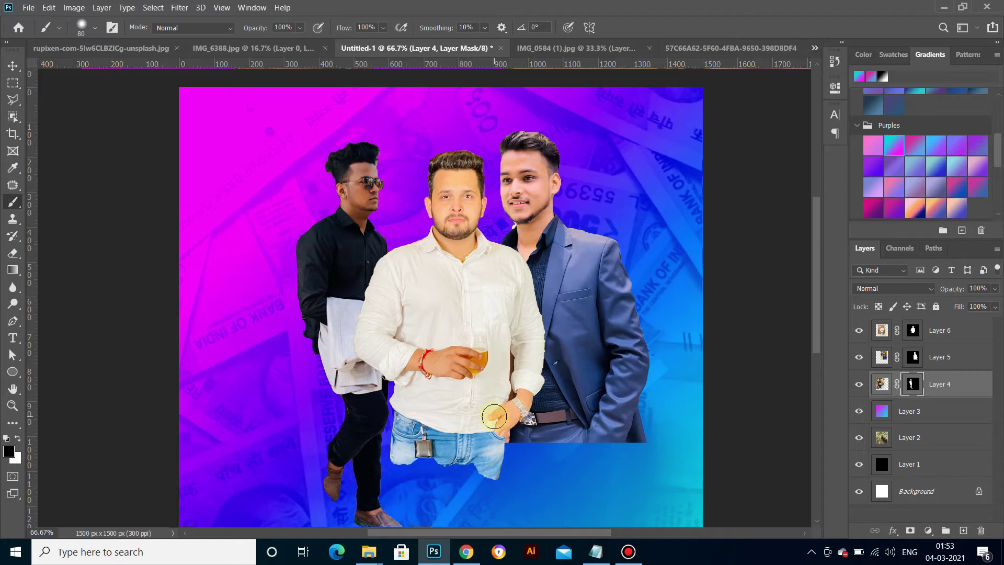
Step: With a 500 px brush, paint out the legs on all three men's layer masks
key(bracketright)
scroll(372, 398, down, 5)
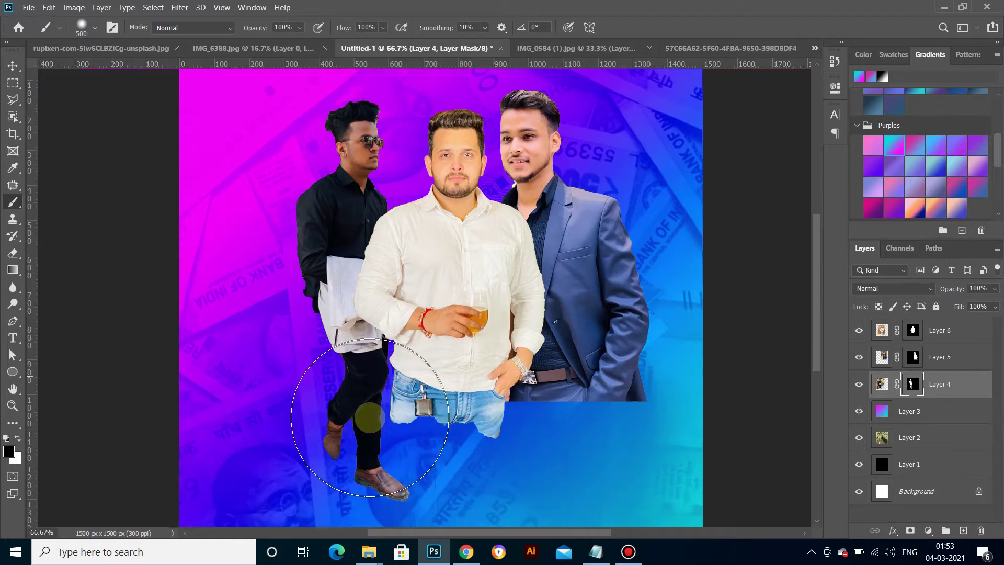
mouse_move(366, 378)
mouse_down()
mouse_move(437, 370)
mouse_move(314, 336)
mouse_move(414, 355)
mouse_up()
click(913, 356)
mouse_move(585, 293)
mouse_down()
mouse_move(645, 314)
mouse_move(471, 382)
mouse_up()
click(919, 335)
mouse_move(518, 335)
mouse_down()
mouse_move(450, 384)
mouse_move(338, 360)
mouse_move(347, 309)
mouse_move(549, 307)
mouse_move(347, 321)
mouse_move(487, 341)
mouse_move(487, 403)
mouse_up()
Step: Move the middle man lower and shrink the suited man to about 83%, repositioning him
key(v)
drag(446, 253, 447, 304)
click(573, 264)
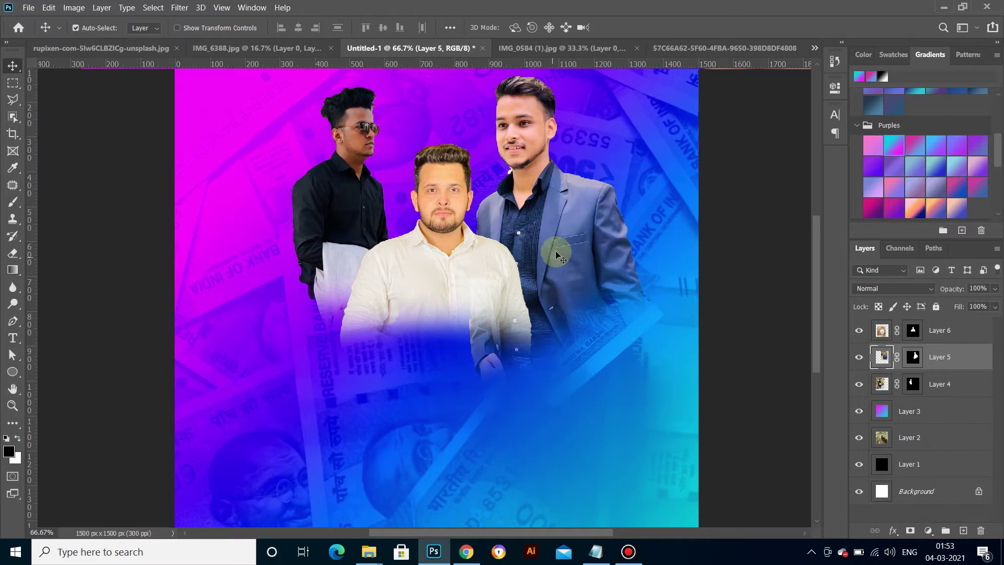
key(ctrl+t)
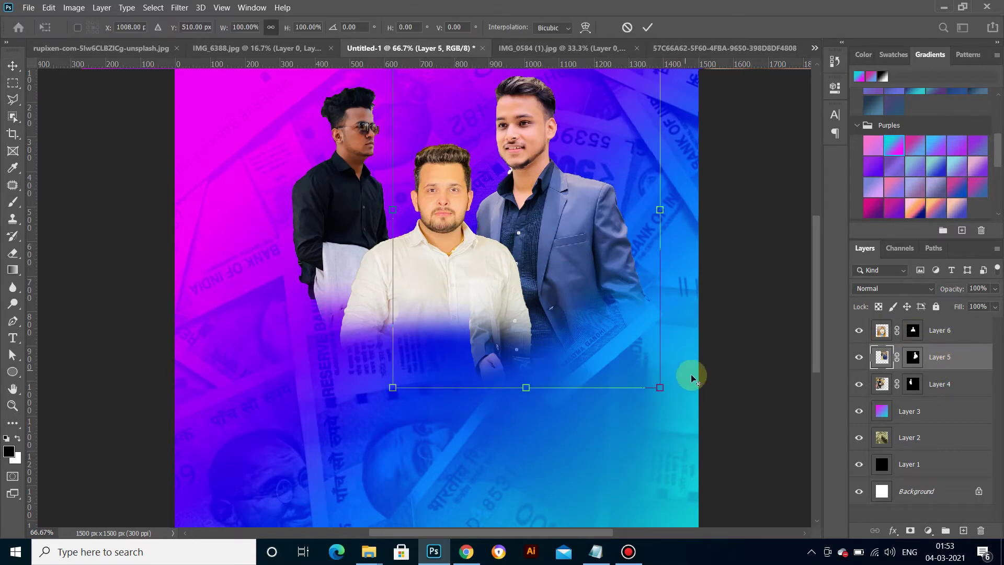
drag(658, 385, 628, 357)
drag(538, 245, 540, 255)
key(Return)
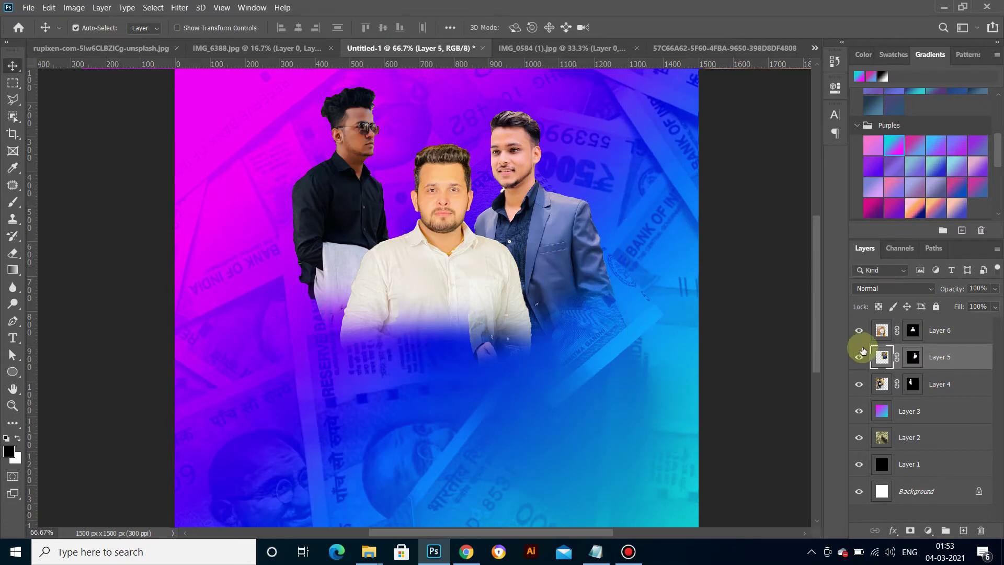
click(913, 359)
click(12, 202)
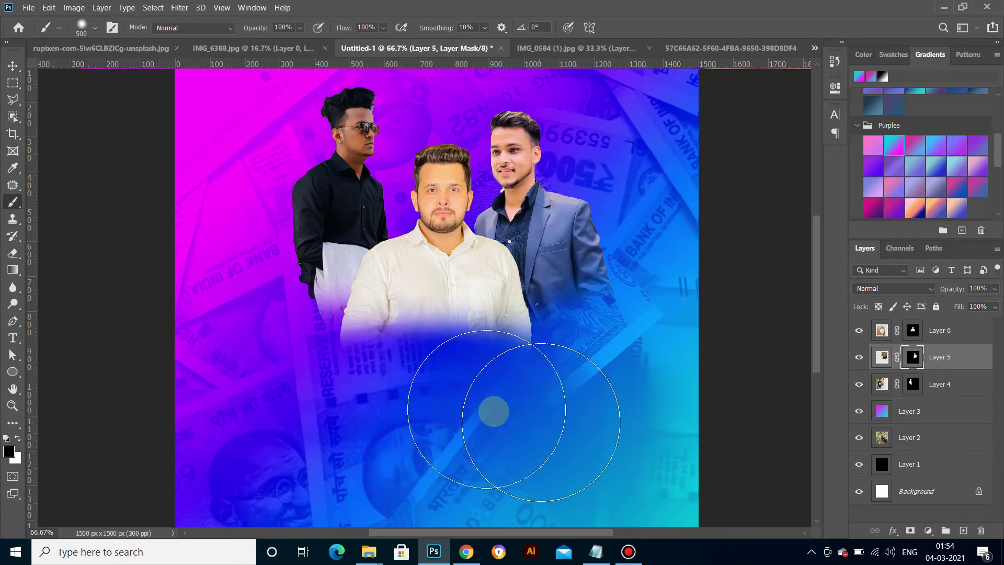
Step: With a 250 px brush, fade the lower black shirt on Layer 4's mask
key(bracketleft)
key(bracketleft)
key(bracketleft)
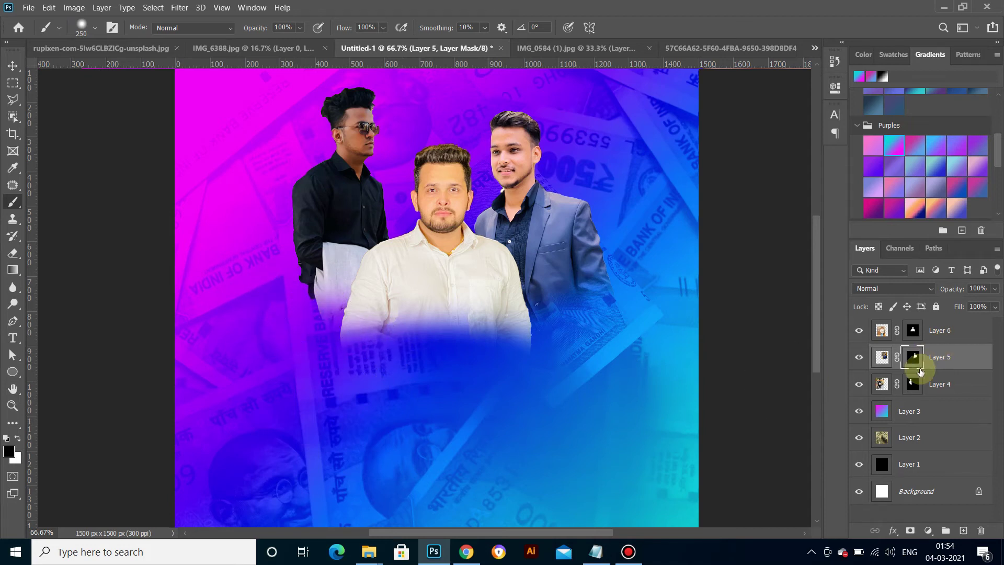
click(912, 384)
drag(313, 291, 346, 314)
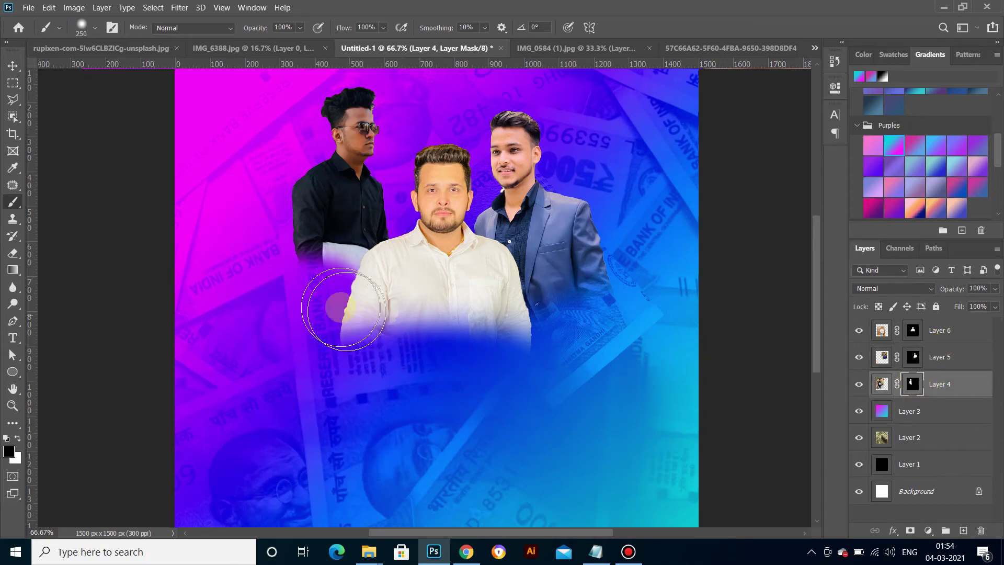
Step: Move the black-shirted man down about 105 px and select all three men's layers
click(12, 65)
mouse_move(333, 229)
mouse_down()
mouse_move(333, 245)
mouse_move(371, 250)
mouse_up()
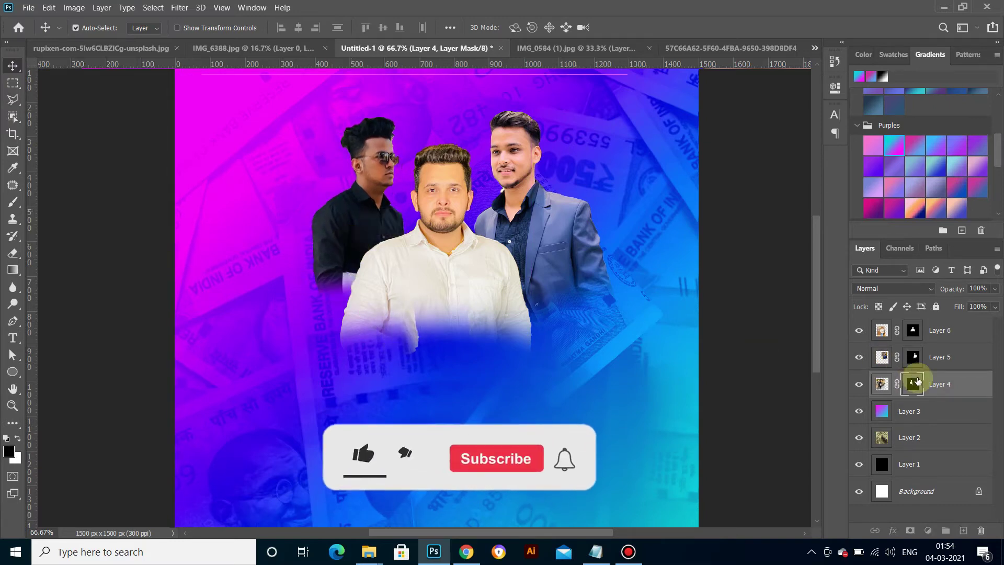
click(6, 205)
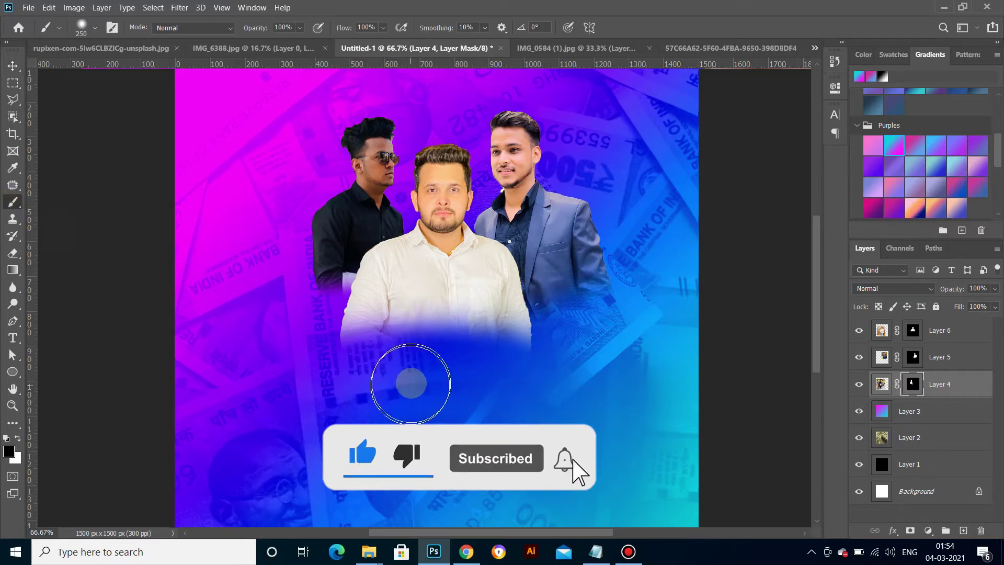
drag(461, 354, 482, 323)
key(ctrl+minus)
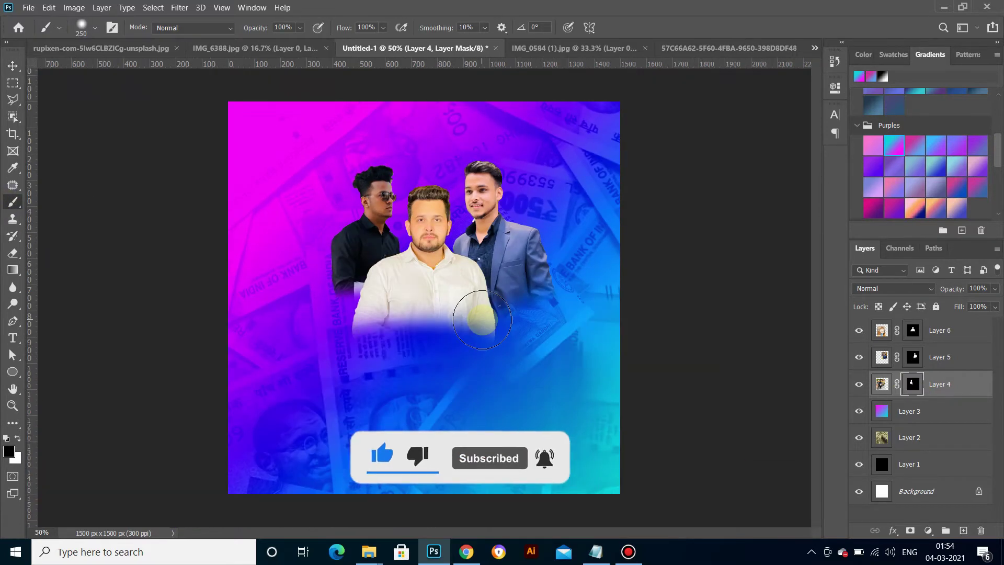
shift+click(945, 335)
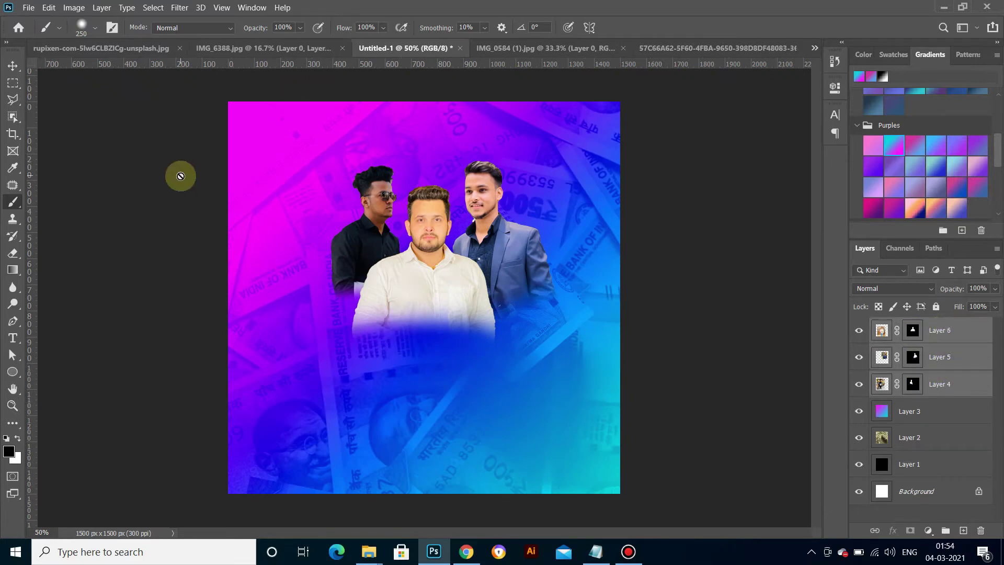
Step: Free-transform the three men together to about 152% and shift them slightly down-left
click(50, 8)
click(86, 277)
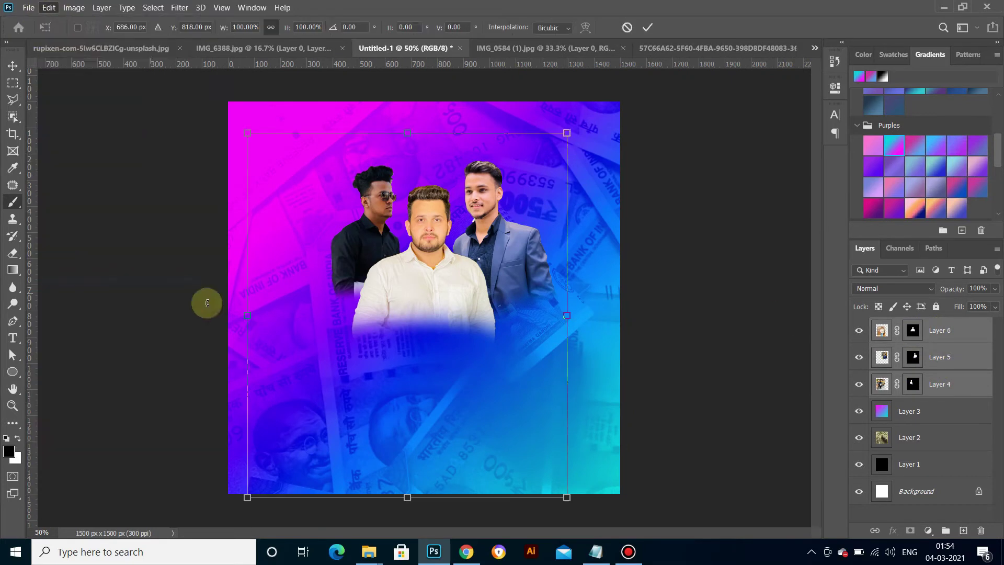
key(ctrl+minus)
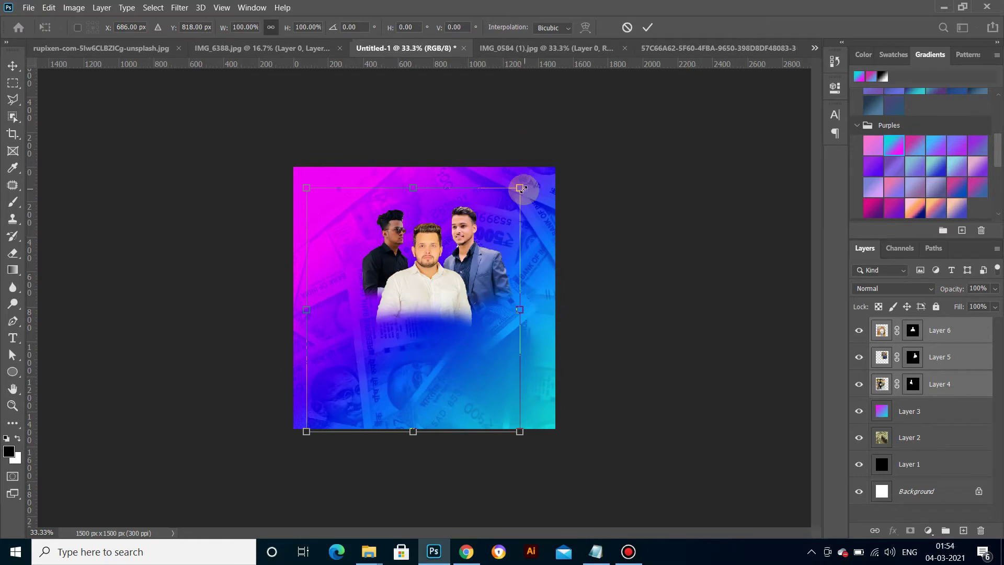
drag(521, 188, 560, 139)
drag(497, 237, 487, 267)
drag(555, 161, 567, 153)
drag(502, 244, 498, 244)
drag(582, 153, 557, 157)
key(Return)
Step: Touch up the middle and suited men's layer masks with a small brush
key(b)
key(ctrl+plus)
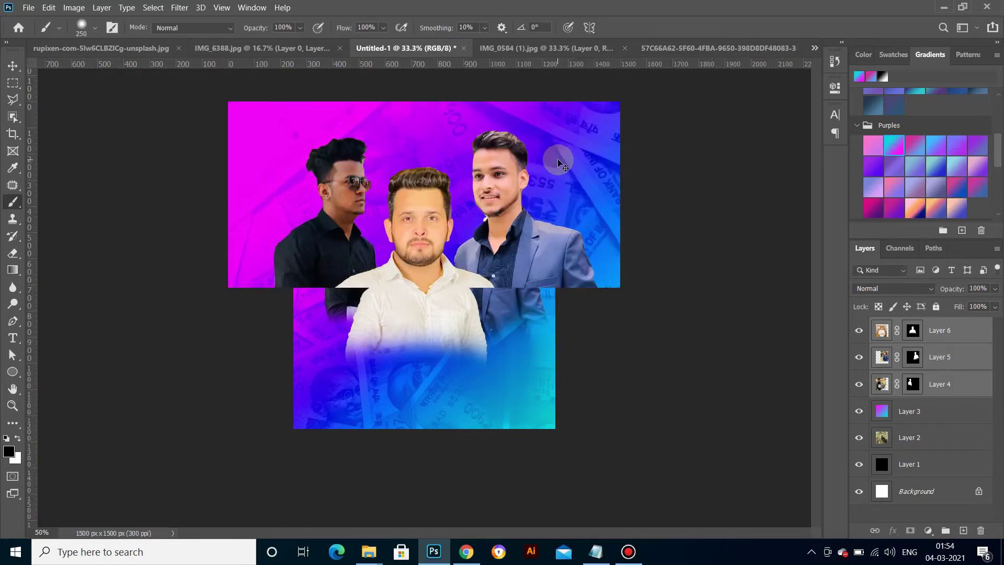
key(ctrl+plus)
scroll(494, 225, down, 2)
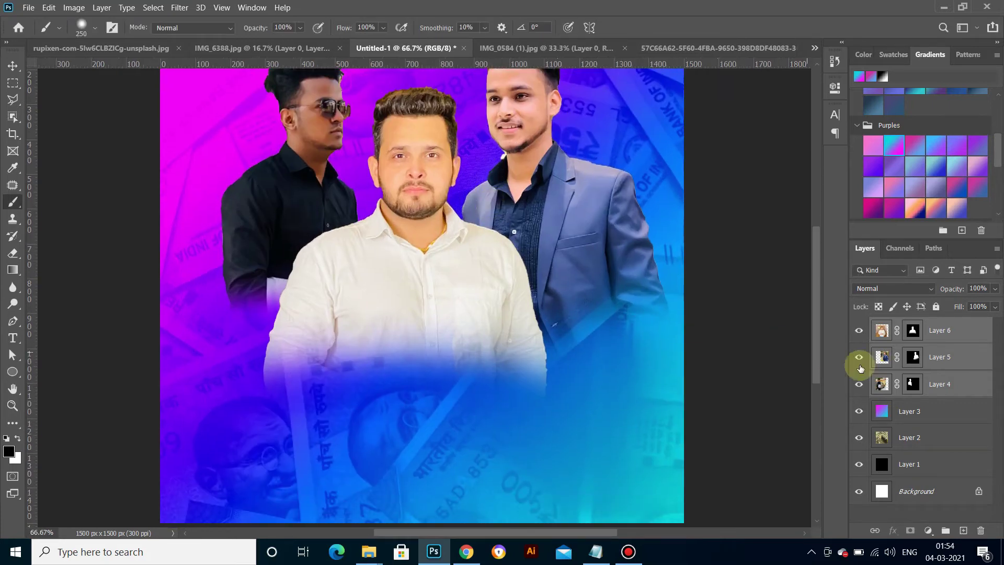
click(912, 330)
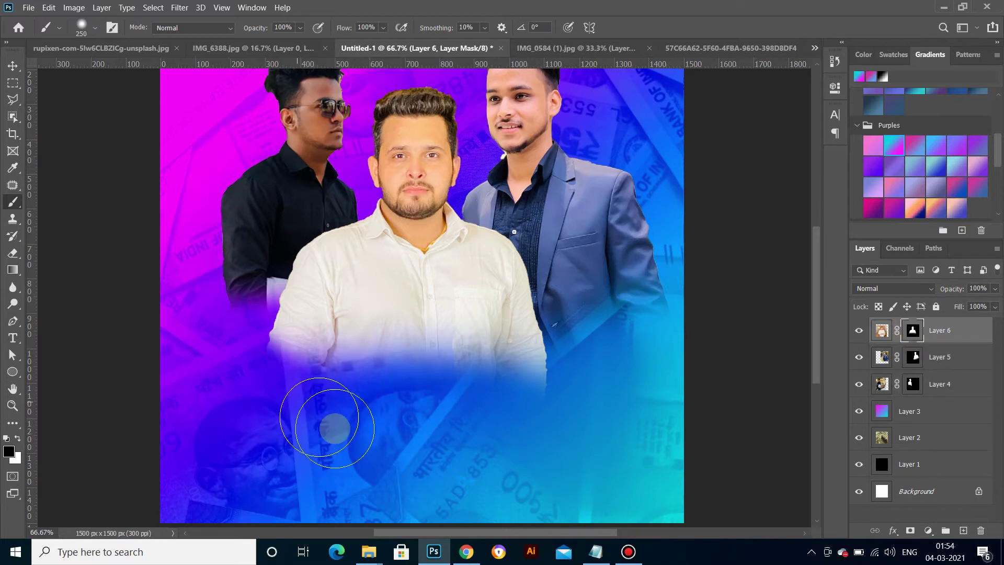
drag(402, 319, 393, 386)
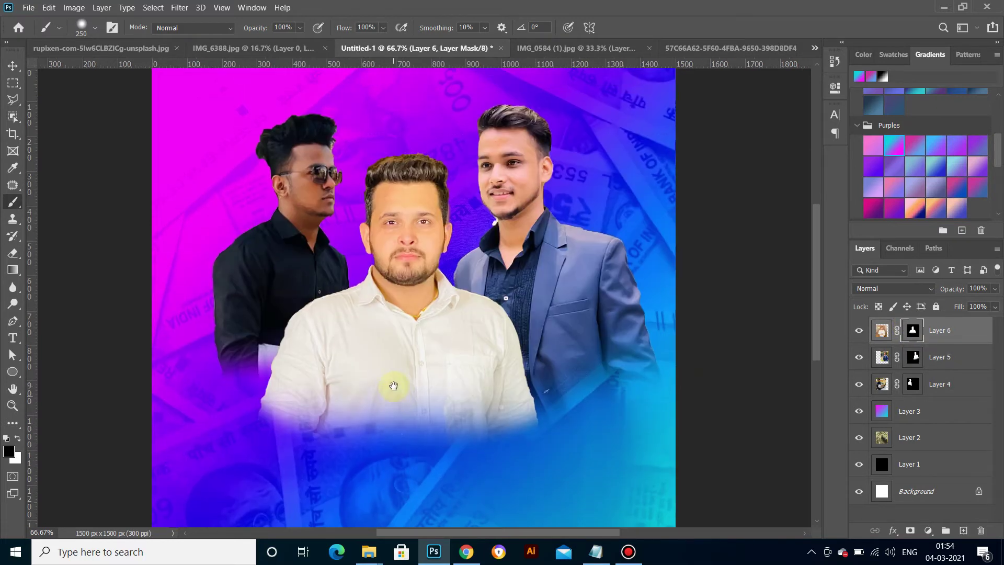
scroll(394, 386, up, 2)
drag(529, 281, 417, 437)
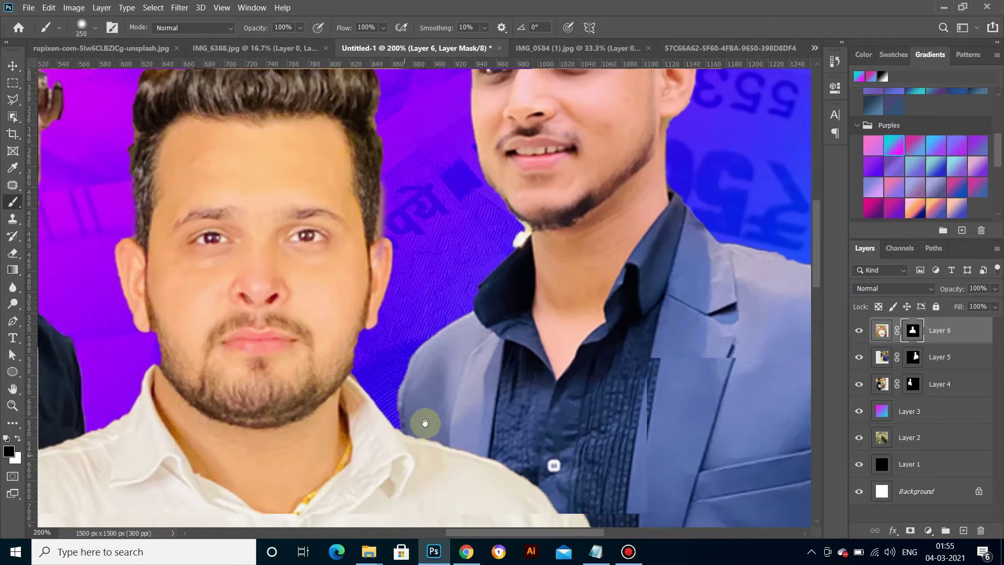
click(914, 361)
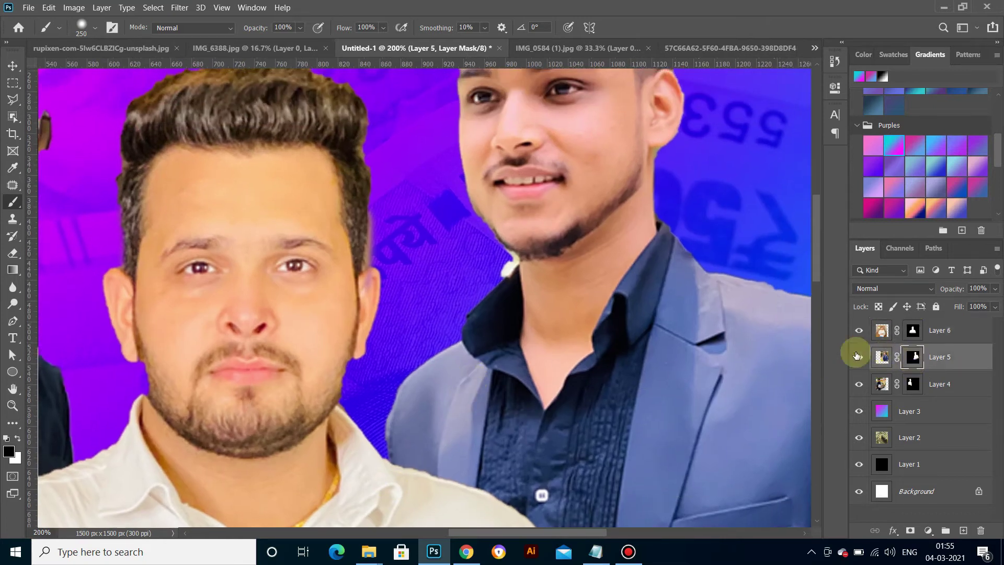
key(bracketleft)
key(bracketleft)
key(bracketleft)
key(bracketleft)
key(bracketleft)
key(bracketleft)
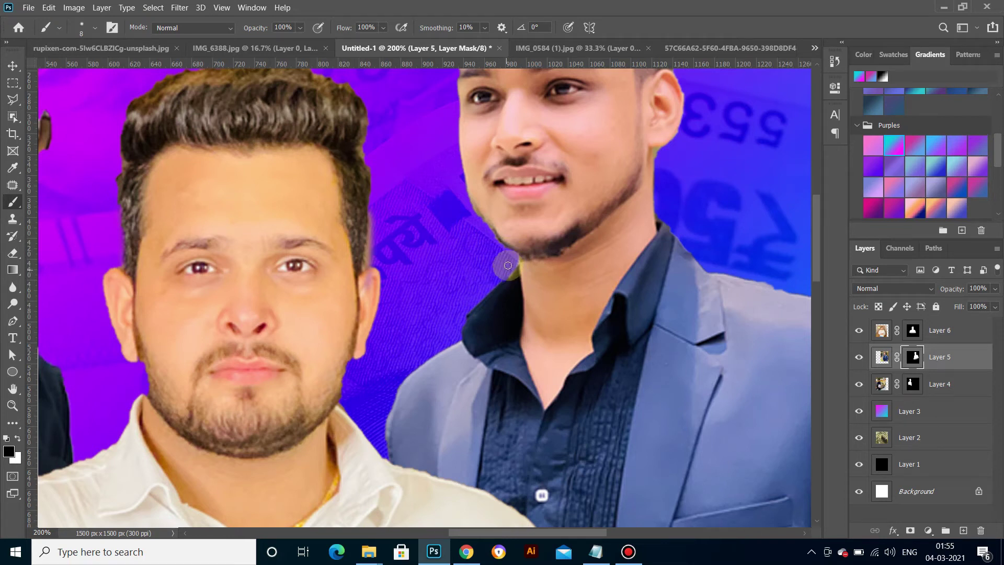
key(ctrl+minus)
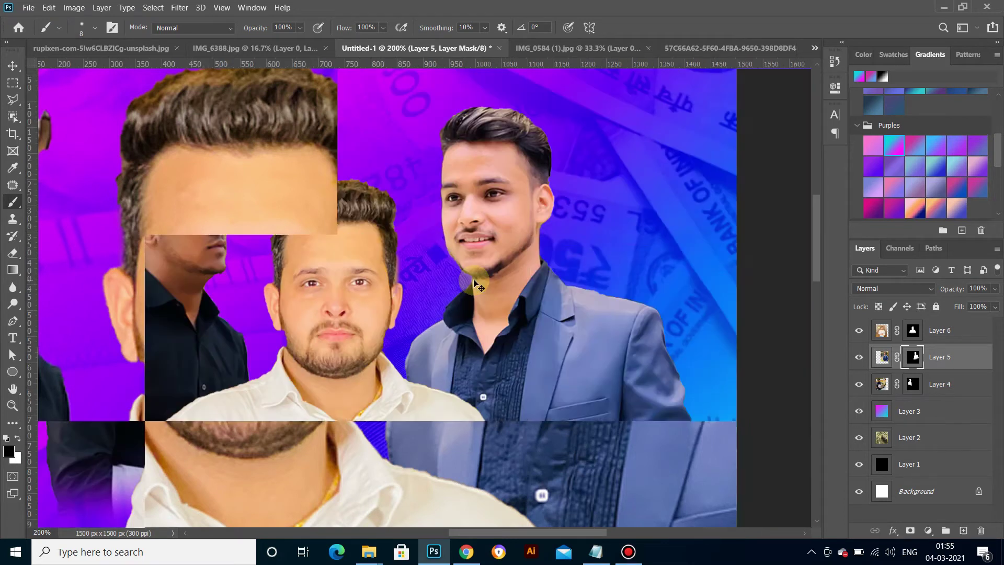
key(ctrl+minus)
key(ctrl+minus)
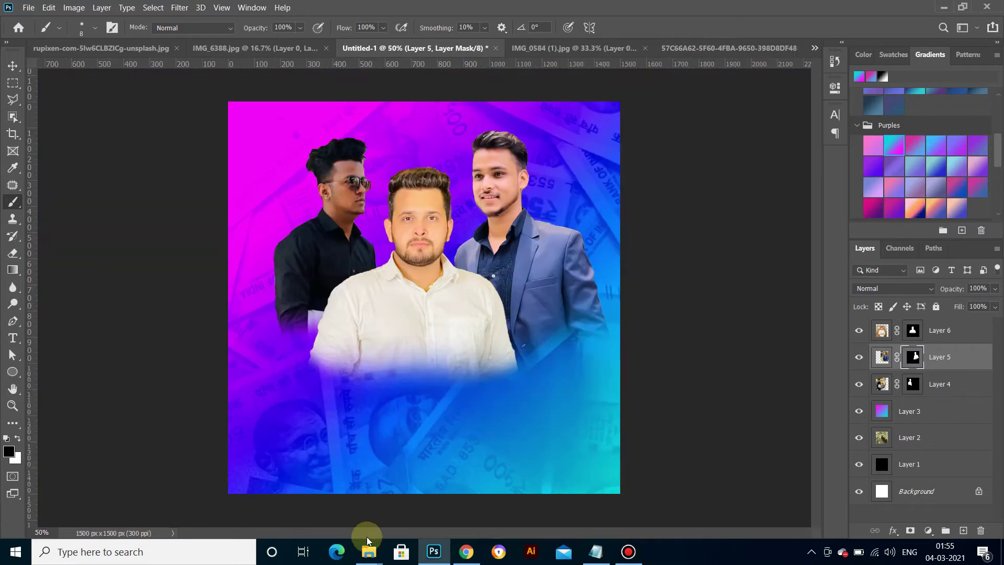
Step: Drag the New York city skyline image from Downloads onto the poster canvas
mouse_move(368, 552)
click(219, 492)
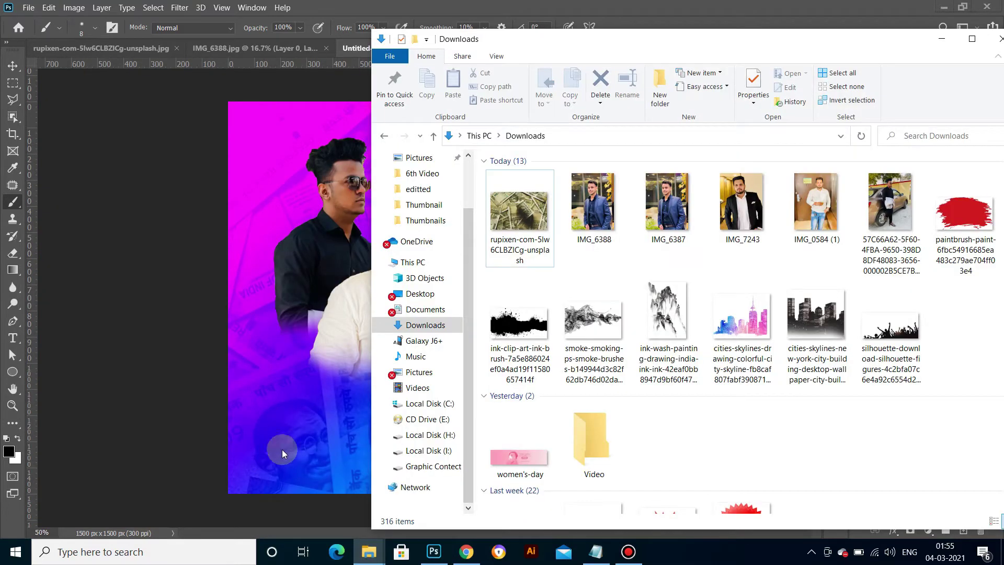
click(811, 319)
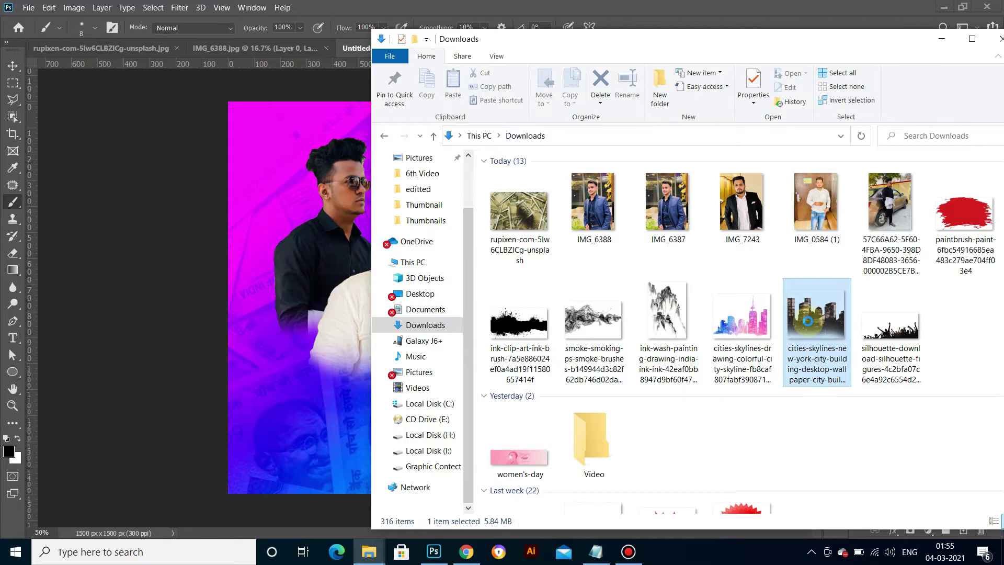
drag(808, 325, 318, 351)
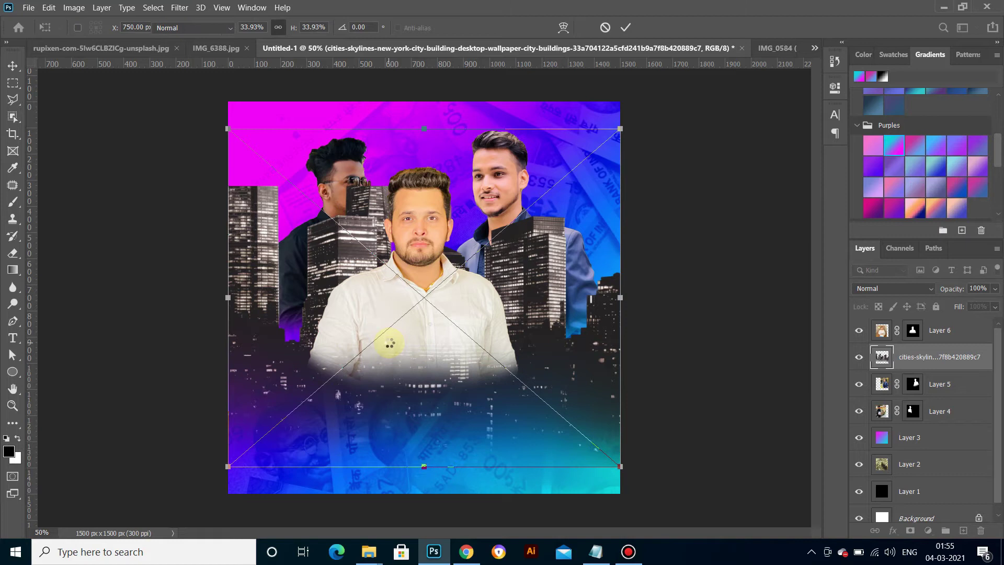
Step: Commit the skyline placement and send it two levels down the layer stack
key(Return)
key(ctrl+bracketleft)
key(ctrl+bracketleft)
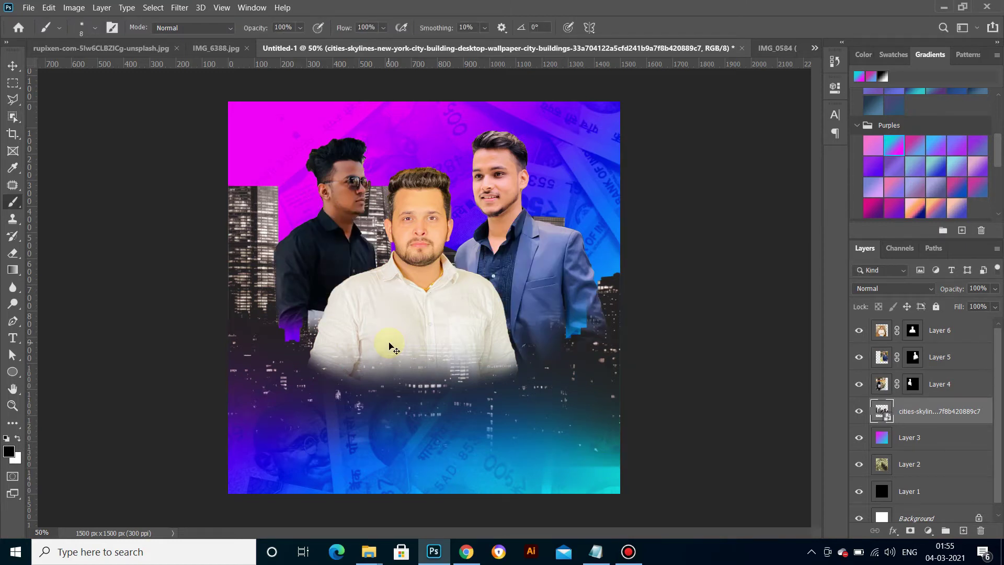
key(ctrl+bracketleft)
Step: Enlarge the skyline to about 47% so it fills the square poster
key(ctrl+t)
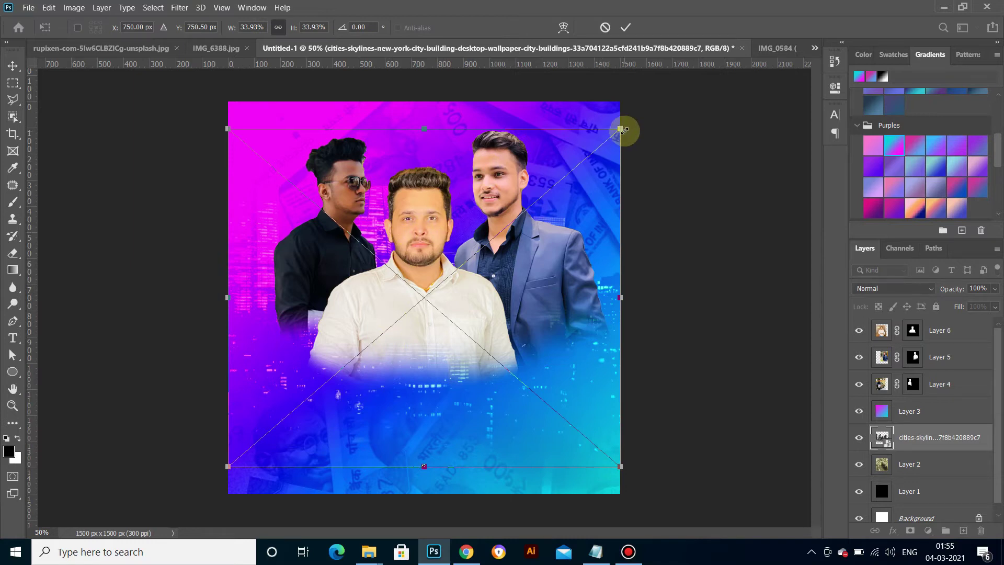
drag(621, 129, 676, 76)
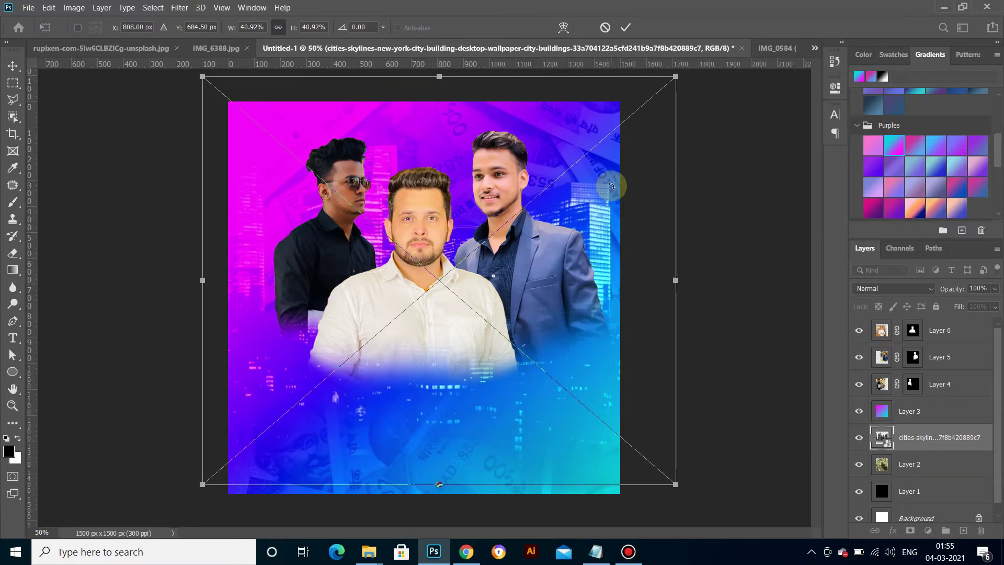
key(ctrl+minus)
drag(592, 150, 616, 129)
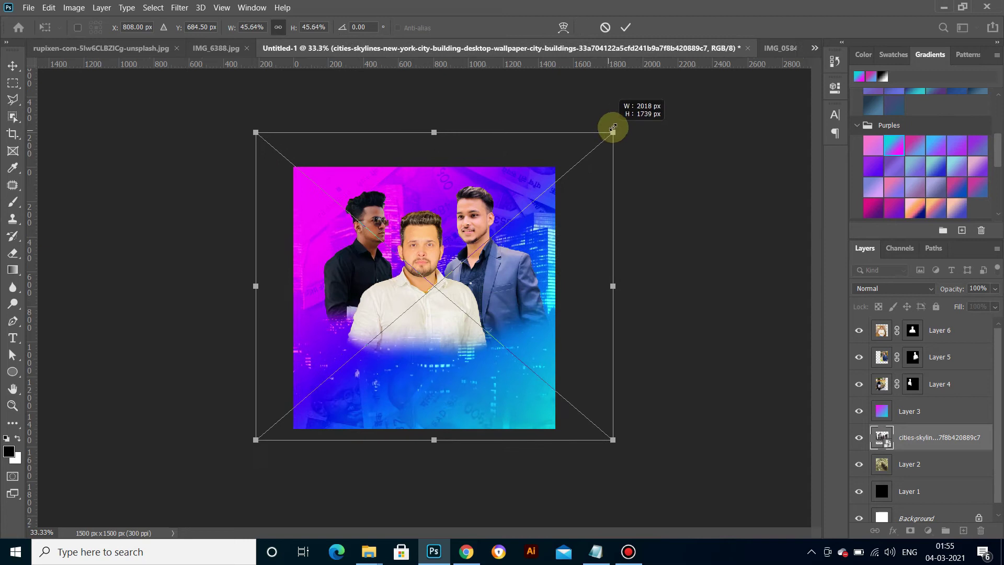
drag(560, 207, 559, 203)
key(Return)
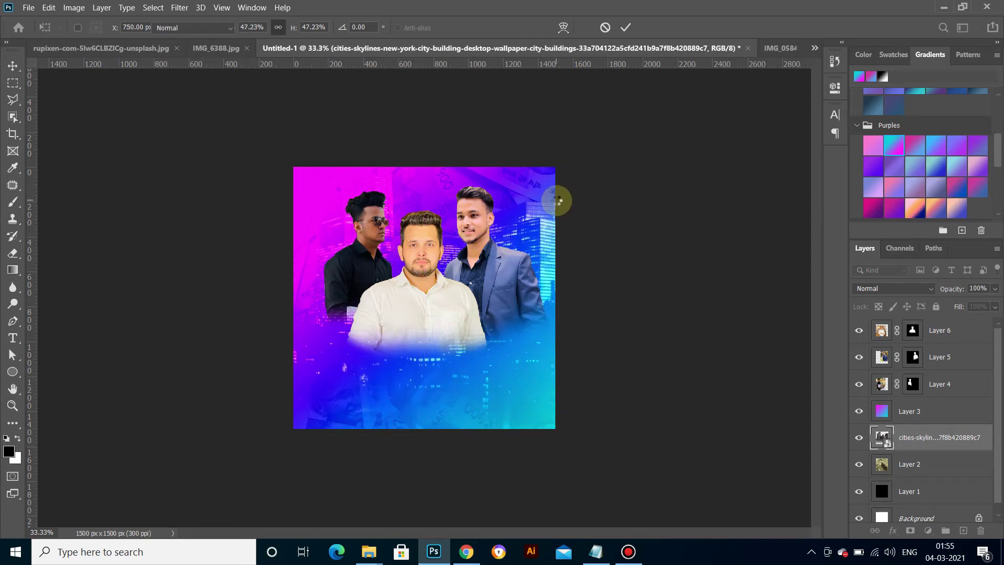
key(ctrl+plus)
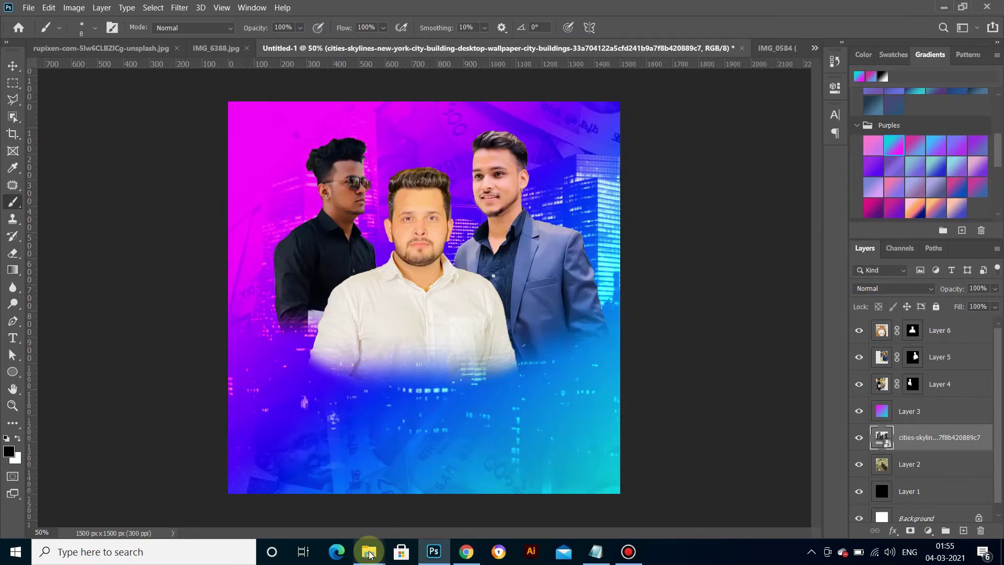
Step: Drag the crowd silhouette and black ink brush images from Downloads into the poster
mouse_move(369, 552)
click(230, 502)
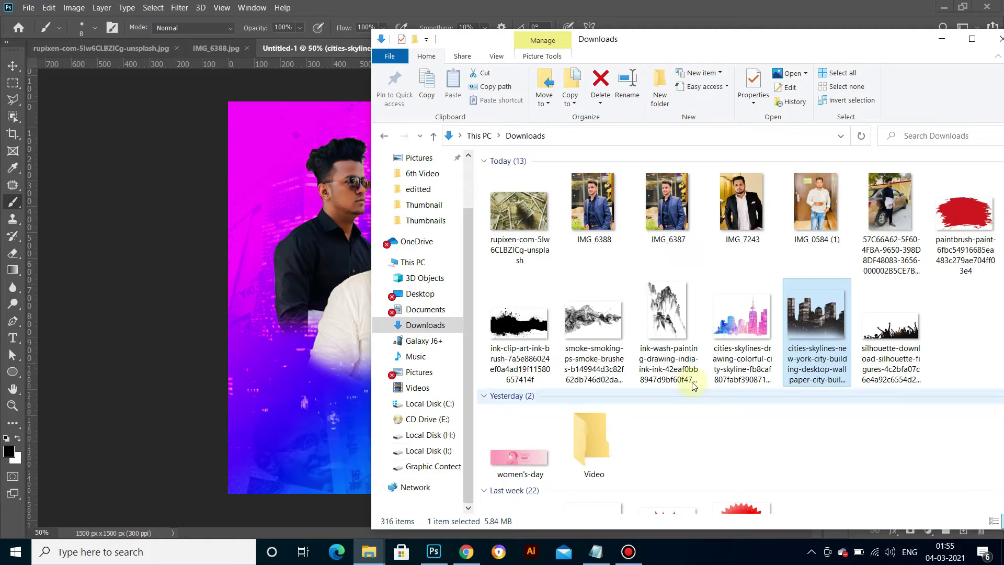
click(883, 322)
drag(893, 343, 304, 454)
click(227, 507)
drag(952, 310, 304, 451)
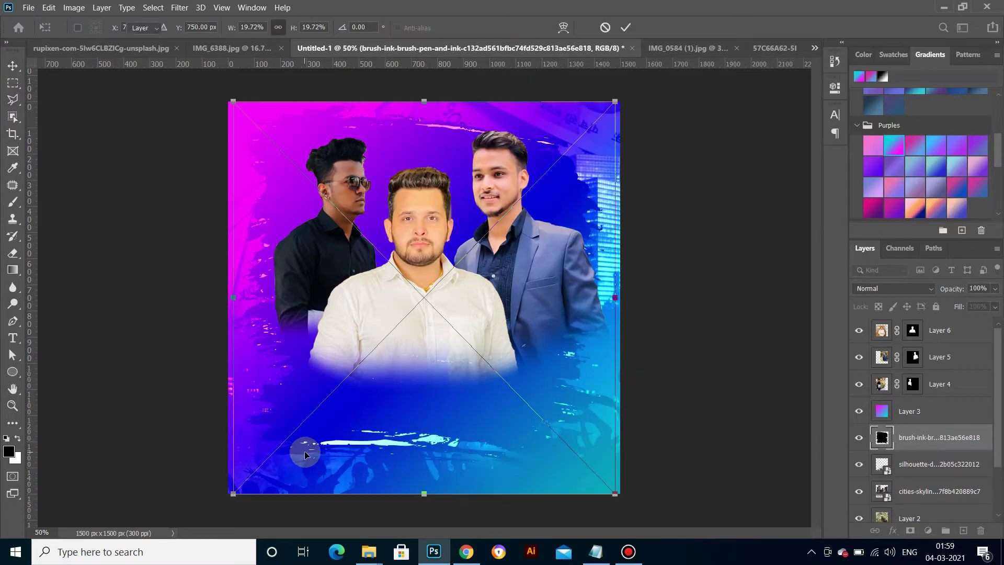
Step: Place the ink brush image, bring it to the top, and rotate it about 90 degrees
key(Return)
key(ctrl+shift+bracketright)
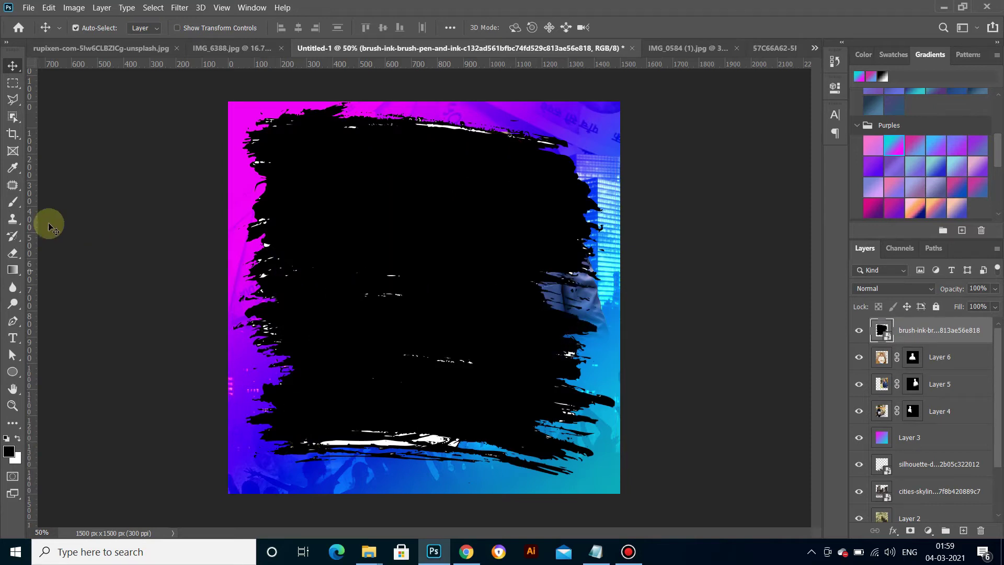
click(50, 8)
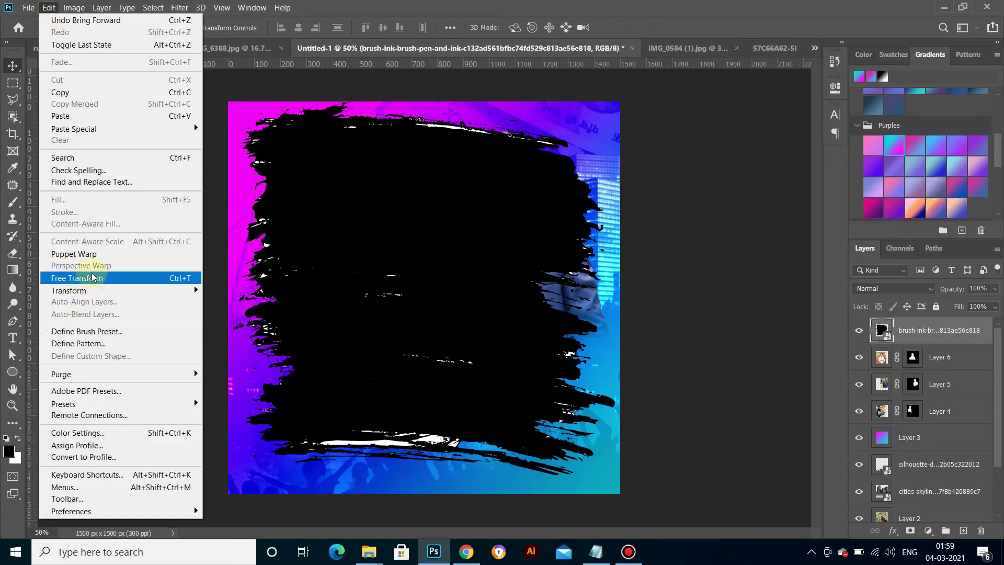
click(162, 278)
drag(634, 88, 552, 430)
Step: Enlarge the ink stroke to about 28.73% and set it across the poster's bottom
key(ctrl+minus)
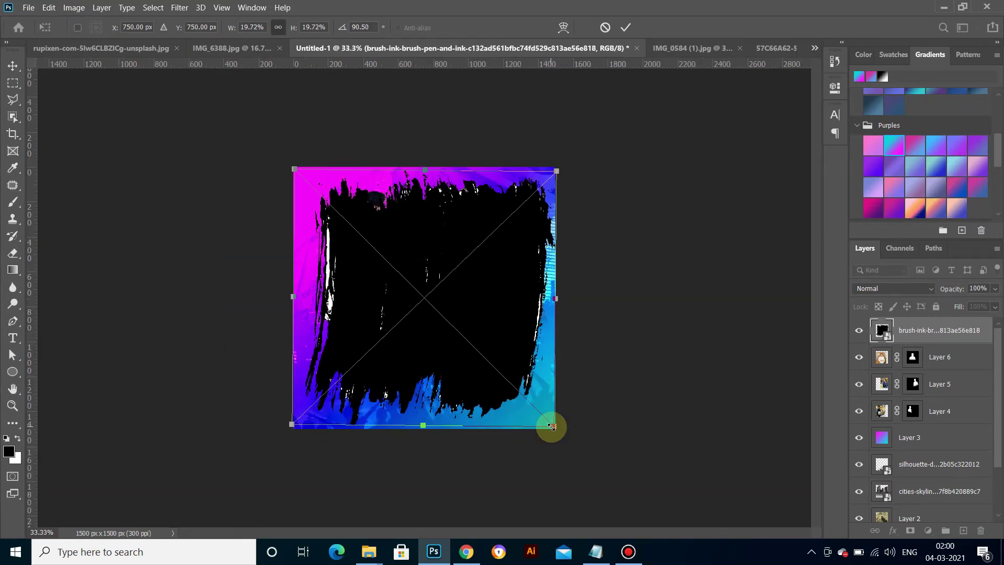
drag(526, 390, 522, 527)
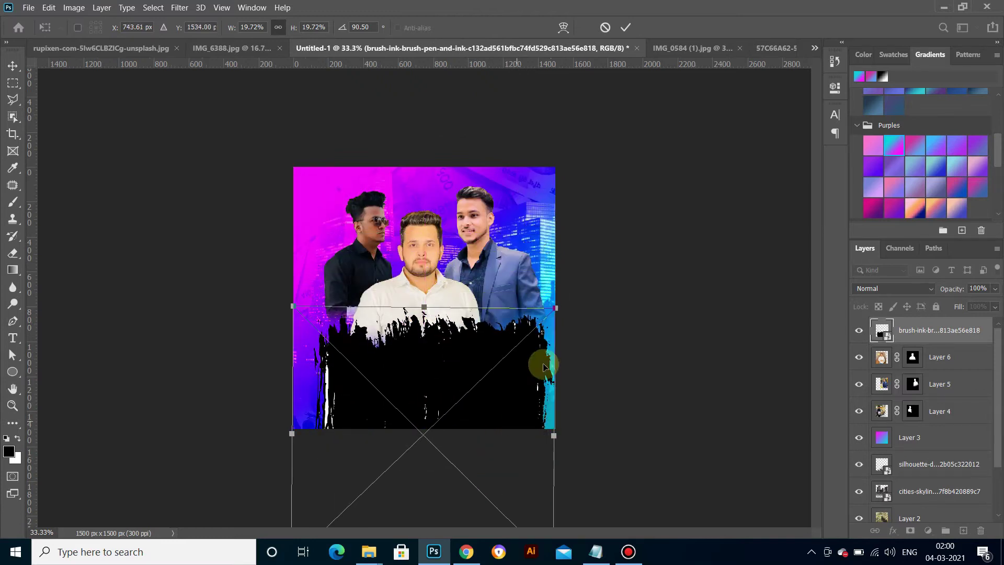
drag(557, 306, 622, 254)
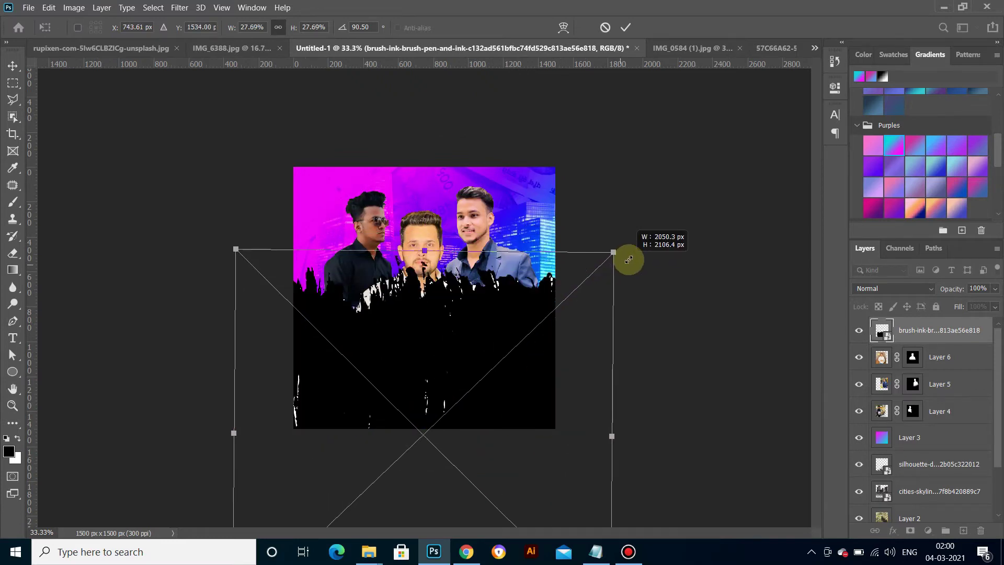
drag(501, 318, 490, 362)
mouse_move(487, 382)
mouse_down()
mouse_move(494, 368)
mouse_move(499, 380)
mouse_up()
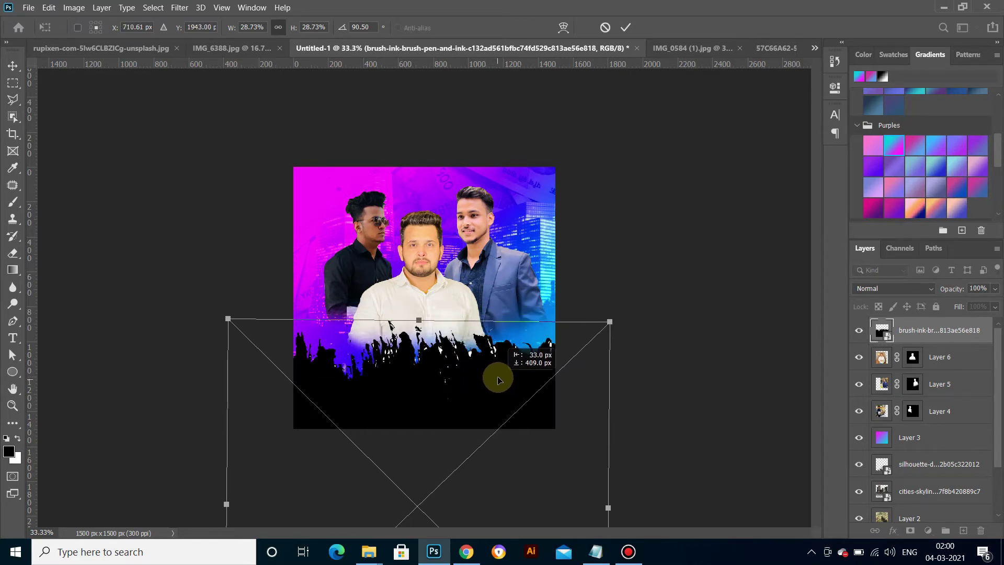
key(Return)
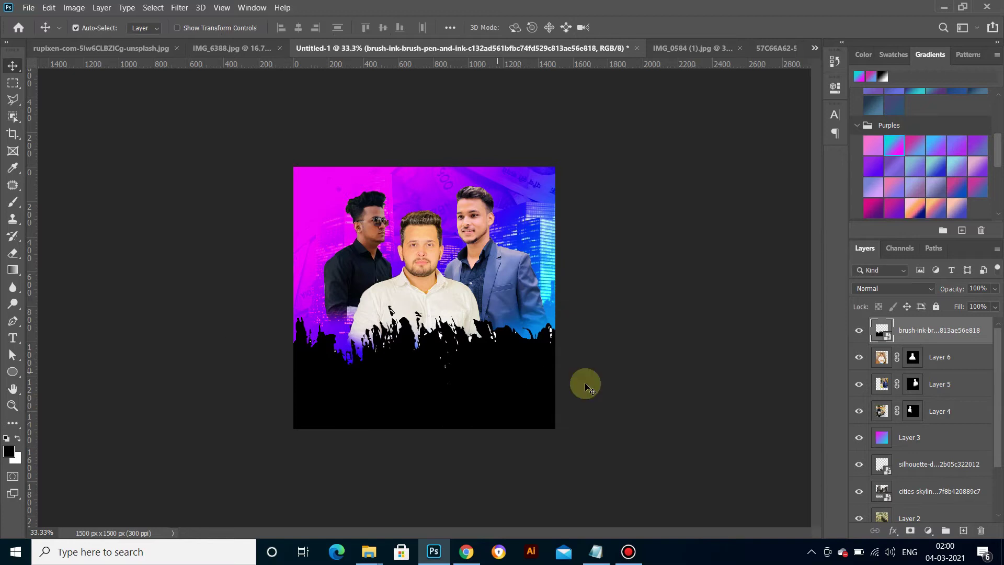
scroll(936, 460, down, 2)
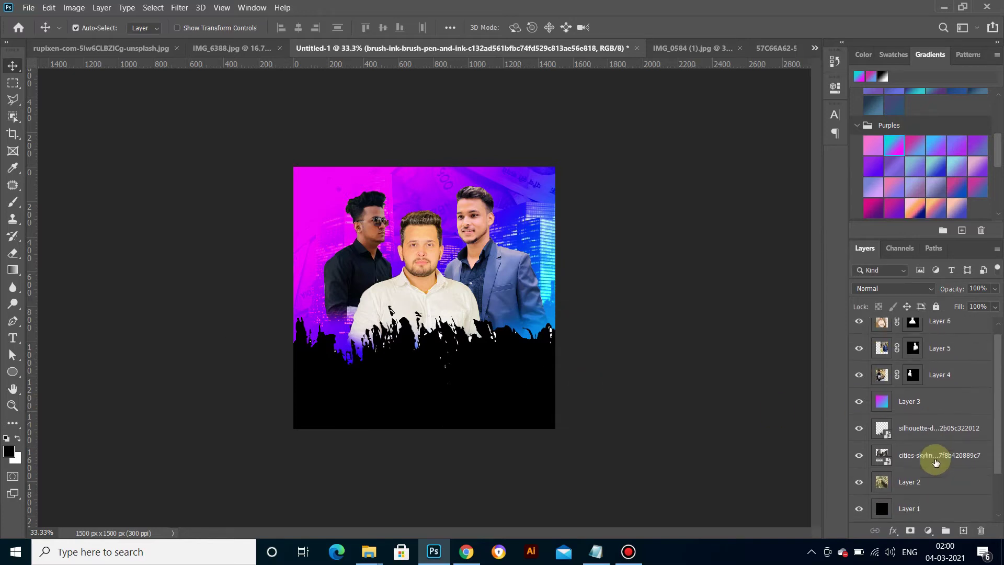
Step: Give the ink band a cream #ece8de Color Overlay sampled from the white shirt
scroll(936, 461, up, 1)
click(895, 531)
click(903, 479)
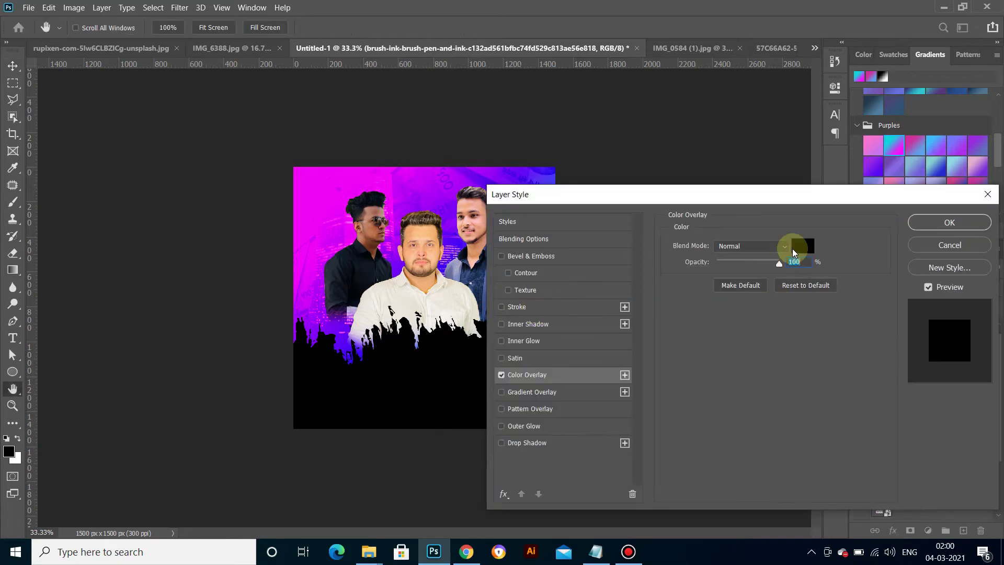
click(795, 252)
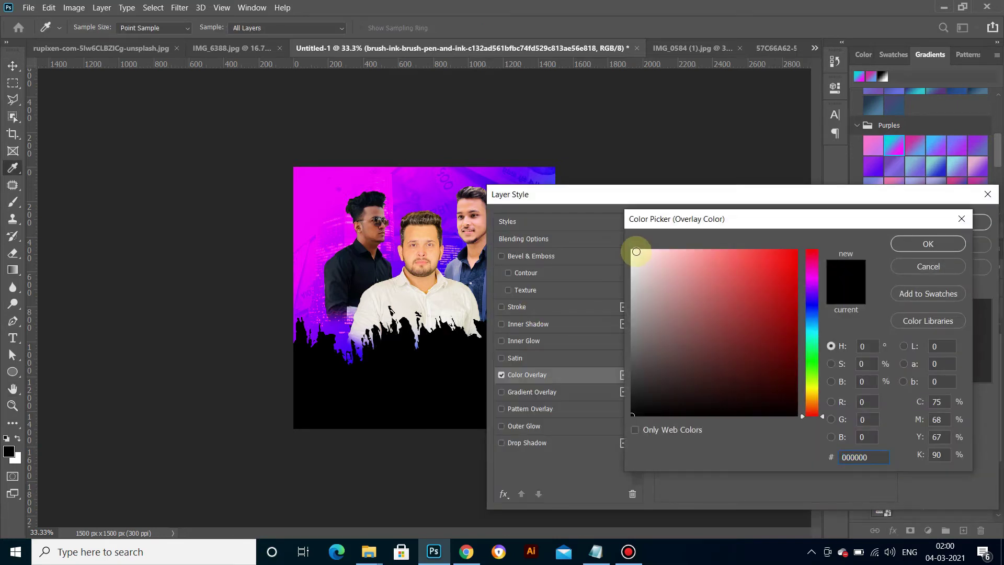
click(631, 249)
click(446, 298)
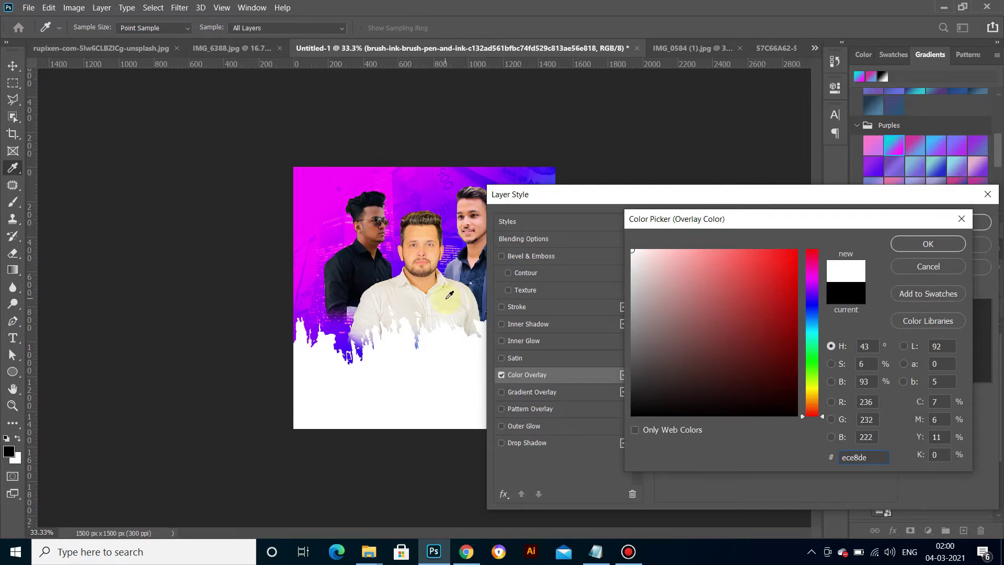
click(927, 246)
click(933, 228)
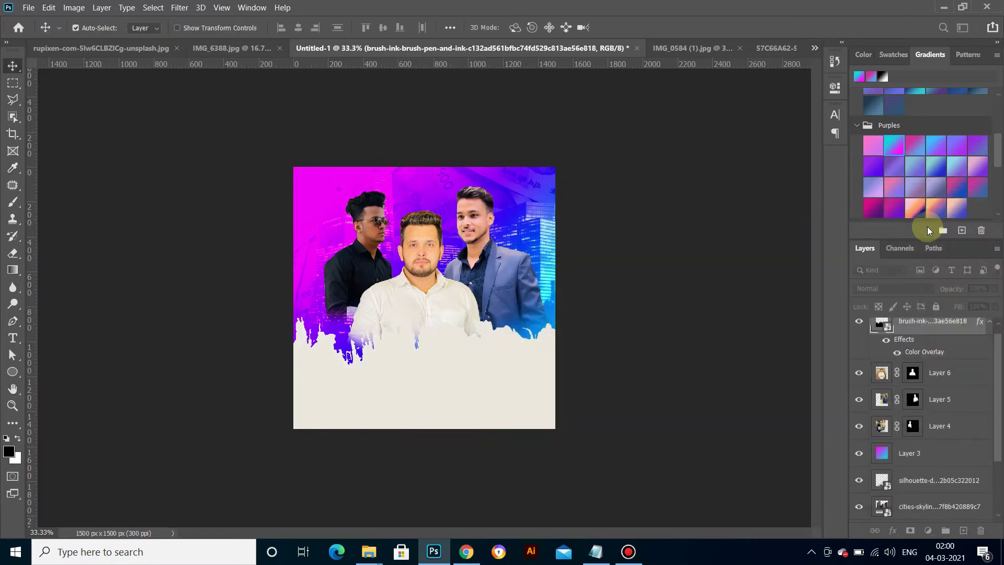
Step: Move the crowd silhouette up so its raised hands show above the cream band
scroll(921, 417, down, 3)
click(920, 413)
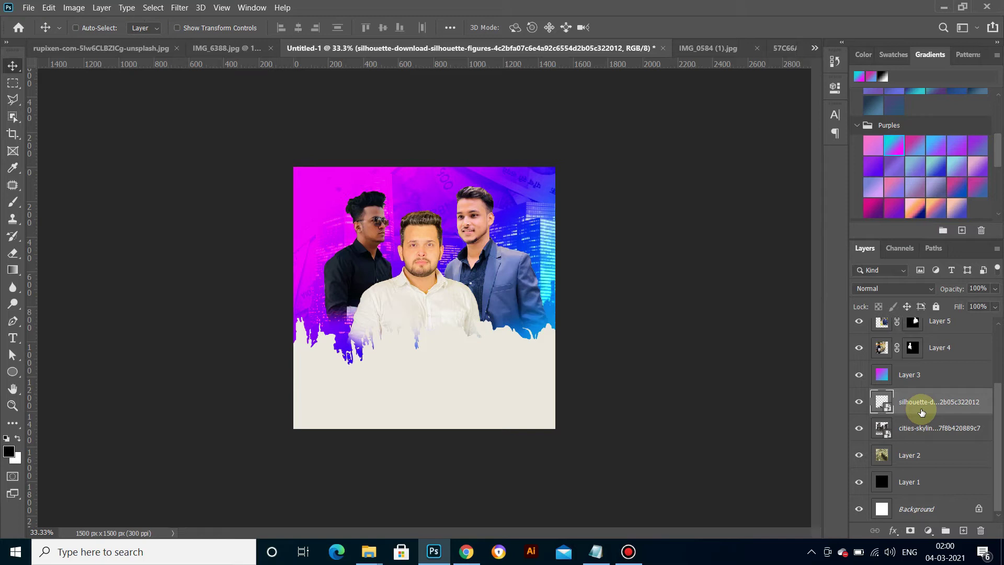
key(ctrl+bracketright)
key(ctrl+bracketright)
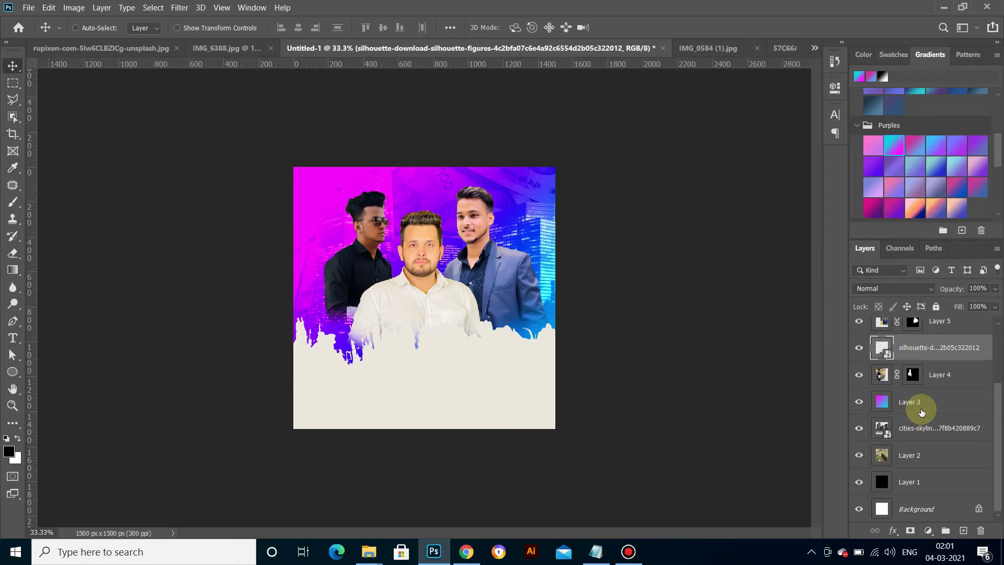
key(ctrl+bracketleft)
key(ctrl+bracketleft)
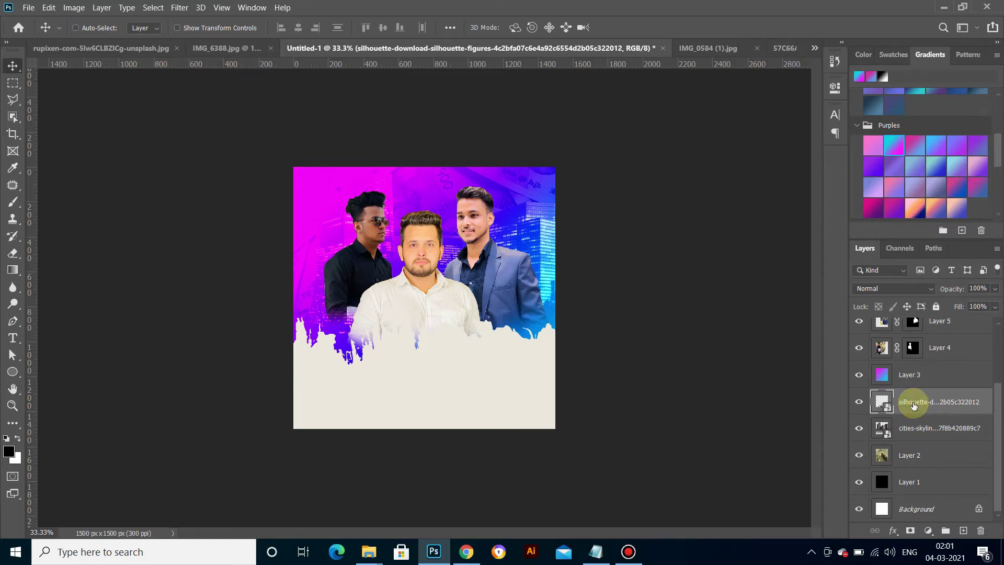
key(ctrl+t)
drag(522, 365, 515, 283)
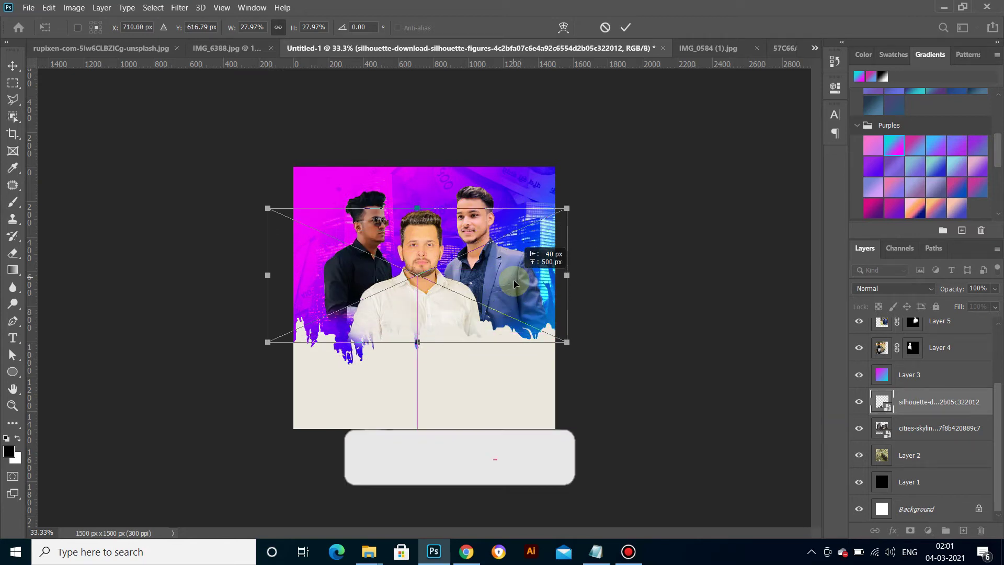
drag(515, 283, 512, 291)
key(Return)
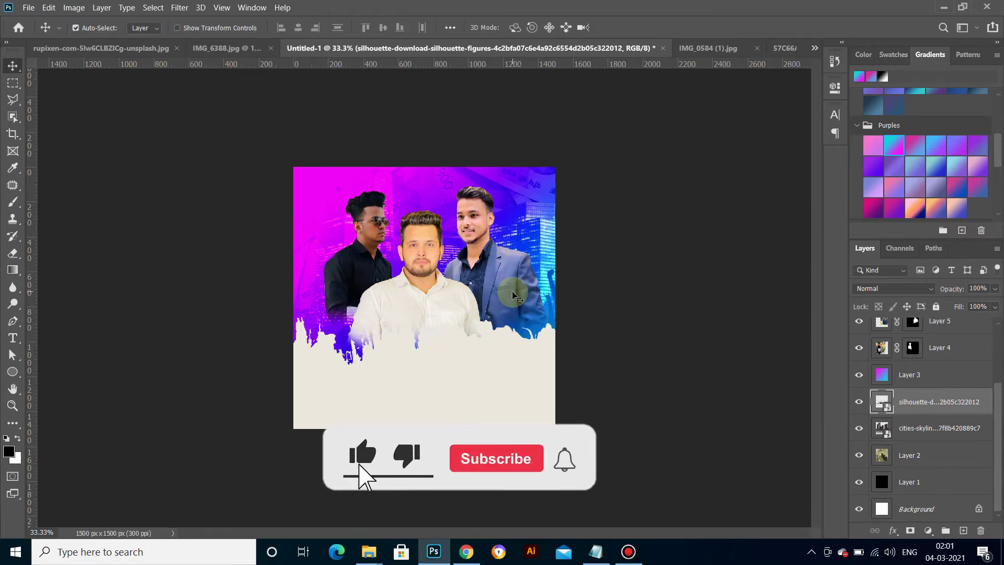
Step: Shift the cream band down slightly and select the businessman tagline in Notepad
drag(493, 348, 494, 365)
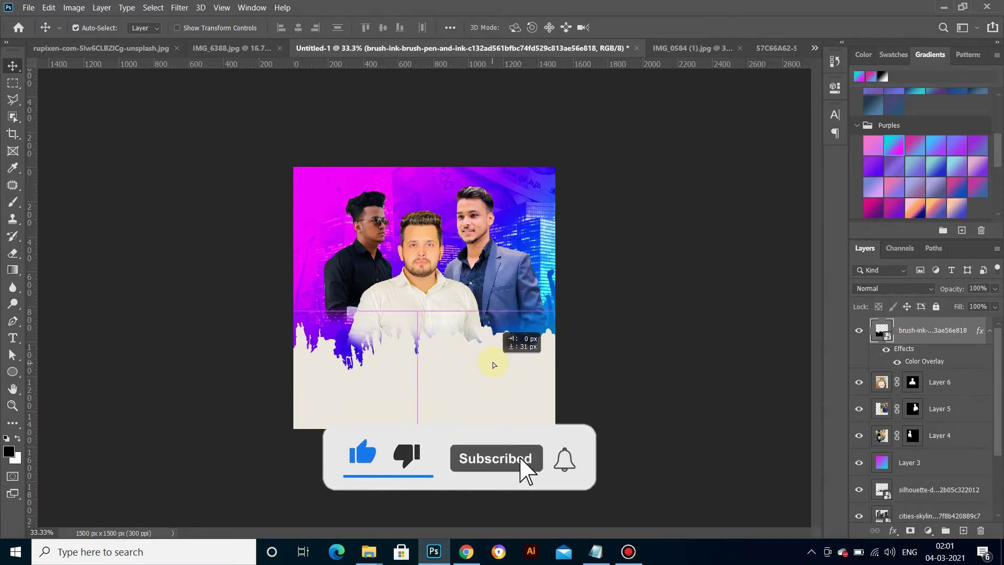
key(ctrl+plus)
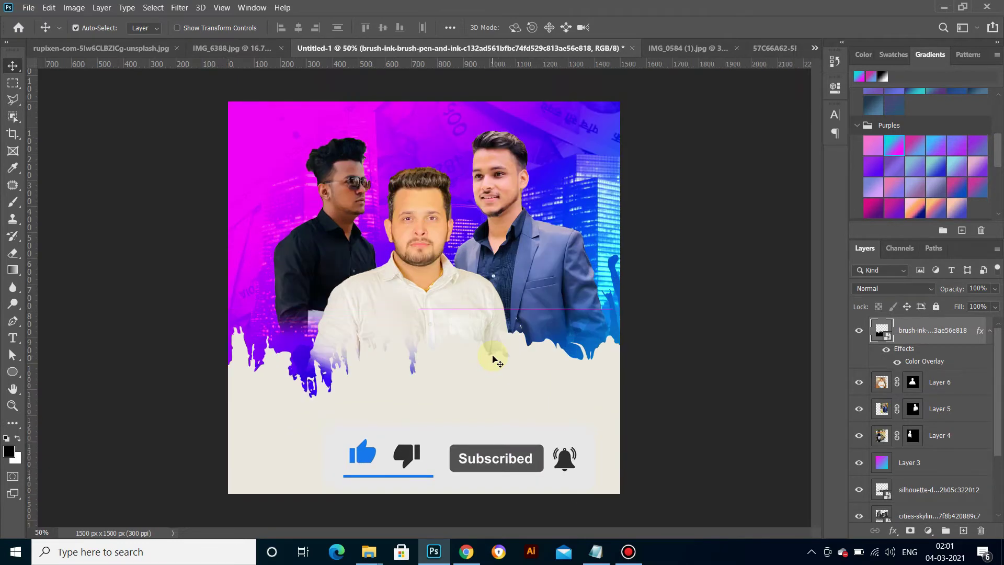
click(605, 562)
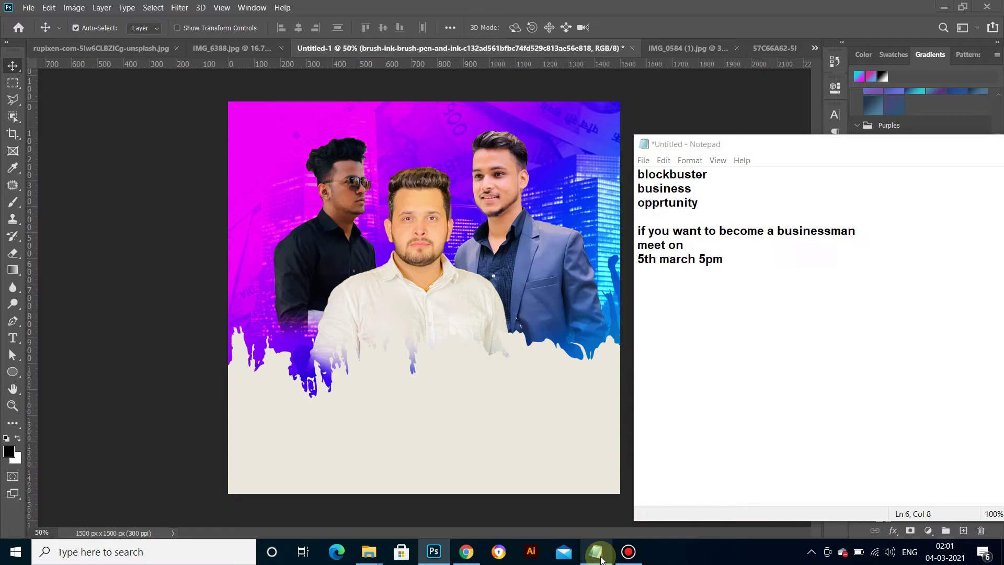
drag(636, 233, 883, 229)
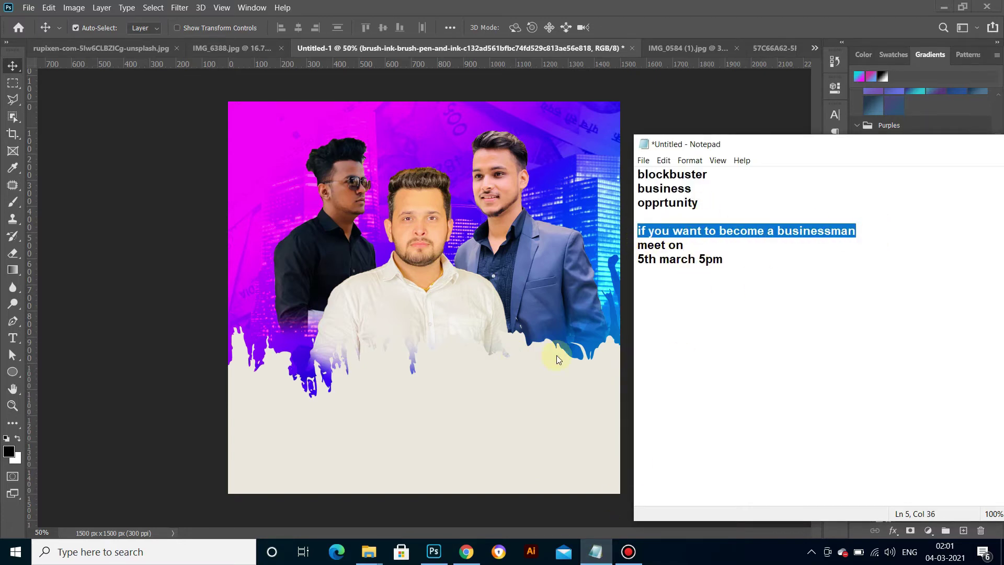
click(556, 359)
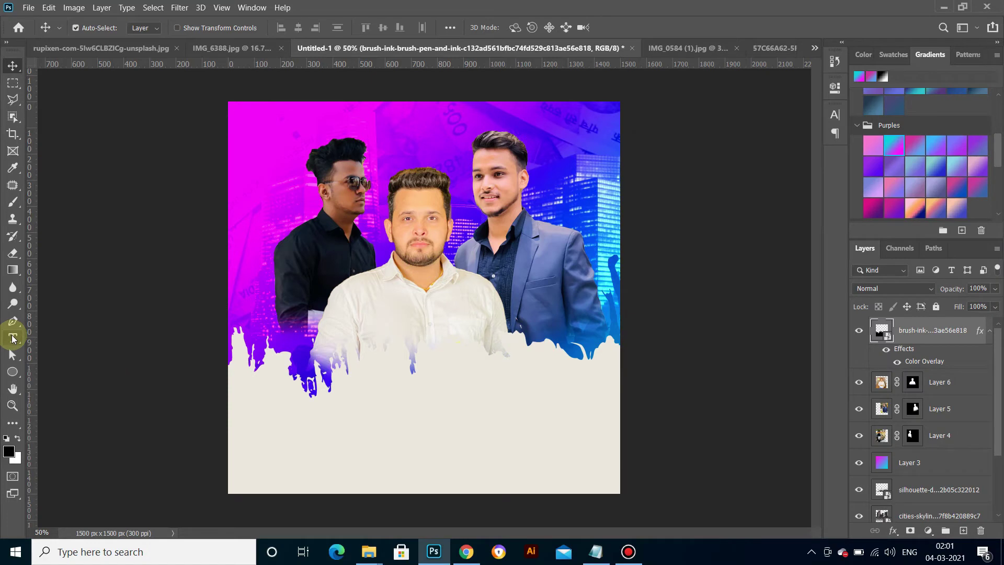
Step: Paste the tagline 'IF YOU WANT TO BECOME A BUSINESSMAN' as horizontal text on the cream band
click(12, 344)
right_click(12, 337)
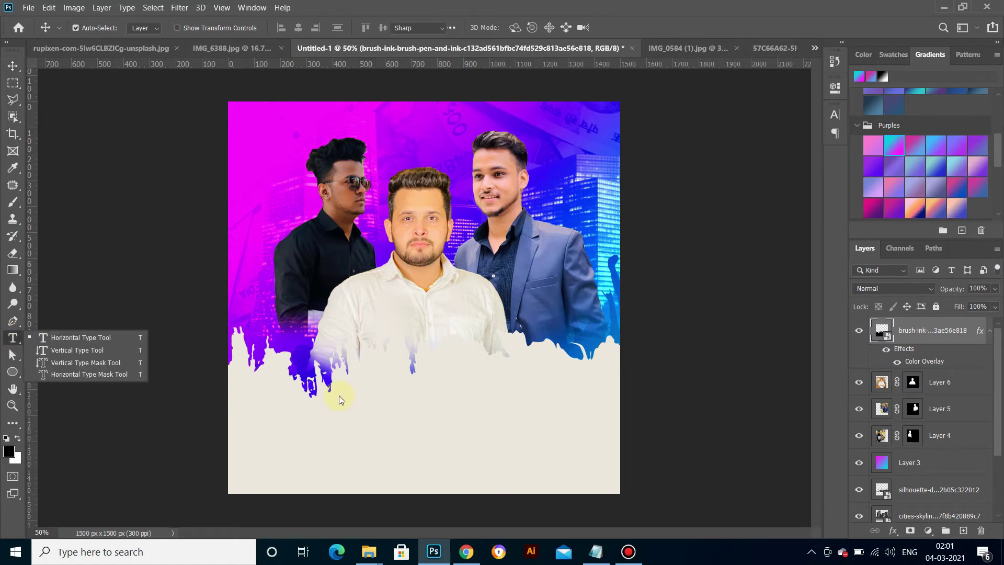
click(62, 346)
right_click(13, 340)
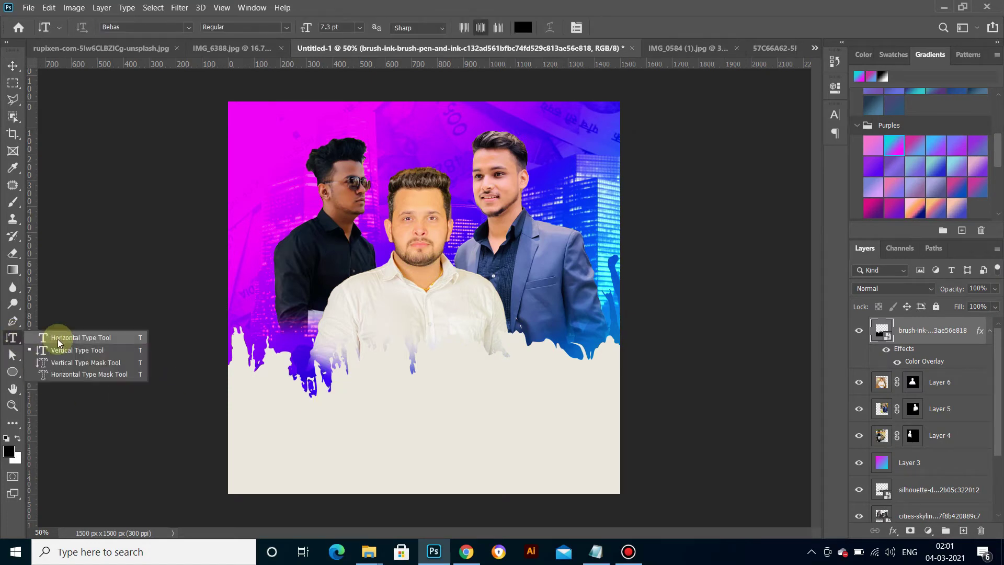
click(63, 339)
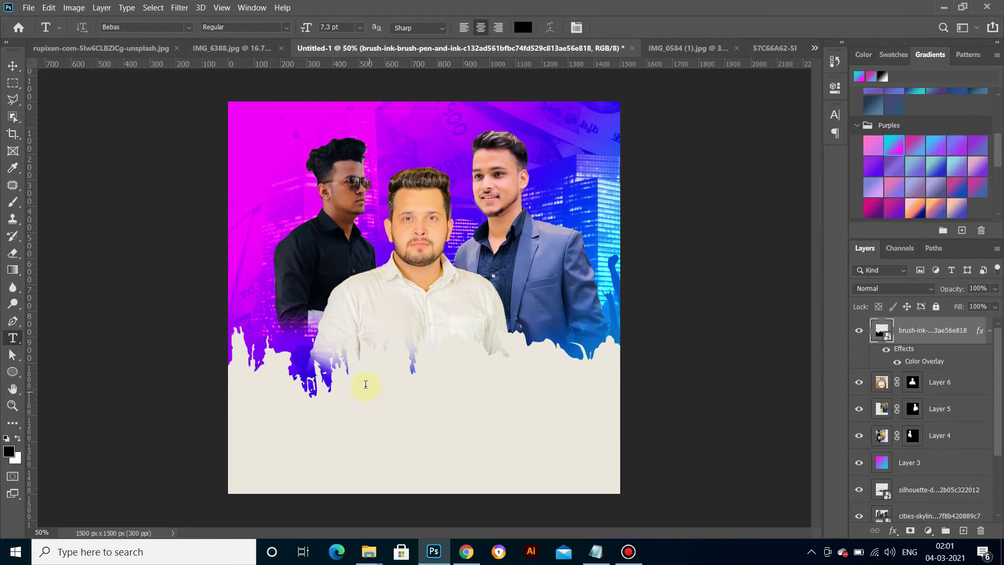
click(368, 388)
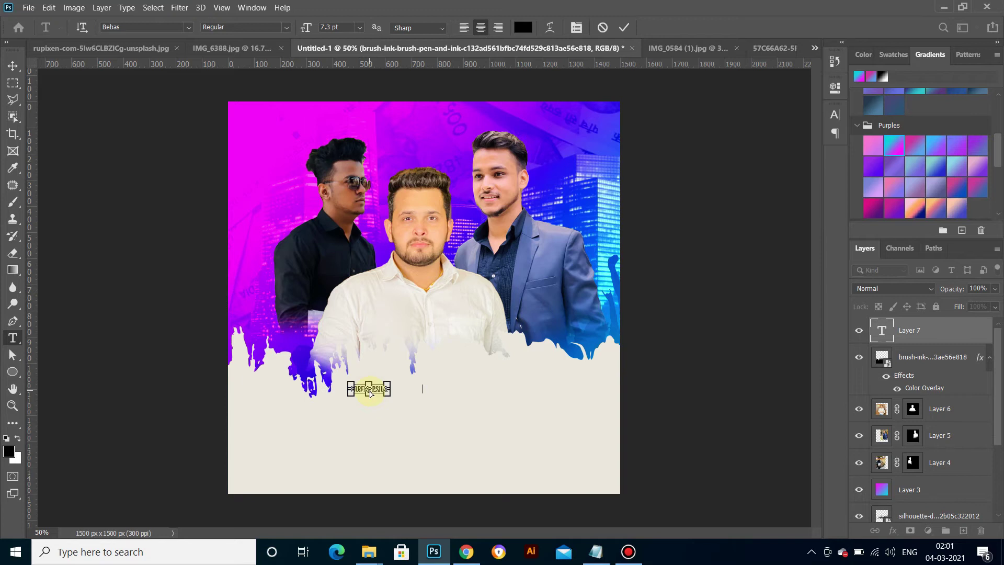
text(IF YOU WANT TO BECOME A BUSINESSMAN)
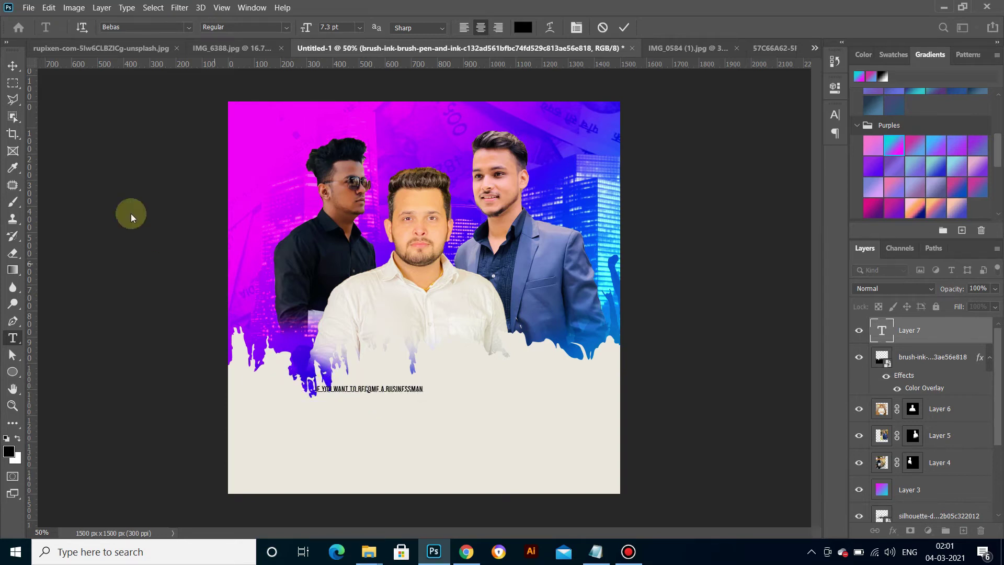
Step: Colour the whole tagline blue and commit the text
key(ctrl+a)
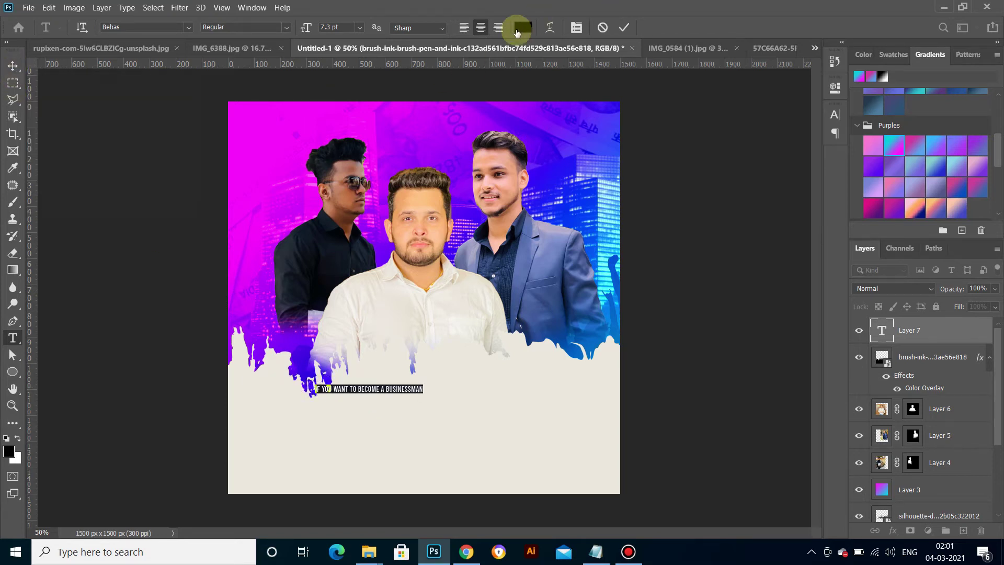
click(523, 27)
click(613, 135)
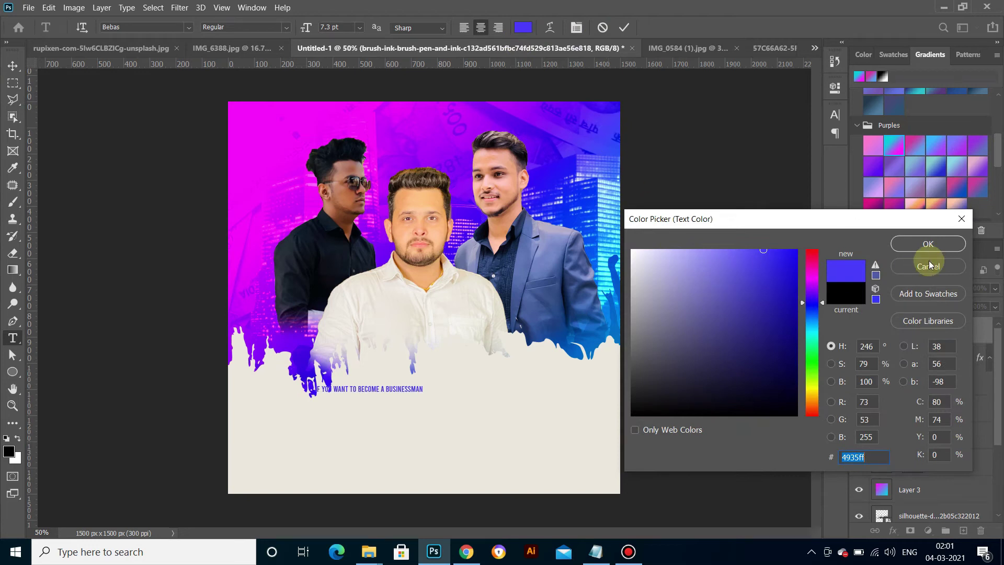
click(925, 245)
key(ctrl+h)
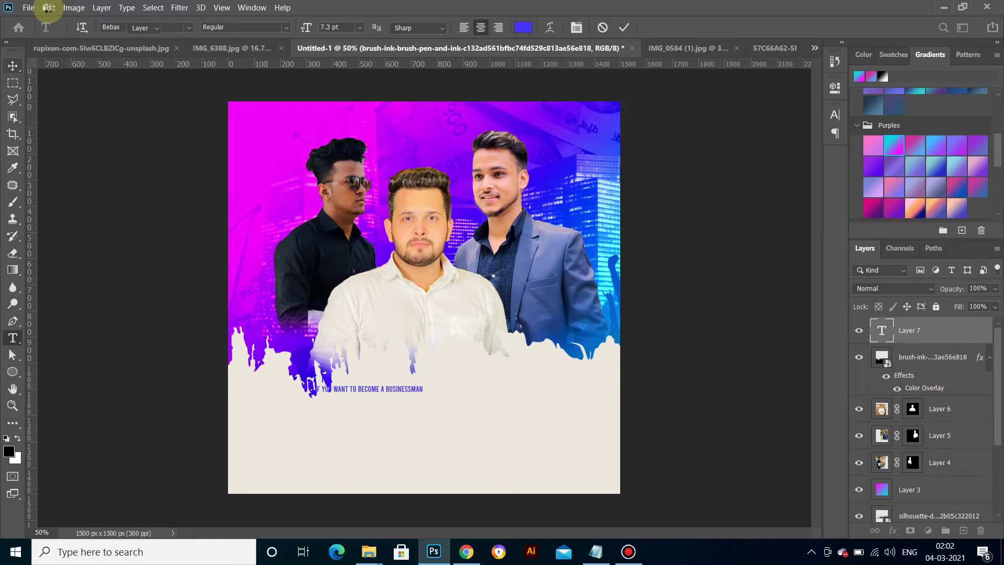
click(12, 65)
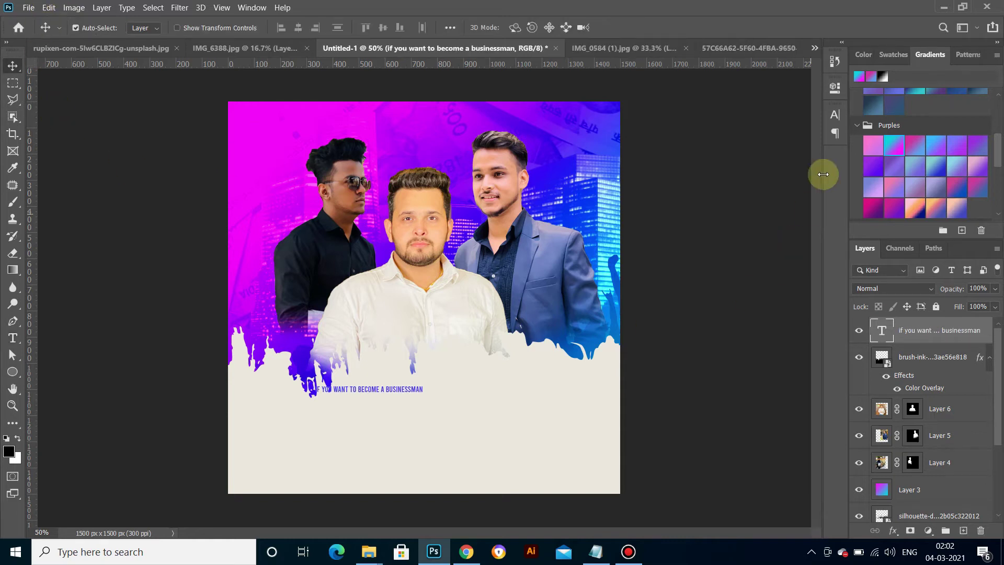
Step: Enlarge the tagline to 18.3 pt and move it to the top of the poster
click(832, 119)
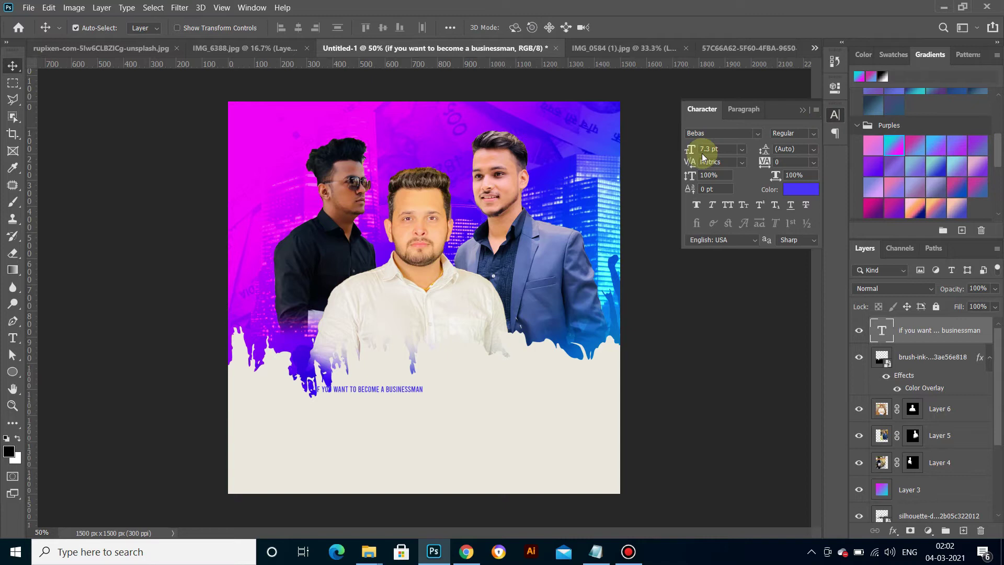
mouse_move(693, 151)
mouse_down()
mouse_move(710, 150)
mouse_move(690, 154)
mouse_up()
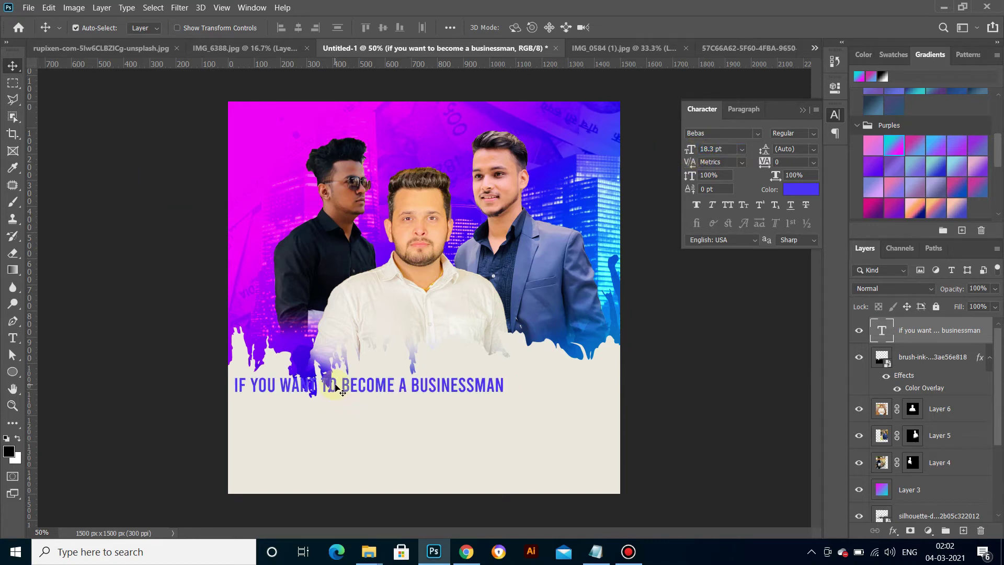
drag(335, 387, 385, 124)
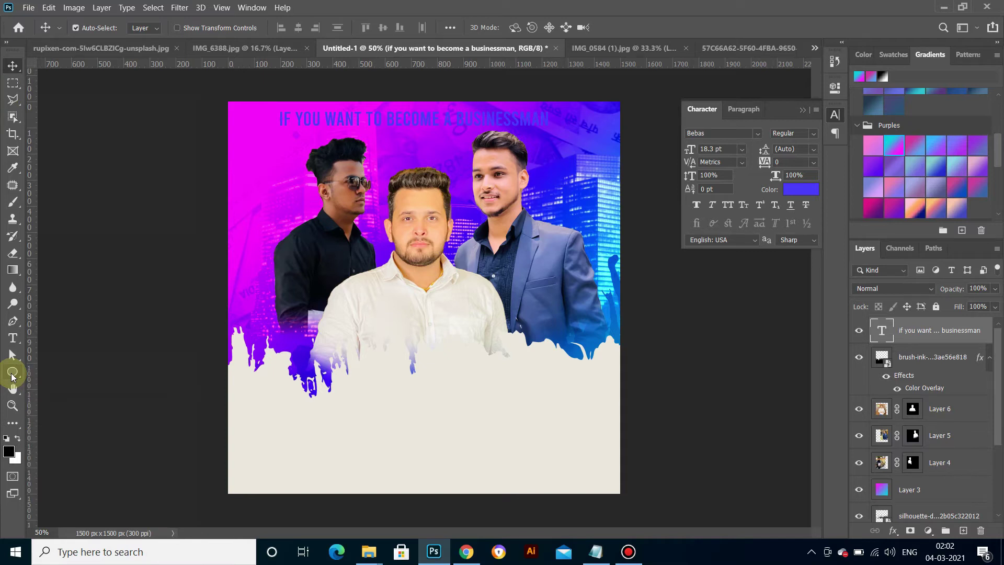
right_click(13, 376)
Step: Draw a wide bar over the tagline with a horizontal pink-to-cyan gradient fill
right_click(12, 372)
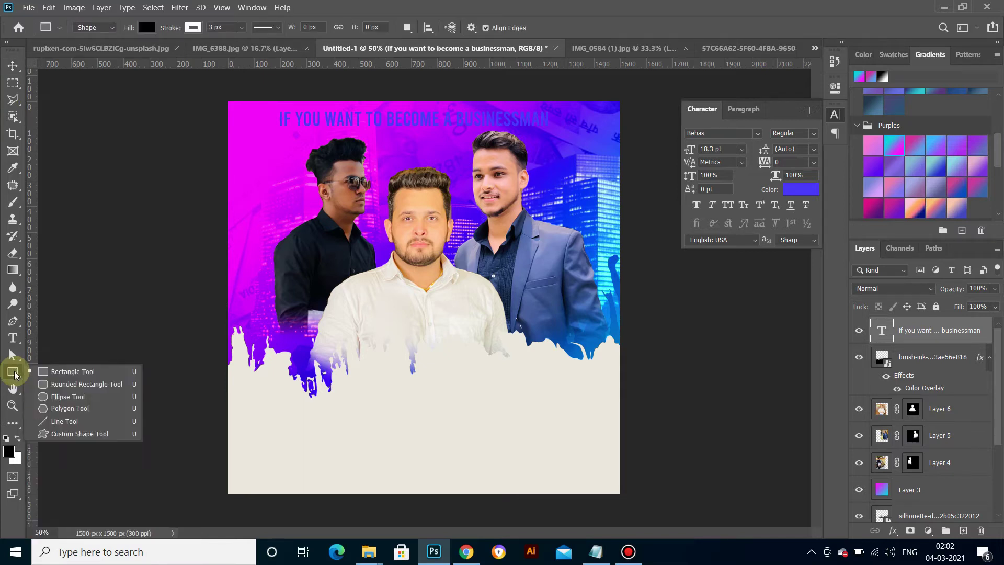
click(42, 373)
drag(264, 102, 585, 133)
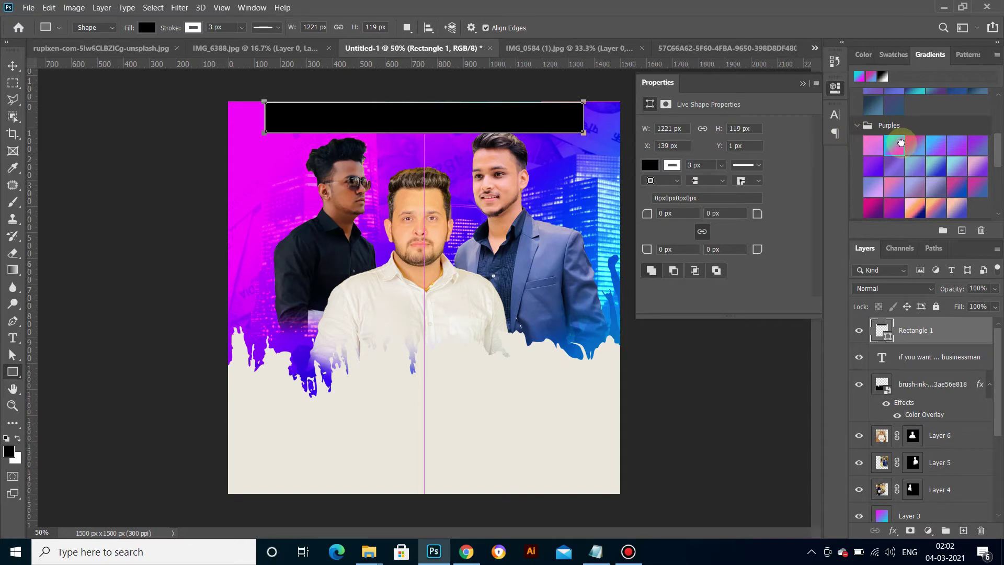
click(900, 143)
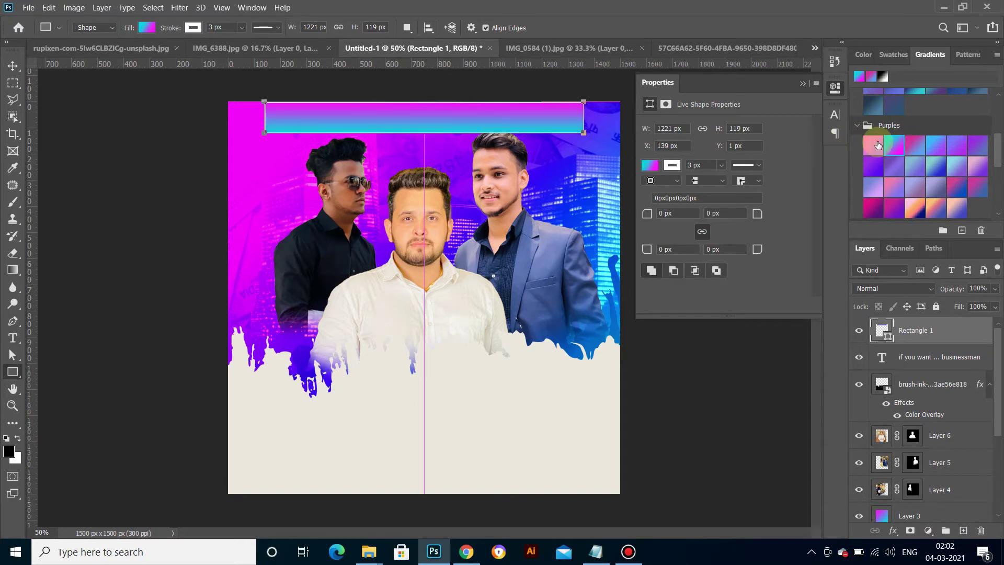
click(147, 28)
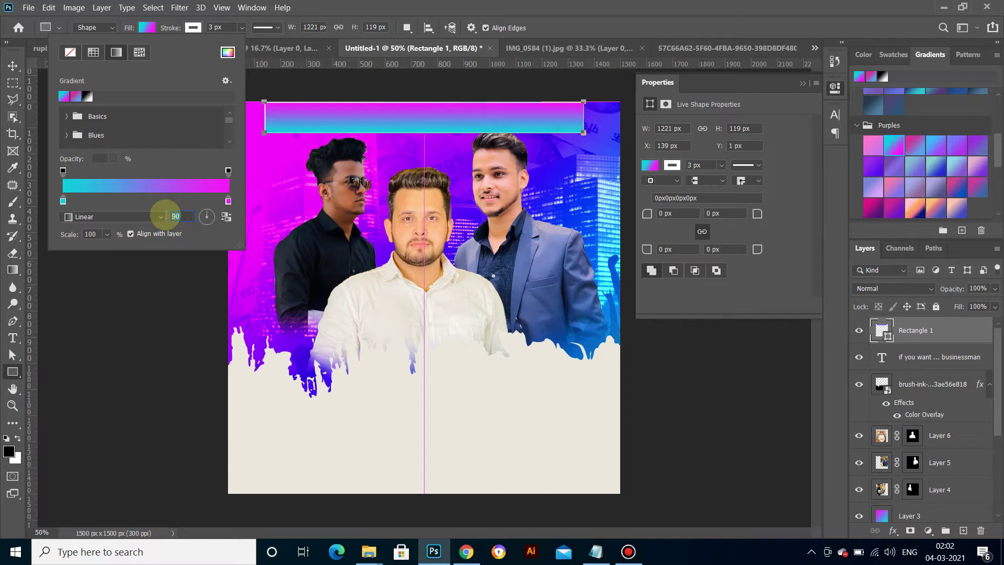
drag(206, 218, 214, 218)
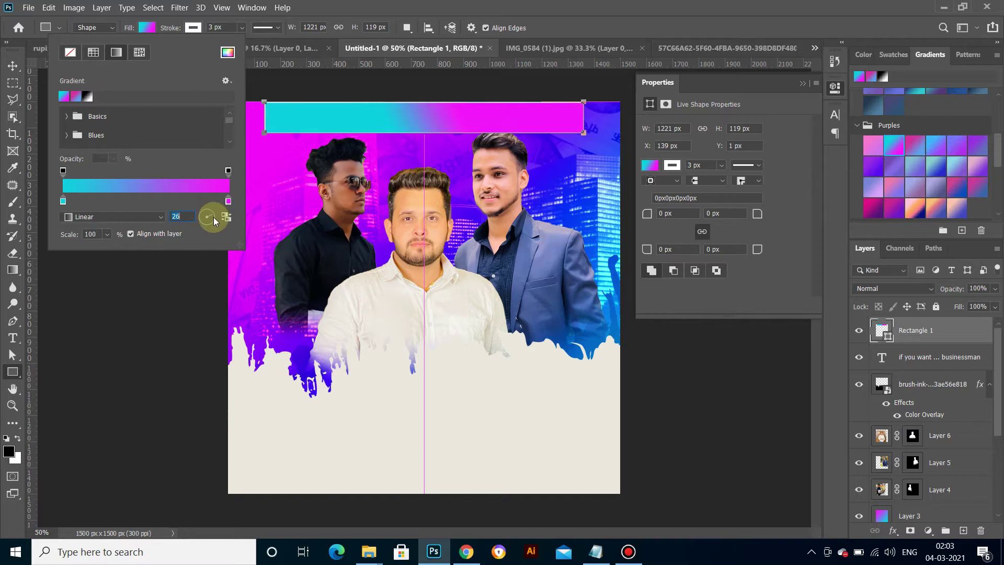
click(13, 66)
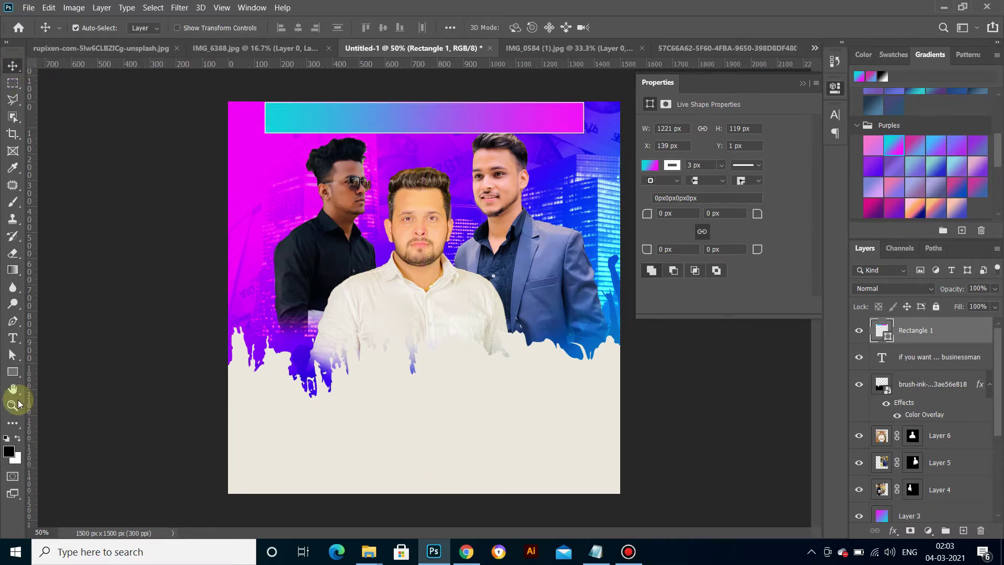
Step: Round the bar's corners to 59.5 px and give it a thin light outline
click(13, 371)
click(193, 28)
click(117, 52)
click(672, 214)
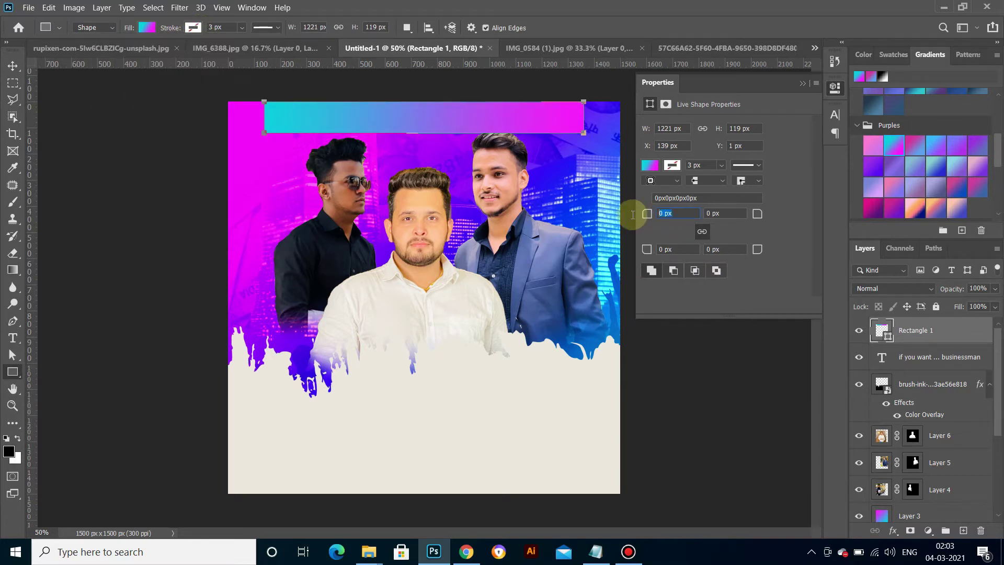
text(80)
text(59.5)
key(Return)
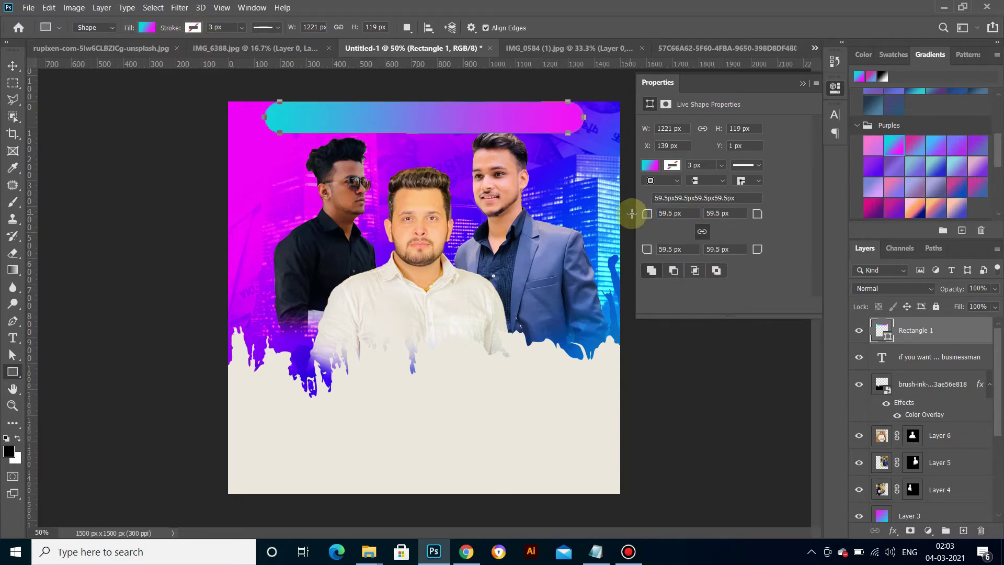
click(193, 28)
click(121, 96)
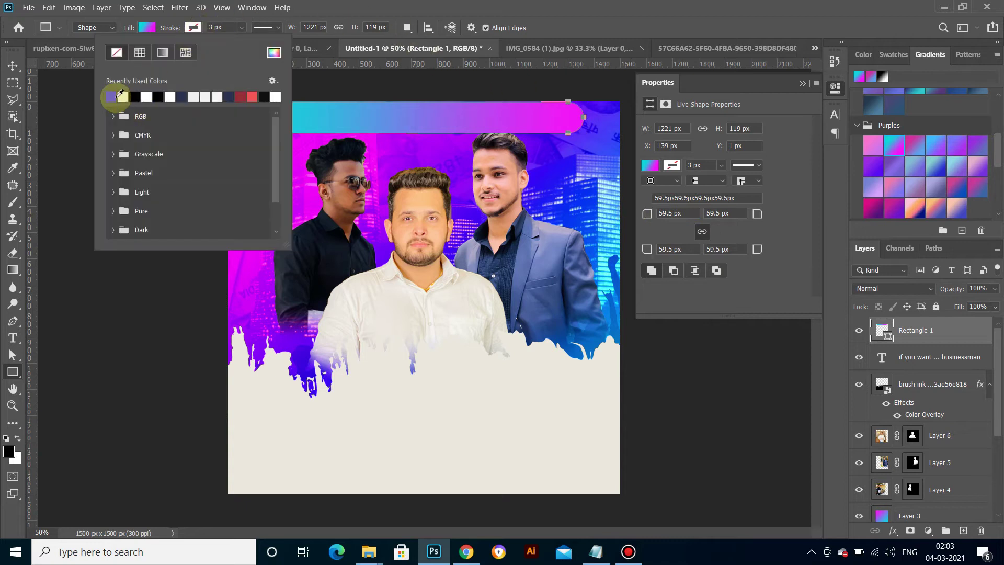
click(13, 65)
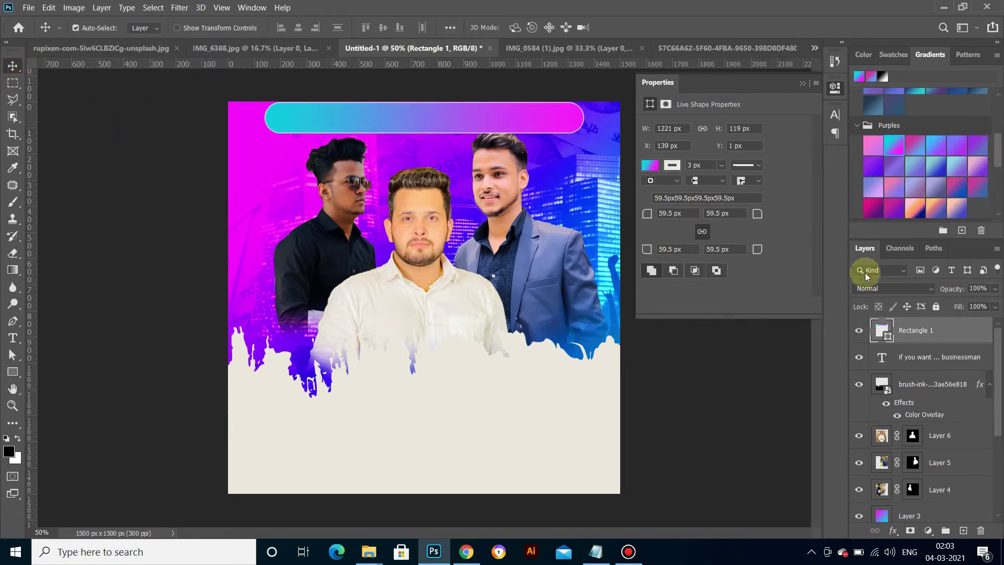
click(926, 359)
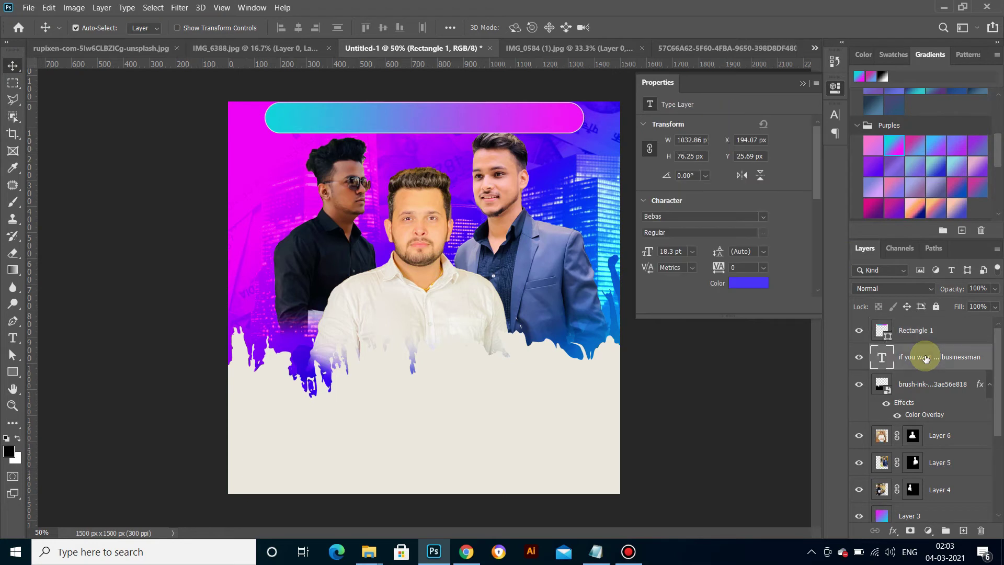
Step: Stack the tagline above the pill layer and recolour it white
drag(925, 349, 924, 325)
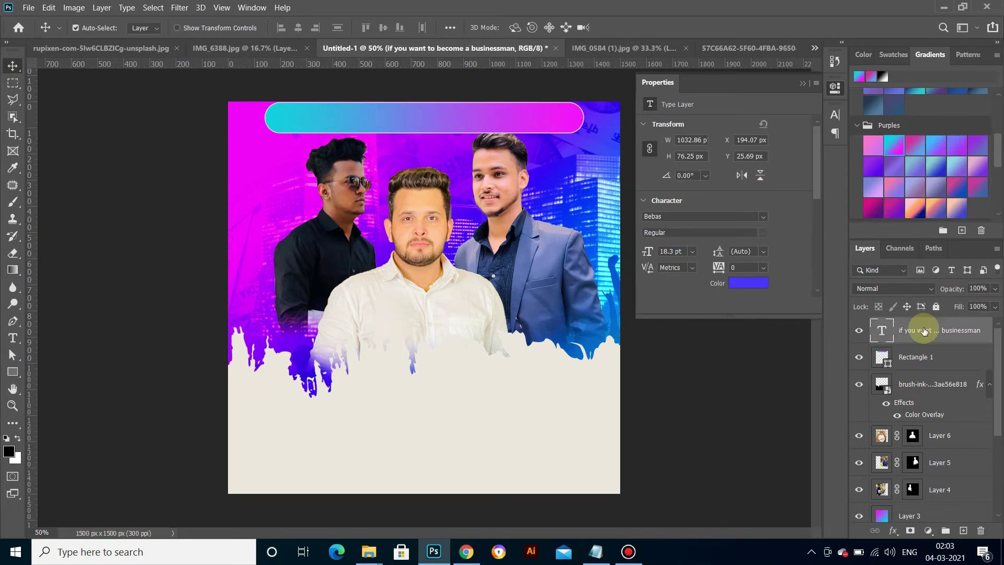
double_click(371, 116)
click(523, 28)
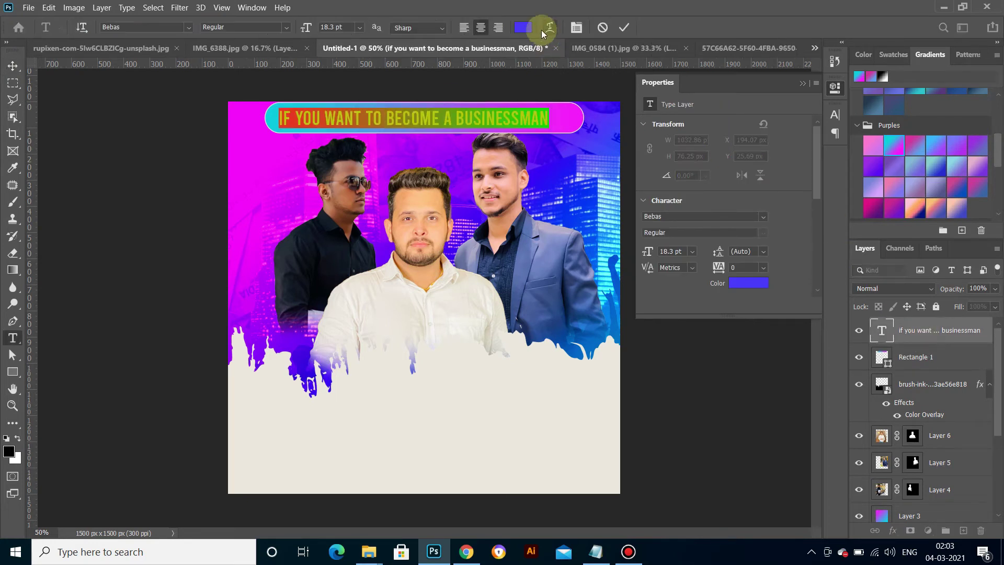
drag(636, 255, 623, 243)
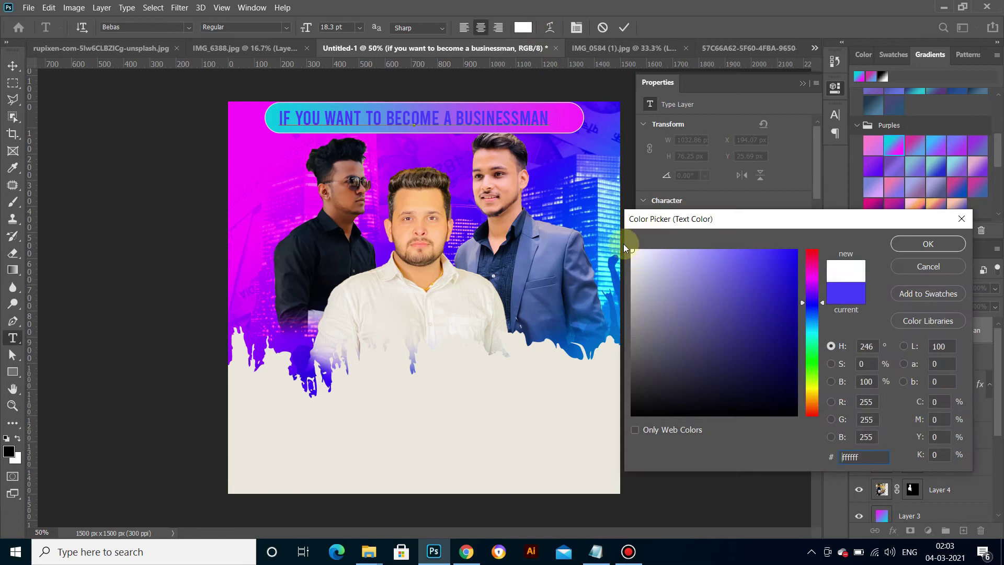
click(920, 243)
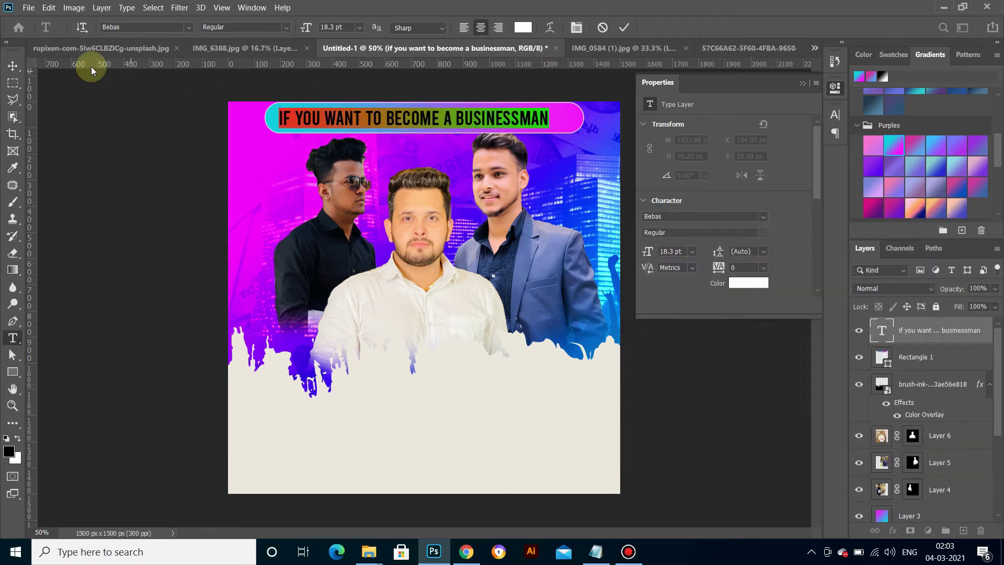
click(13, 66)
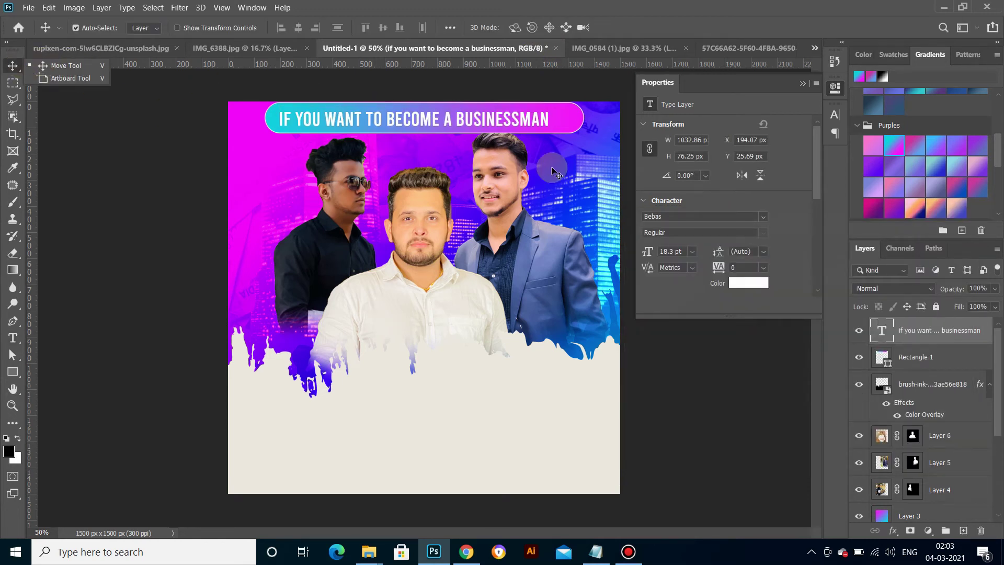
Step: Centre the tagline on the pill and shrink both to about 92%, shifting them slightly
click(925, 358)
click(384, 28)
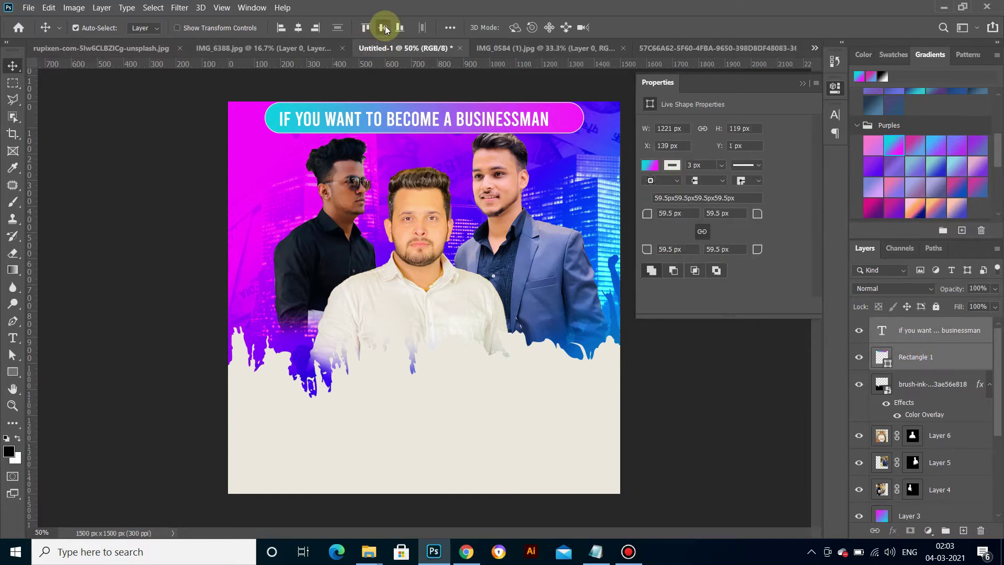
click(287, 29)
click(296, 28)
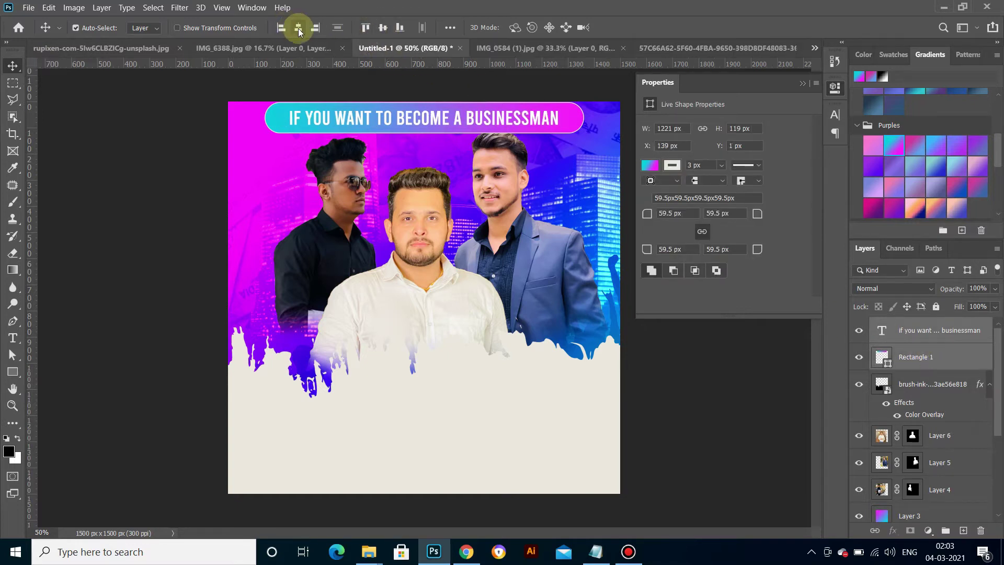
click(48, 7)
click(112, 278)
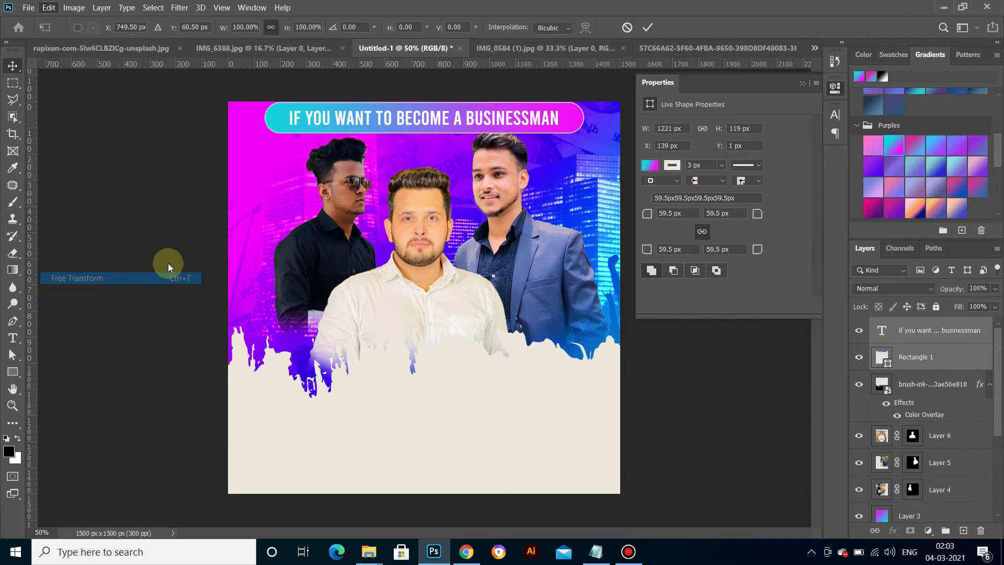
drag(444, 116, 447, 125)
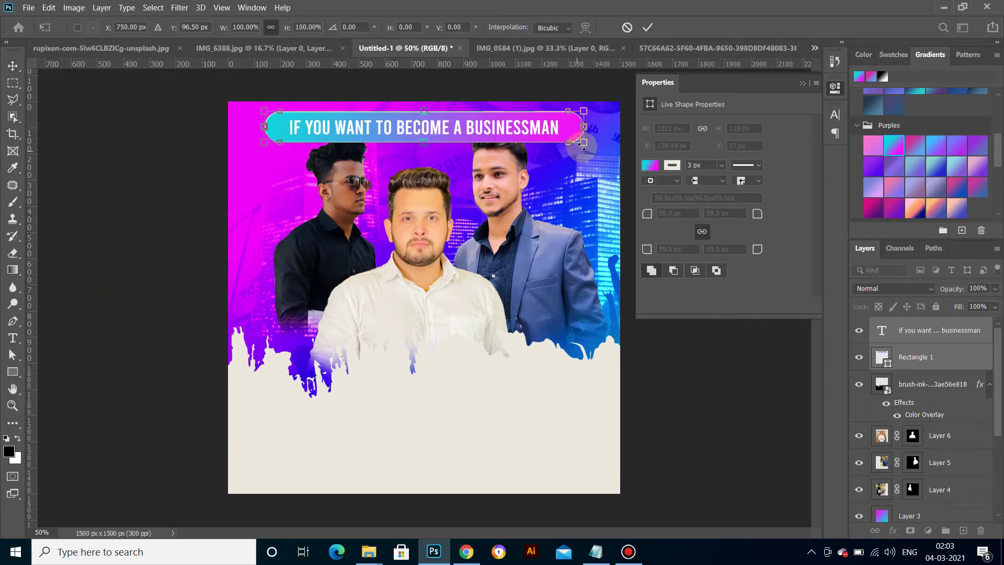
drag(583, 141, 520, 132)
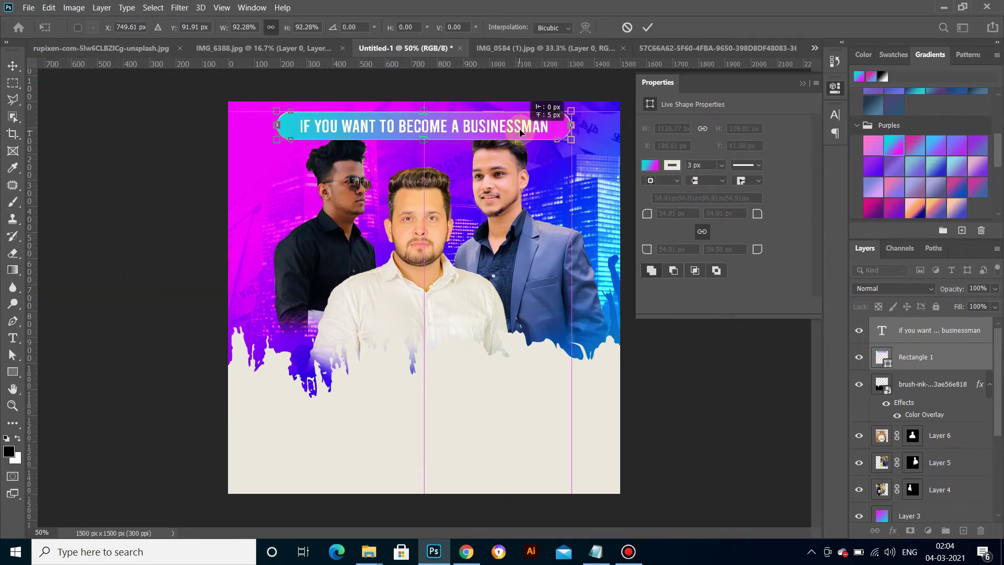
key(shift+Up)
key(shift+Up)
key(Return)
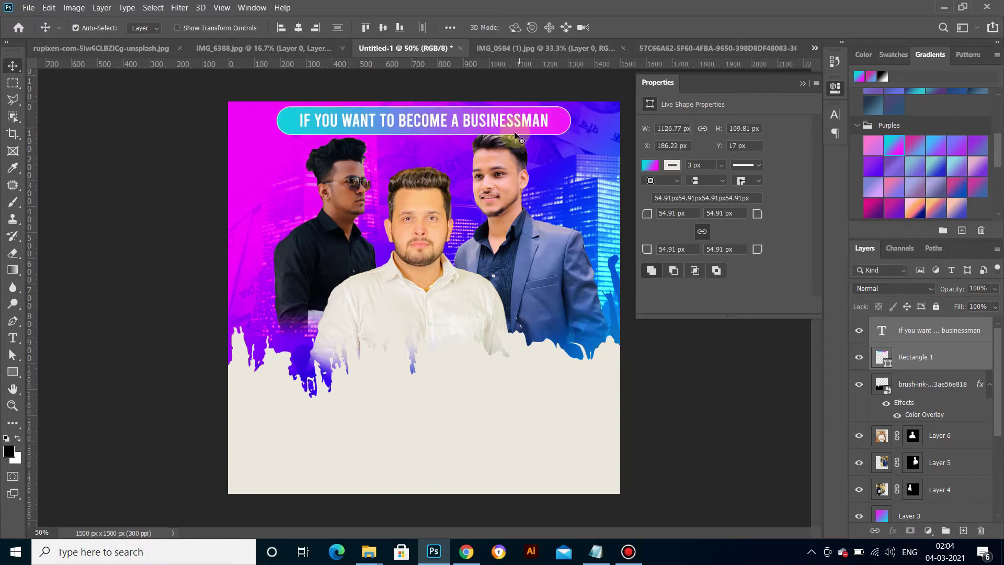
Step: Lower the right and left men slightly, then nudge the headline pill and text down
click(502, 173)
drag(501, 169, 500, 178)
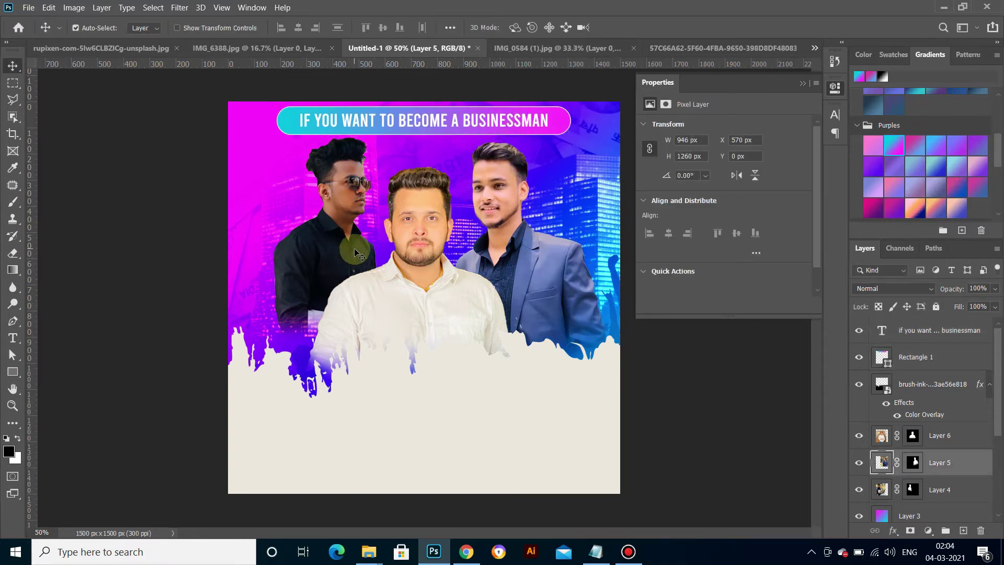
click(327, 238)
drag(327, 239, 327, 246)
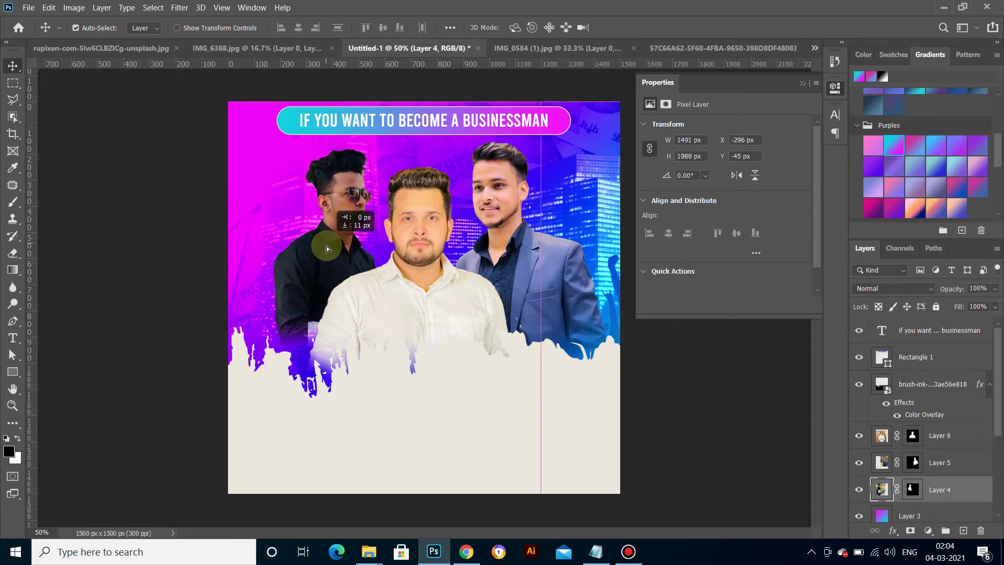
click(559, 125)
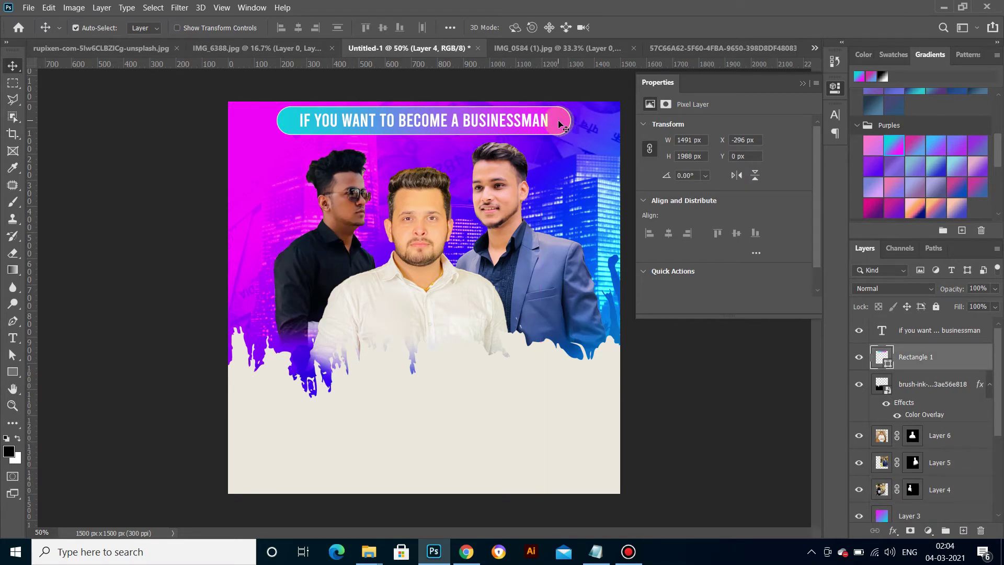
shift+click(925, 340)
key(Down)
key(Down)
key(Down)
key(Down)
key(Down)
key(Down)
key(Down)
key(Down)
key(Down)
Step: Copy the words 'meet on' from the Notepad notes and switch back to Photoshop
click(596, 552)
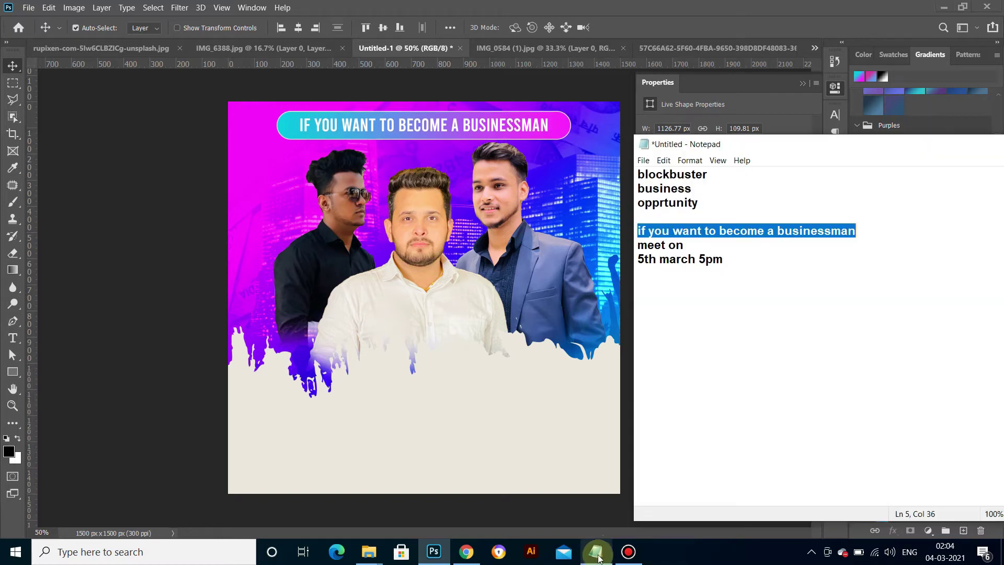
click(675, 192)
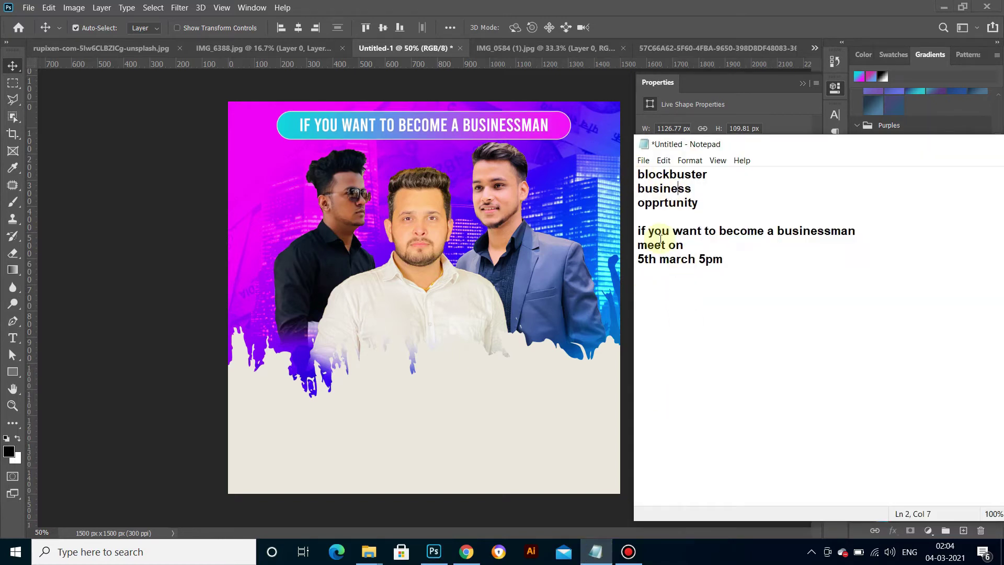
drag(639, 244, 683, 245)
right_click(677, 246)
click(722, 278)
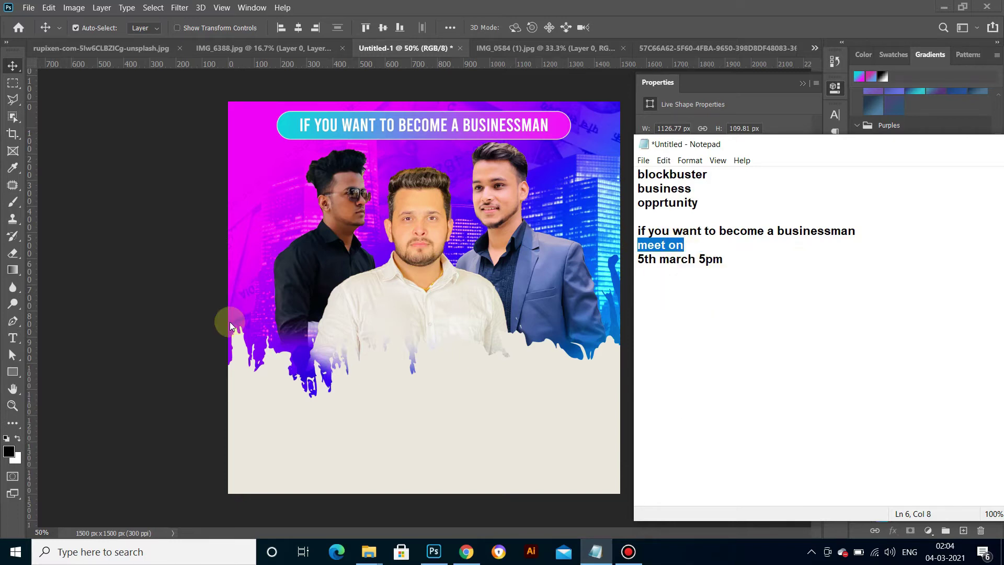
click(12, 331)
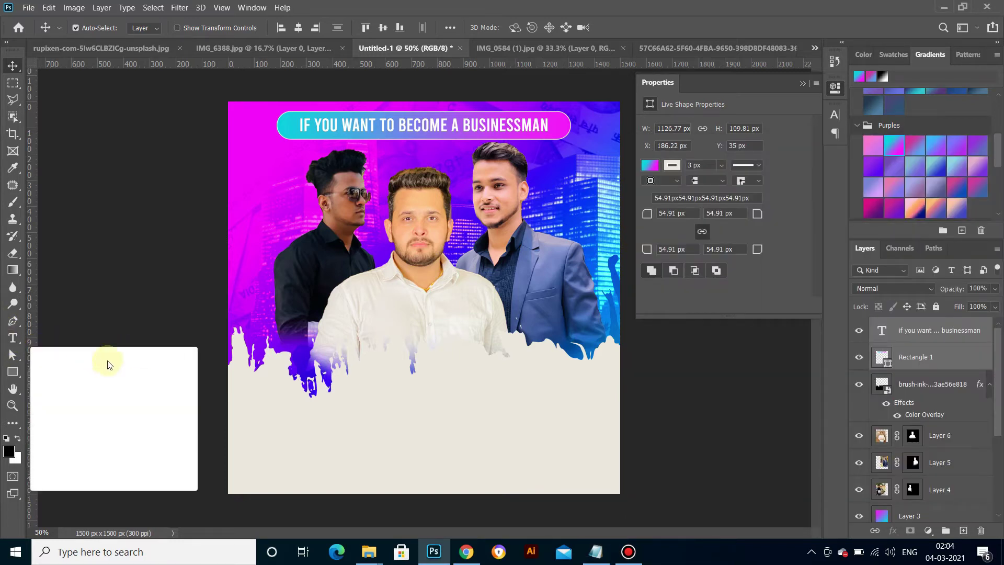
Step: Paste 'meet on' as a new text line on the cream band
click(13, 338)
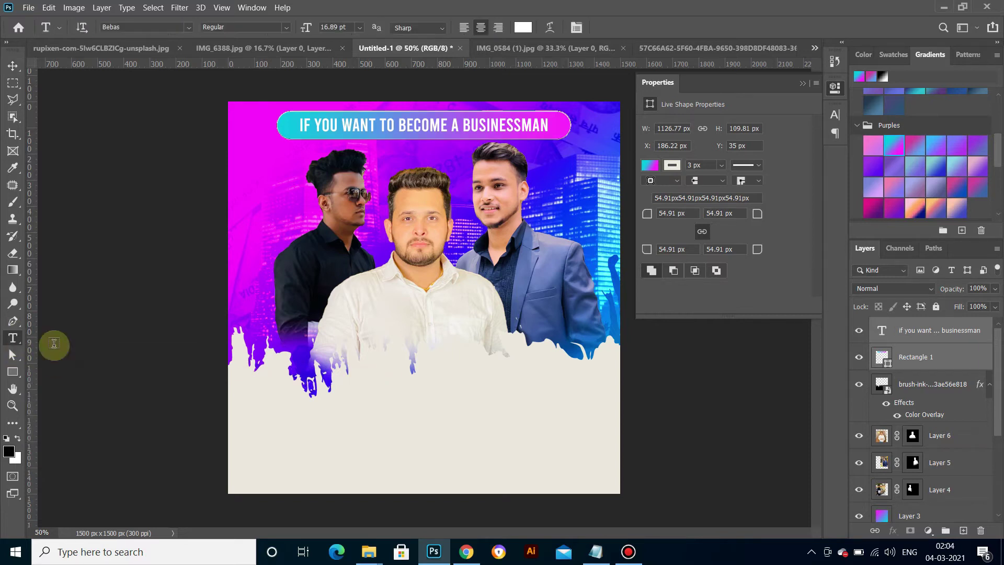
click(359, 398)
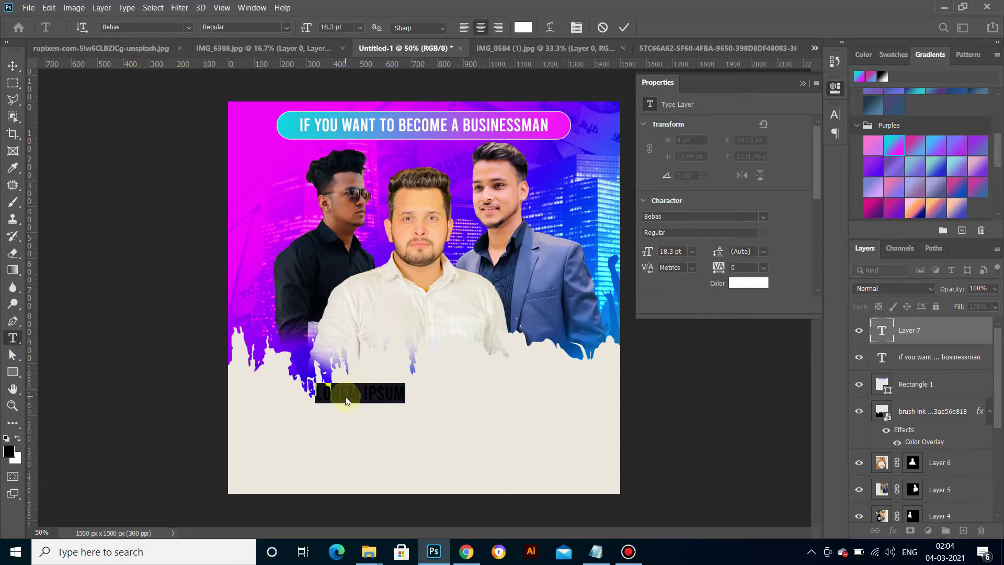
right_click(345, 400)
click(381, 188)
text(MEET ON)
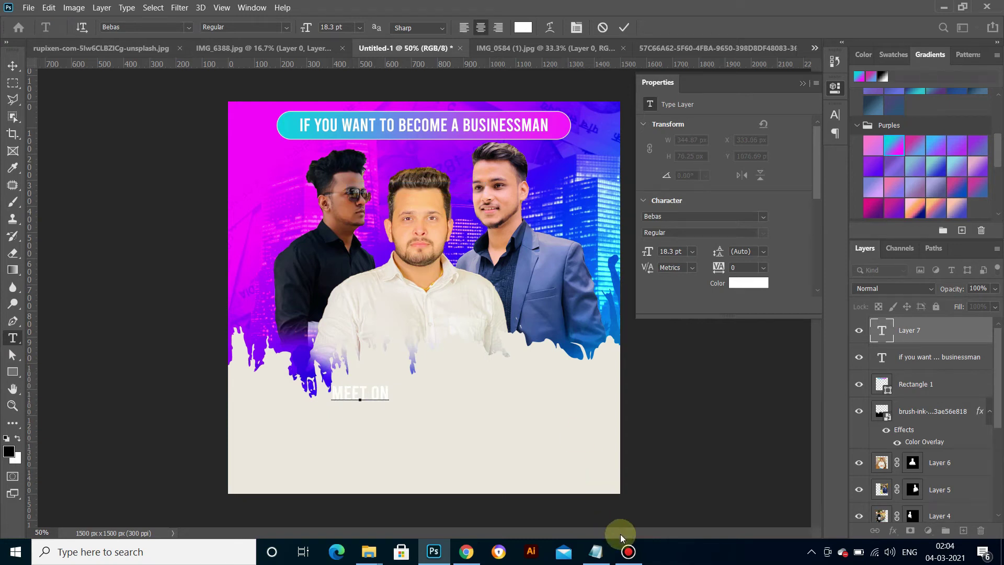
click(629, 552)
click(628, 551)
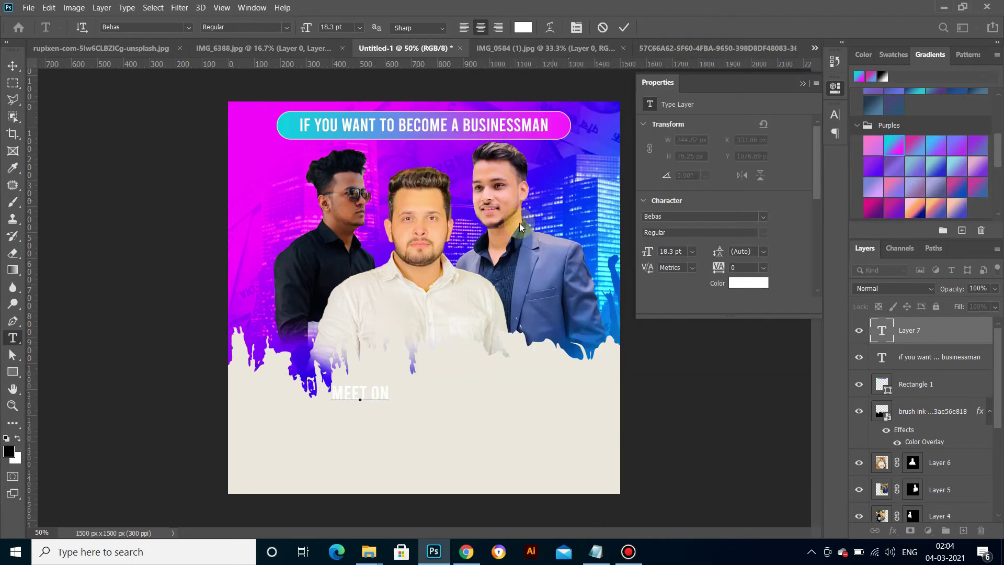
Step: Colour MEET ON magenta ff00ff and continue the line with 'ZOOM CALL'
key(ctrl+a)
click(522, 27)
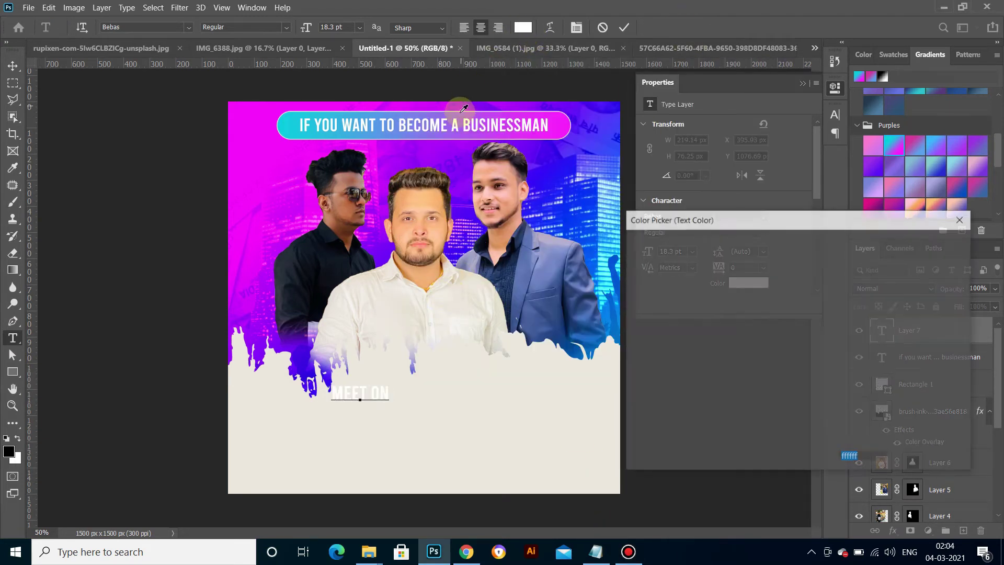
click(236, 107)
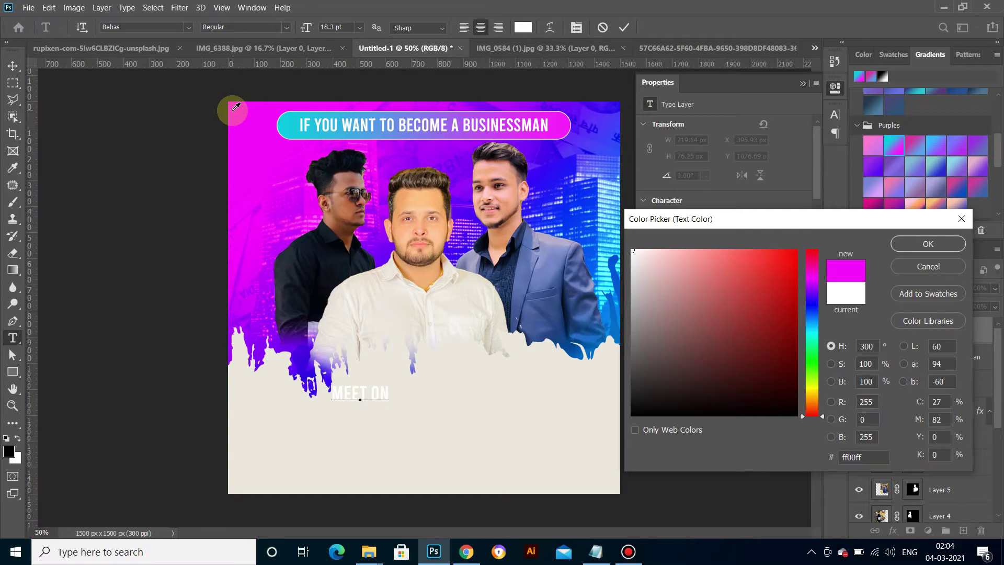
click(928, 244)
click(389, 390)
text(OOM CALL)
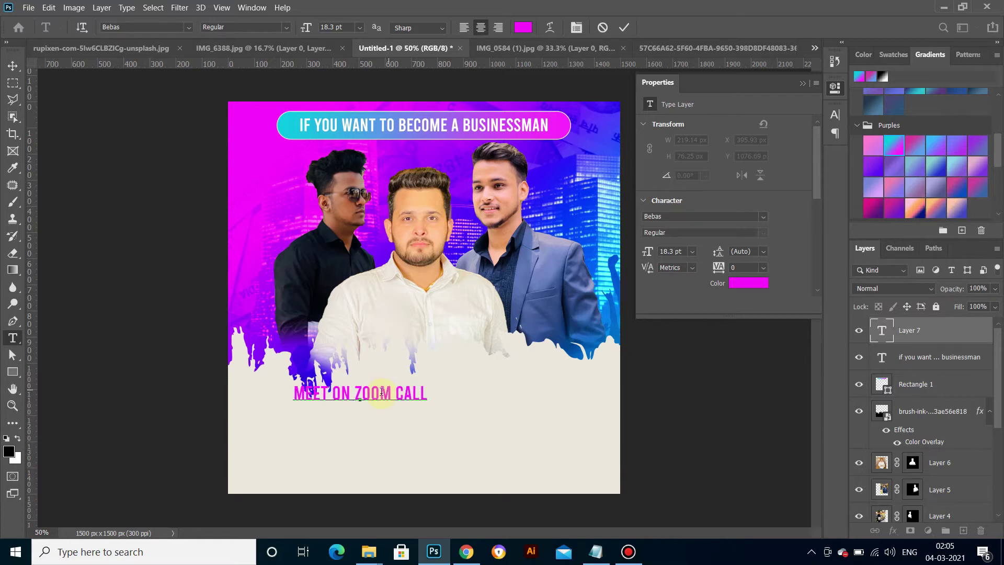
drag(356, 393, 428, 393)
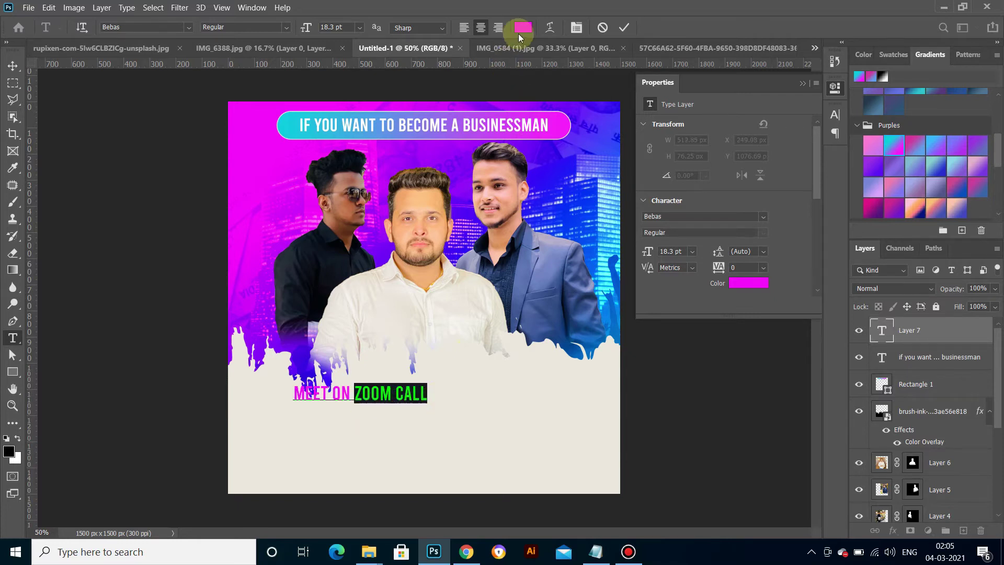
Step: Colour ZOOM CALL dark blue and MEET ON a matching navy
click(523, 27)
click(612, 110)
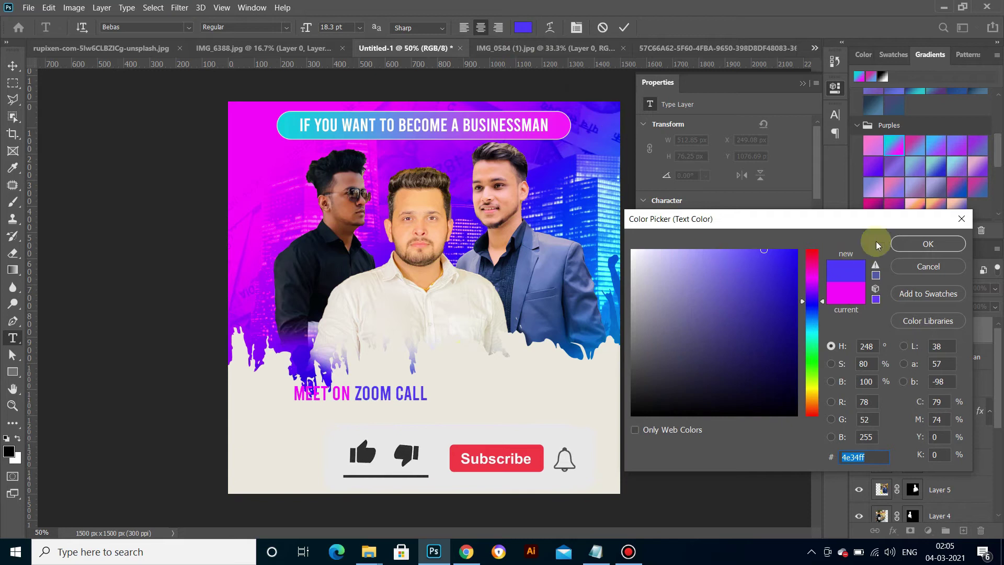
drag(559, 390, 501, 385)
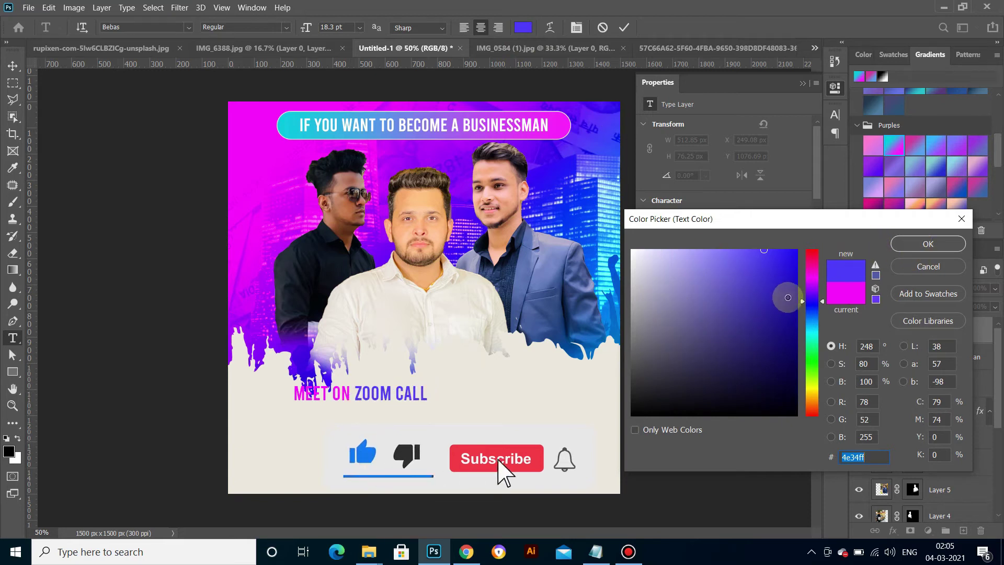
click(921, 244)
drag(350, 392, 293, 392)
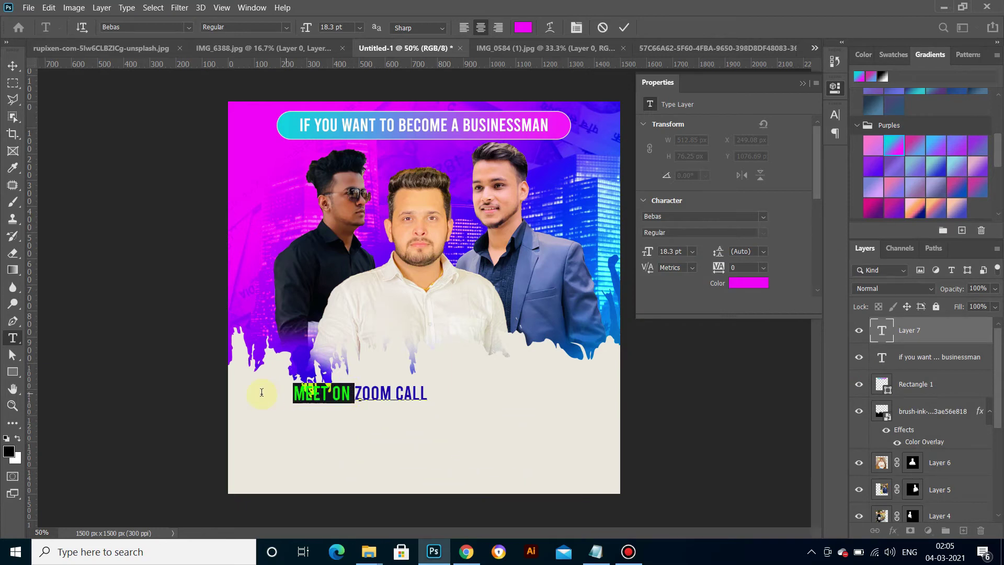
click(523, 28)
click(386, 387)
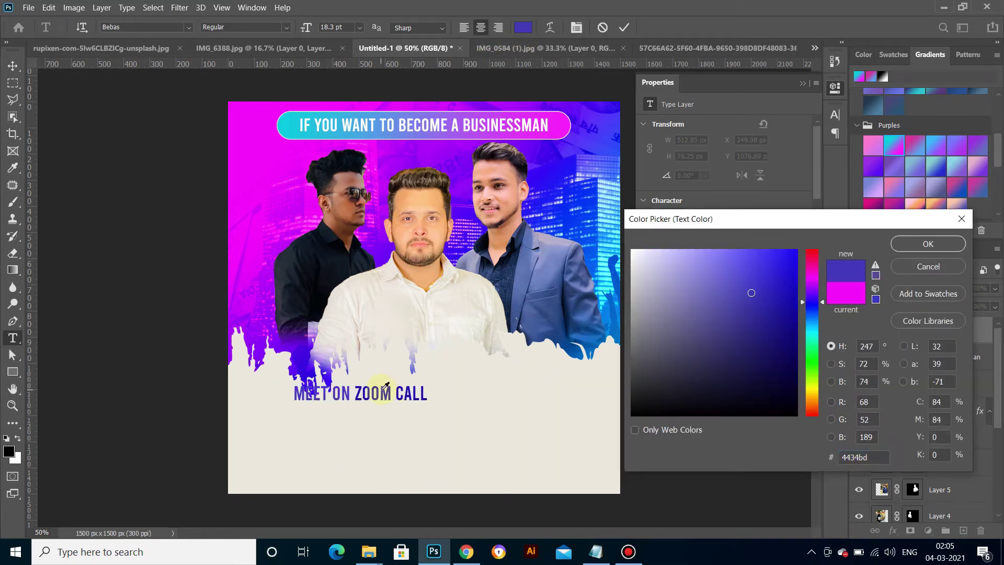
click(780, 313)
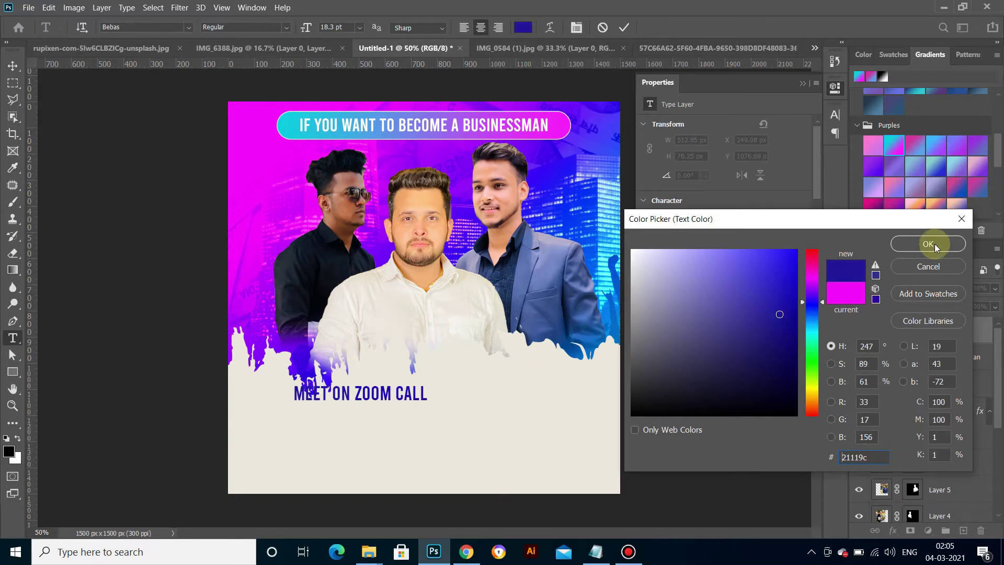
click(928, 244)
Step: Set the whole MEET ON ZOOM CALL line to navy #1e0da2 and commit it
drag(427, 389, 255, 393)
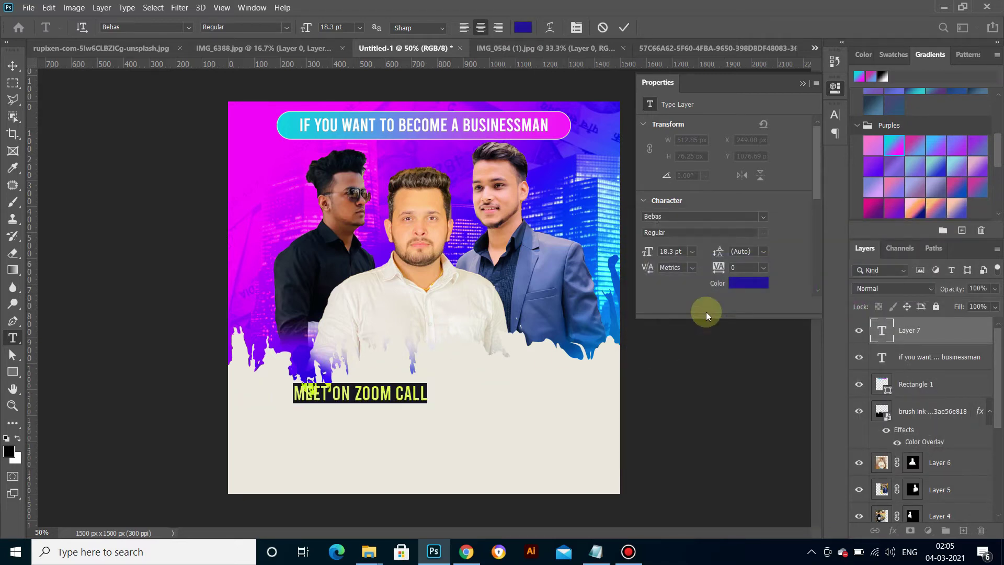
click(748, 283)
click(785, 310)
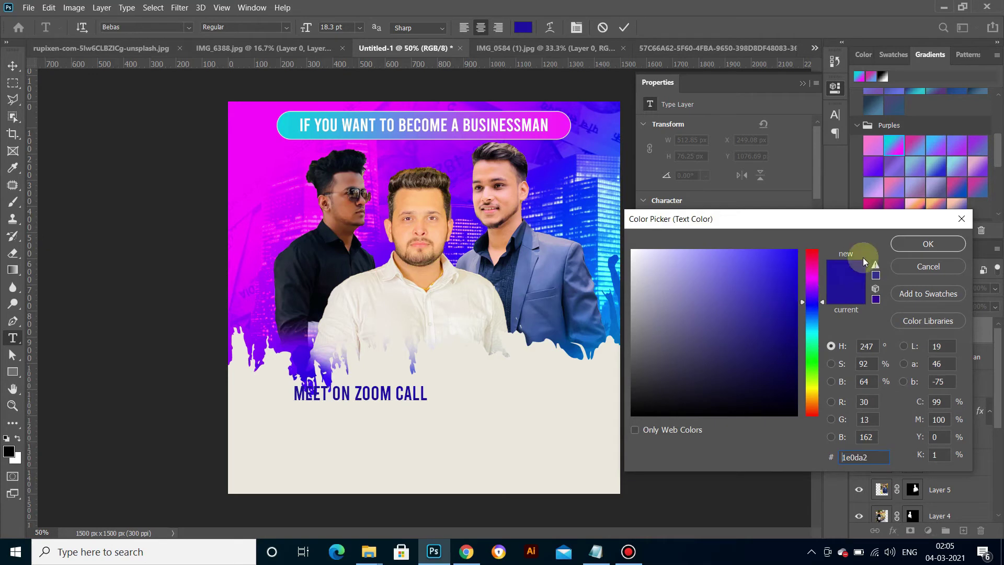
click(908, 244)
click(12, 66)
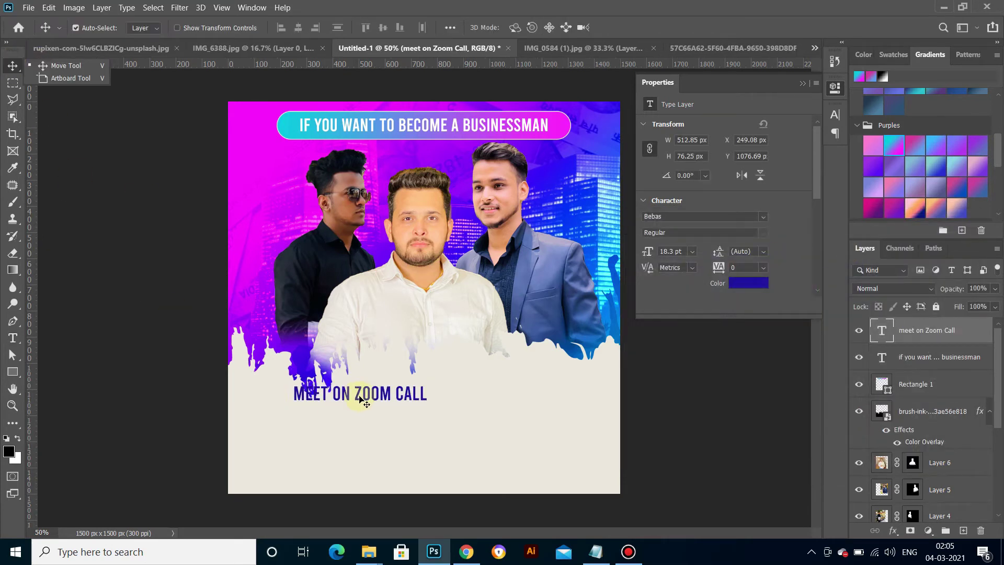
Step: Centre the MEET ON ZOOM CALL text horizontally on the poster
drag(359, 399, 424, 392)
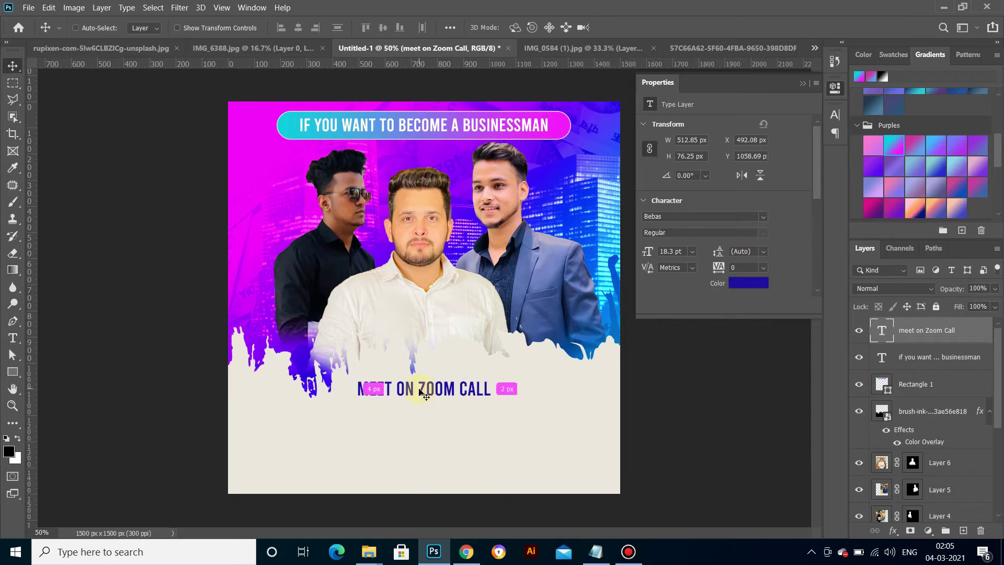
key(ctrl+plus)
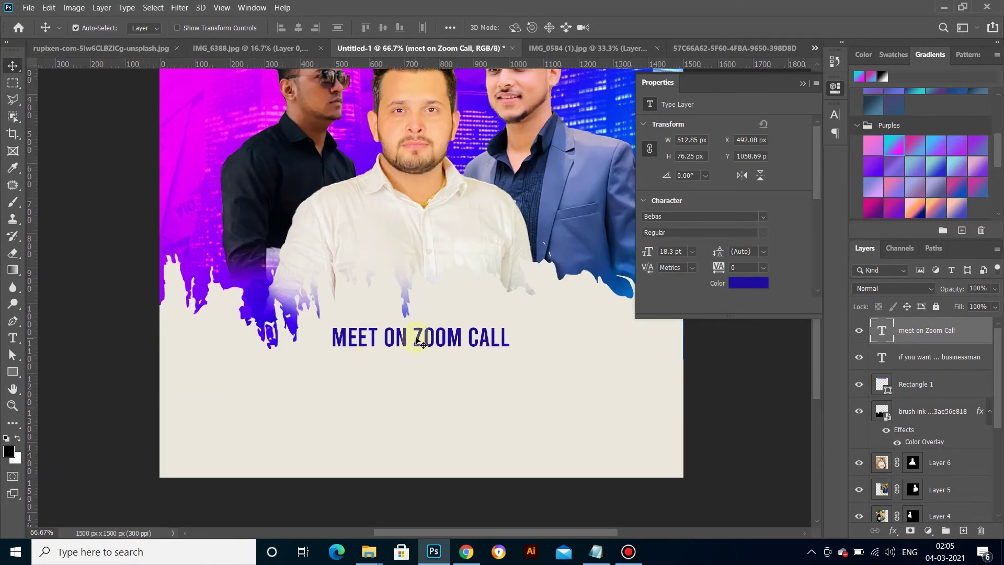
drag(405, 343, 405, 345)
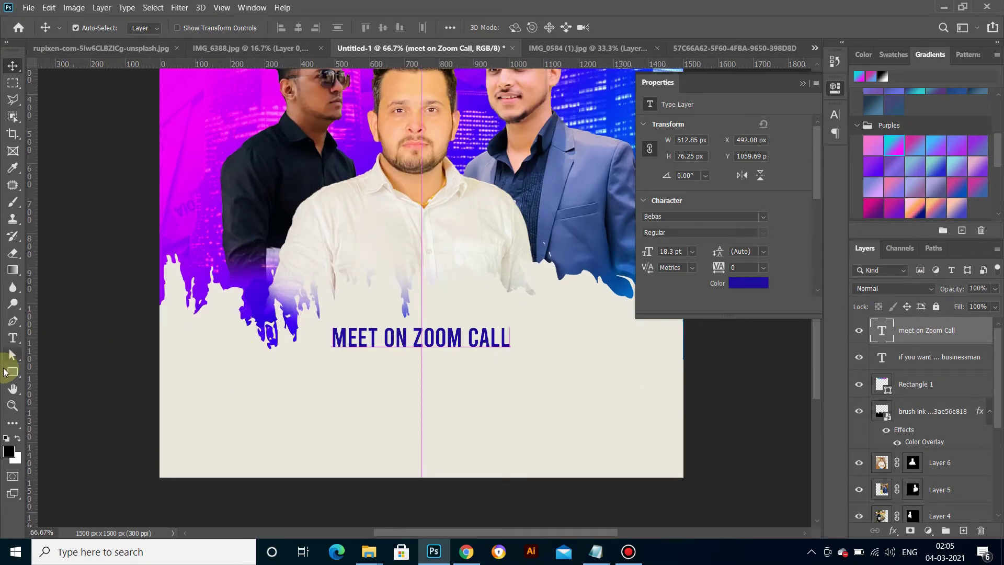
scroll(499, 291, up, 2)
scroll(496, 292, up, 2)
scroll(455, 292, up, 1)
Step: Duplicate the headline pill behind the text and shorten it to about 635 px wide
click(925, 384)
drag(957, 385, 963, 530)
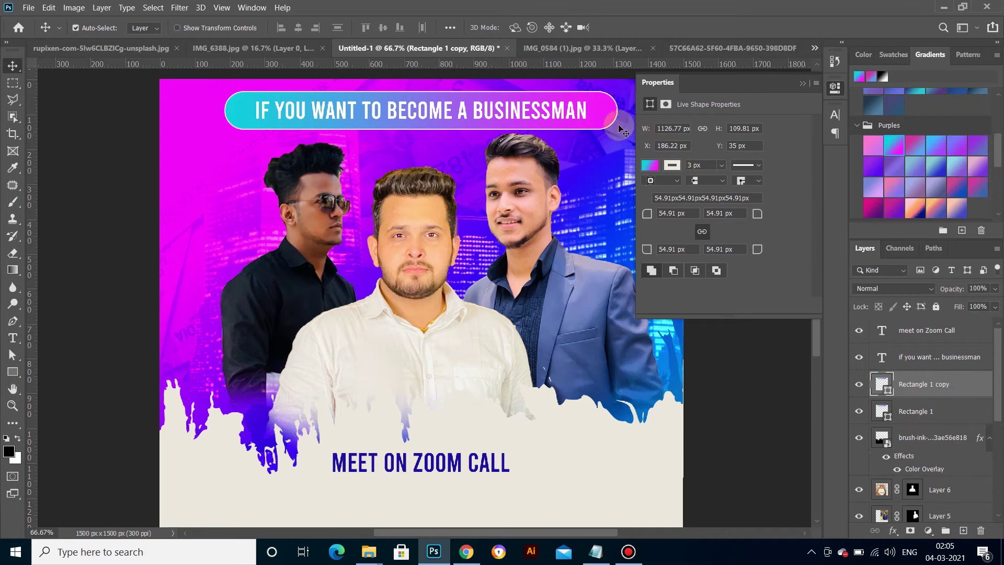
drag(590, 343, 593, 473)
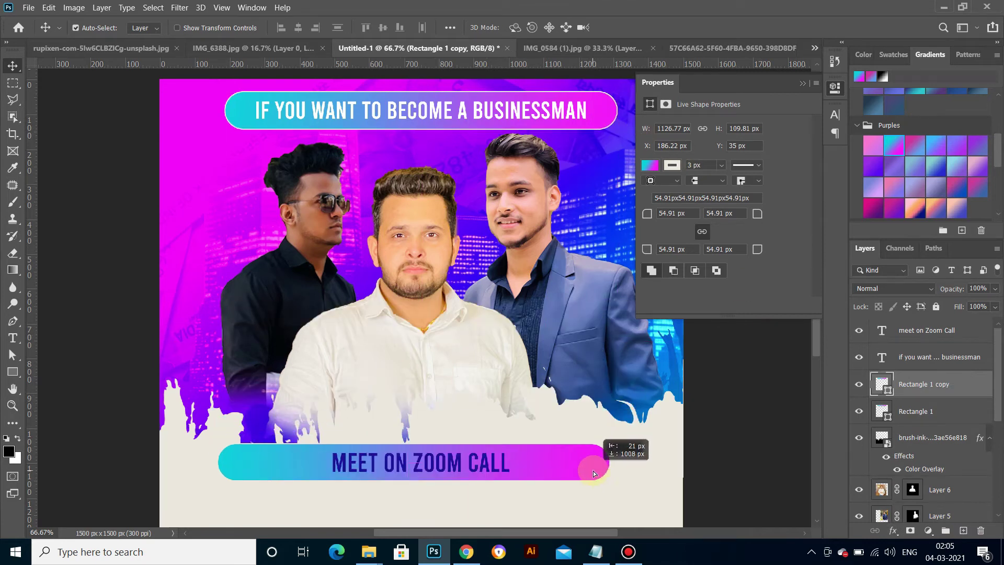
click(48, 7)
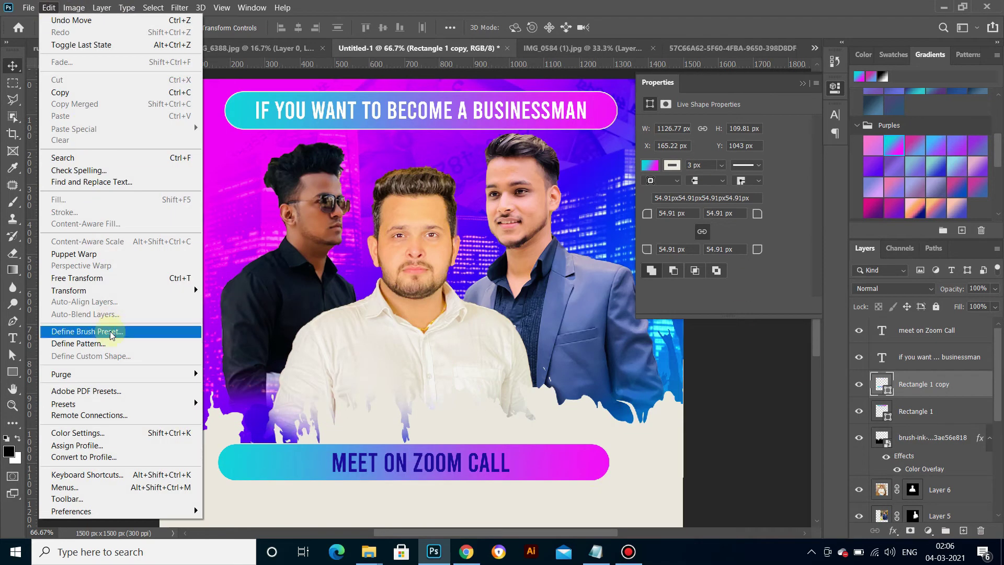
click(225, 309)
drag(219, 462, 306, 461)
drag(599, 462, 528, 466)
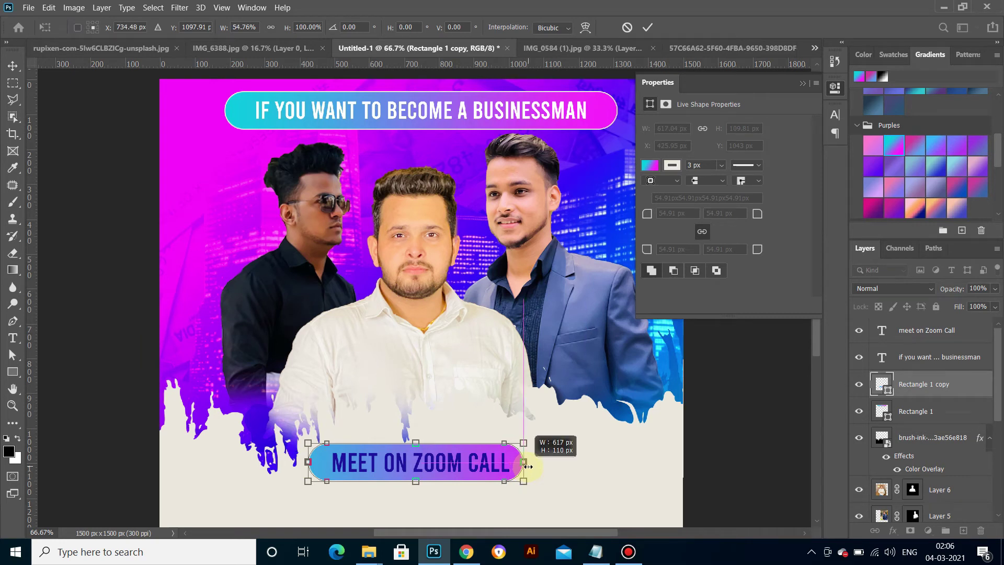
key(Return)
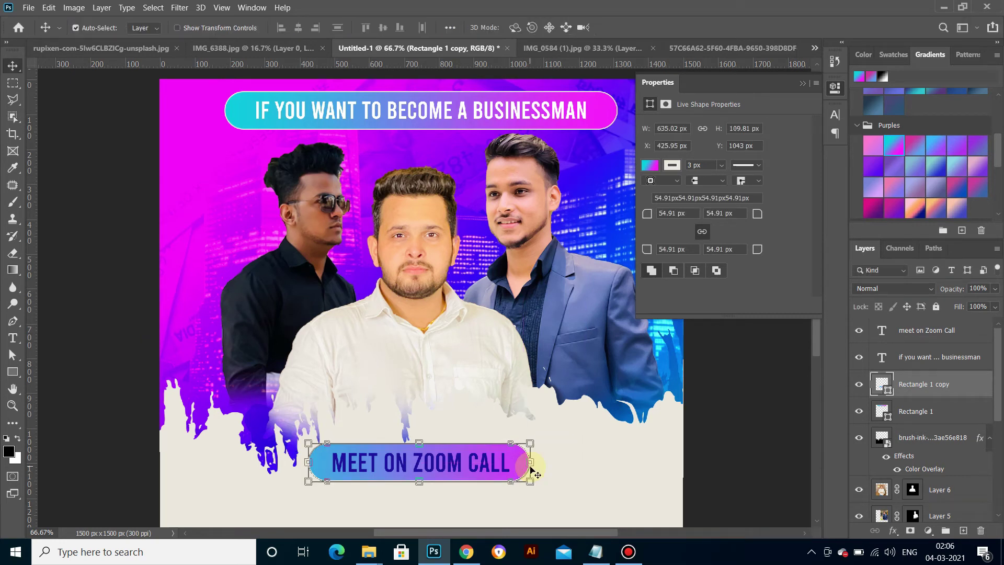
shift+click(502, 463)
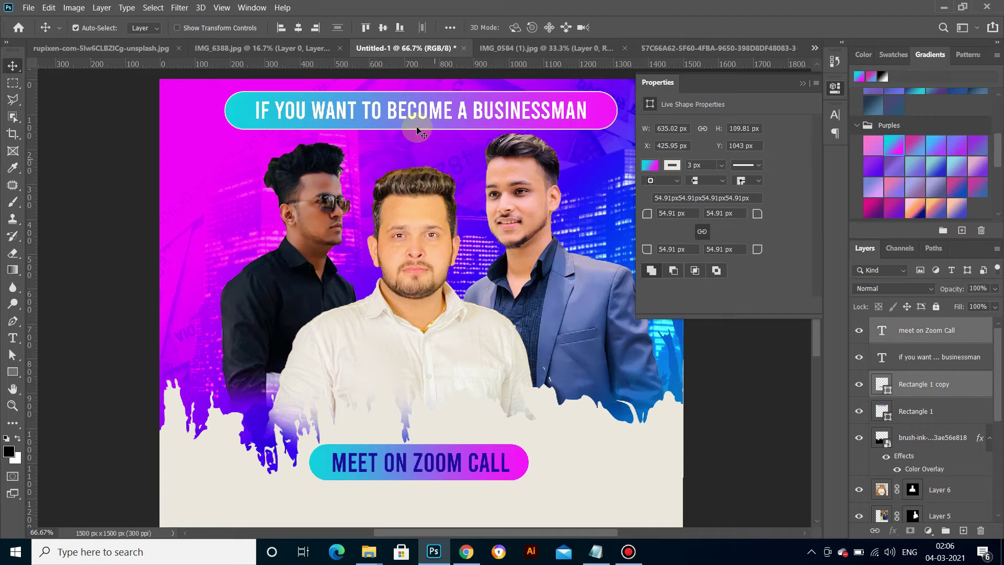
Step: Centre the MEET ON ZOOM CALL text on the lower pill and make it white
click(298, 28)
click(550, 442)
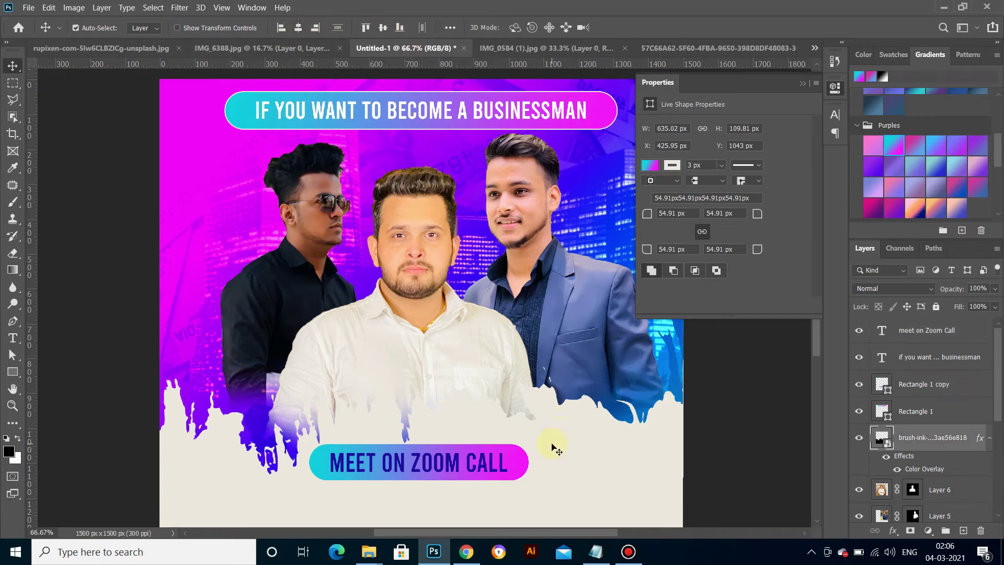
click(480, 453)
double_click(480, 453)
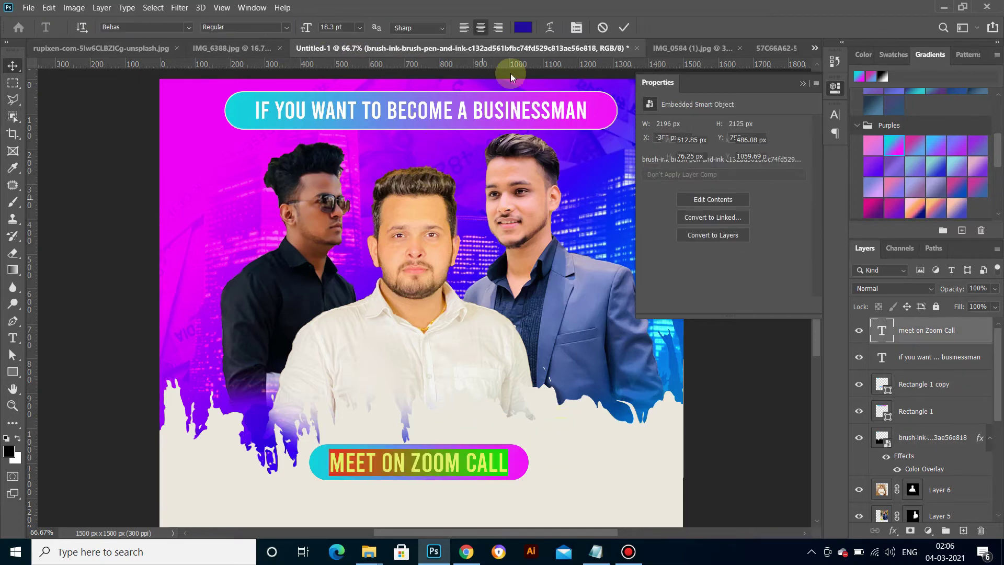
click(519, 29)
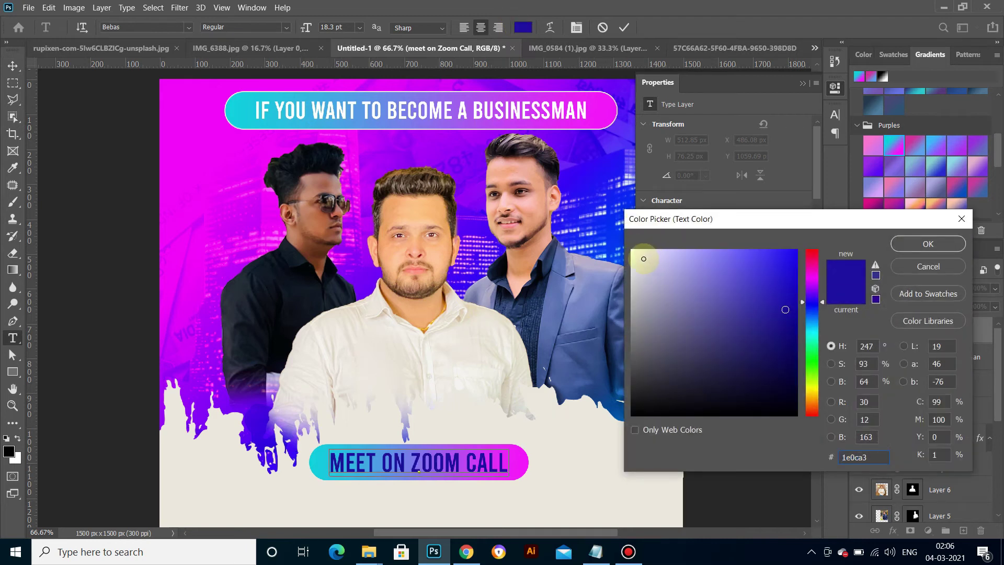
drag(643, 258, 625, 247)
click(928, 244)
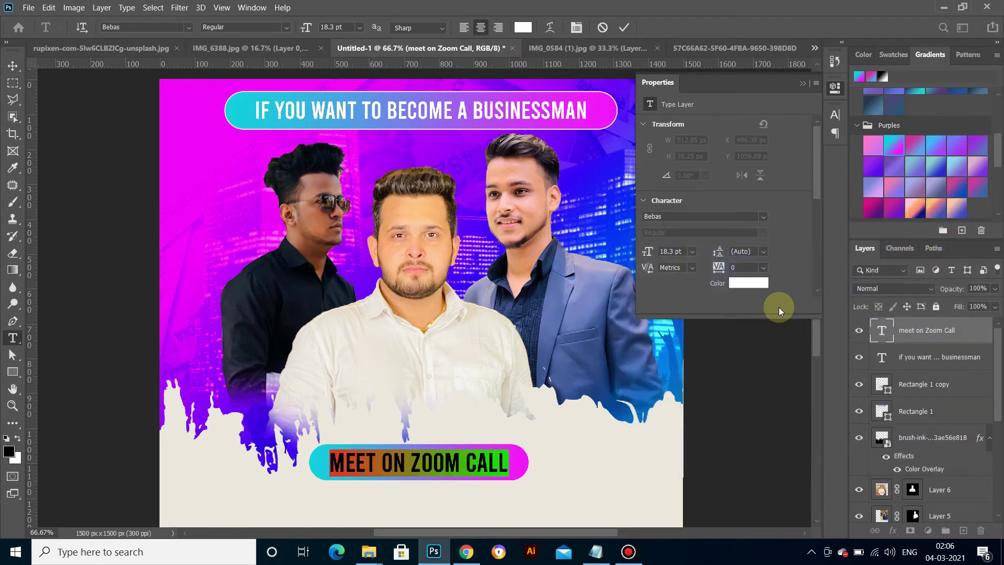
click(13, 65)
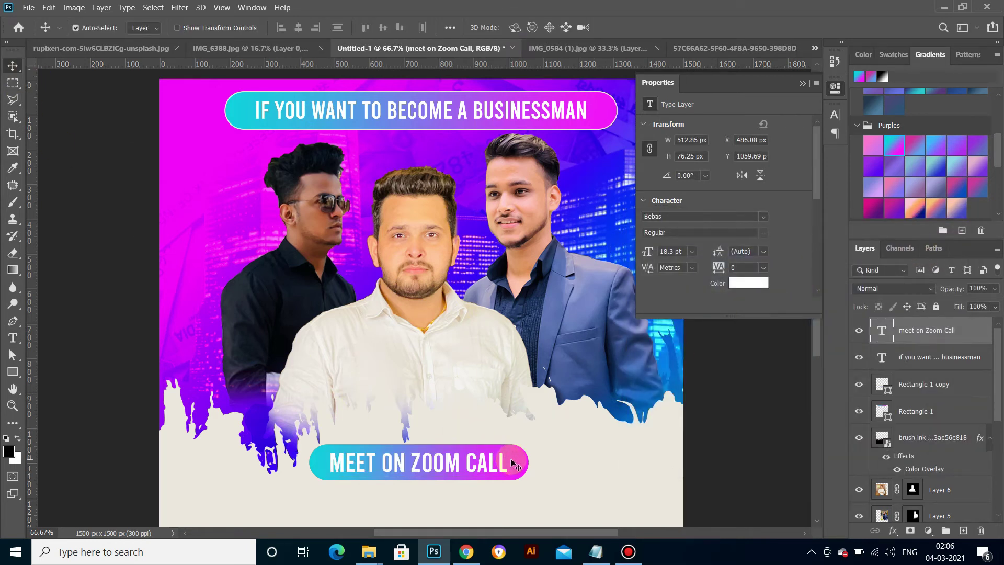
scroll(464, 355, down, 1)
scroll(464, 355, down, 2)
scroll(464, 352, down, 1)
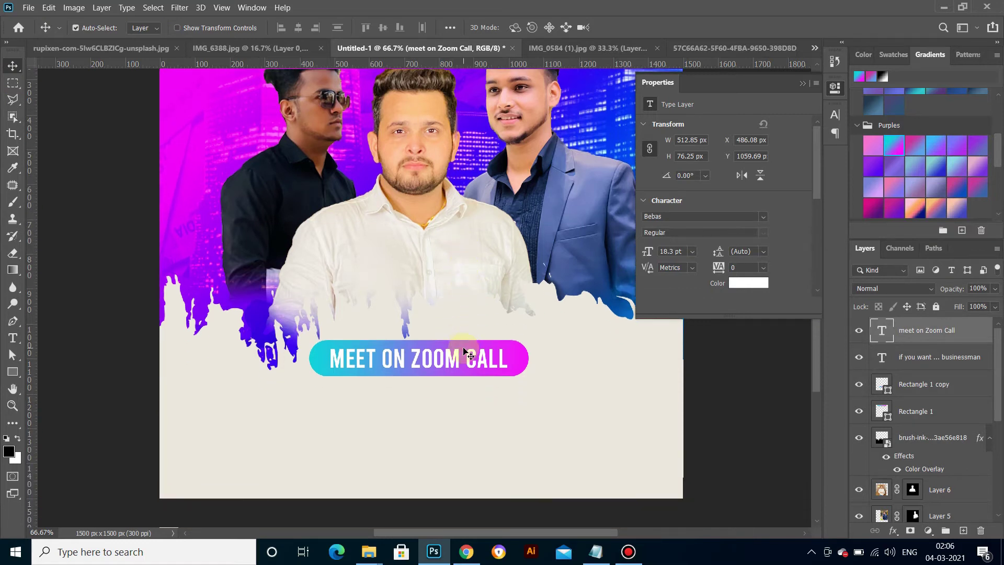
Step: Copy '5th march 5pm' from the Notepad notes and return to the poster
click(596, 552)
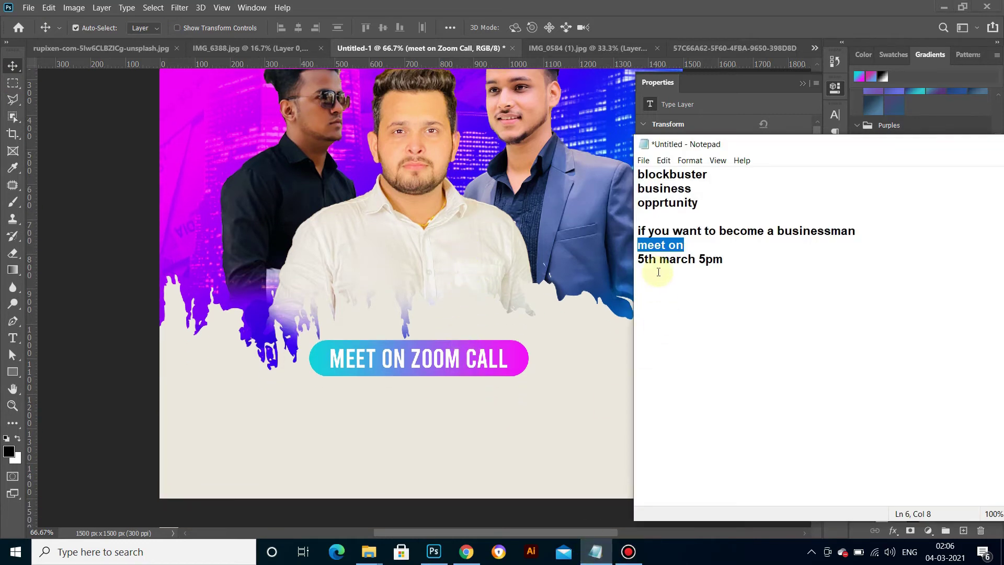
drag(637, 260, 734, 261)
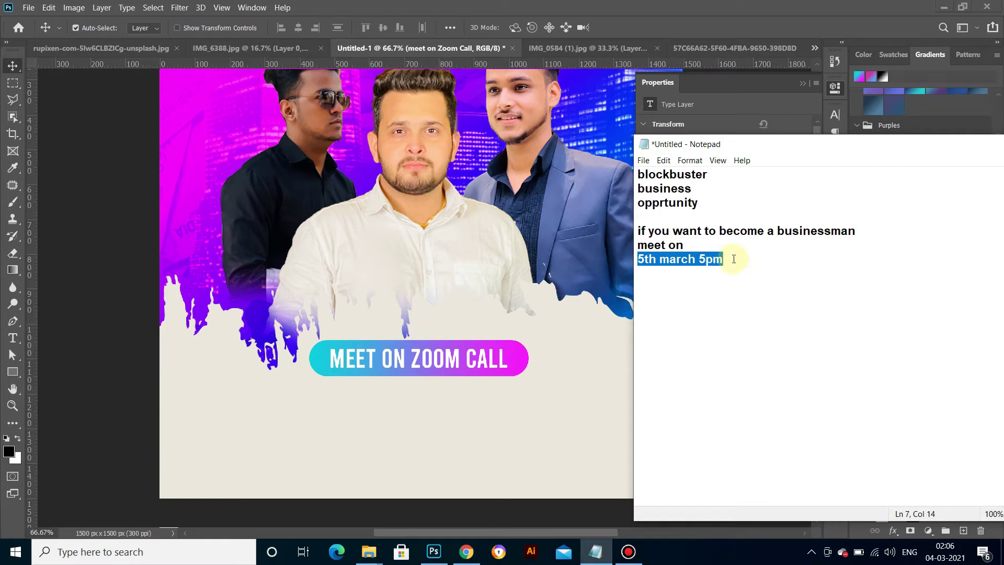
right_click(693, 259)
click(719, 291)
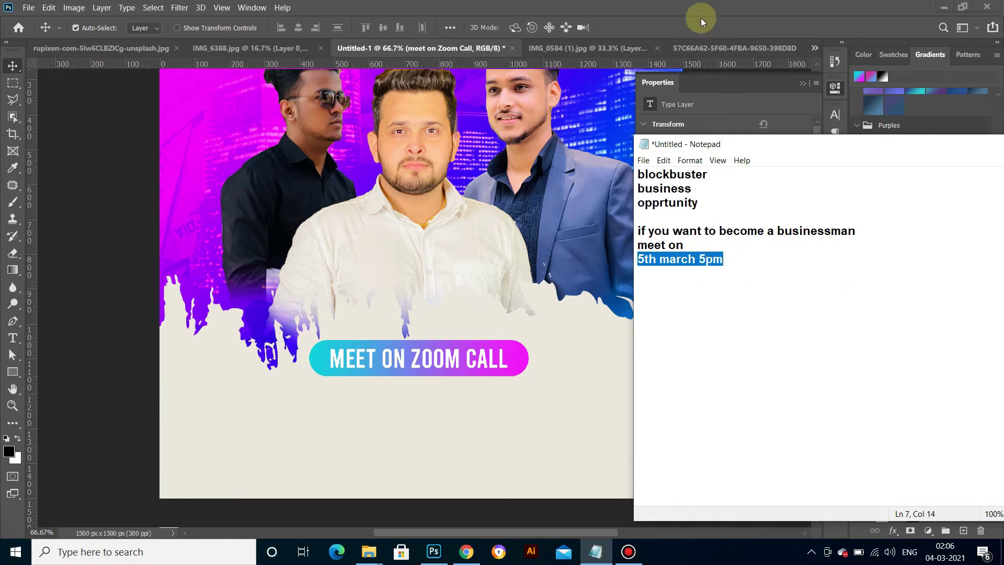
click(701, 16)
click(12, 337)
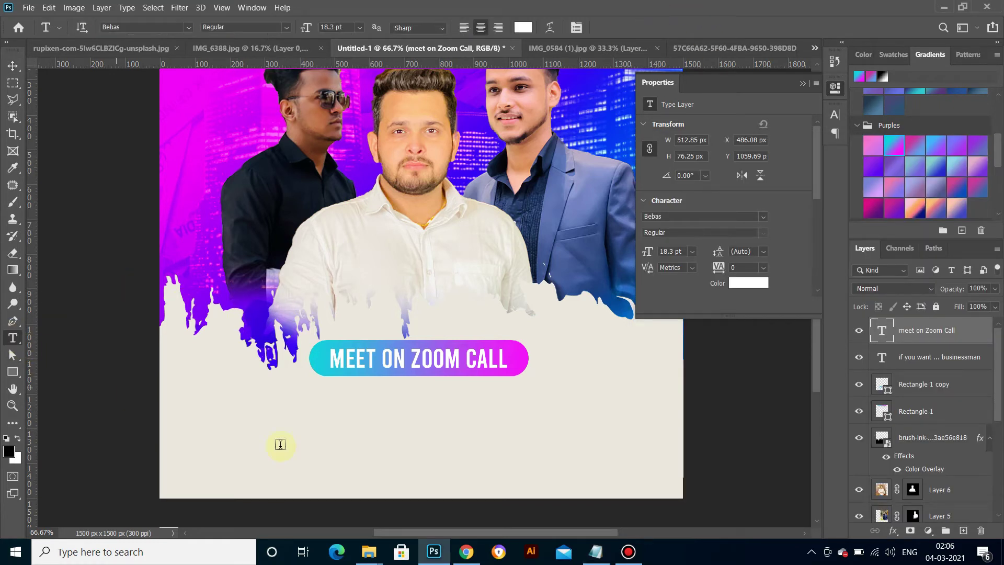
Step: Paste '5TH MARCH 5PM' on the cream band, enlarge it to 56.3 pt, and place it below the pill
click(317, 422)
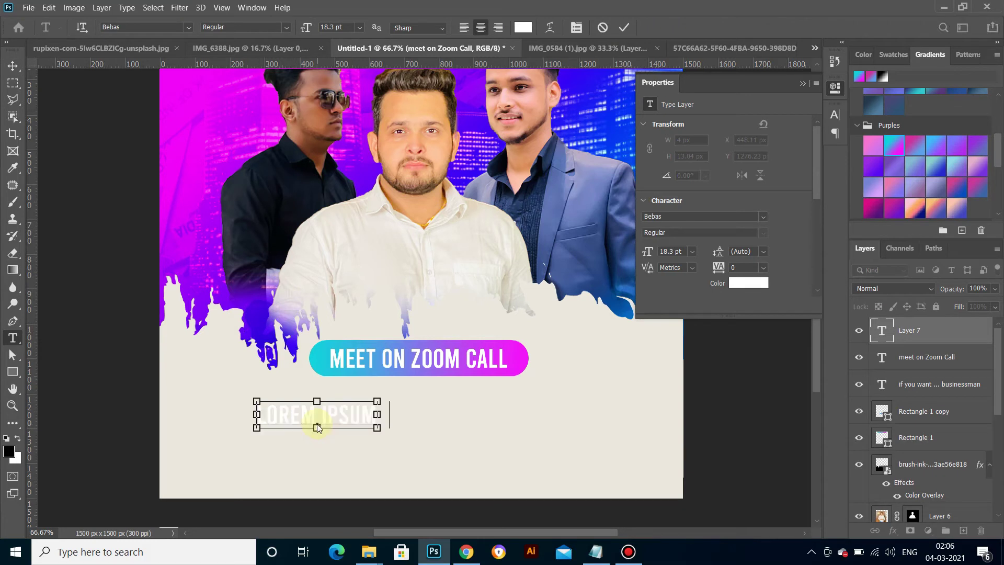
key(ctrl+v)
drag(310, 412, 416, 411)
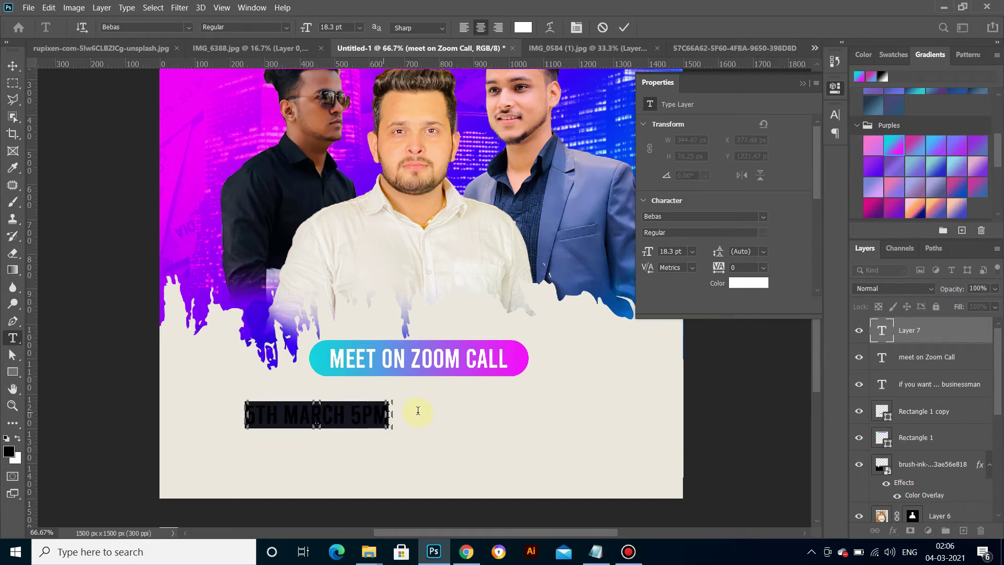
click(835, 114)
drag(693, 151, 714, 152)
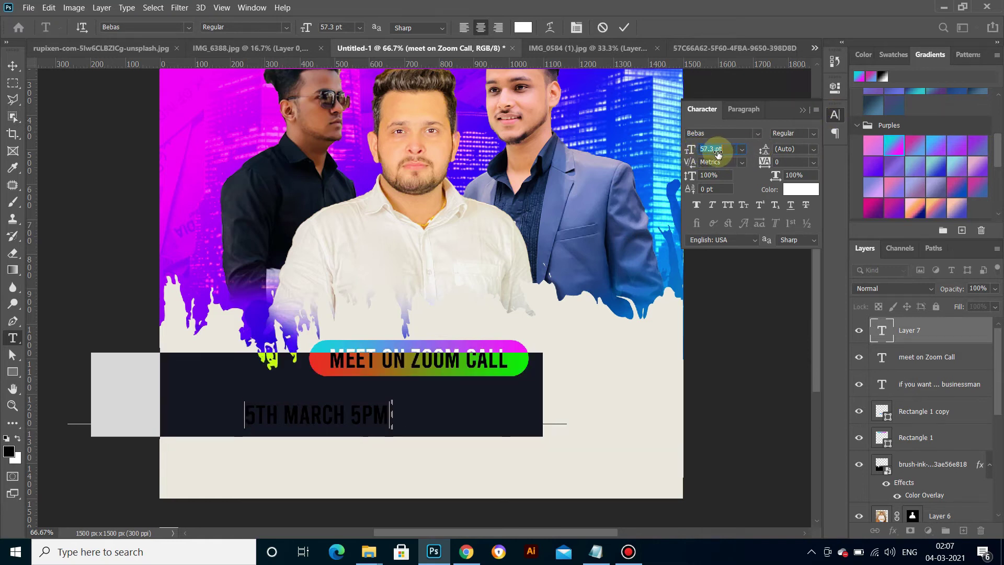
key(ctrl+Return)
key(v)
mouse_move(320, 407)
mouse_down()
mouse_move(432, 436)
mouse_move(432, 418)
mouse_up()
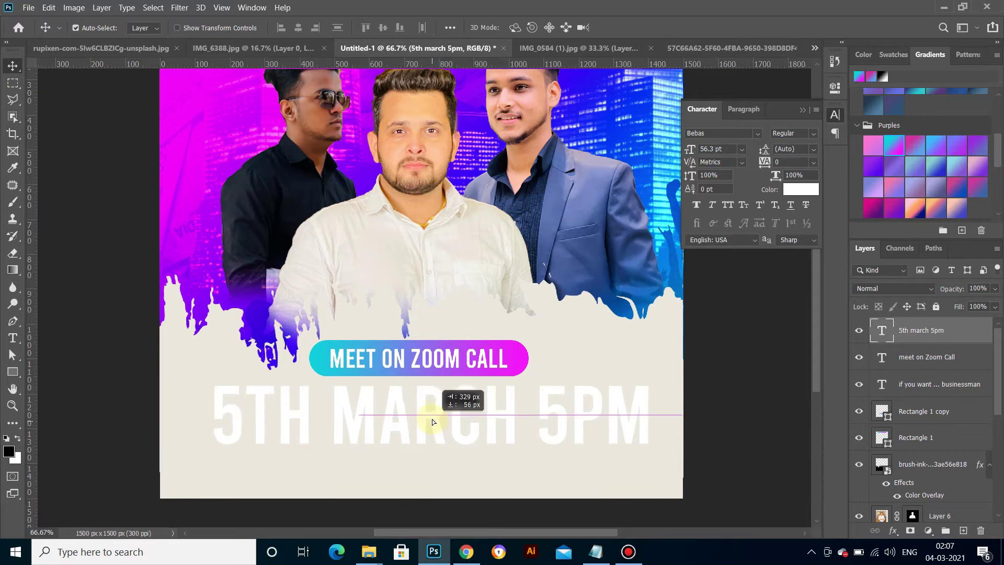
key(shift+Down)
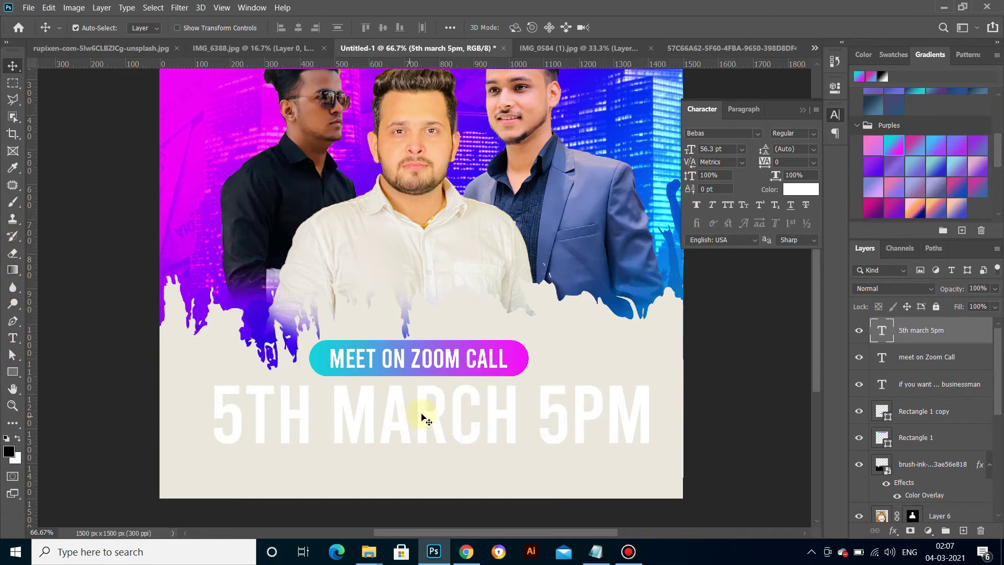
Step: Colour the 5TH MARCH 5PM text cyan, sampled from the pill's left end
key(t)
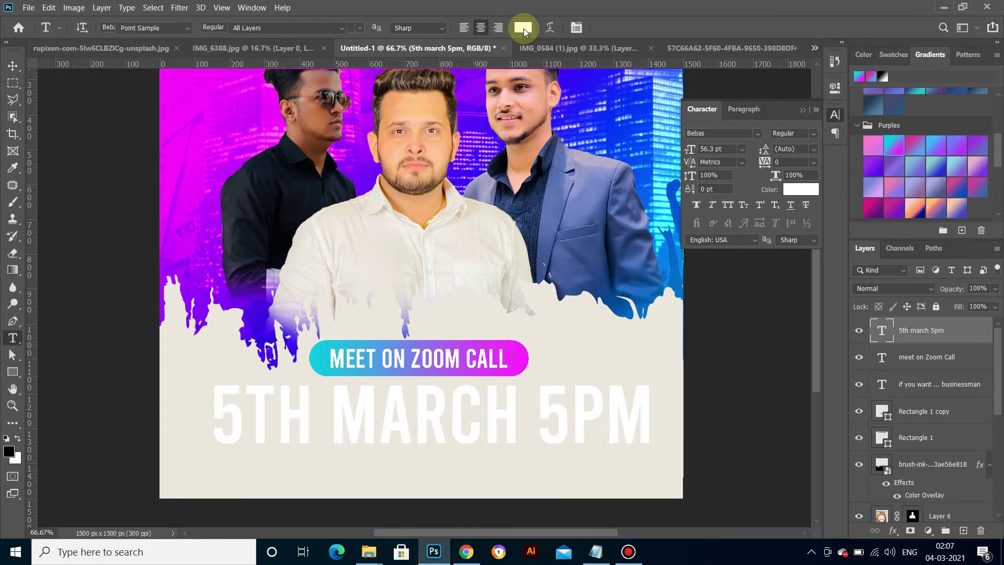
click(582, 27)
click(322, 347)
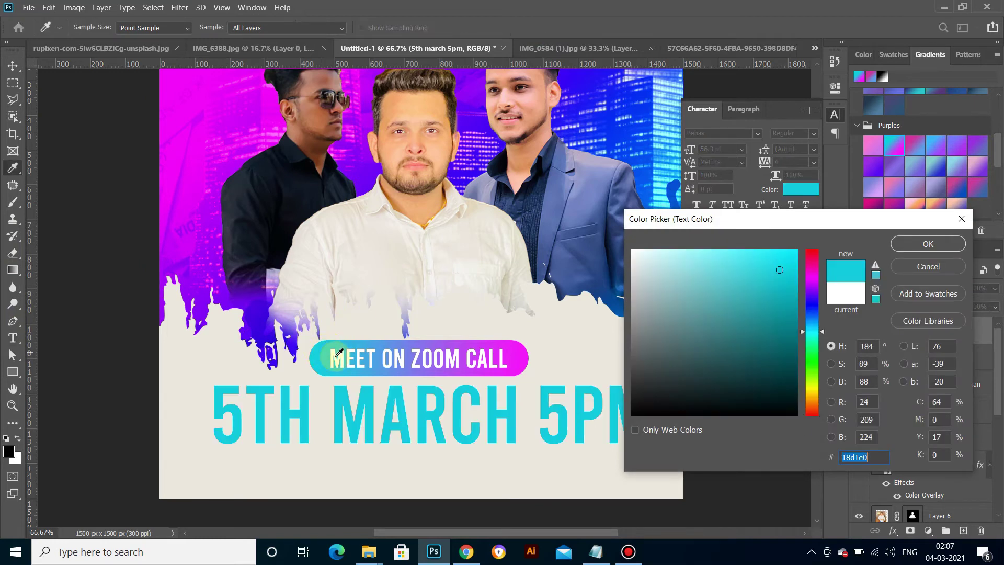
click(928, 244)
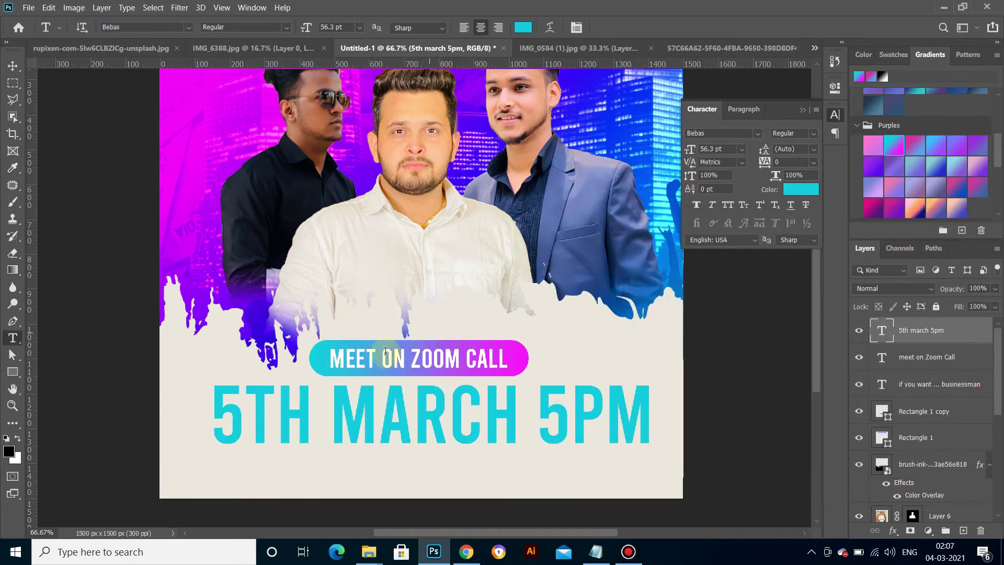
Step: Add a soft drop shadow to the date text: distance 16, size 13, opacity 23%
click(893, 530)
click(867, 480)
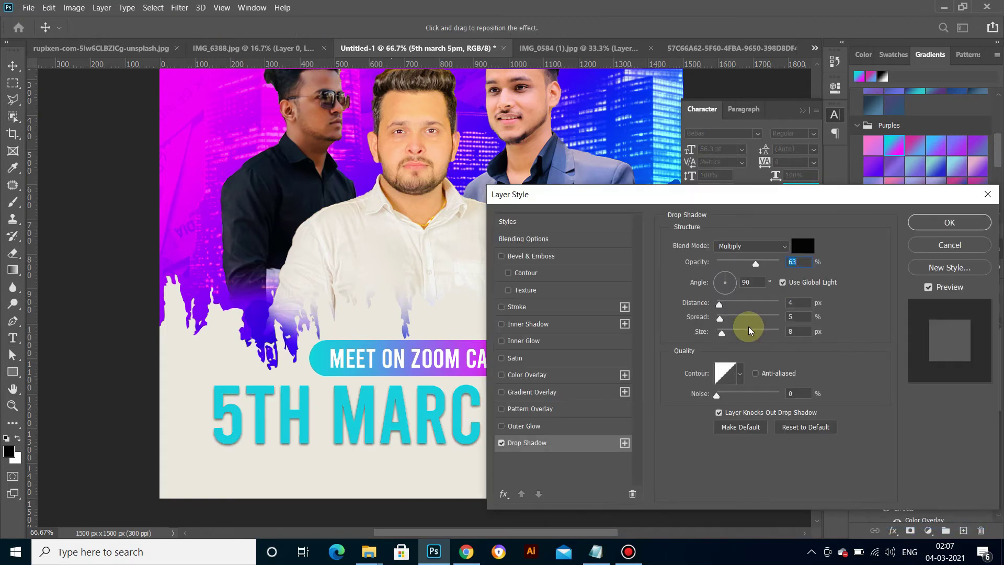
mouse_move(723, 333)
mouse_down()
mouse_move(727, 304)
mouse_move(725, 337)
mouse_up()
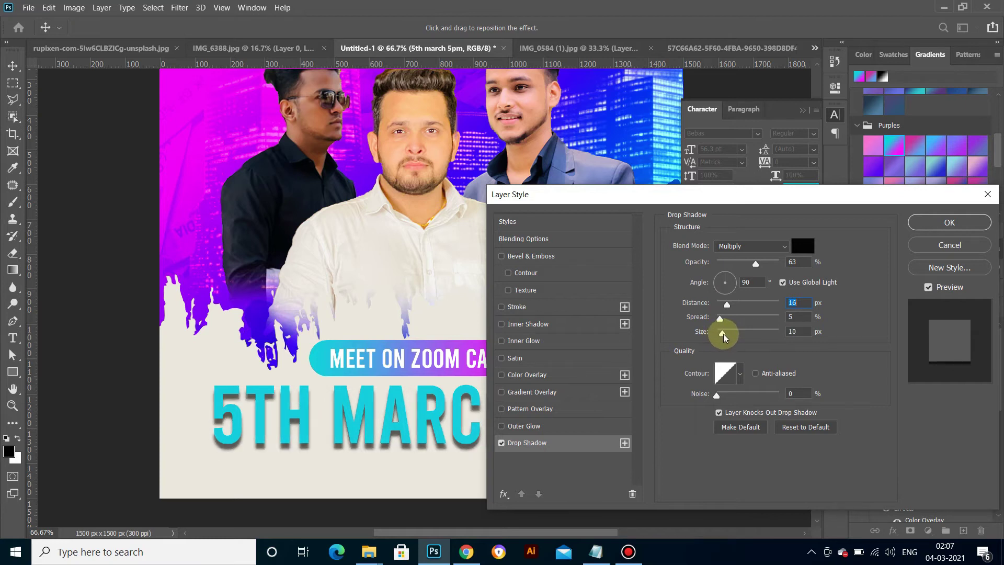
click(715, 320)
drag(755, 264, 730, 264)
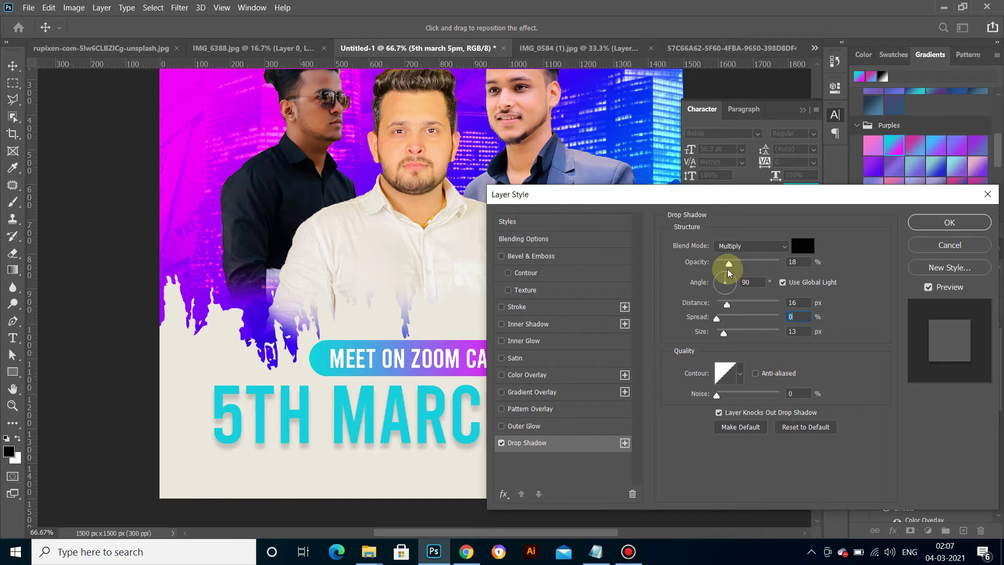
click(936, 222)
Step: In the Notepad notes, join 'blockbuster business opprtunity' onto one line and copy it
scroll(548, 384, down, 1)
scroll(548, 384, down, 1)
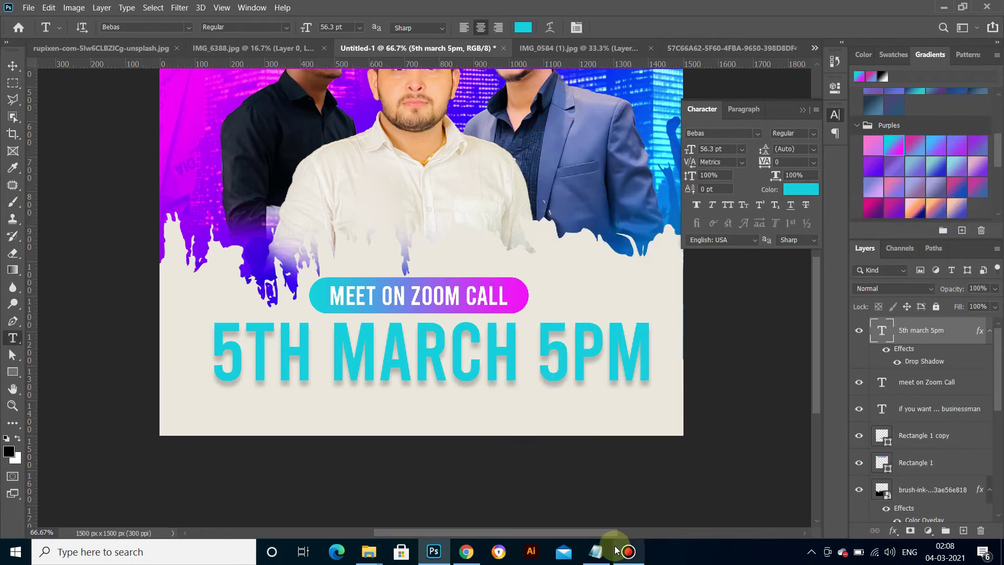
click(596, 552)
click(639, 188)
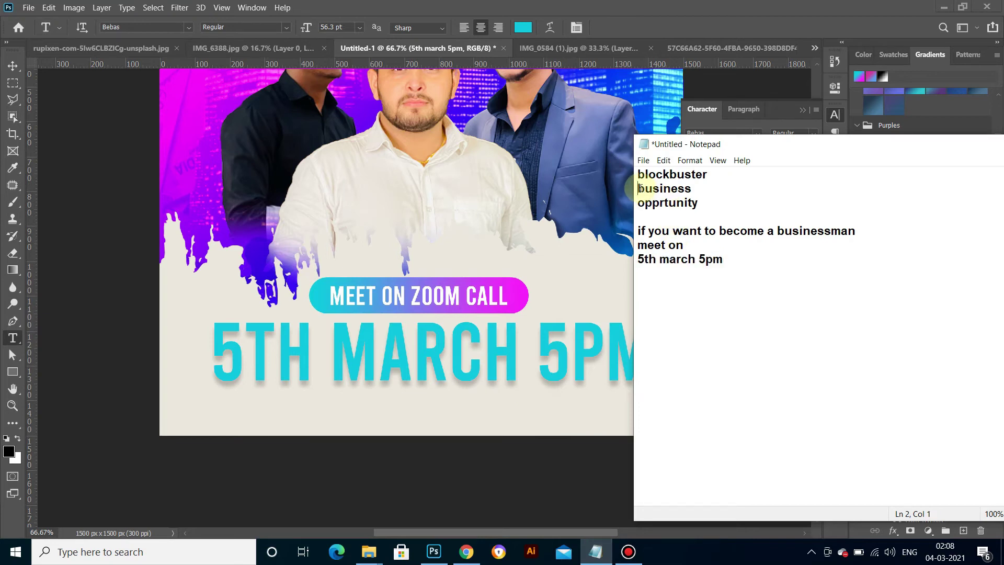
key(BackSpace)
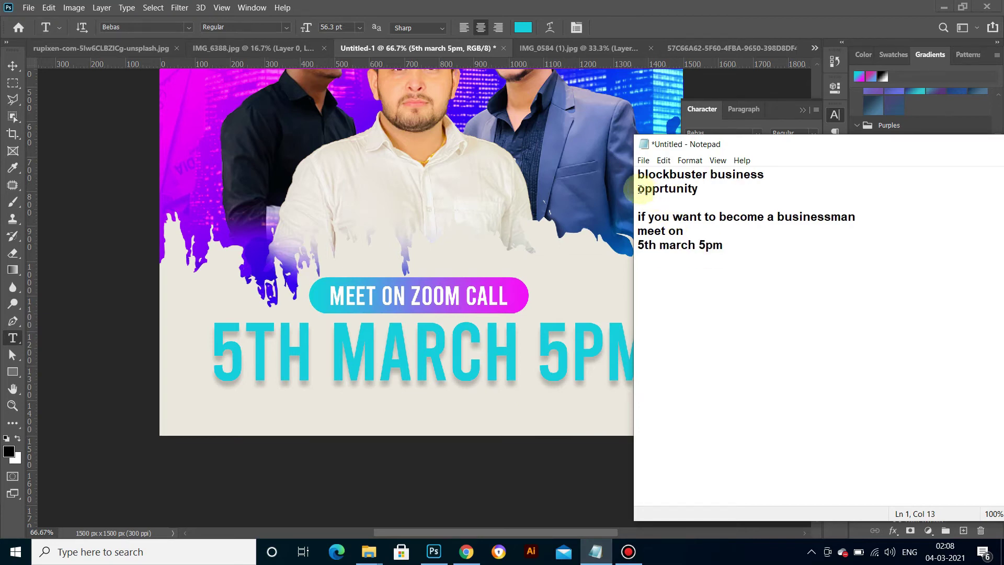
key(BackSpace)
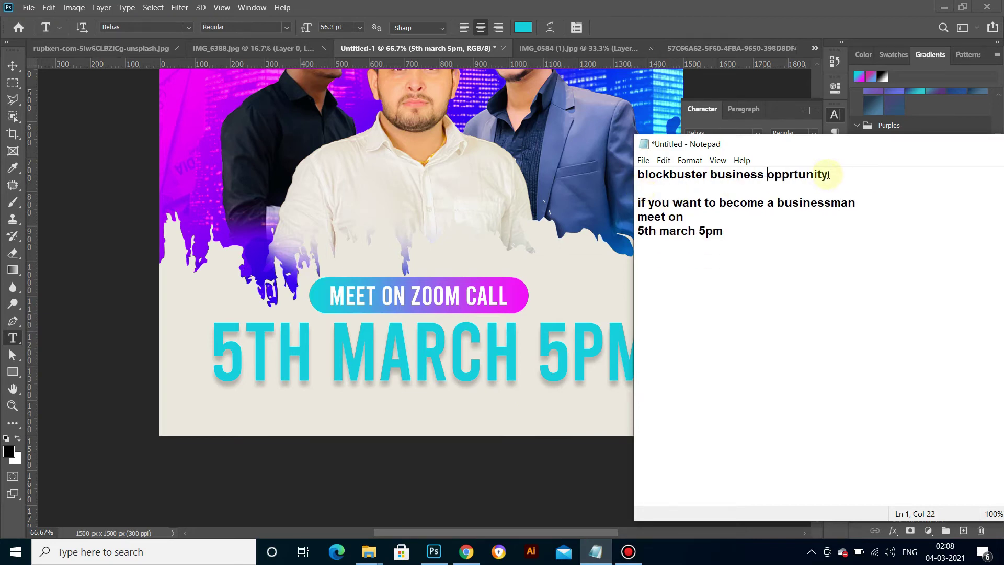
drag(827, 175, 641, 180)
right_click(667, 182)
click(679, 214)
Step: Duplicate the MEET ON ZOOM CALL text below the date and retype it 'BLOCKBUSTER BUSINESS OPPRTUNITY'
click(507, 323)
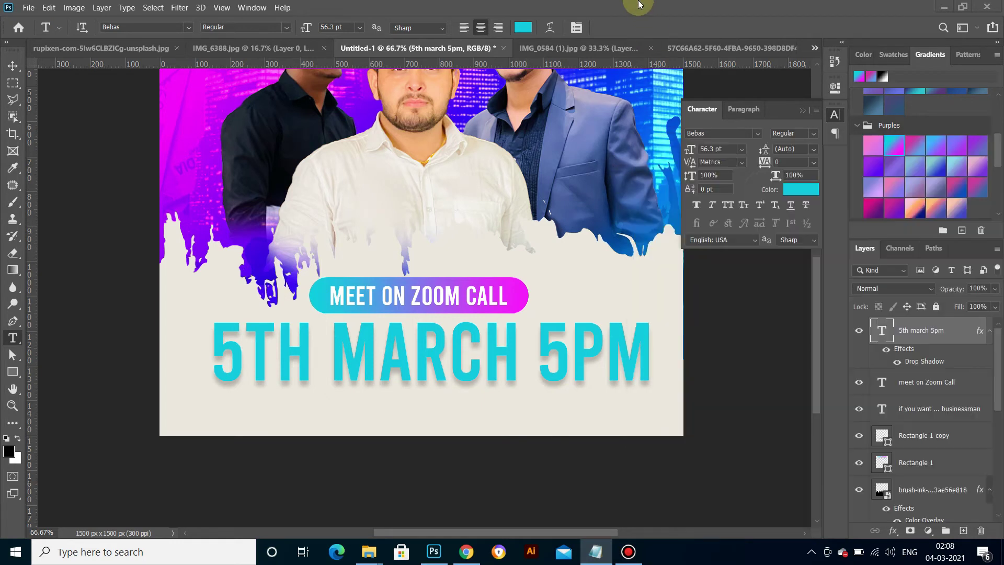
click(12, 66)
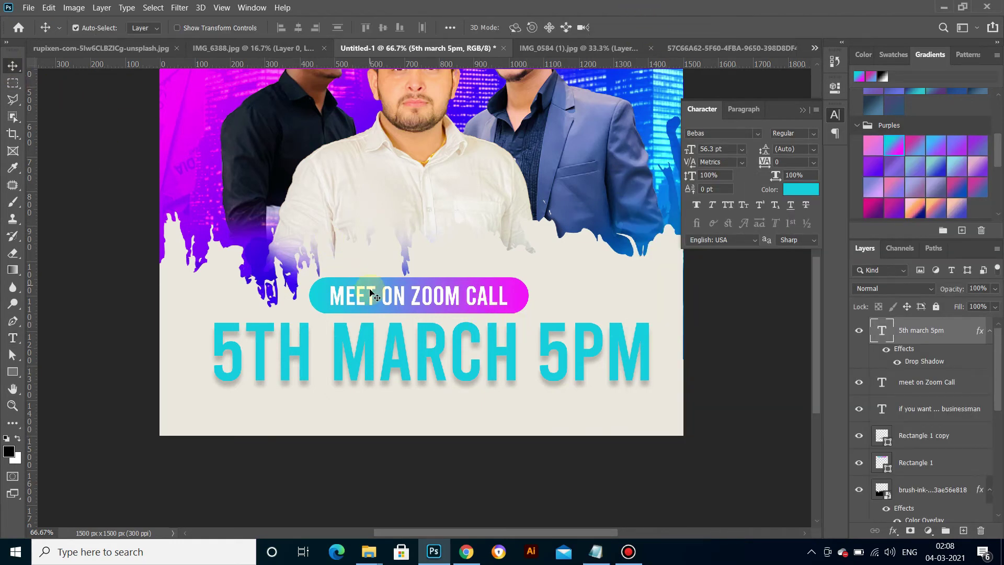
click(375, 293)
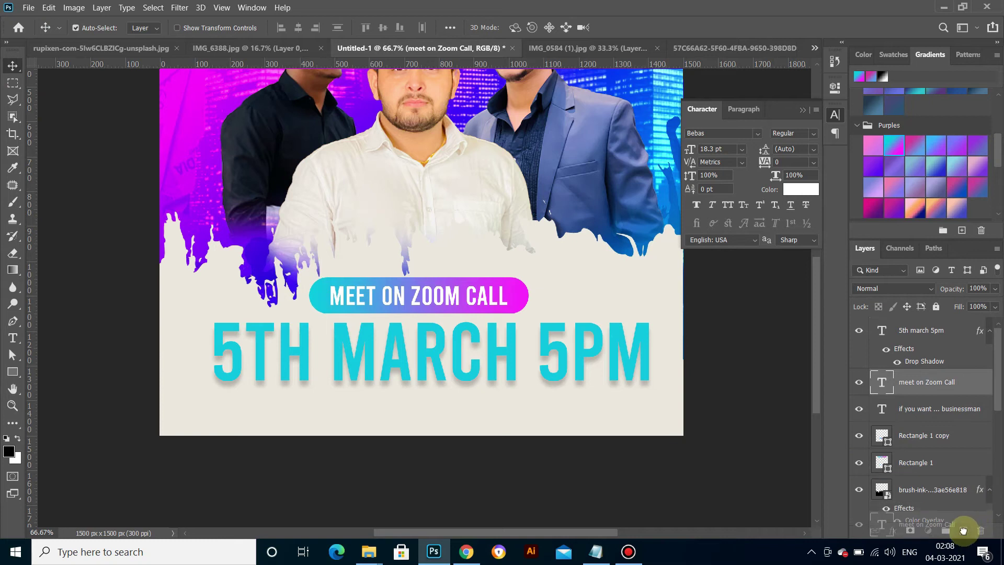
key(ctrl+j)
drag(402, 318, 401, 421)
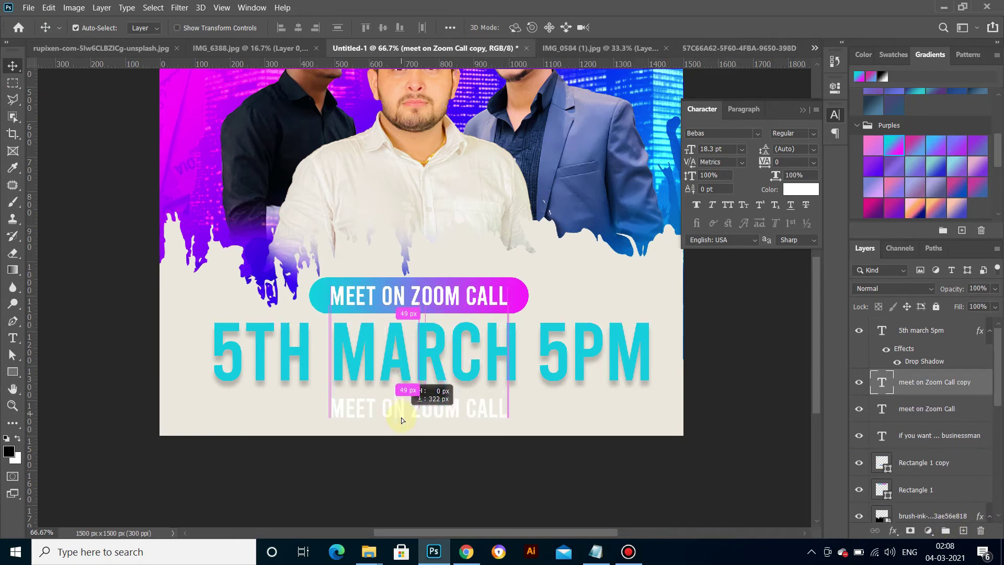
double_click(401, 421)
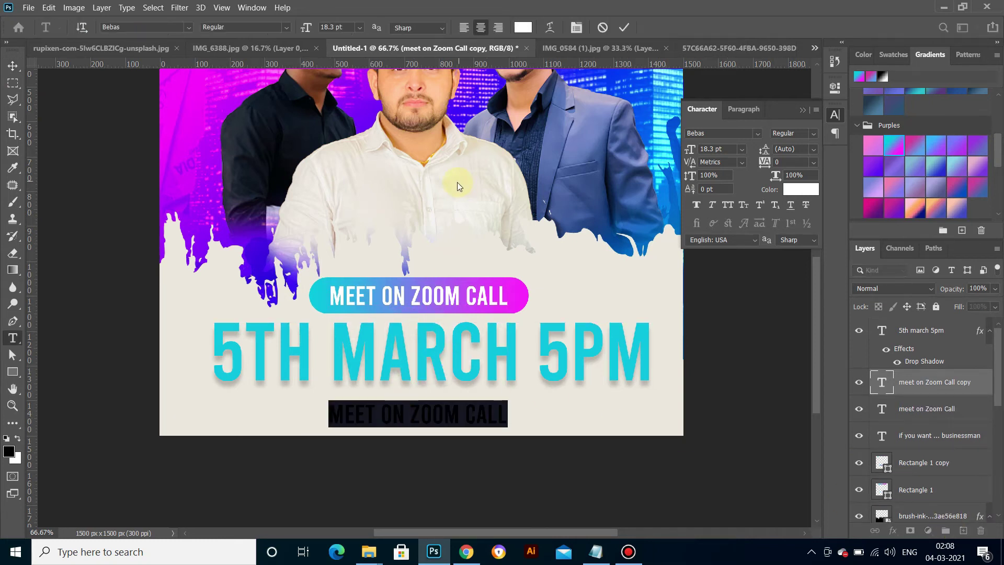
text(BLOCKBUSTER BUSINESS OPPRTUNITY)
Step: Try magenta from the pill, then a blue-violet, as the tagline text colour
key(ctrl+a)
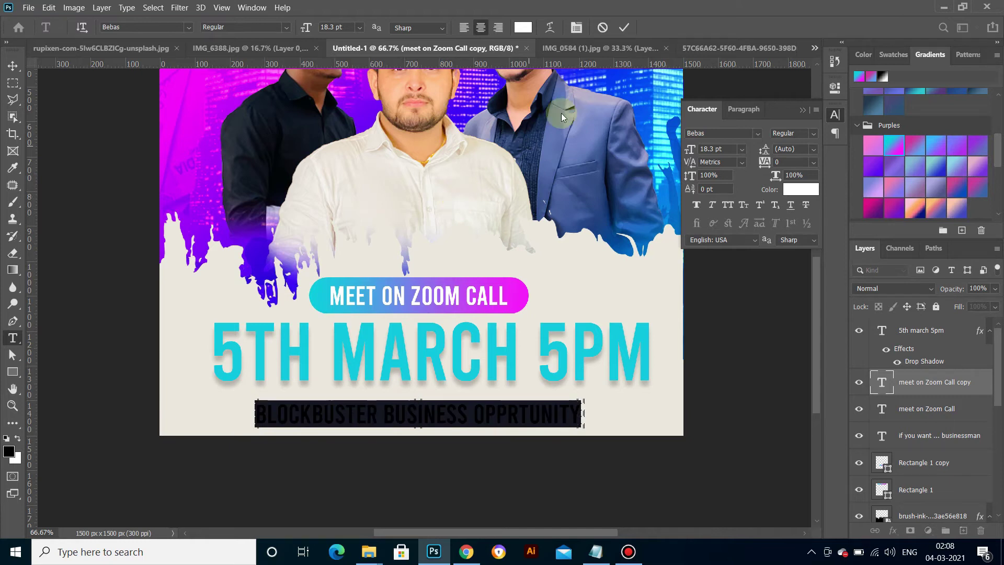
click(523, 27)
click(523, 281)
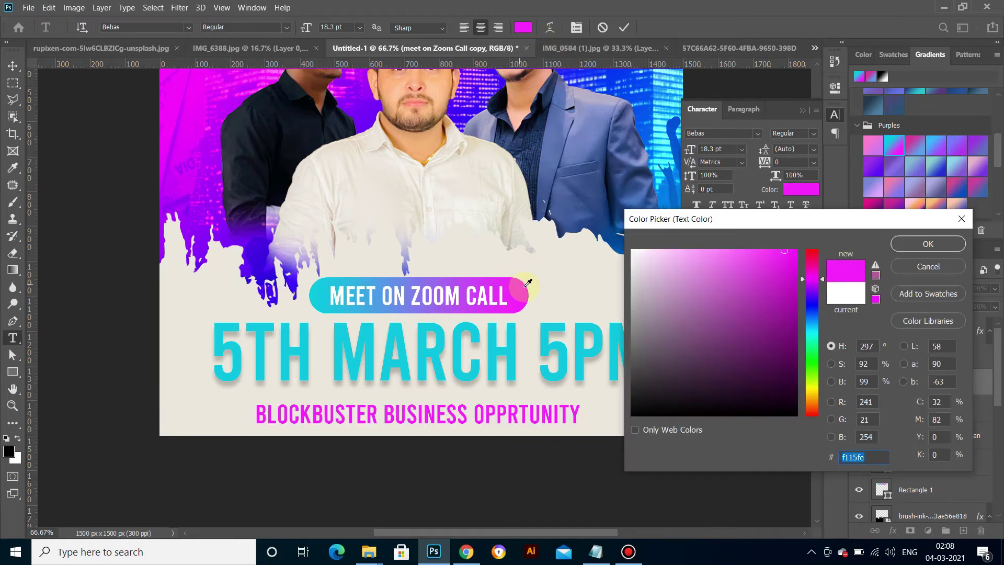
click(916, 243)
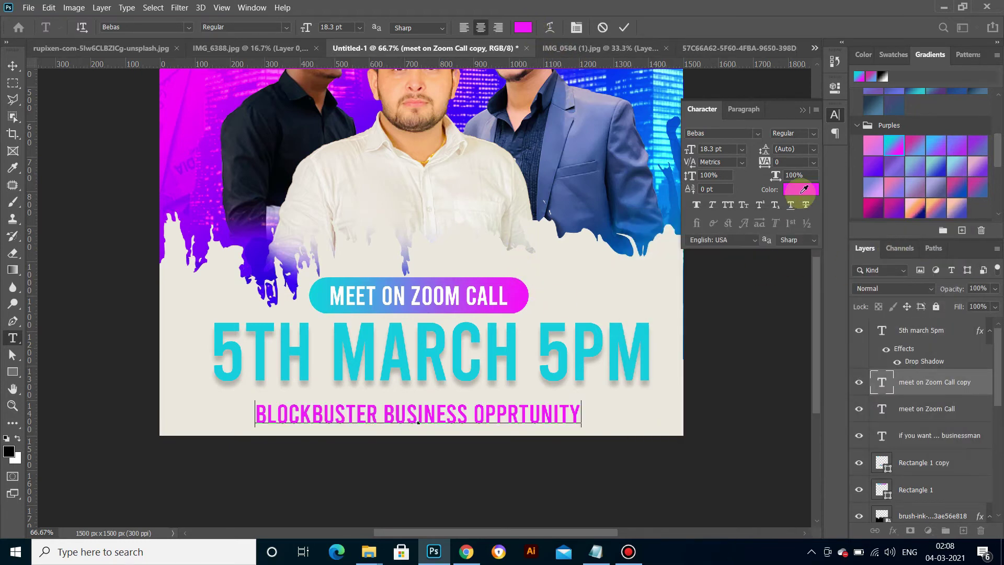
click(800, 189)
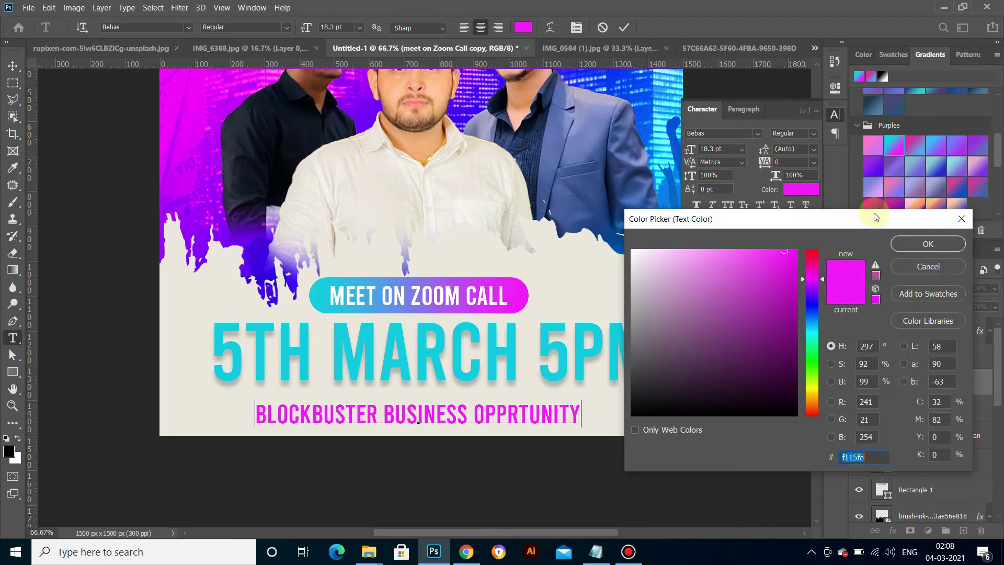
click(817, 301)
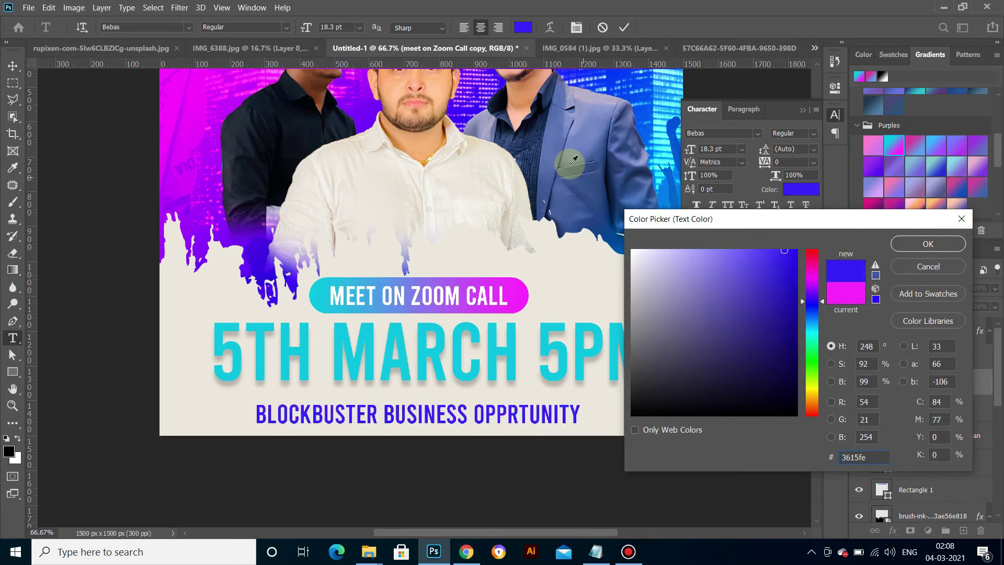
Step: Set the tagline to navy #243b78, sampled from the jacket and darkened, and commit it
click(586, 153)
click(588, 187)
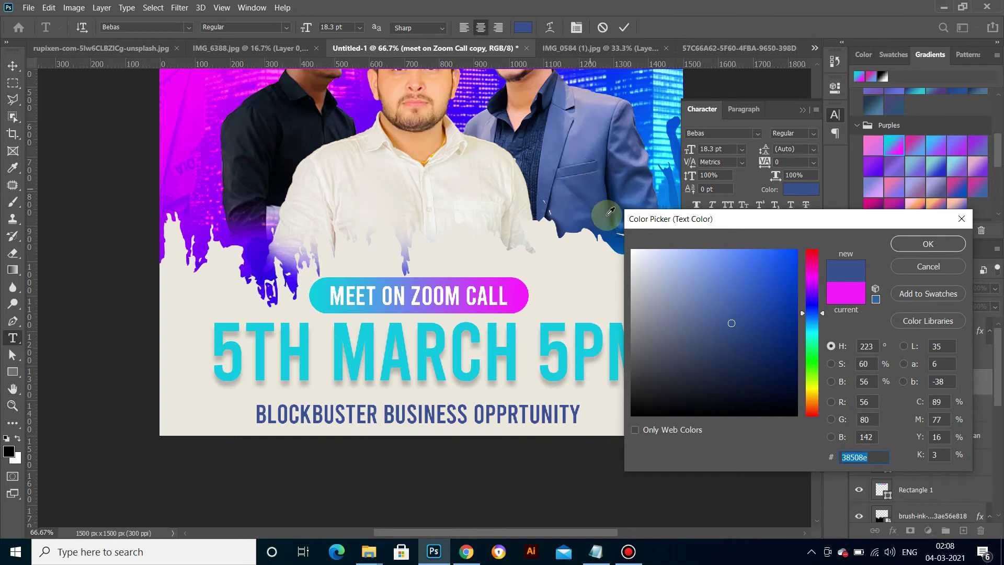
click(743, 333)
drag(744, 333, 747, 336)
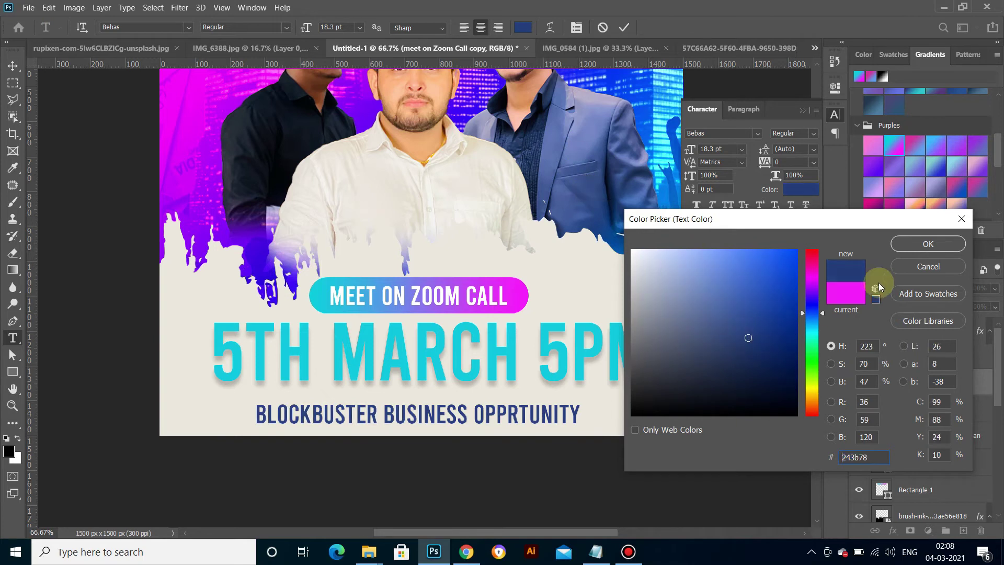
click(909, 241)
key(ctrl+Return)
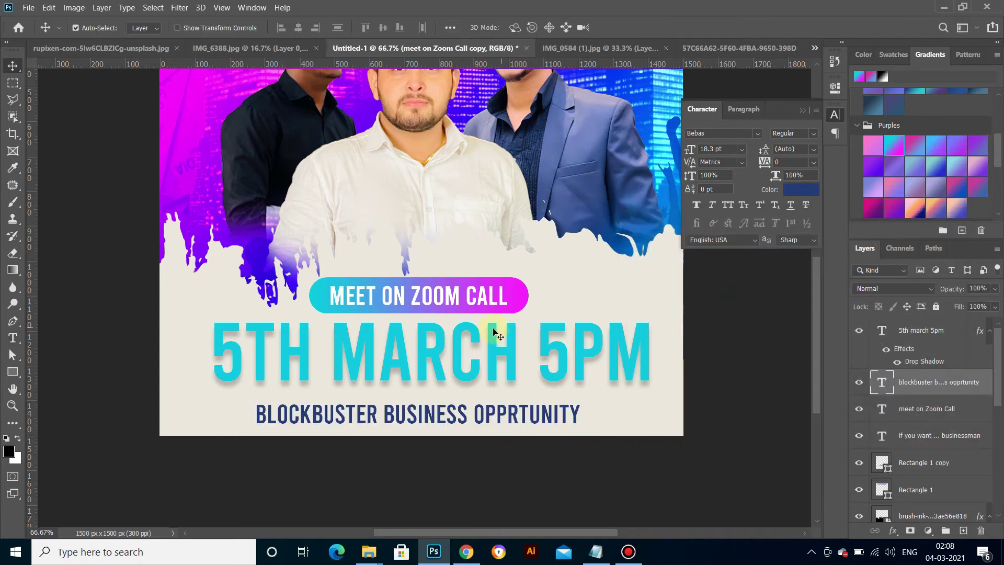
click(493, 335)
key(ctrl+a)
Step: Recolour the 5TH MARCH 5PM headline navy #253970, sampled from the tagline's blue
click(523, 27)
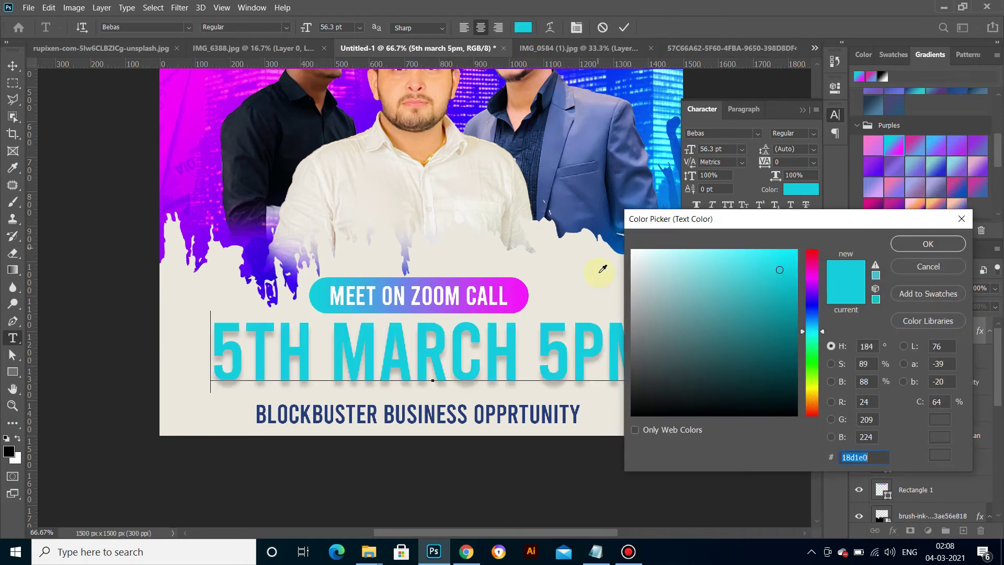
click(516, 412)
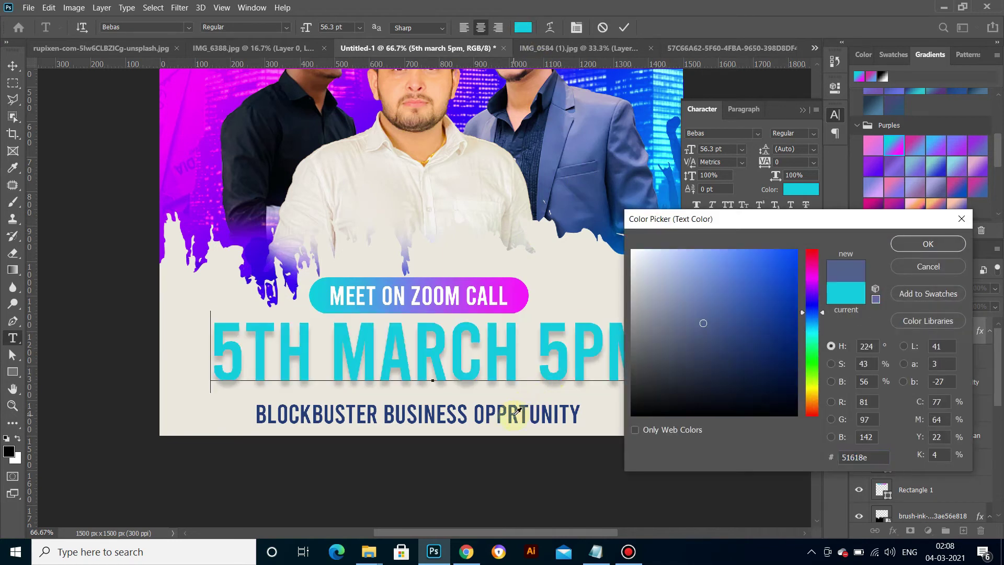
drag(754, 336, 738, 342)
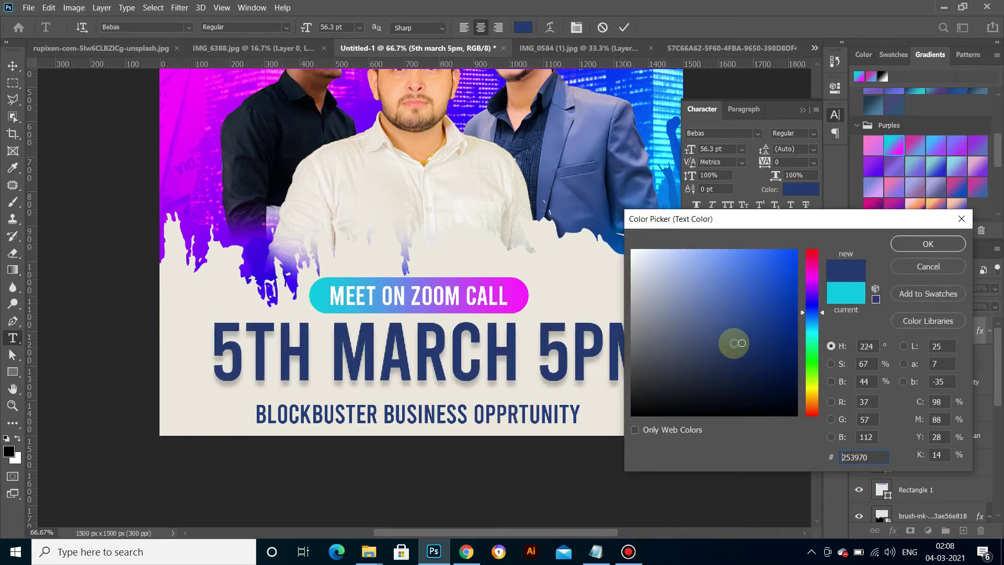
click(927, 243)
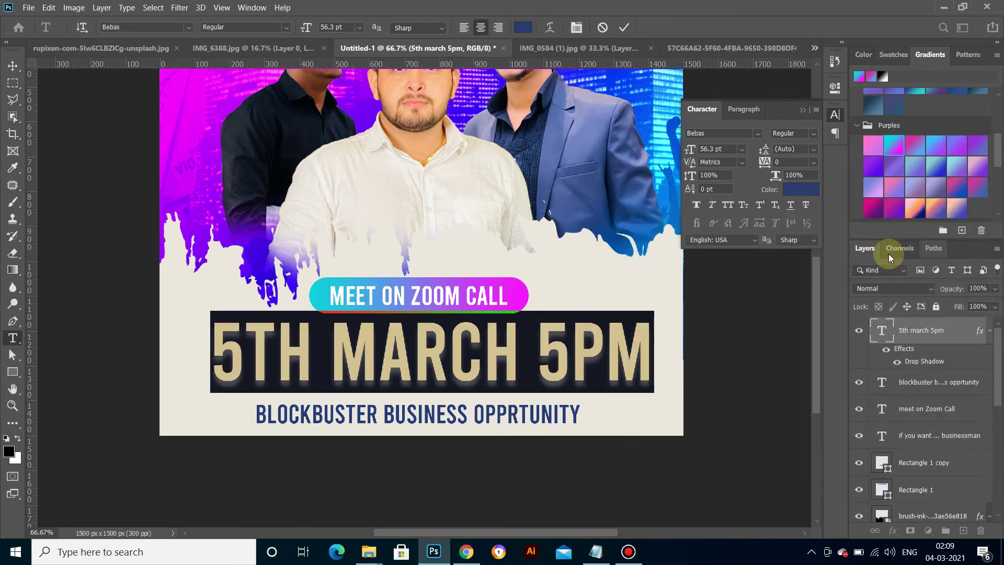
click(13, 66)
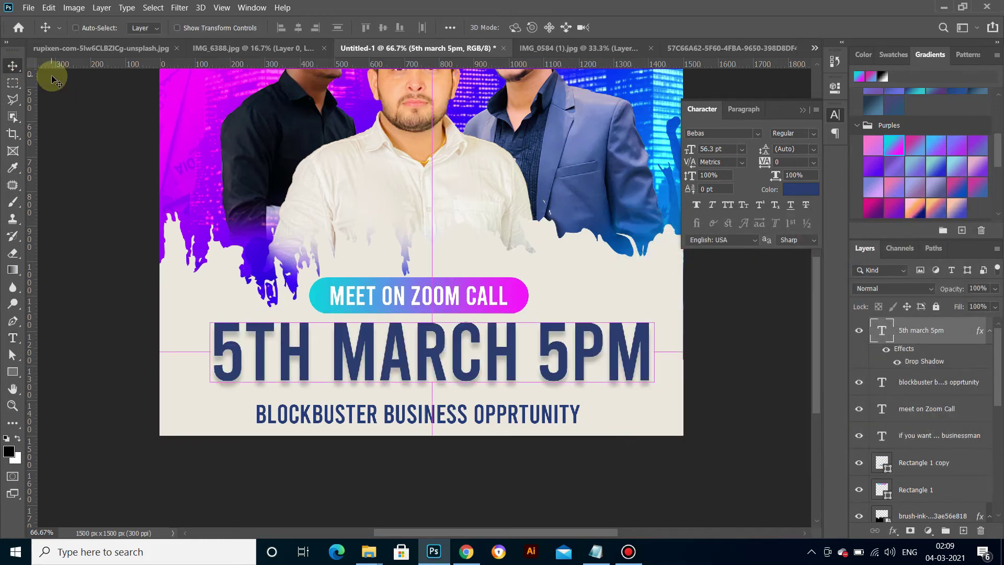
Step: Nudge the BLOCKBUSTER line slightly up so it sits evenly beneath the date
key(ctrl+minus)
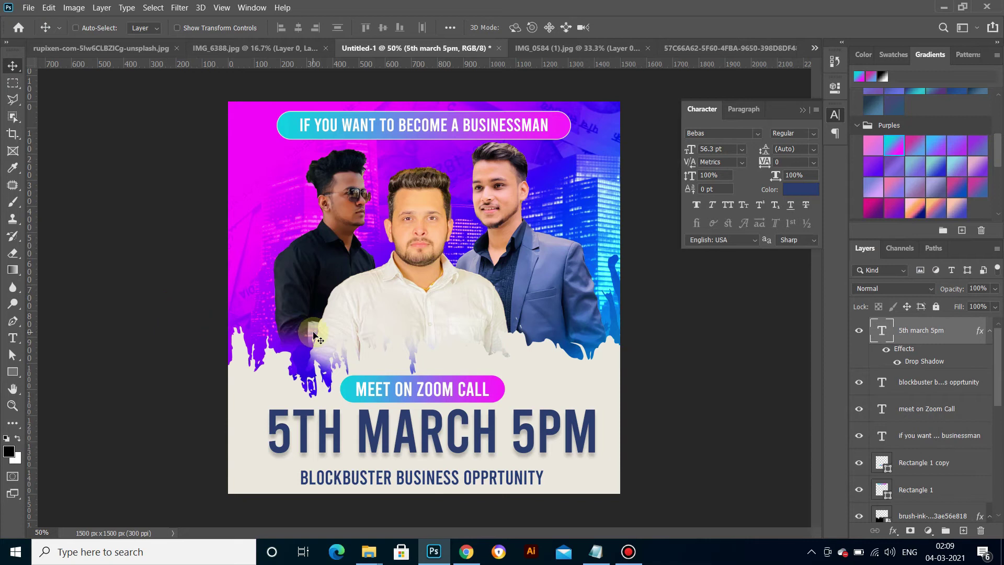
key(ctrl+plus)
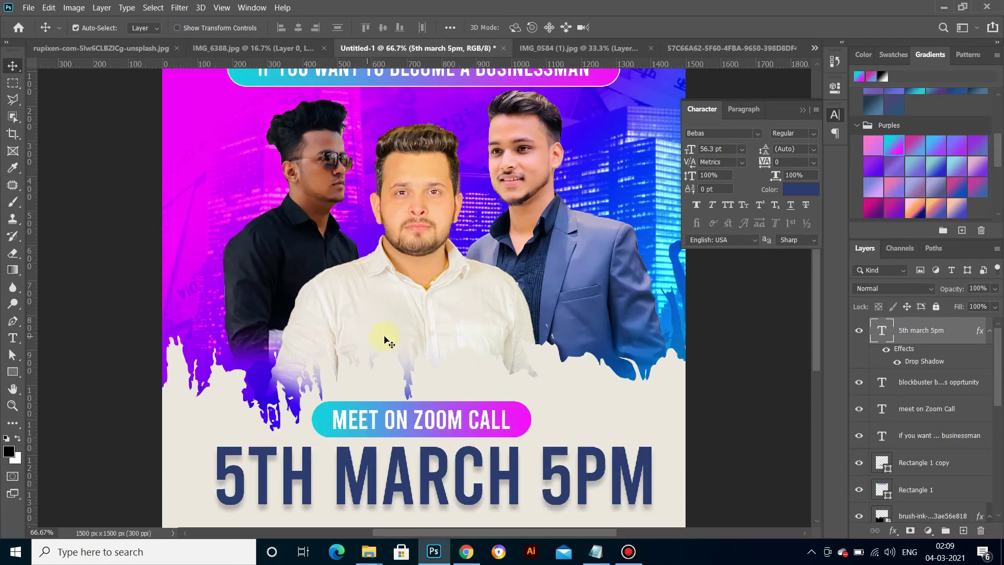
scroll(816, 327, down, 5)
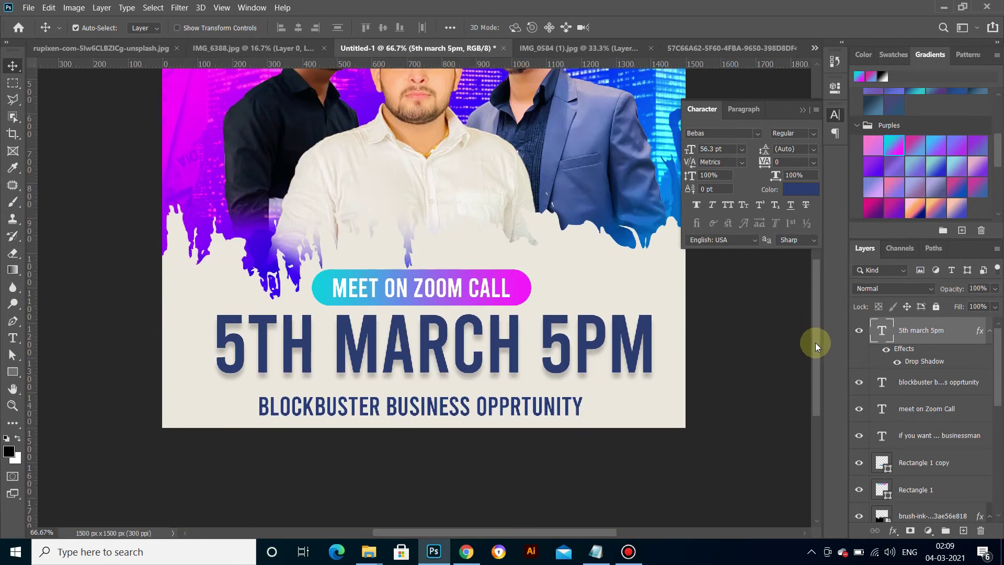
click(413, 412)
drag(413, 408, 413, 401)
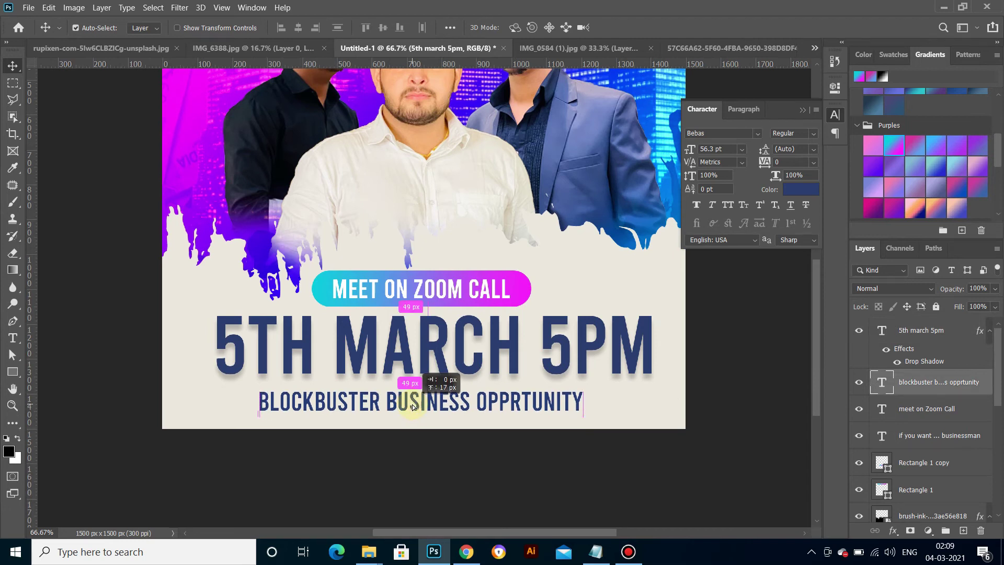
click(525, 282)
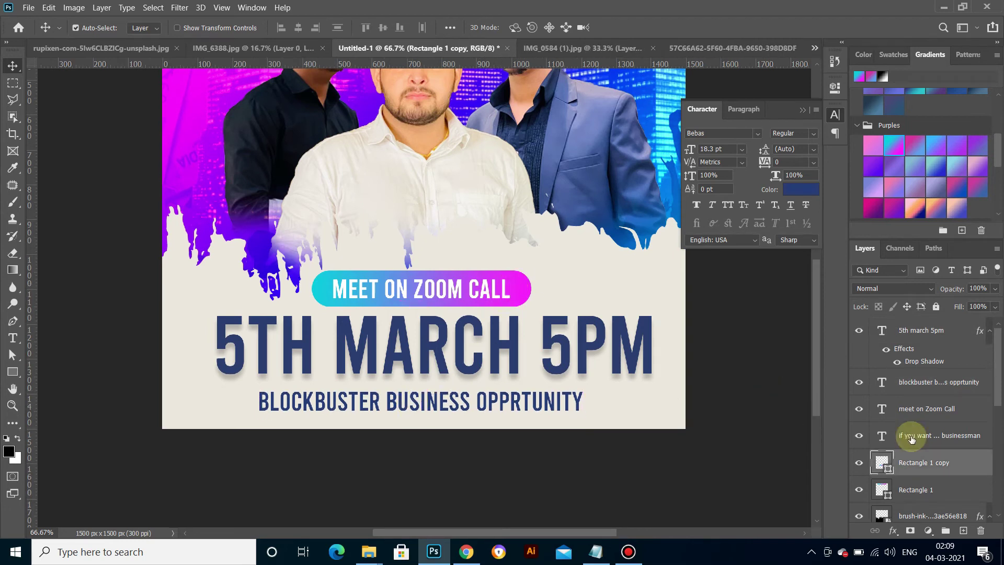
Step: Put a copy of the gradient pill behind BLOCKBUSTER, widen it to ~1107 px, and centre the text
drag(522, 292, 433, 404)
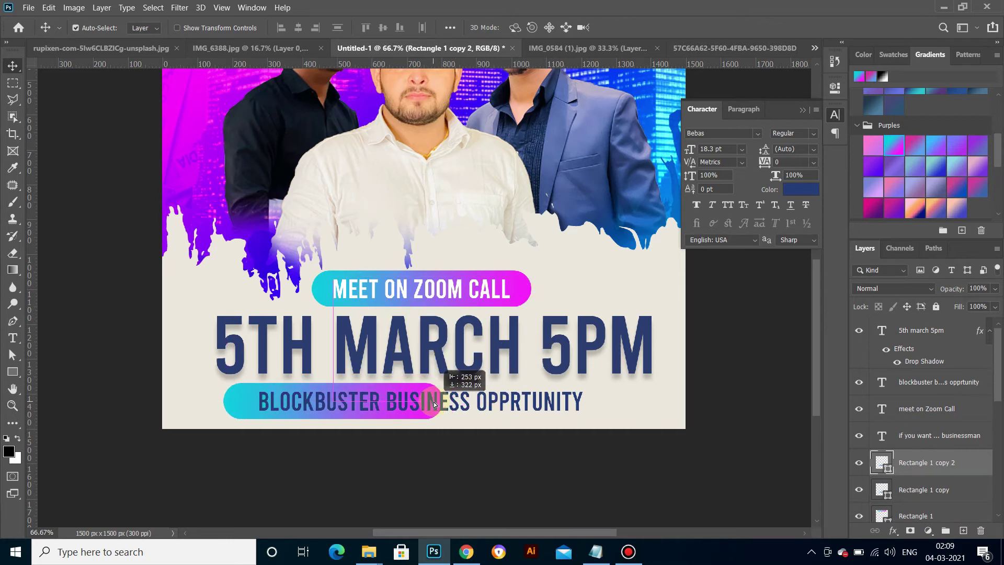
drag(443, 407, 447, 408)
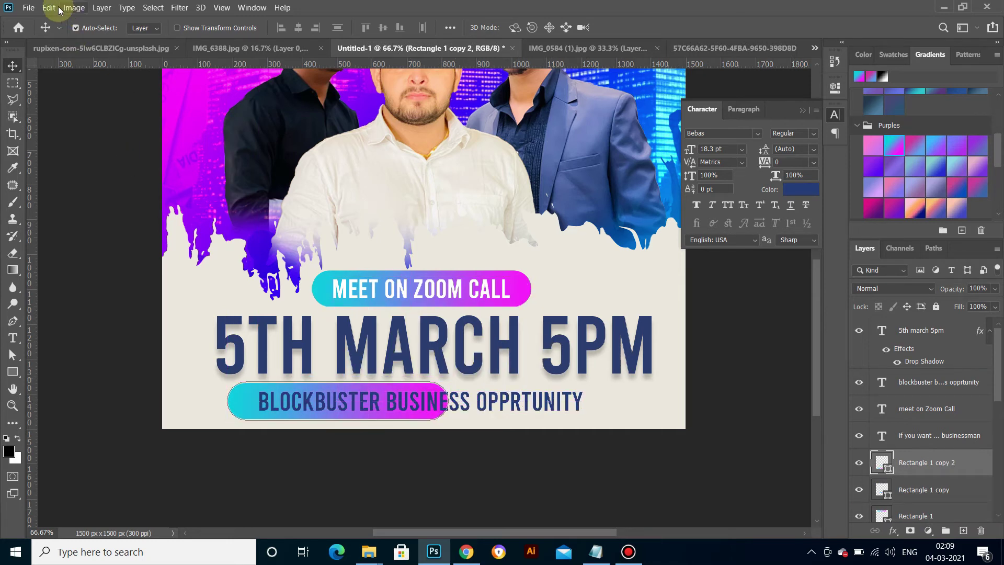
click(48, 7)
click(98, 277)
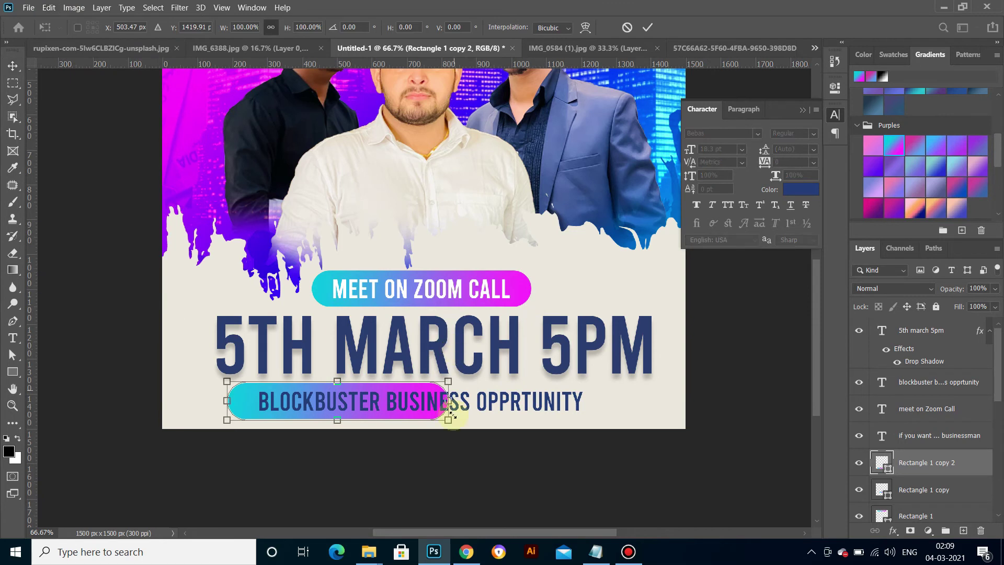
drag(520, 388, 617, 387)
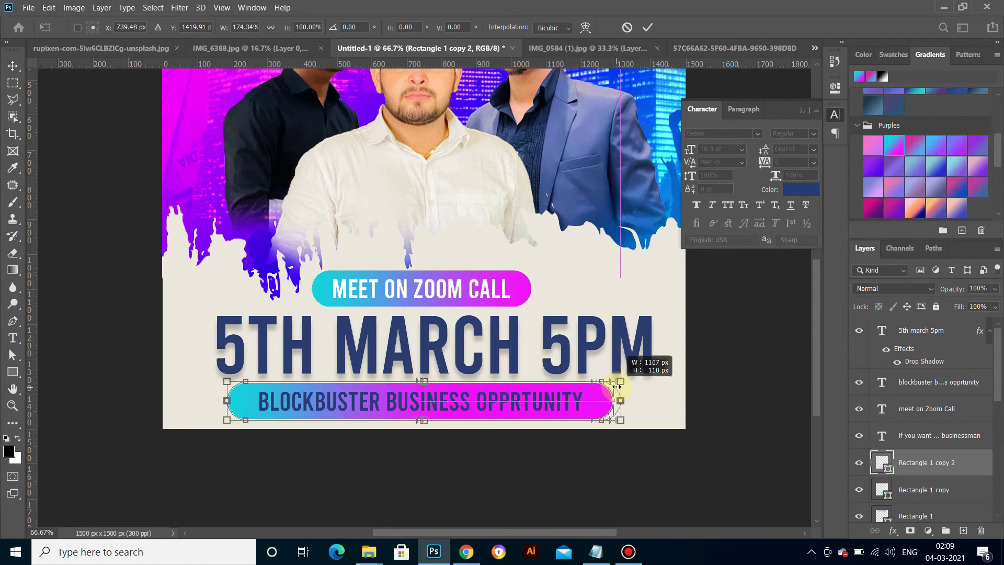
key(Return)
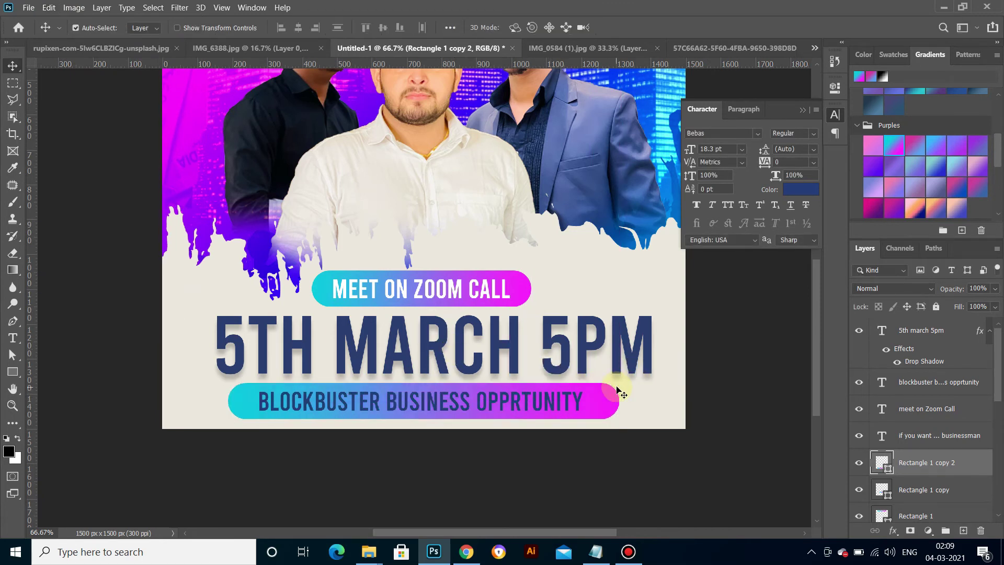
shift+click(579, 407)
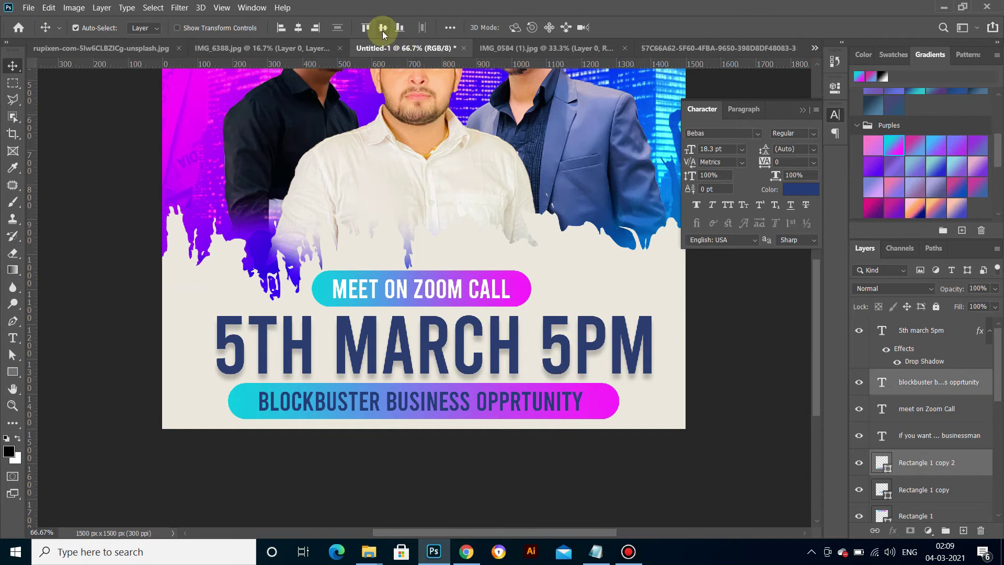
click(298, 27)
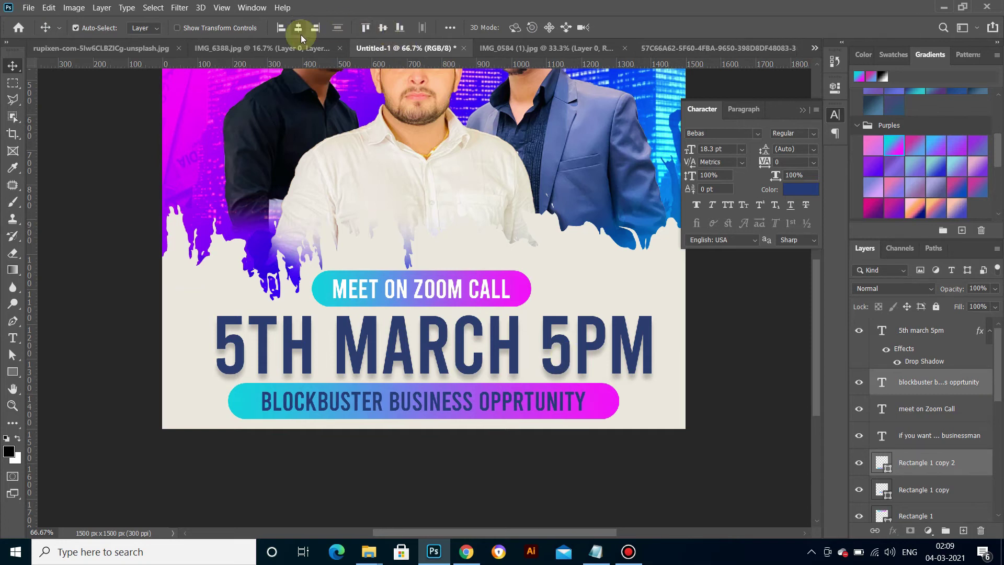
Step: Make the BLOCKBUSTER BUSINESS OPPRTUNITY text off-white ece8de
double_click(392, 400)
click(520, 31)
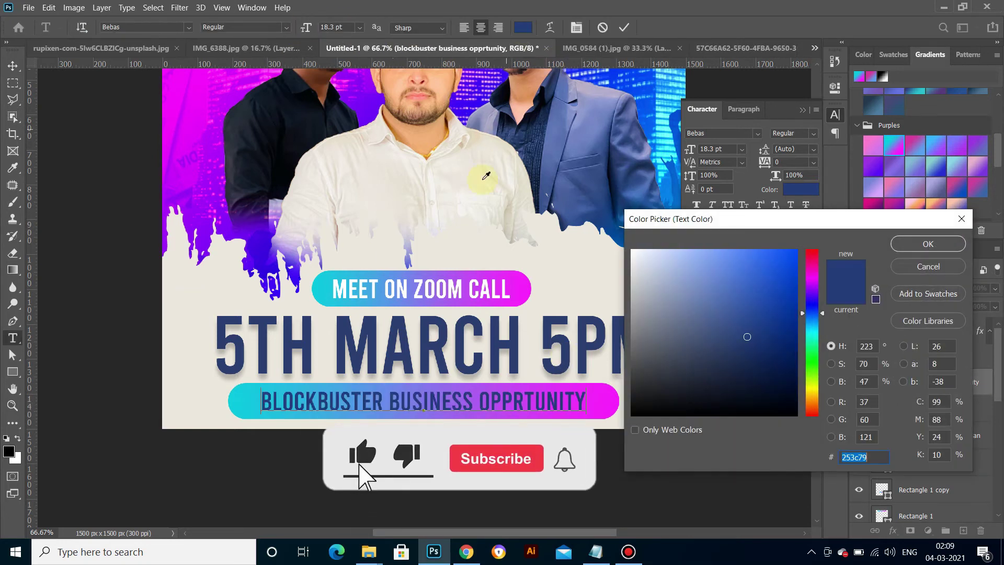
click(560, 247)
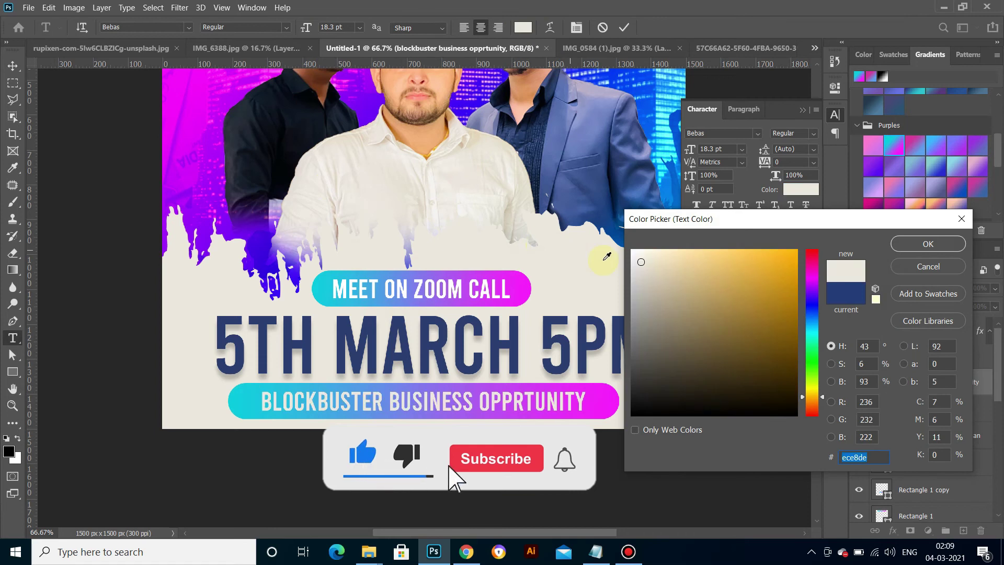
drag(667, 287, 632, 251)
click(928, 244)
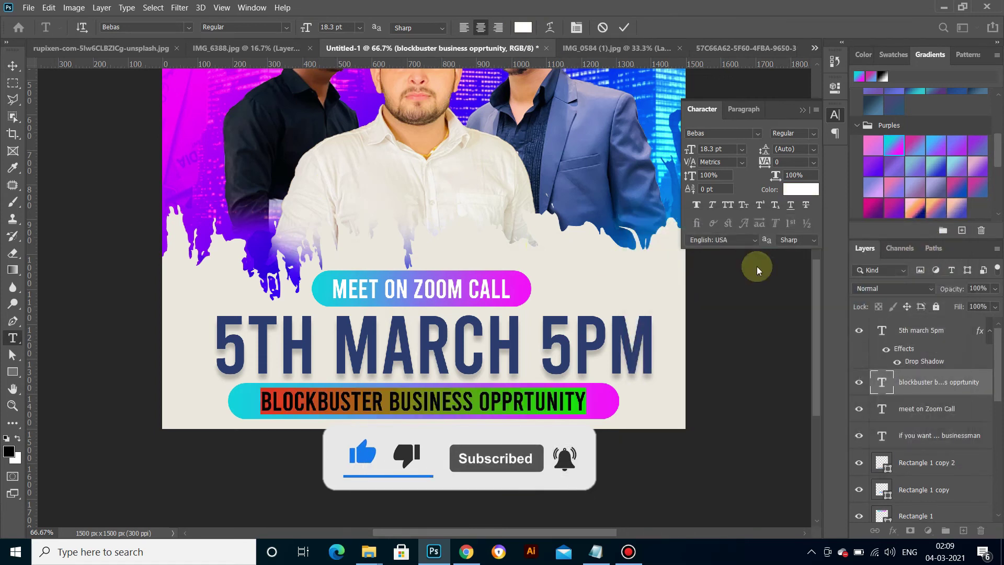
click(12, 66)
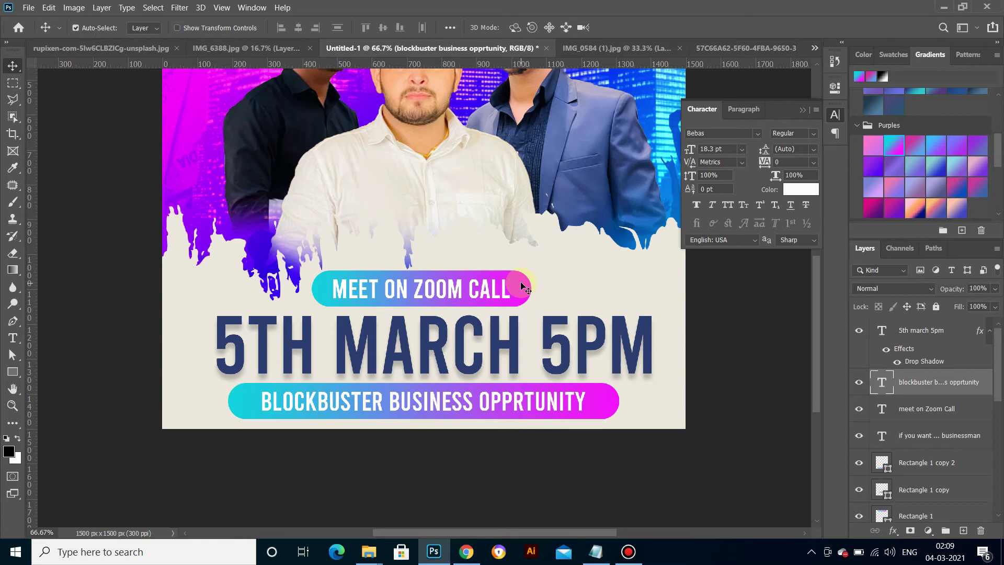
Step: Alt-drag a duplicate of the IF YOU WANT TO BECOME A BUSINESSMAN pill down to the left edge
scroll(522, 285, up, 2)
scroll(522, 285, up, 2)
scroll(522, 285, up, 2)
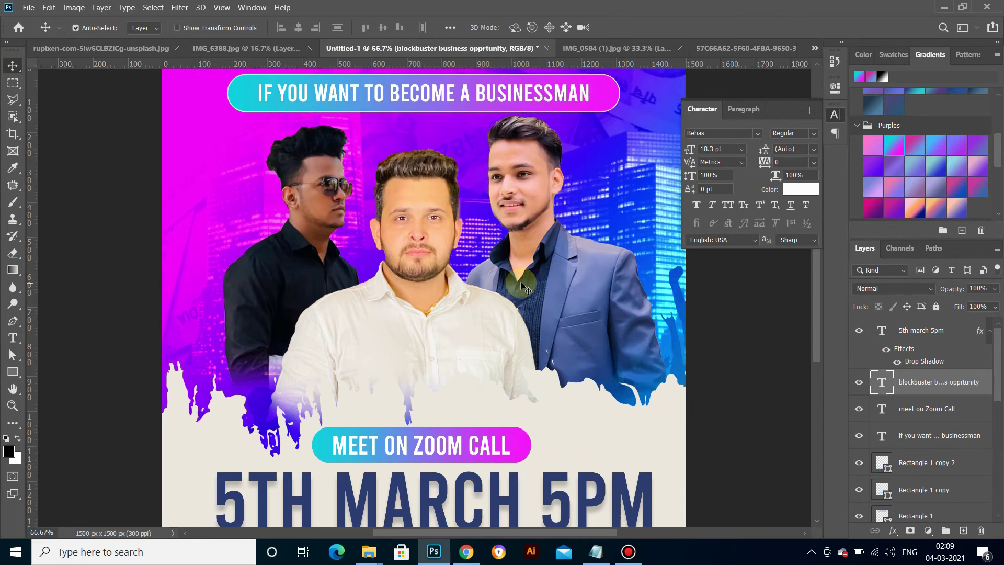
scroll(521, 273, up, 1)
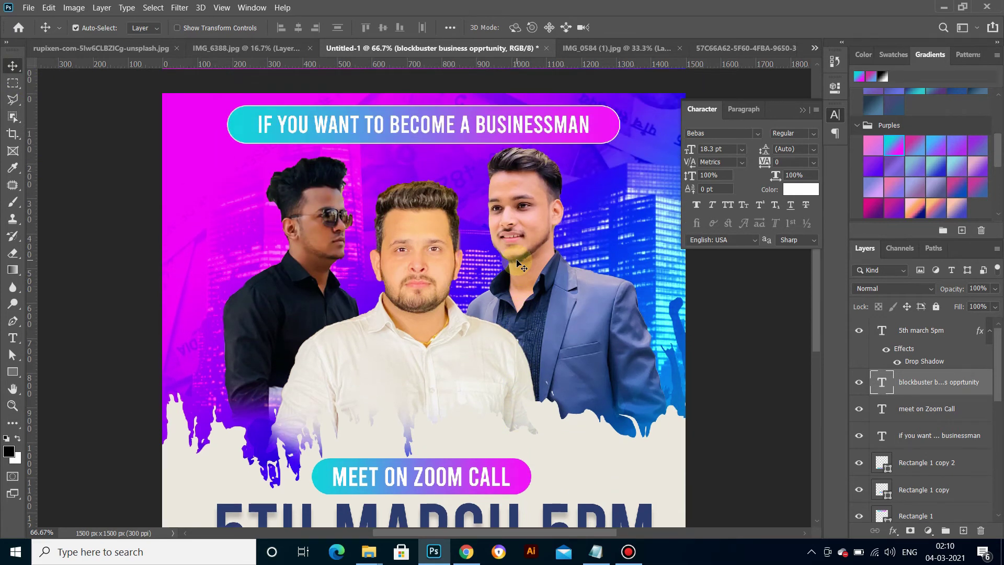
click(13, 372)
click(13, 66)
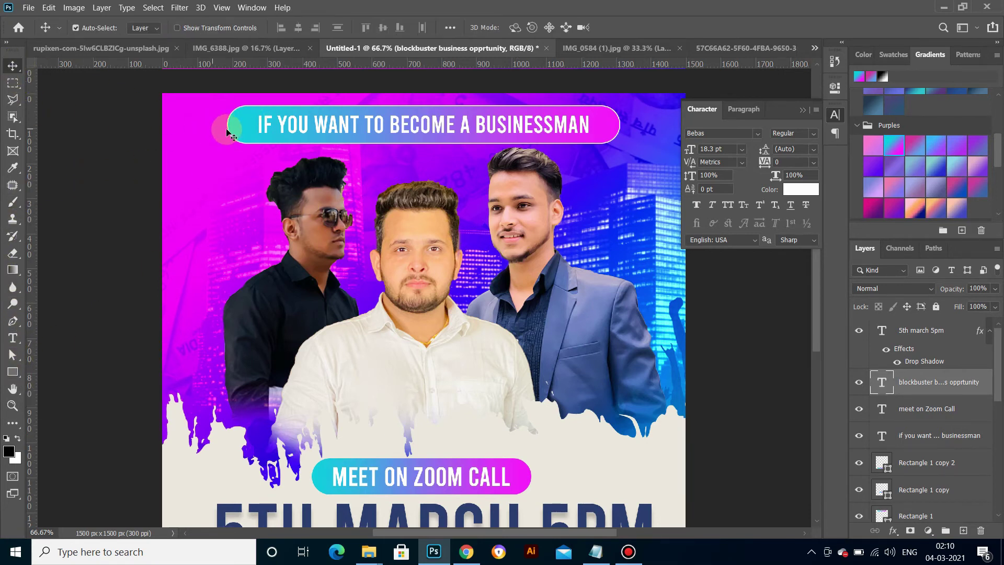
click(241, 127)
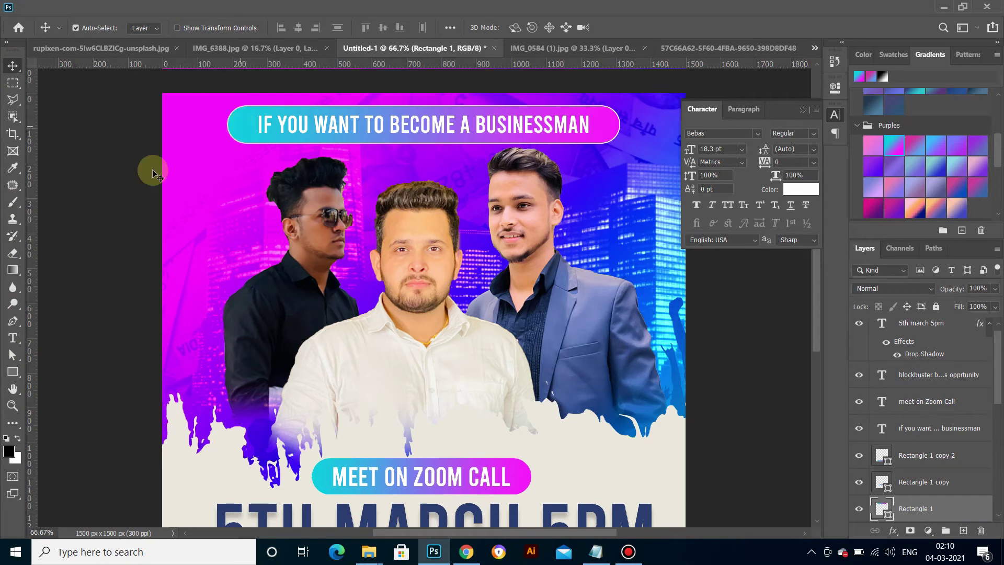
drag(89, 186, 89, 189)
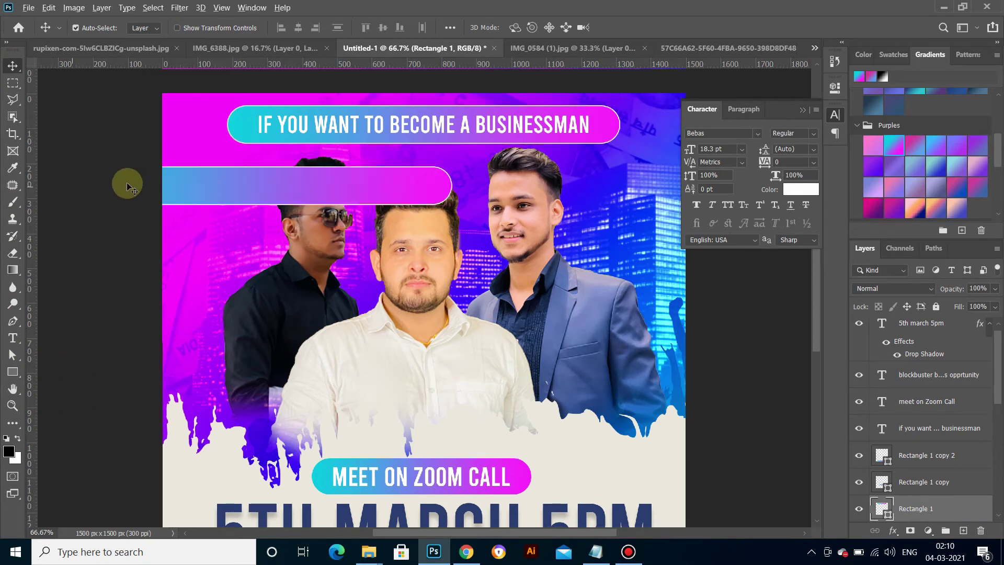
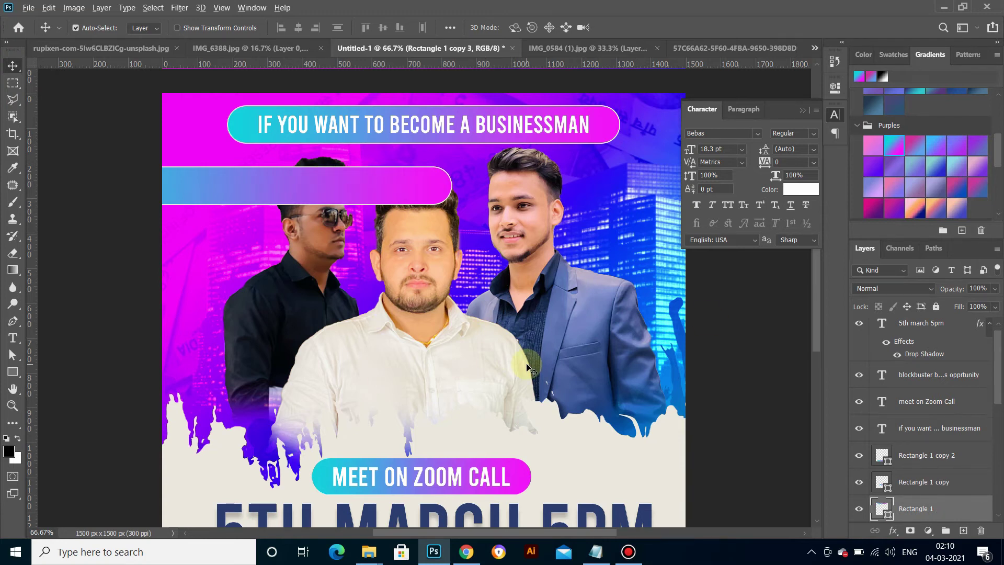
Step: Undo the earlier duplicate, then duplicate the gradient pill and push the copy past the left edge
key(ctrl+z)
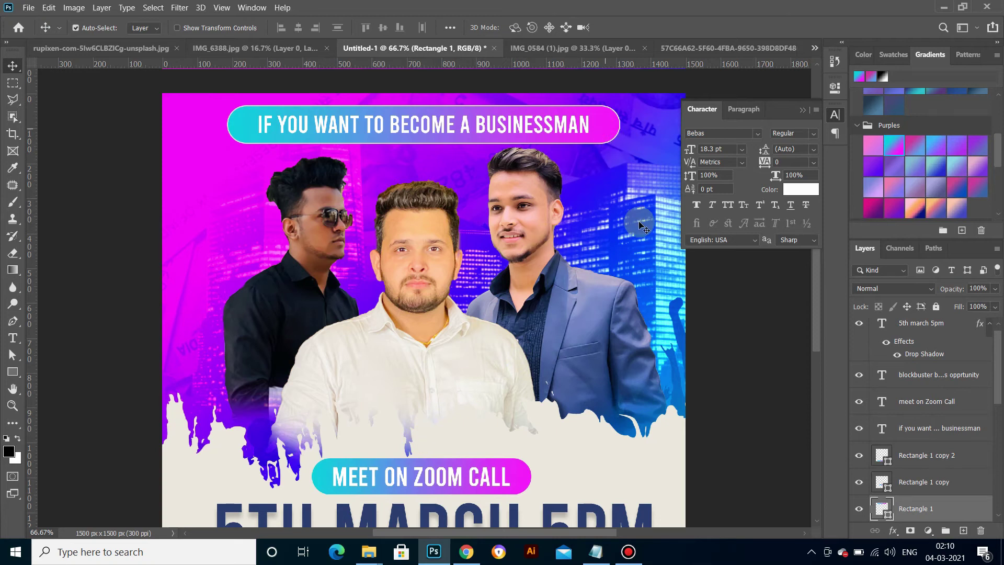
drag(920, 509, 965, 530)
drag(606, 128, 240, 191)
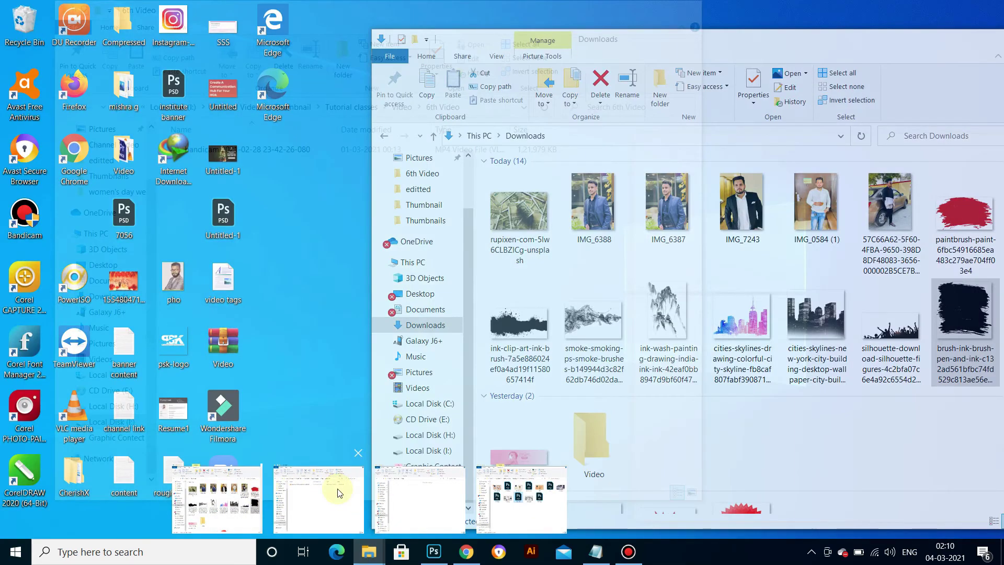
Step: In File Explorer, open Graphic Contect (J:) > RVteam Work and select RV FILE BLACK
click(334, 496)
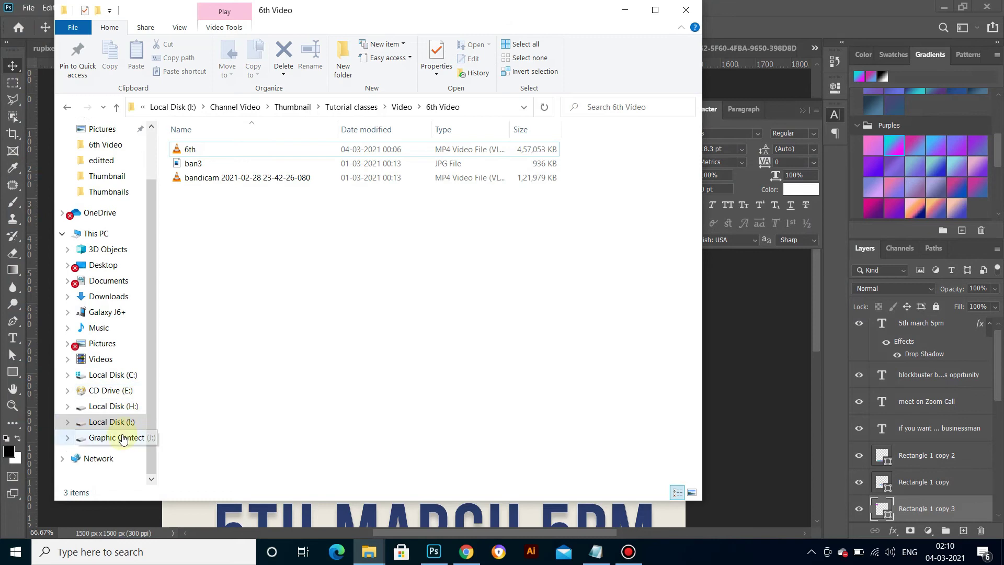
click(123, 438)
click(585, 278)
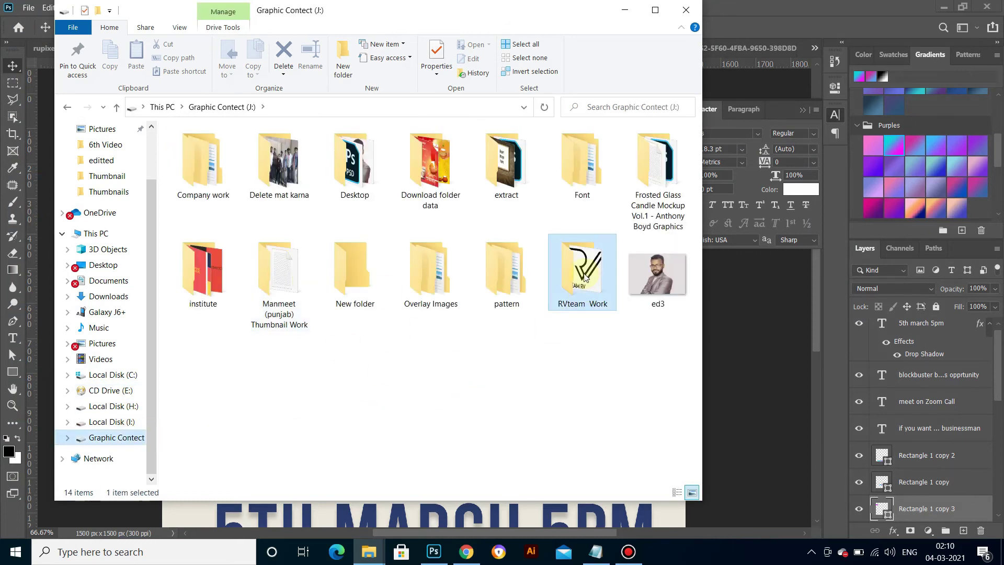
double_click(583, 272)
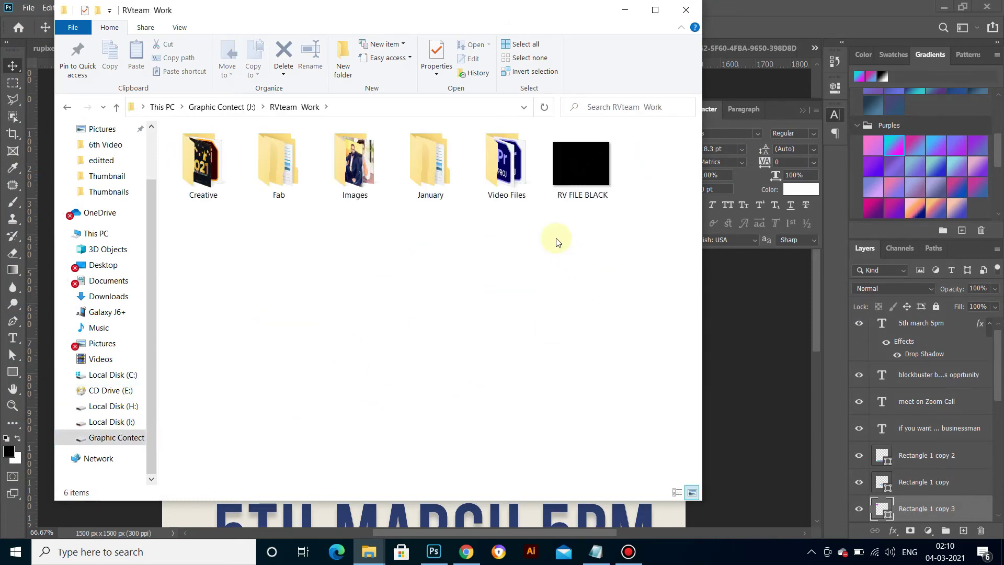
click(578, 173)
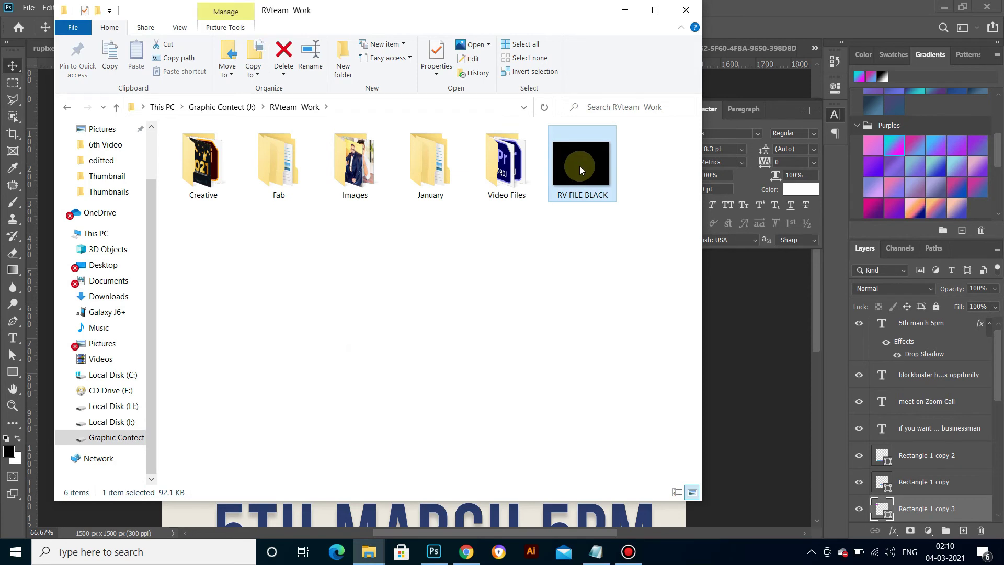
Step: Move the Explorer window aside and drag the RV FILE BLACK logo onto the poster
drag(579, 170, 545, 182)
drag(342, 11, 551, 38)
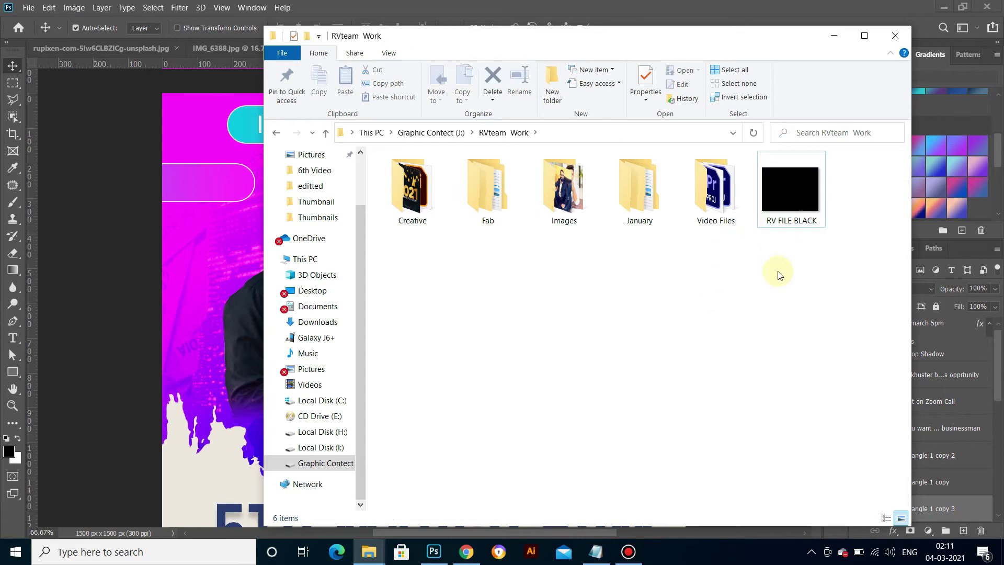
mouse_move(770, 197)
mouse_down()
mouse_move(233, 166)
mouse_move(199, 140)
mouse_up()
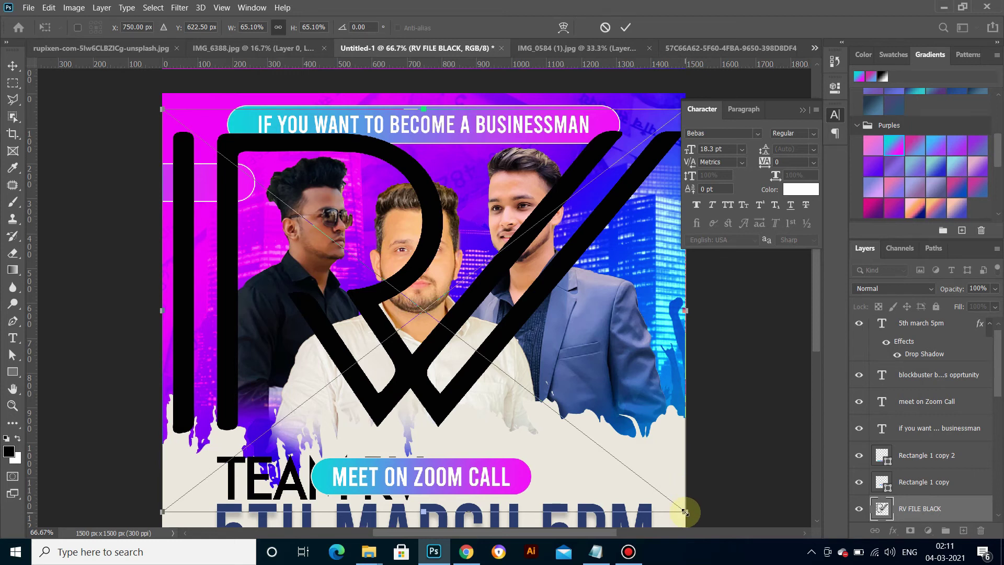
Step: Shrink the RV logo to about 4.63% and commit it in the poster's top-left corner
mouse_move(685, 509)
mouse_down()
mouse_move(445, 338)
mouse_move(197, 136)
mouse_move(218, 139)
mouse_move(192, 118)
mouse_move(214, 135)
mouse_up()
key(Return)
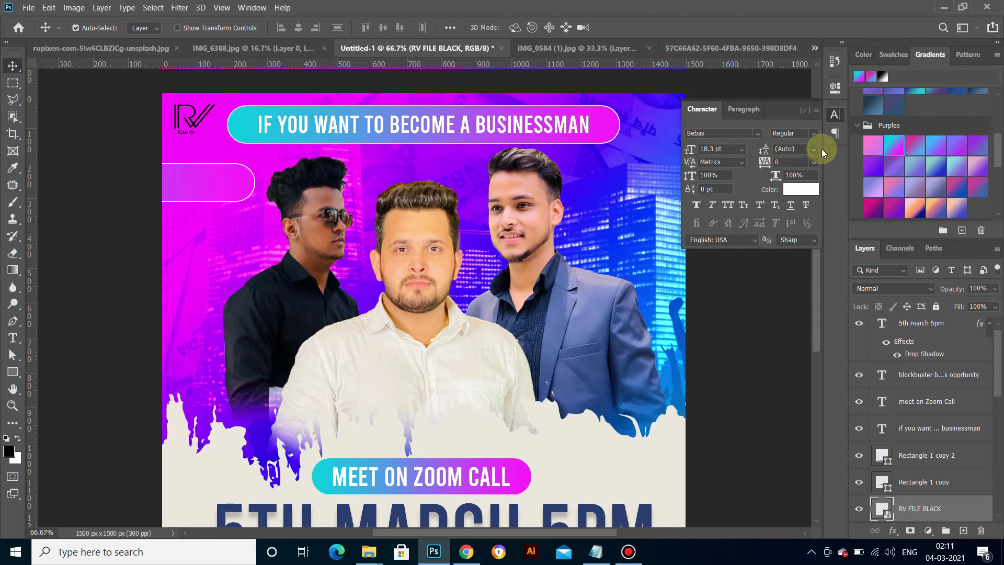
Step: Position the RV logo at X 30 px and Y 30 px
click(835, 88)
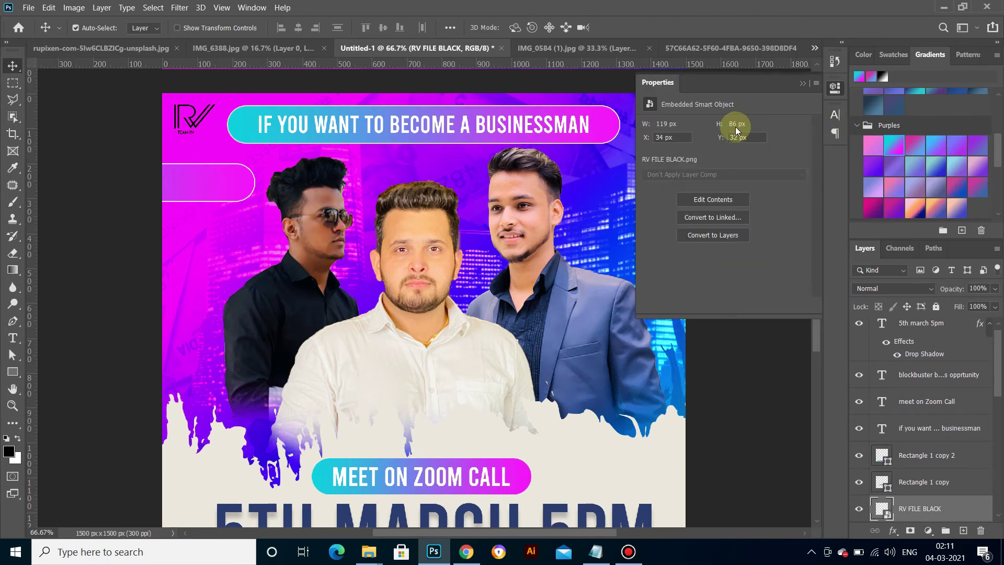
click(680, 138)
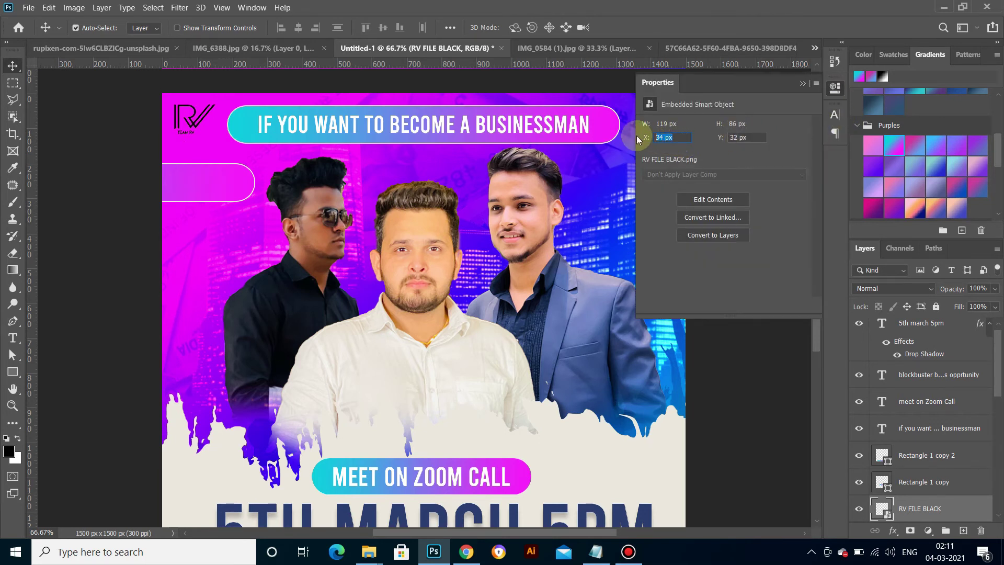
key(Tab)
text(3)
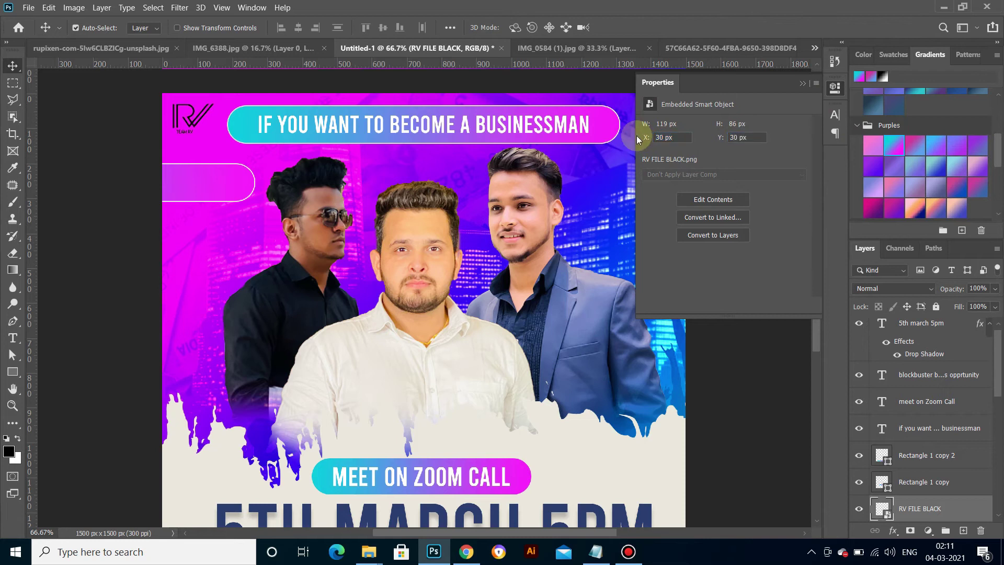
Step: Give the RV logo a white Color Overlay effect
click(893, 530)
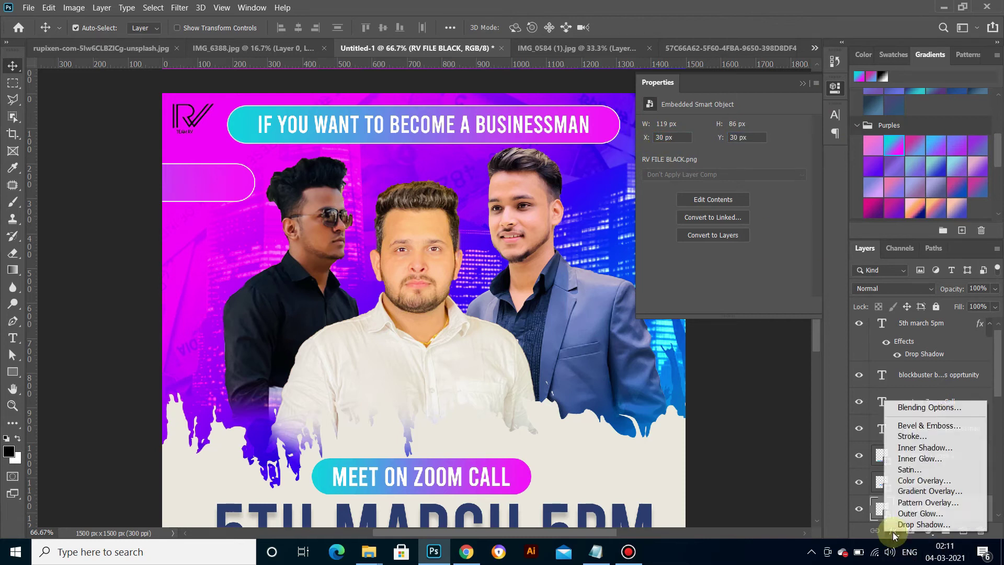
click(906, 481)
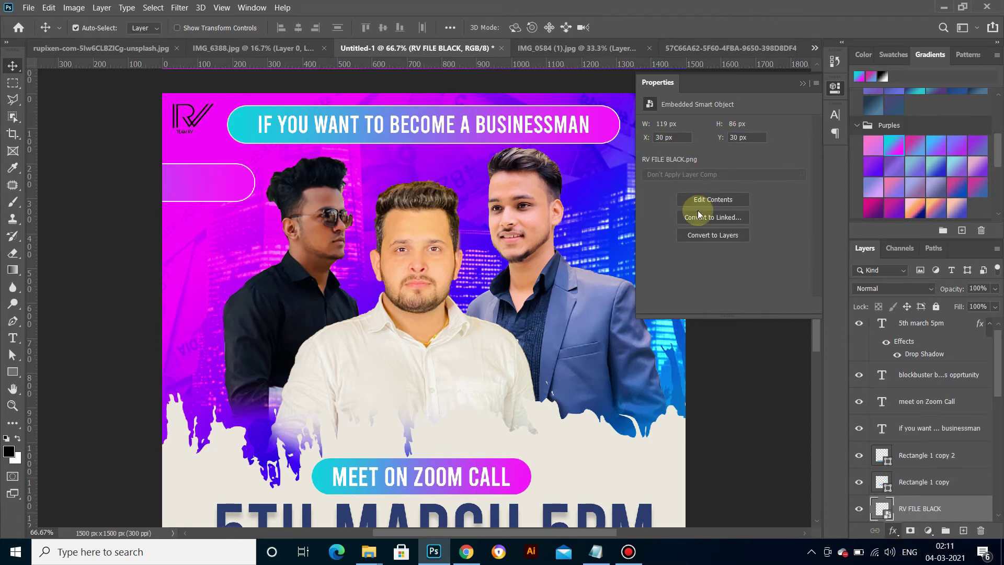
click(808, 247)
click(632, 251)
click(924, 246)
click(940, 231)
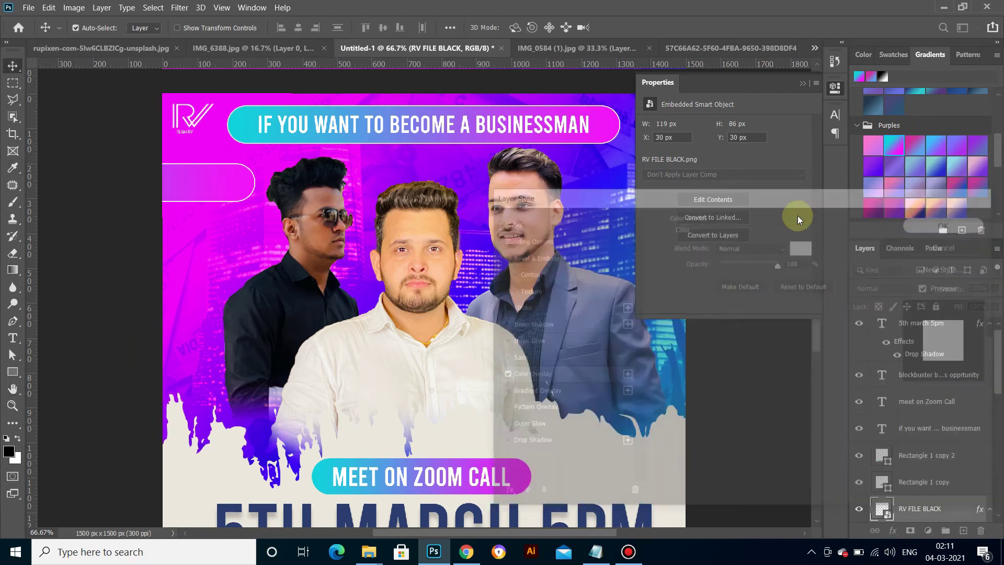
Step: Select the off-canvas pill and start transforming it
key(v)
click(225, 186)
key(ctrl+t)
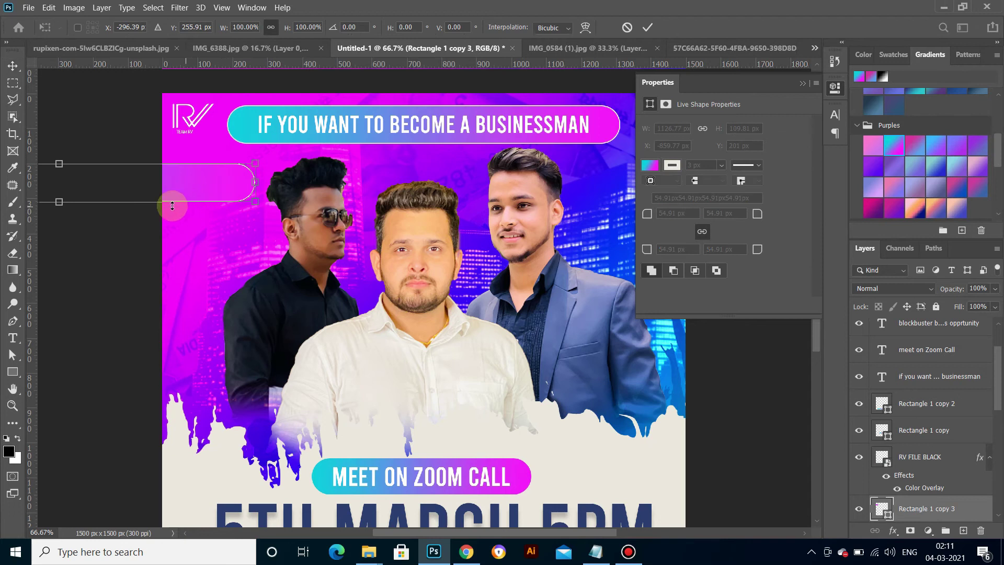
Step: Make the left pill about 167 px tall with corner radius 100, fully rounding it to 83.38 px
drag(58, 208, 57, 223)
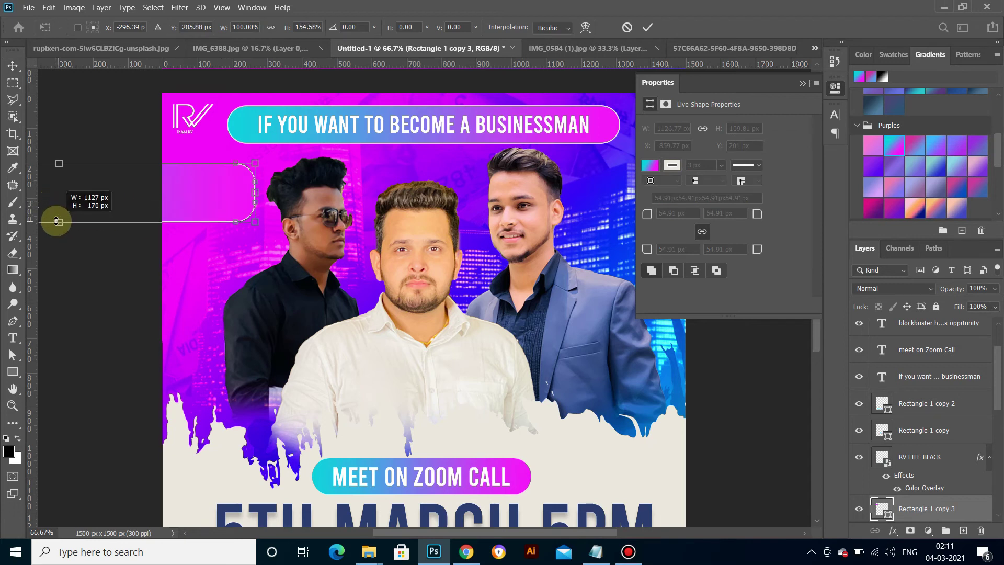
key(Return)
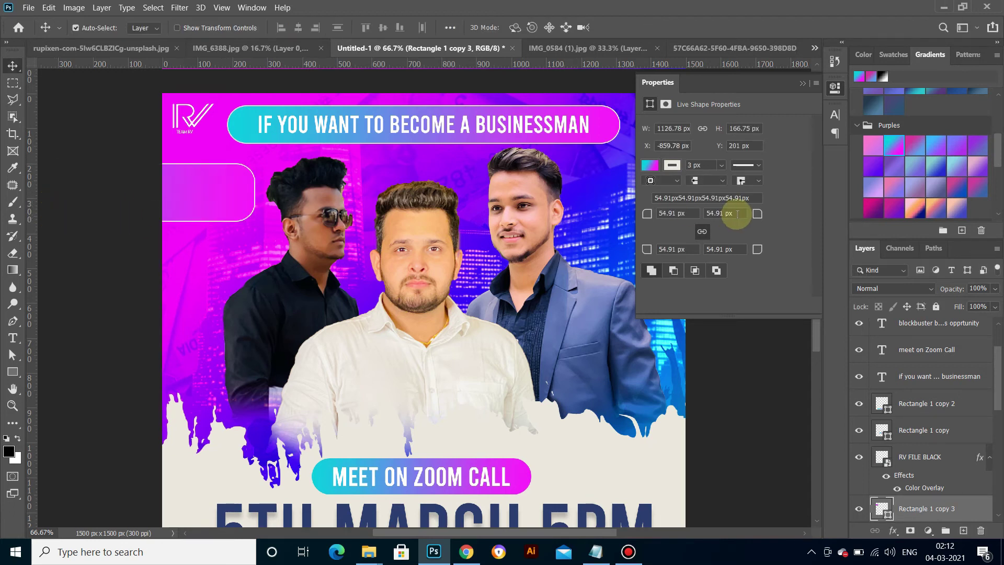
click(672, 213)
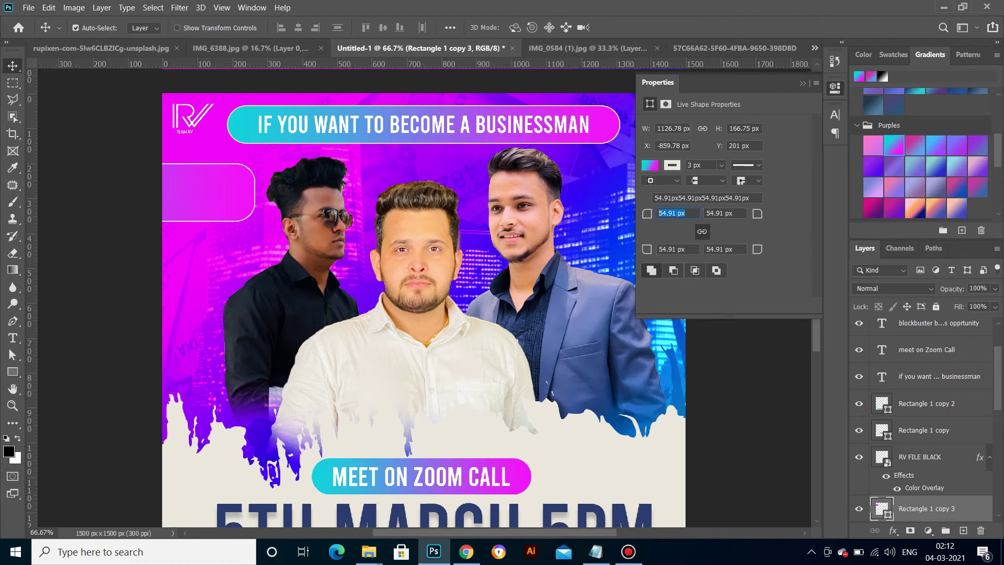
text(60)
double_click(675, 212)
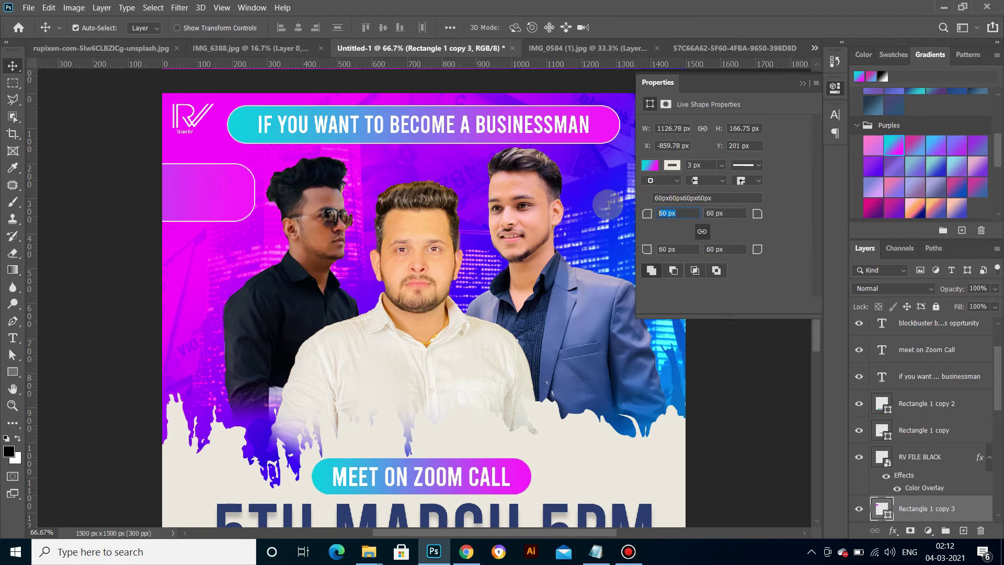
text(100)
key(Return)
Step: Select the MEET ON ZOOM CALL text and duplicate its layer
scroll(527, 268, down, 1)
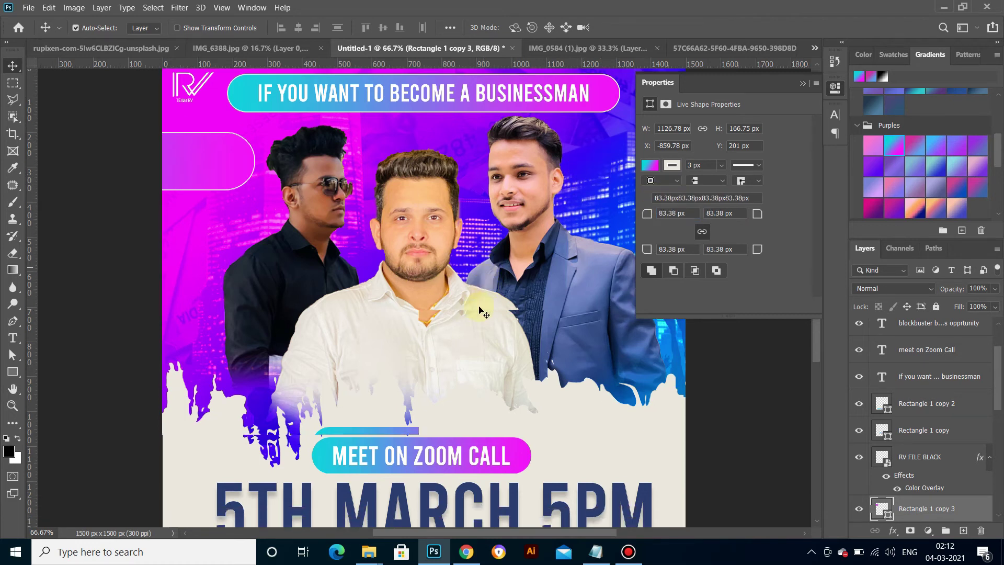
click(418, 457)
drag(962, 350, 964, 530)
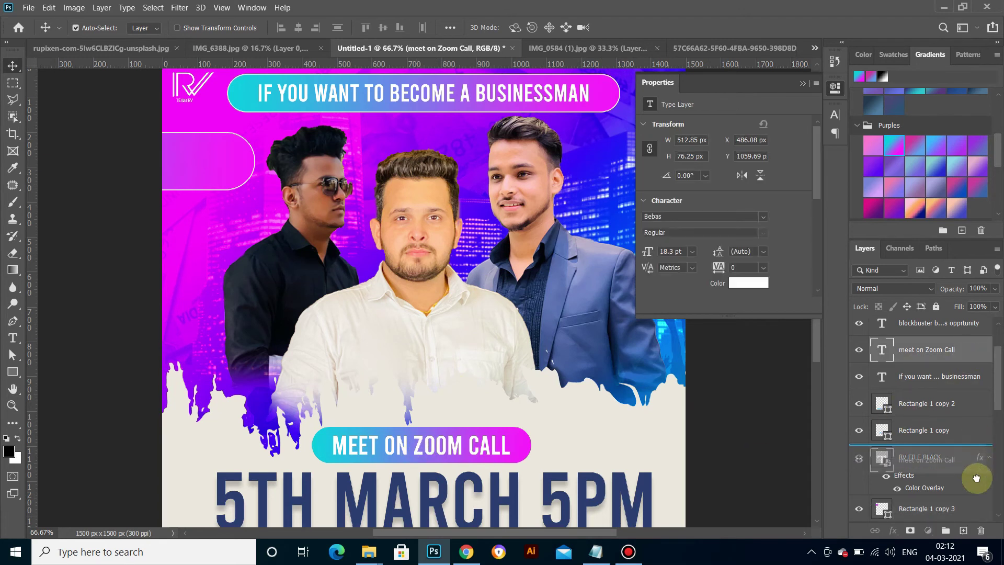
drag(410, 425, 244, 143)
double_click(233, 159)
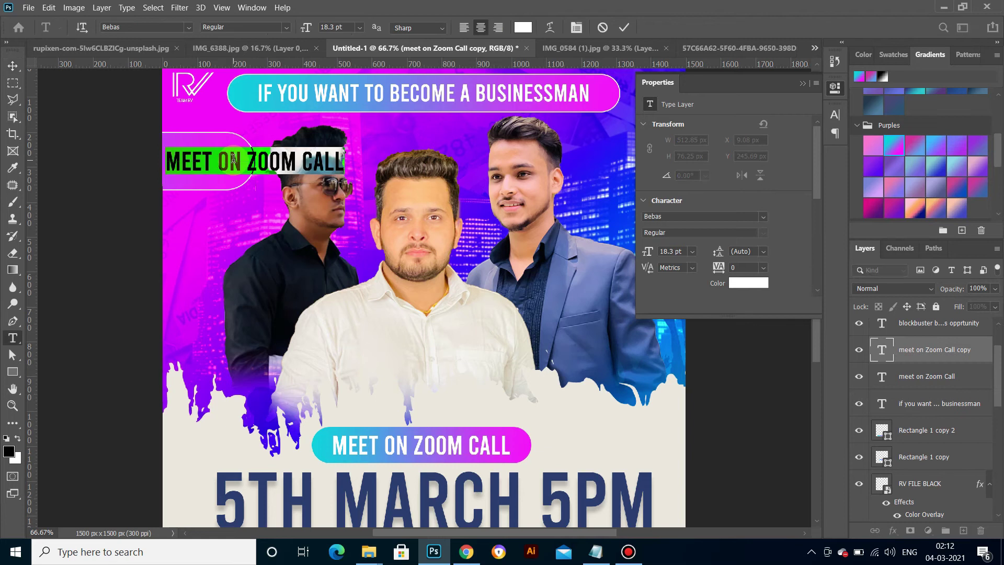
text(FOLLO)
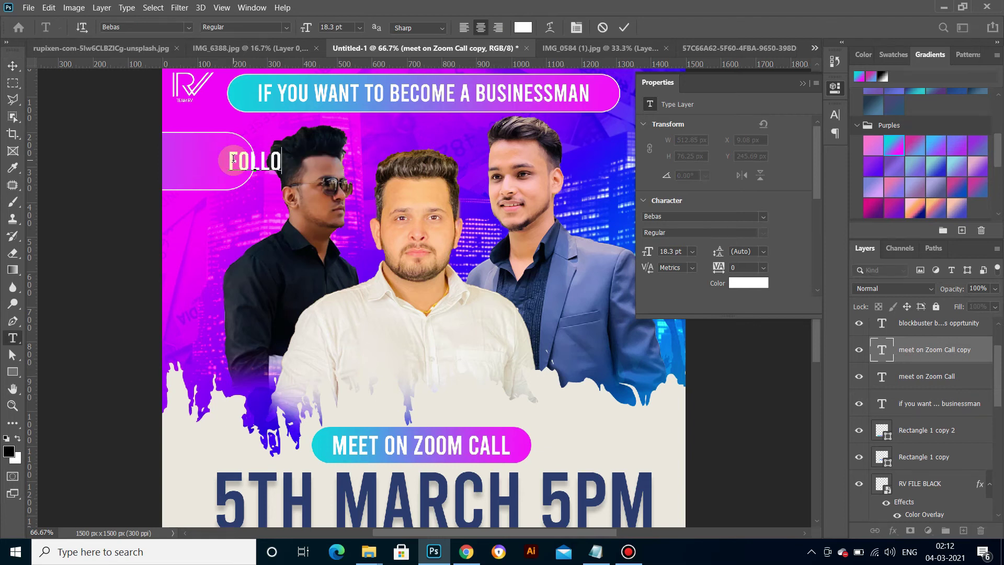
text(W)
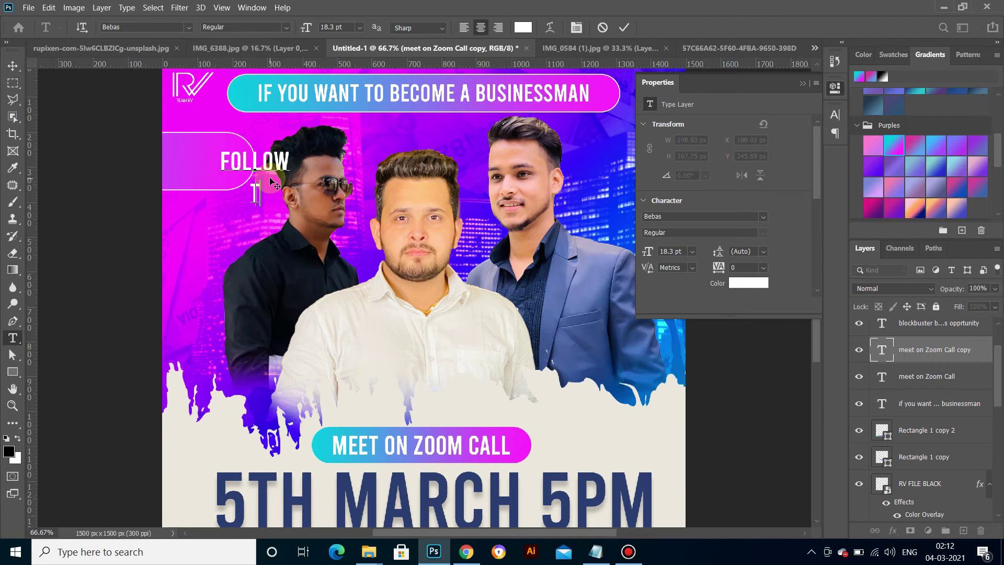
text( @TEAM)
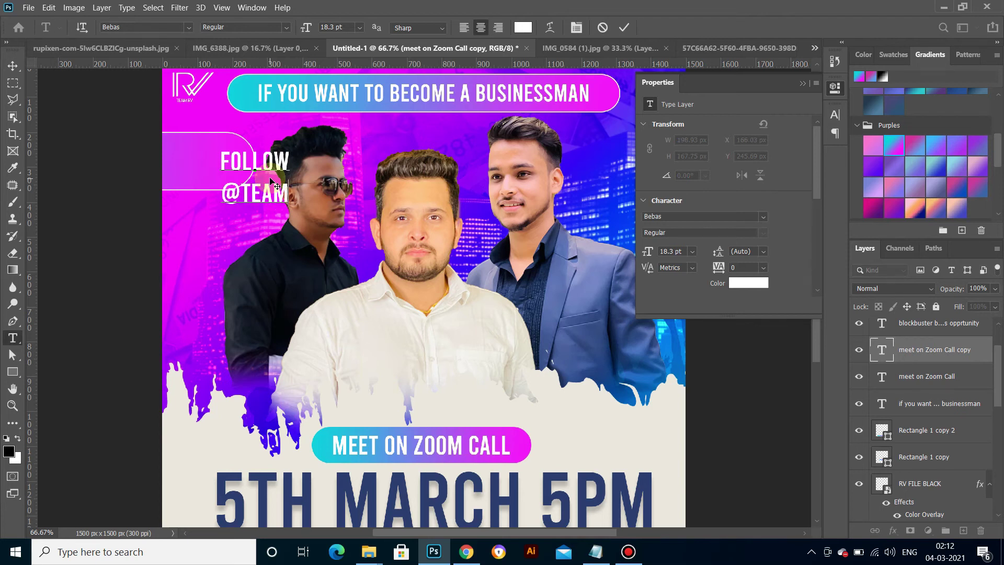
text(-)
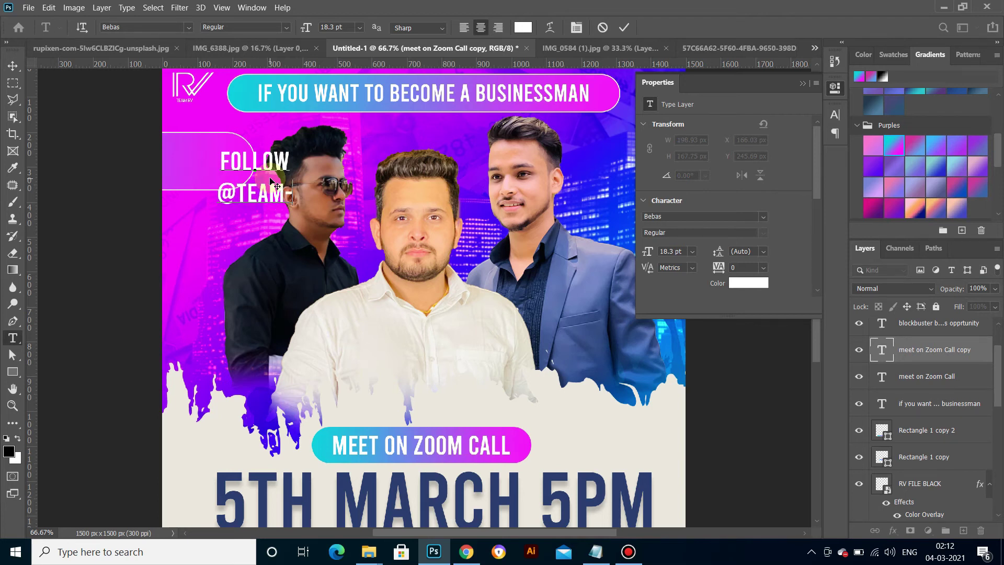
key(BackSpace)
text(_RVOFFIA)
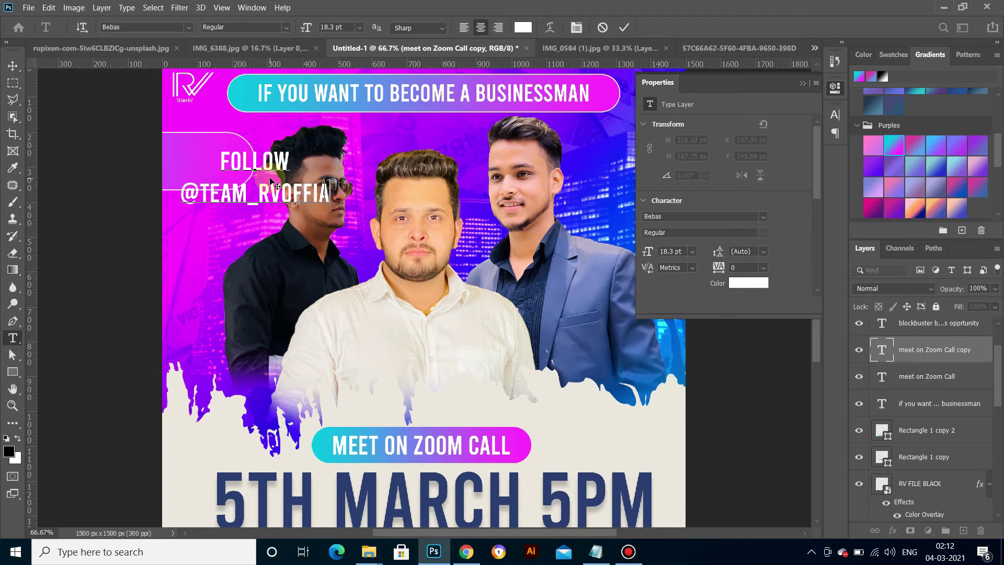
key(BackSpace)
text(CIA)
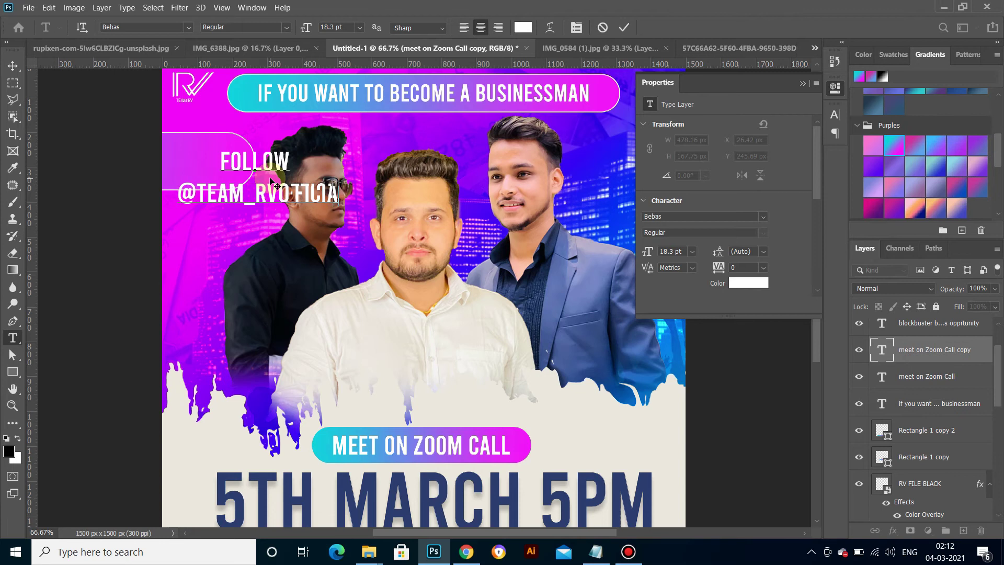
text(AL)
click(255, 211)
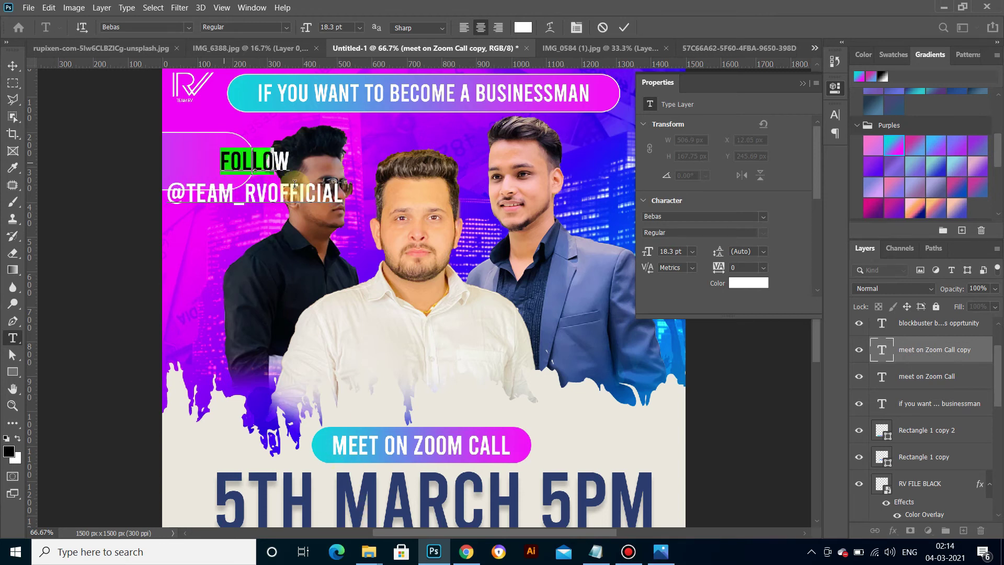
Step: Shrink the Follow text to 11.3 pt and tighten its line spacing
drag(219, 160, 355, 201)
click(835, 114)
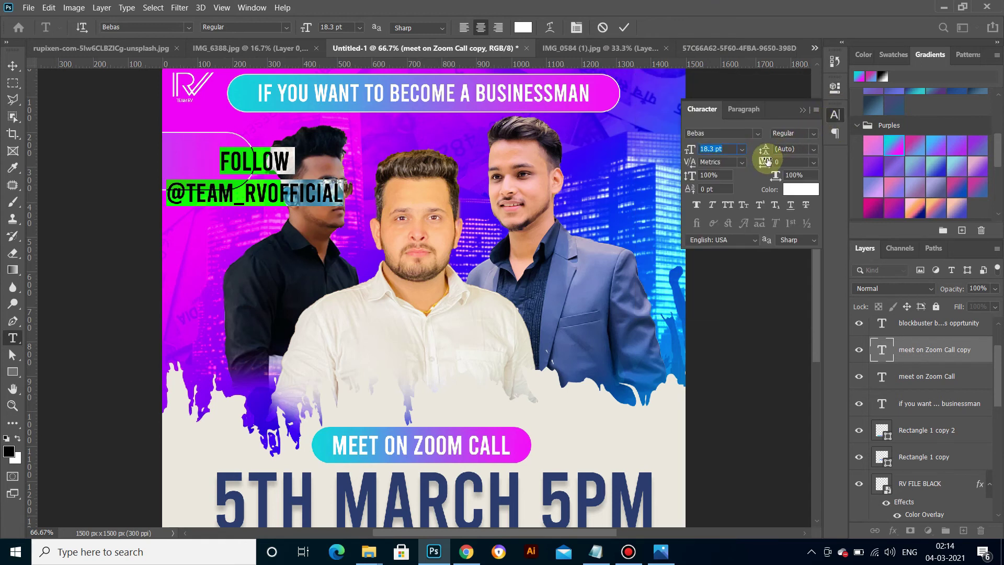
drag(765, 152, 761, 155)
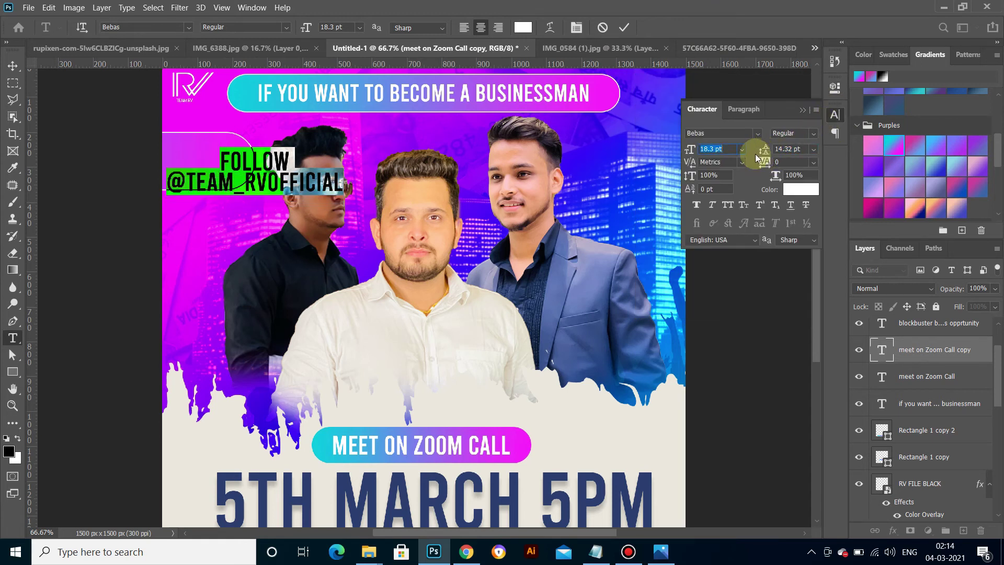
drag(690, 152, 698, 155)
drag(764, 152, 763, 154)
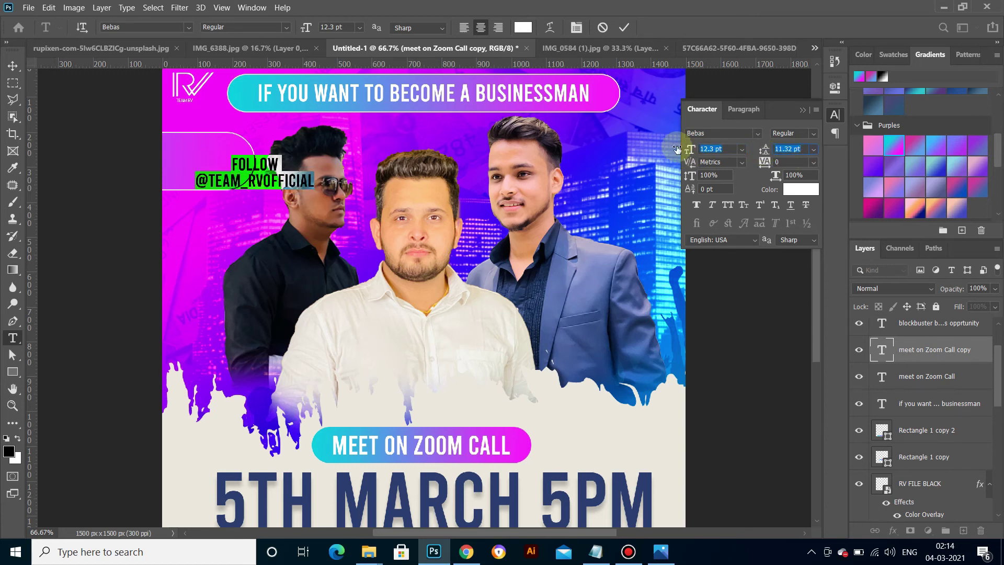
click(13, 67)
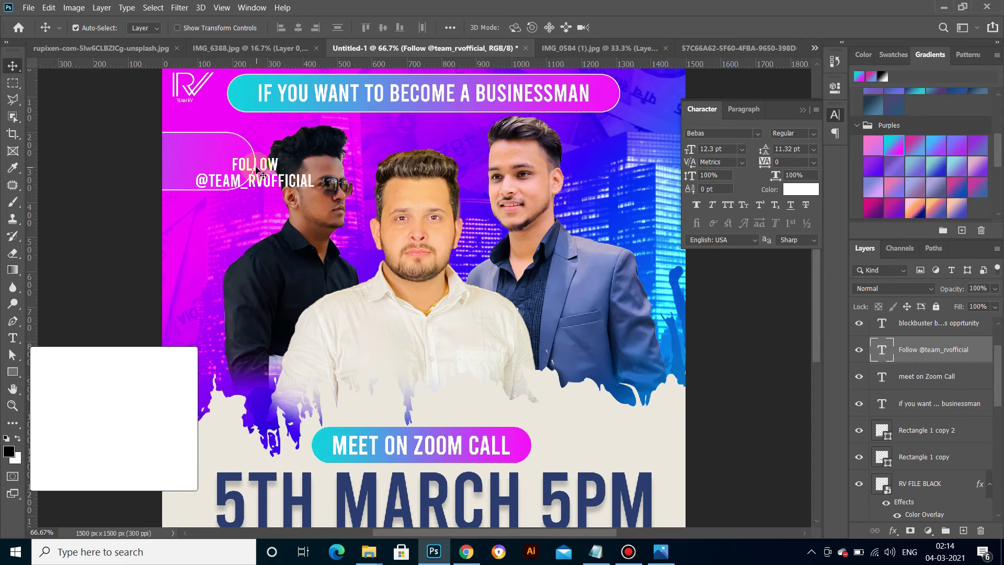
Step: Move the Follow text and its pill slightly lower, shrinking the text to 9.3 pt
drag(253, 171, 211, 161)
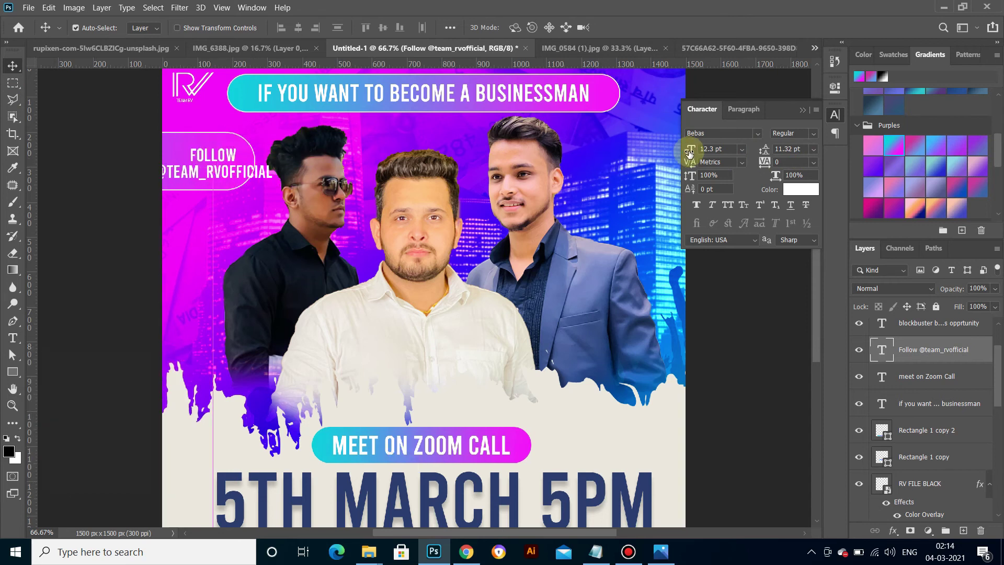
drag(688, 151, 690, 150)
click(208, 190)
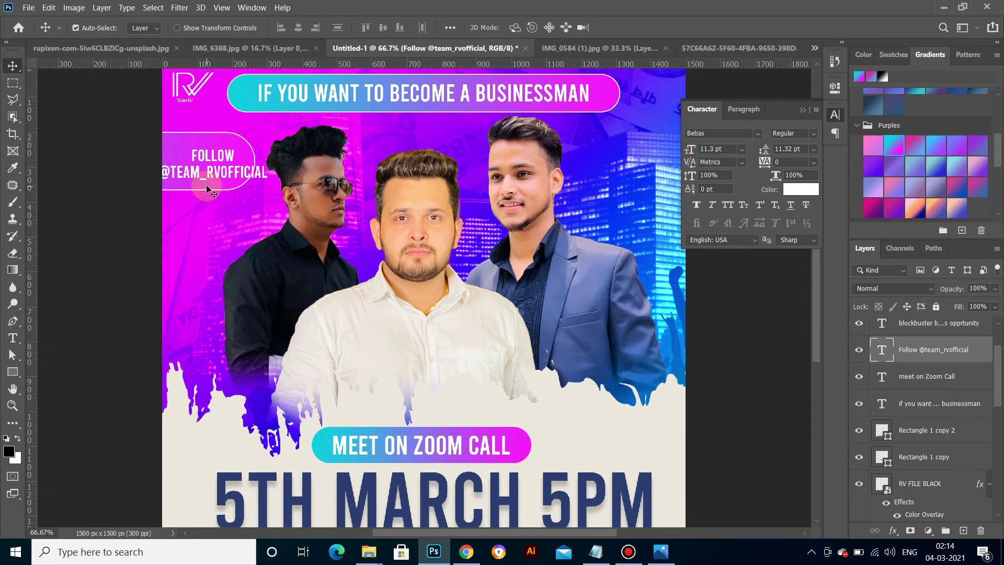
click(173, 138)
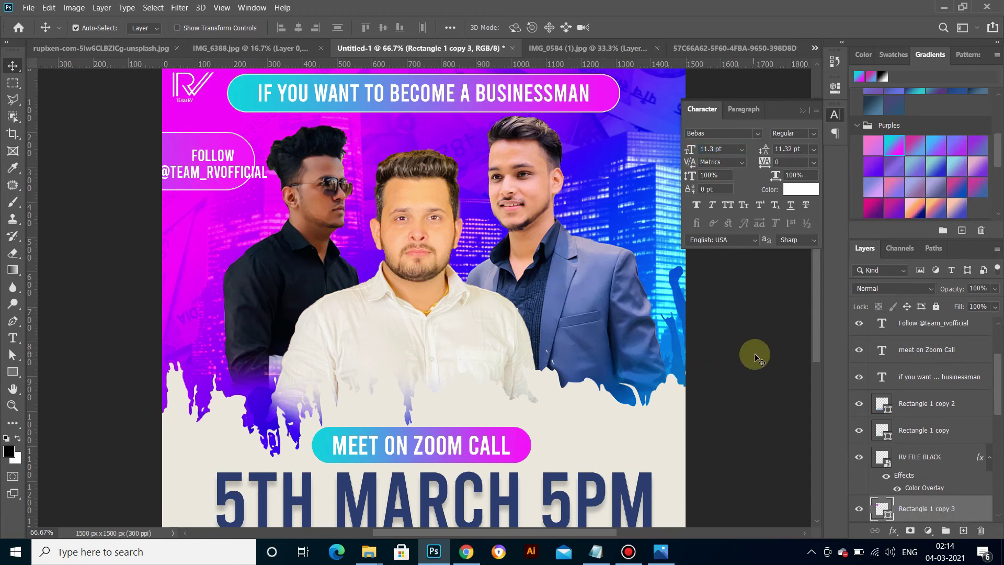
ctrl+click(959, 326)
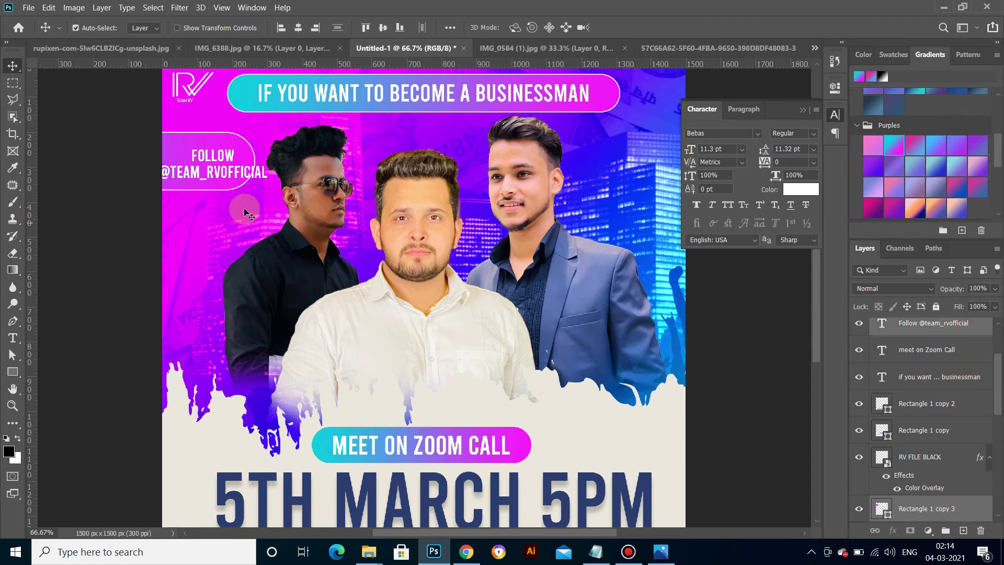
drag(204, 171, 209, 191)
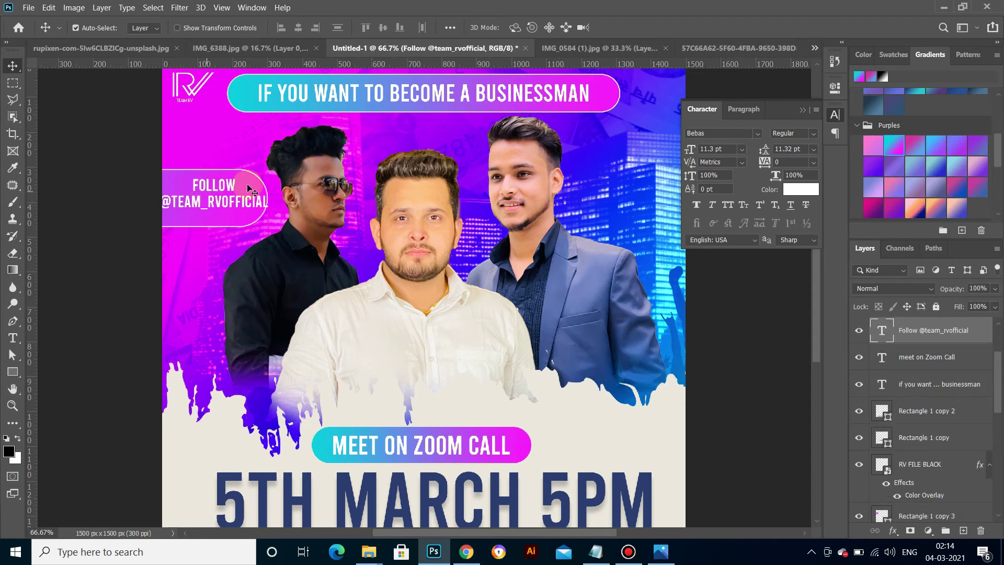
key(Down)
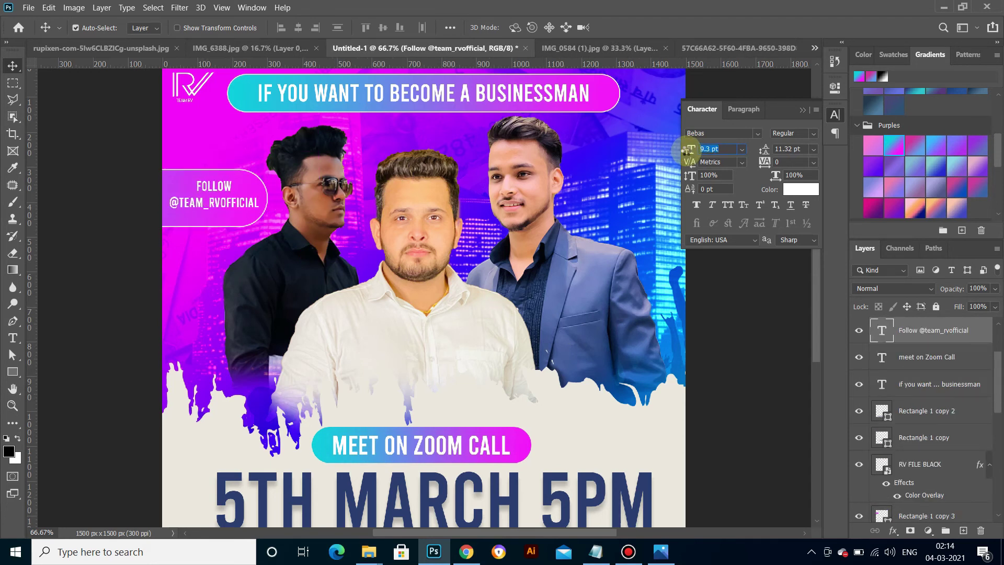
Step: Shorten the pill to about 131 px tall so it hugs the text
click(204, 220)
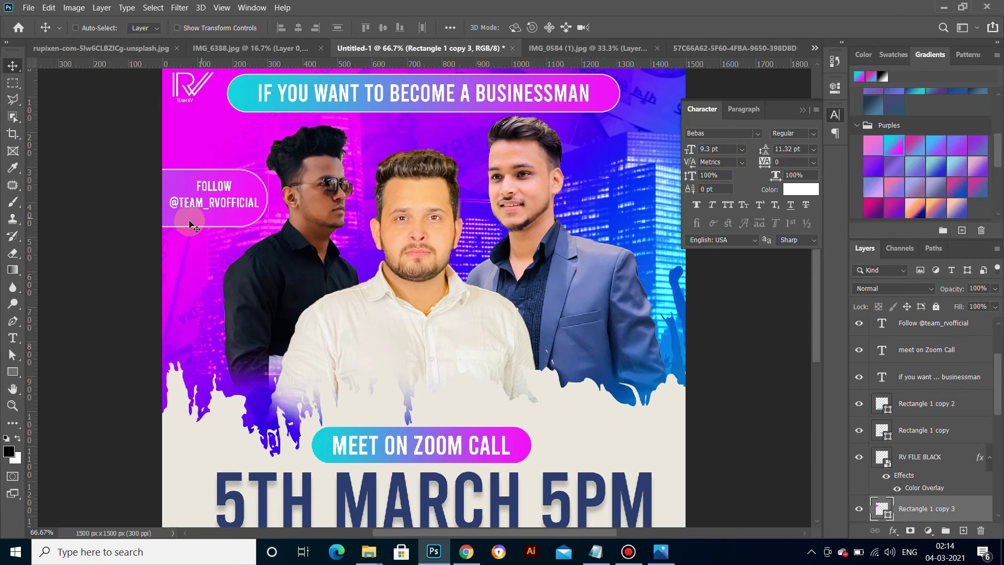
click(49, 7)
click(77, 278)
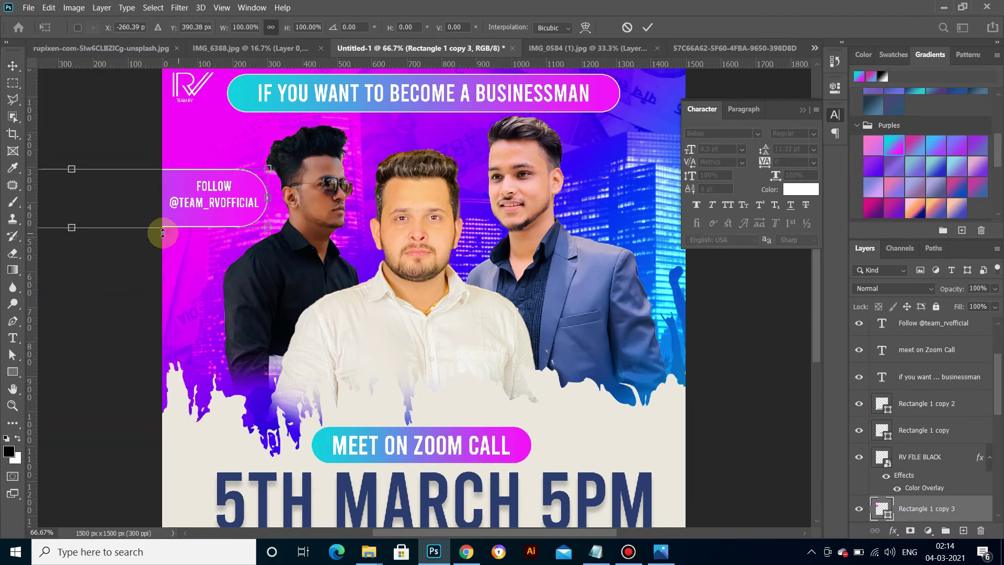
drag(74, 226, 83, 218)
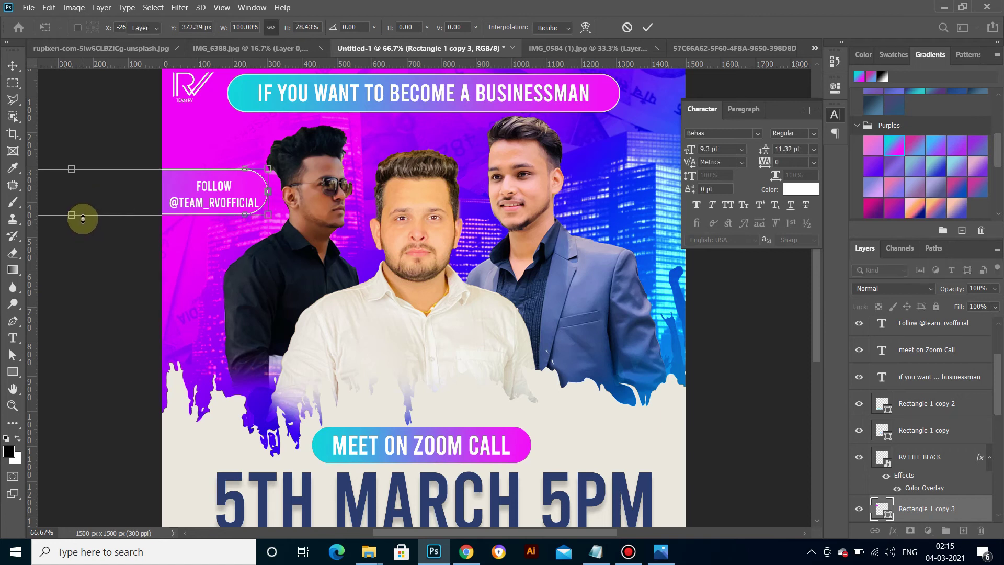
key(Return)
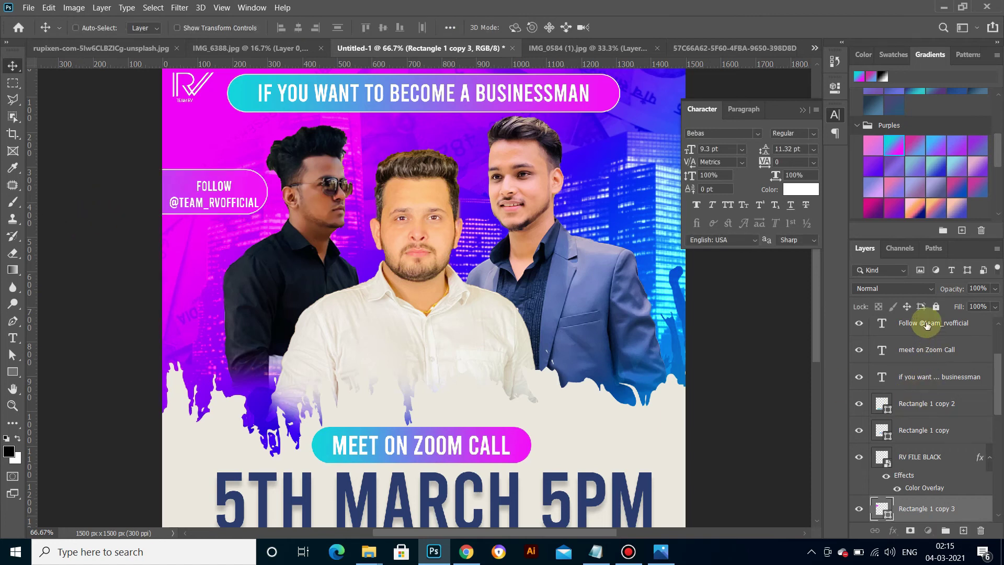
Step: Centre the Follow text vertically in the pill and nudge it slightly left
ctrl+click(926, 325)
click(382, 27)
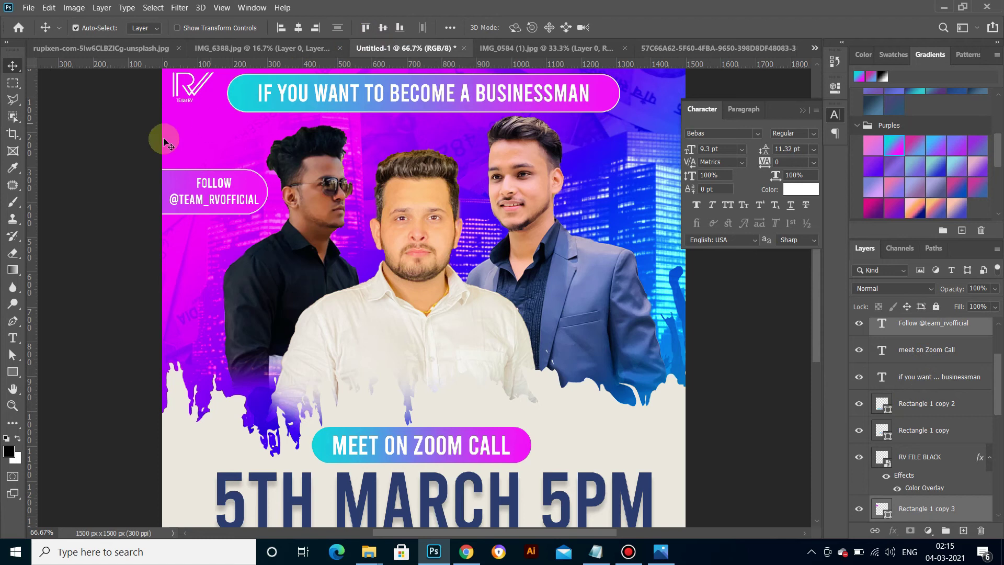
click(215, 187)
key(Left)
key(Left)
key(Left)
key(Left)
key(Left)
key(Left)
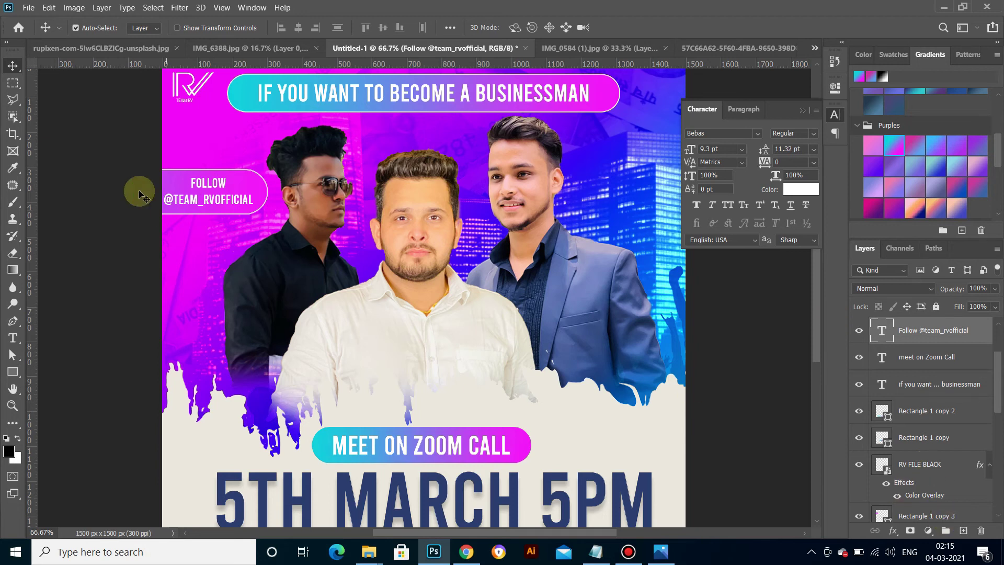
click(162, 173)
Step: Set the Follow pill's gradient fill angle to -174° to reverse its colours
click(12, 372)
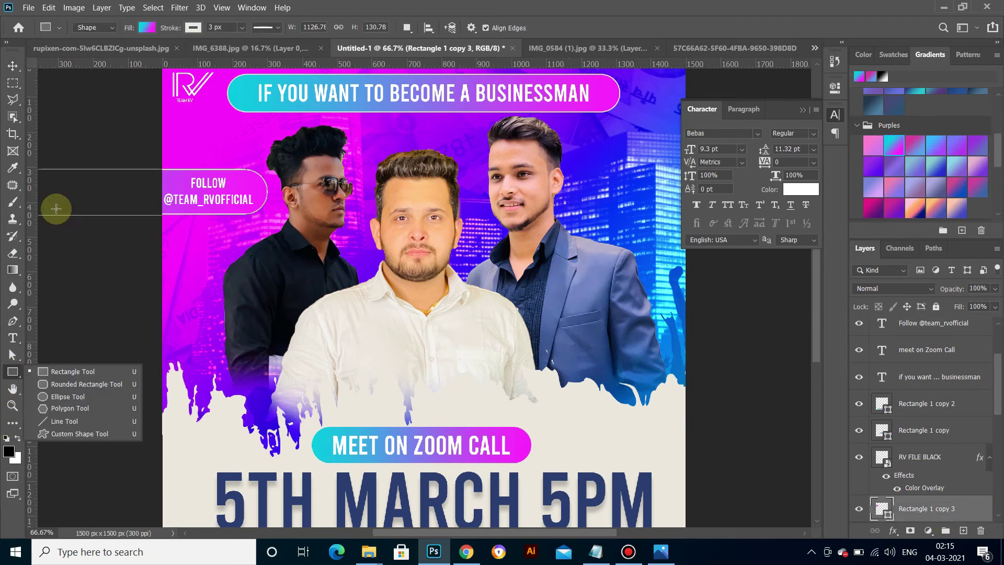
click(146, 29)
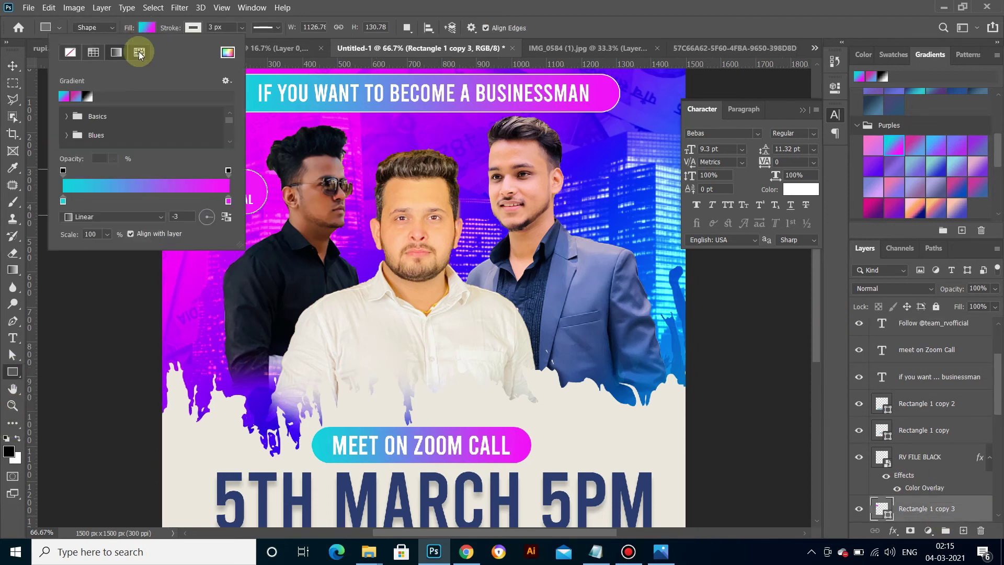
click(184, 219)
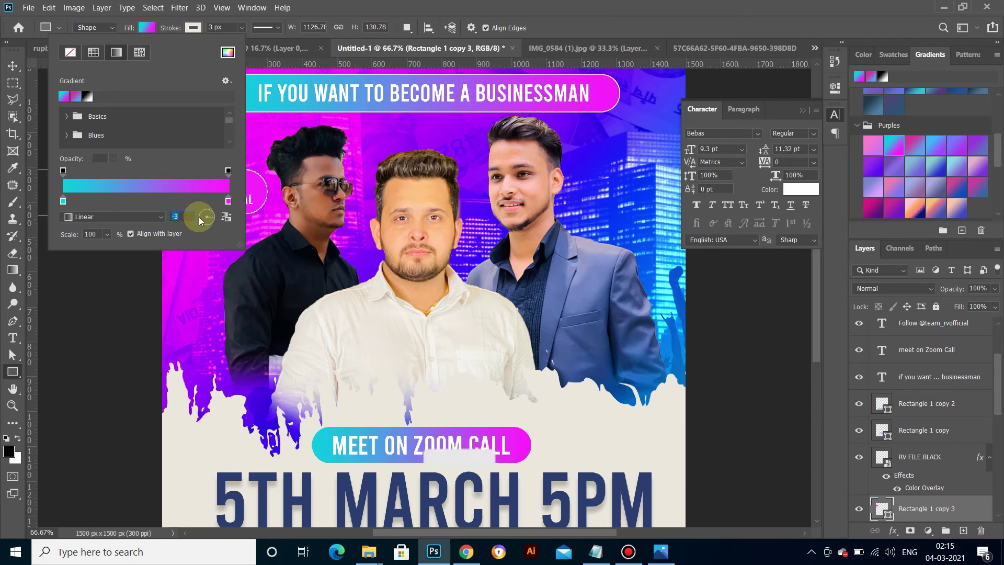
key(Return)
click(146, 27)
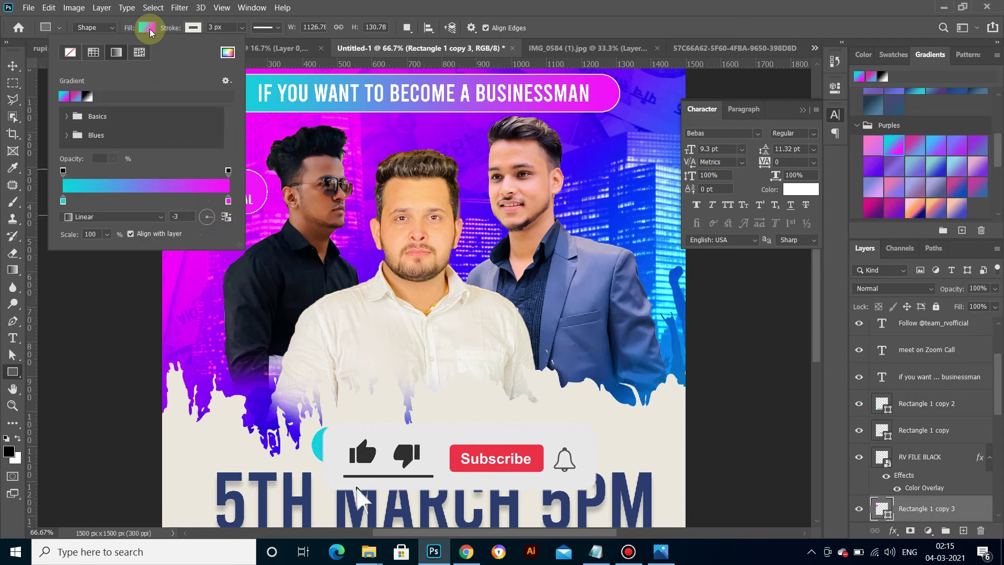
click(199, 218)
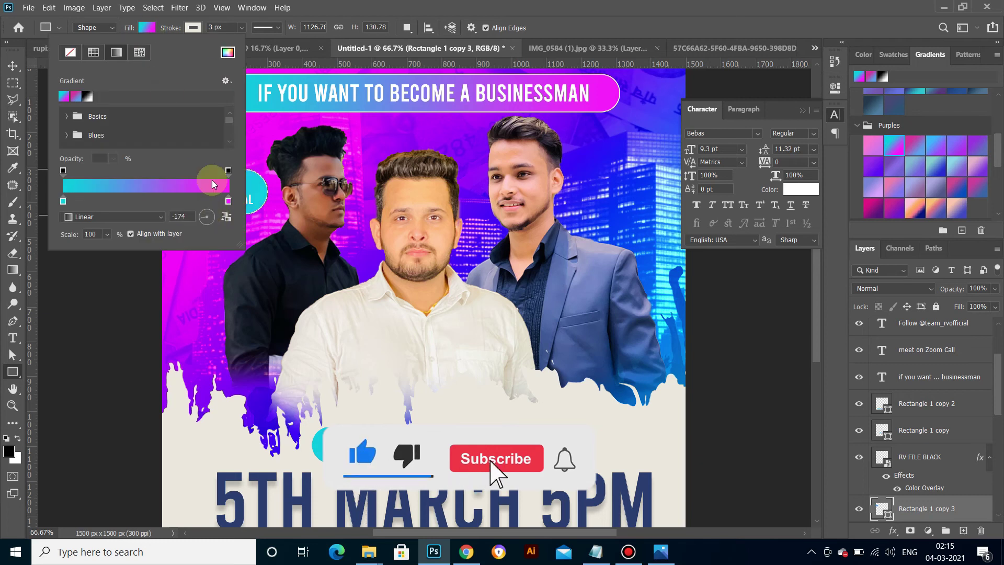
click(364, 5)
click(12, 66)
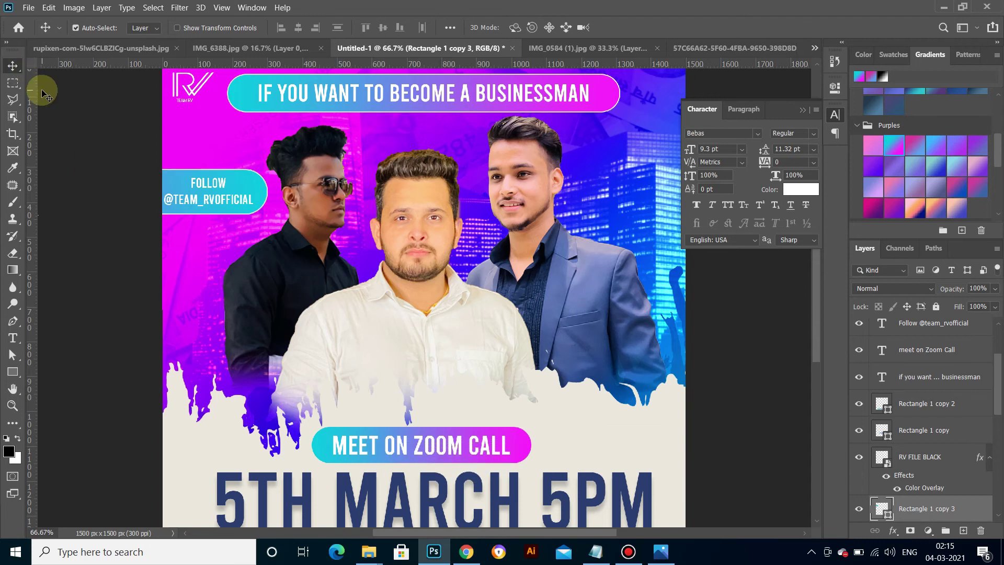
Step: Select the Layer 4 photo layer of the middle man
click(42, 91)
click(313, 186)
click(929, 530)
Step: Add a Brightness/Contrast adjustment layer with brightness raised to 73
click(923, 345)
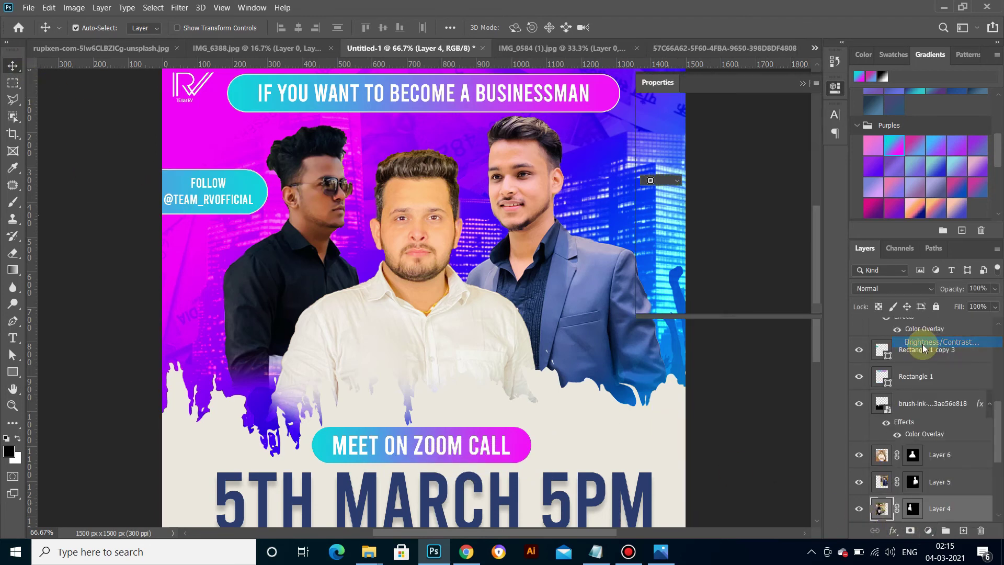
drag(724, 162, 745, 166)
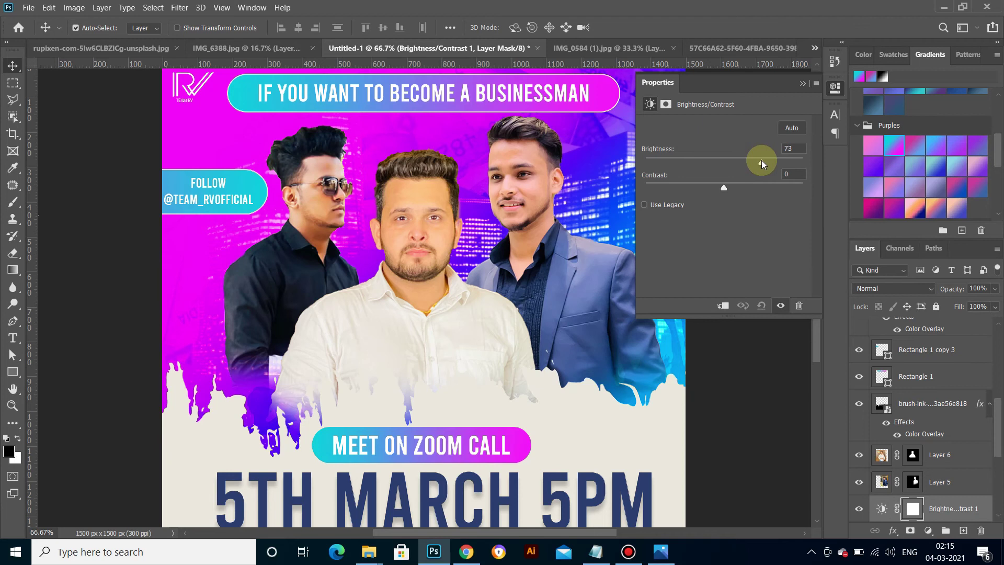
click(835, 86)
scroll(962, 444, down, 3)
Step: Clip the adjustment to the middle man and set Brightness 90, Contrast about 9
right_click(956, 354)
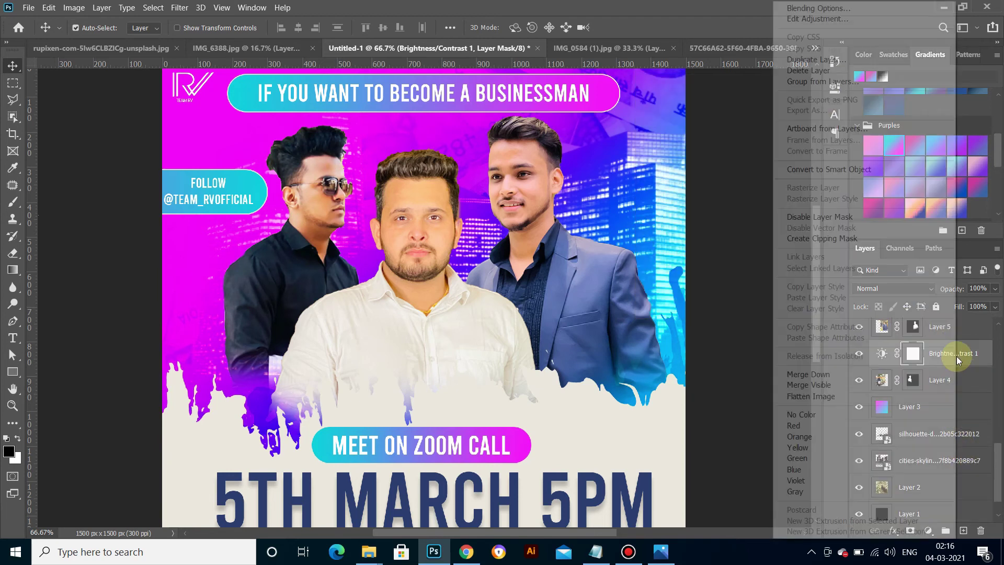
click(819, 240)
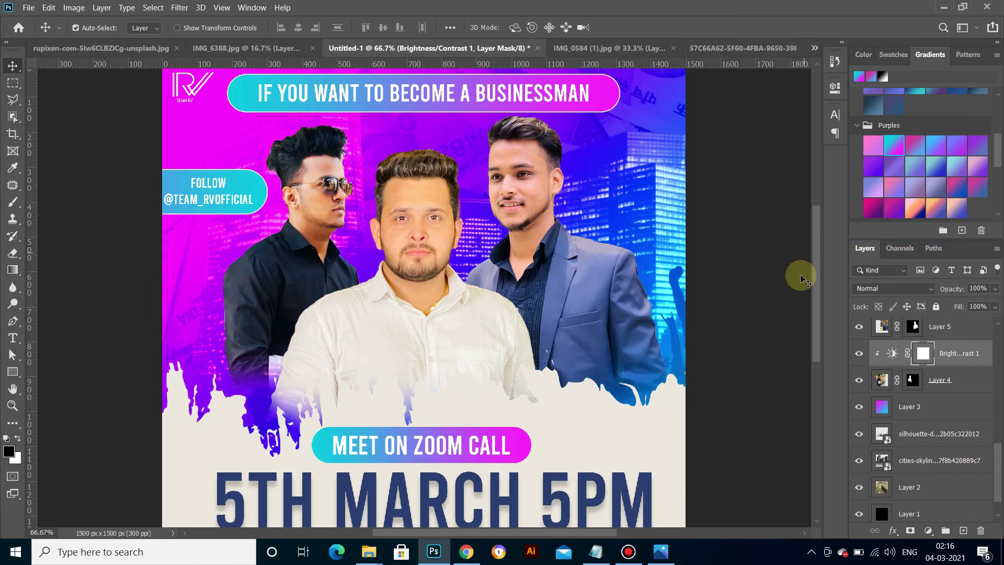
double_click(898, 355)
drag(726, 187, 735, 191)
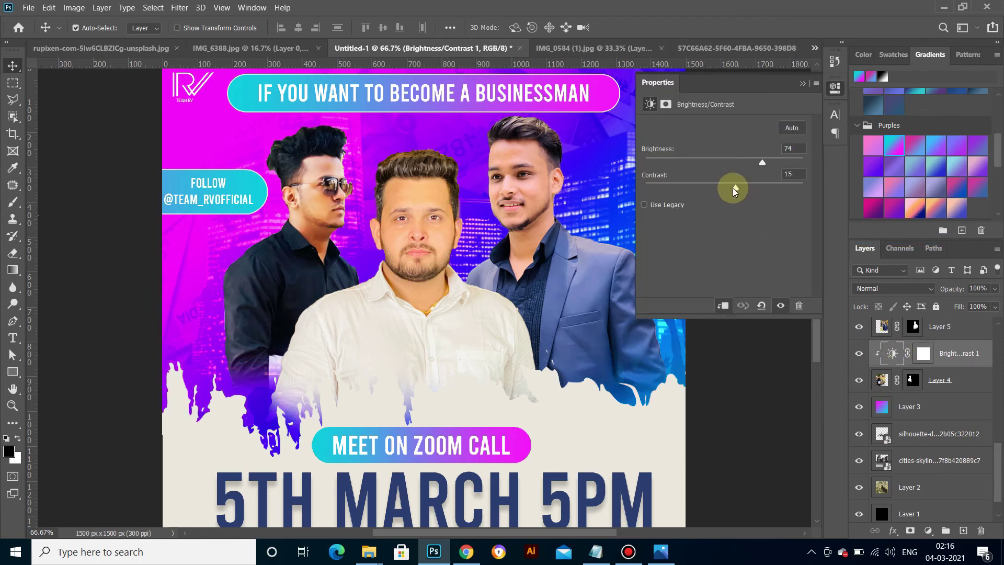
drag(774, 164, 771, 162)
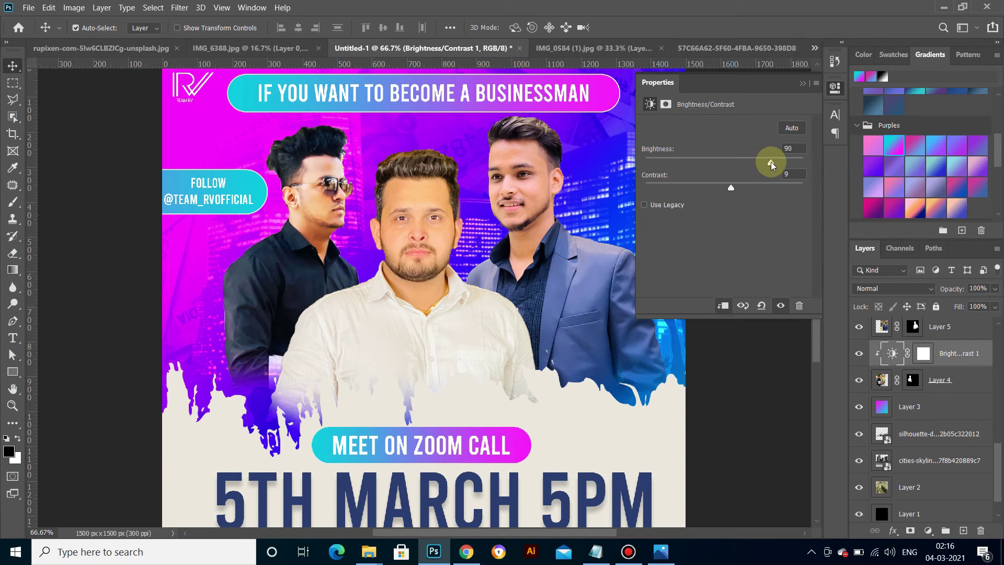
click(835, 87)
click(517, 184)
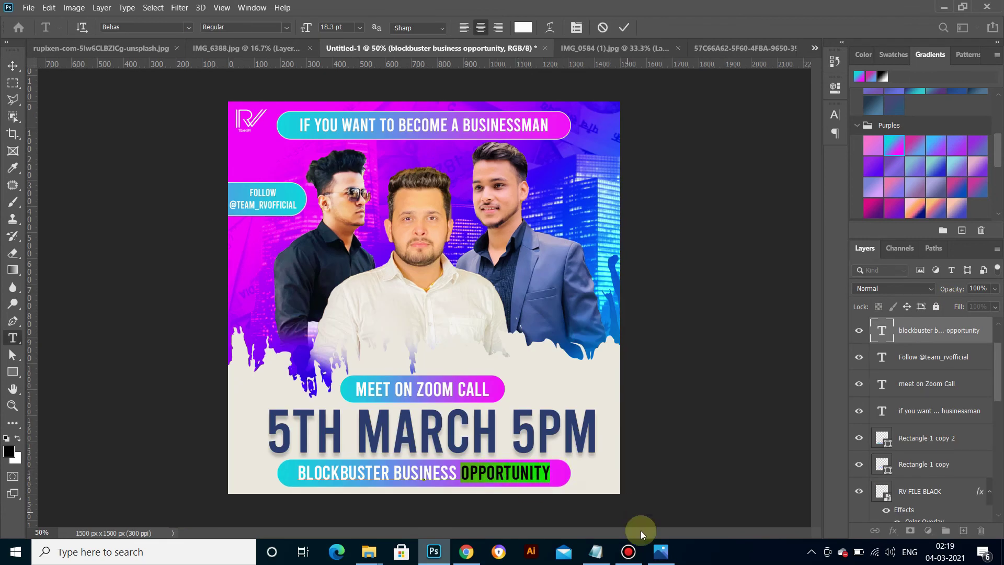
Step: Copy the word 'opportunity' from the Notepad notes
click(596, 550)
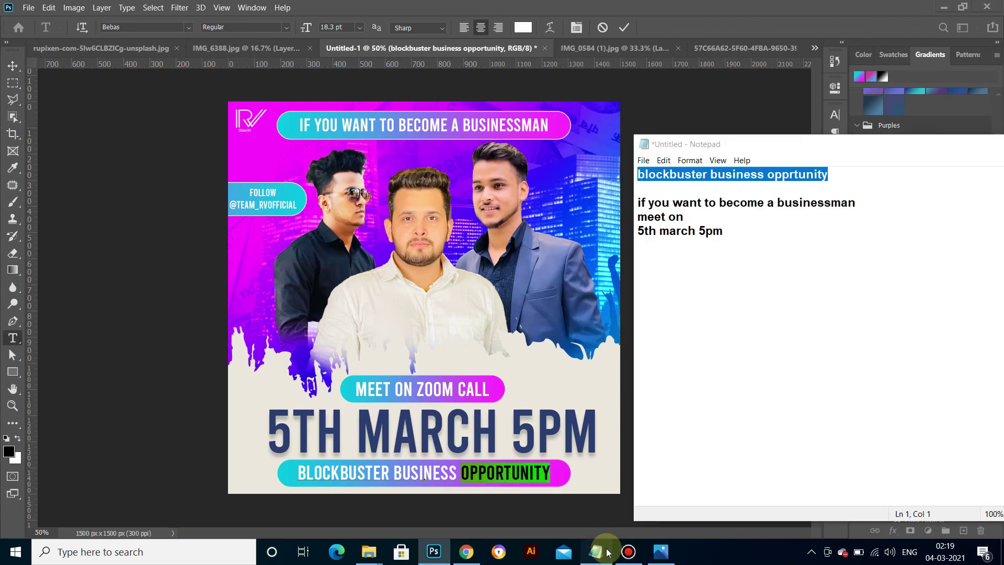
click(791, 176)
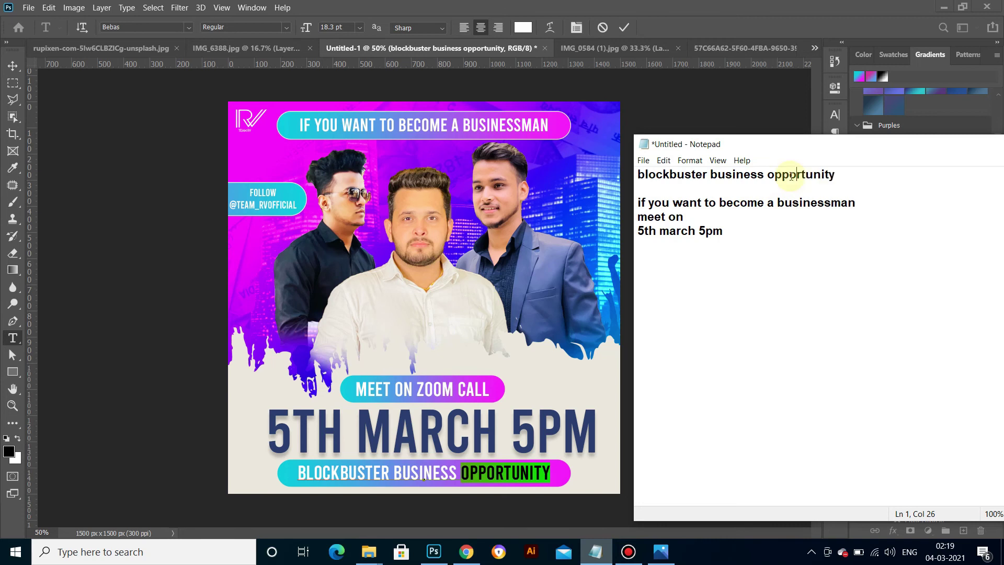
drag(767, 174, 841, 175)
right_click(825, 175)
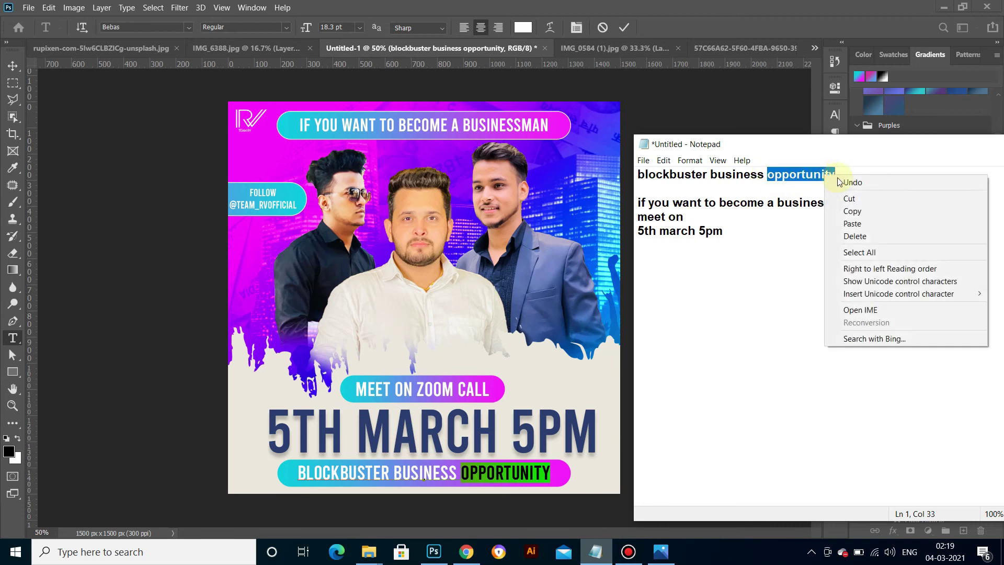
click(869, 209)
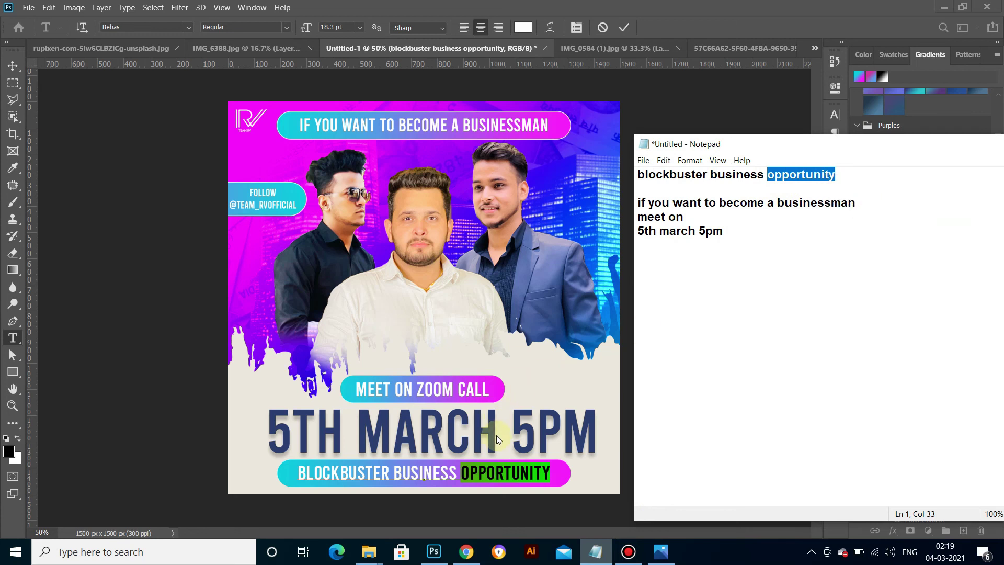
Step: Paste 'opportunity' over the highlighted word in the bottom pill and commit the text
click(496, 462)
right_click(497, 470)
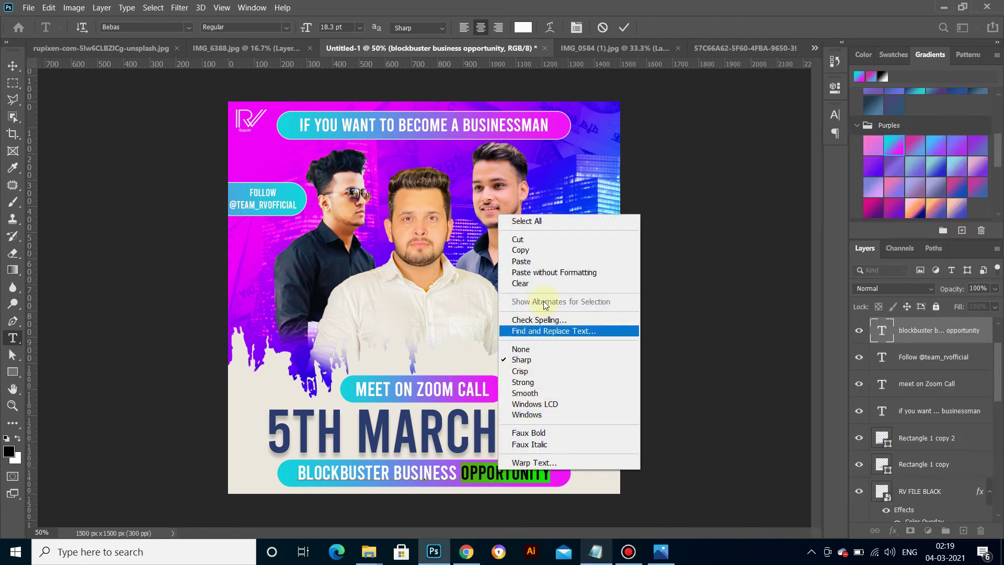
click(542, 262)
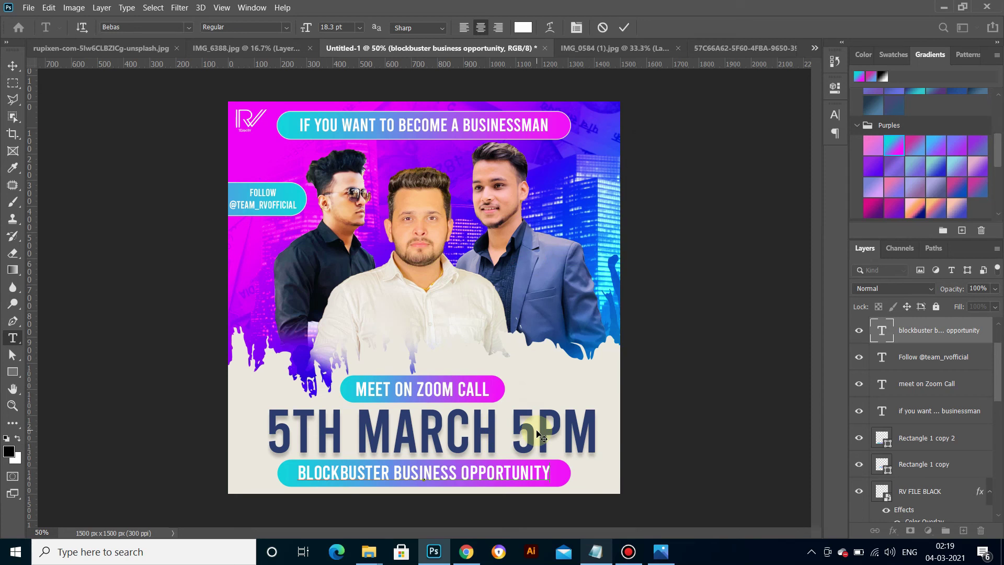
key(Escape)
key(v)
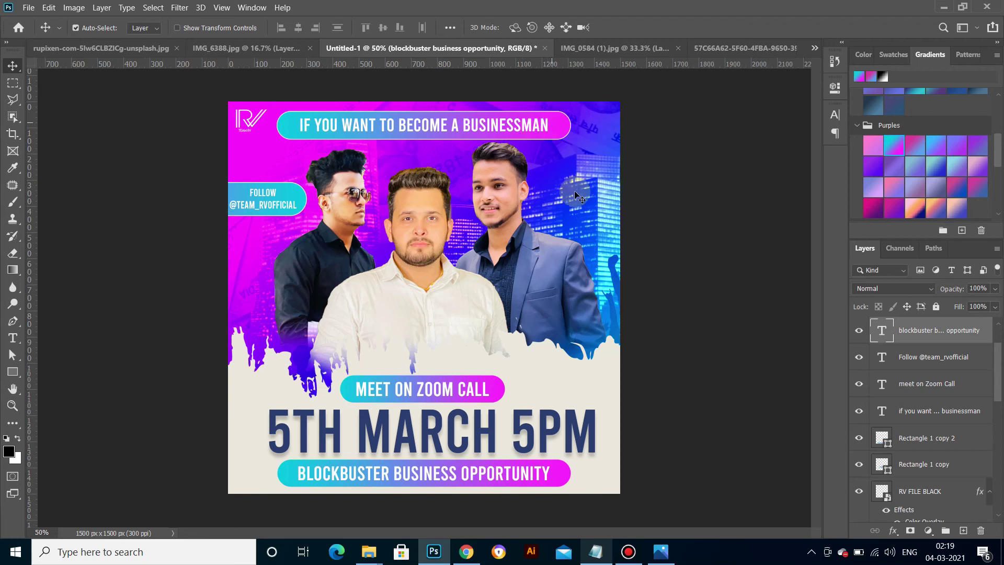
Step: Select the headline pill and text, Zoom Call pill and text, and Blockbuster pill layers
click(565, 152)
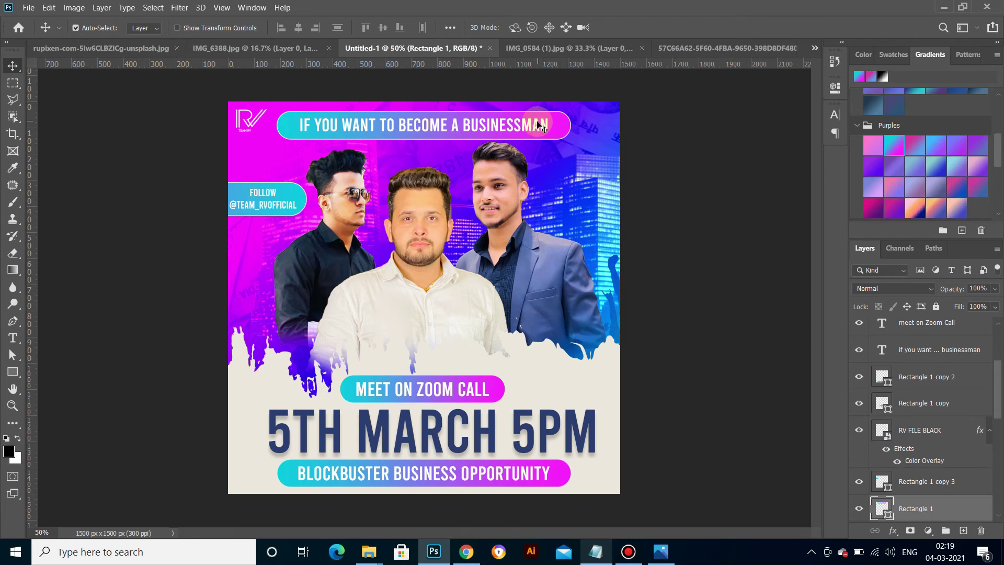
shift+click(539, 125)
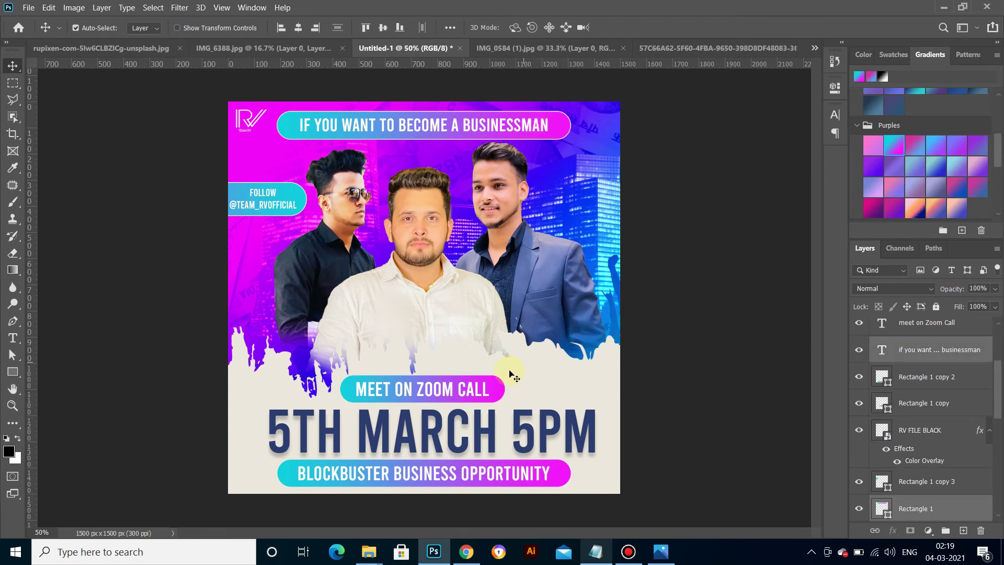
shift+click(500, 391)
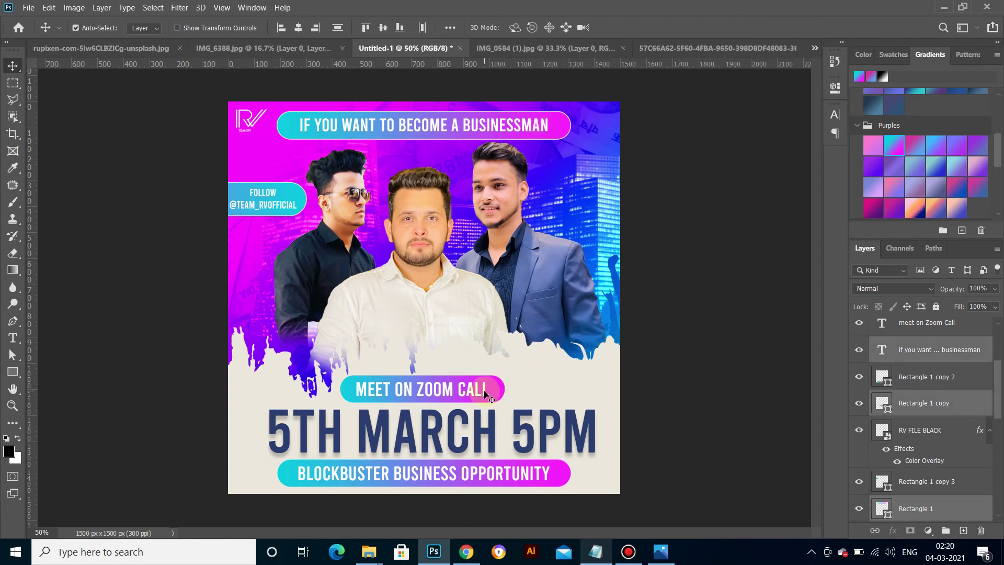
shift+click(484, 392)
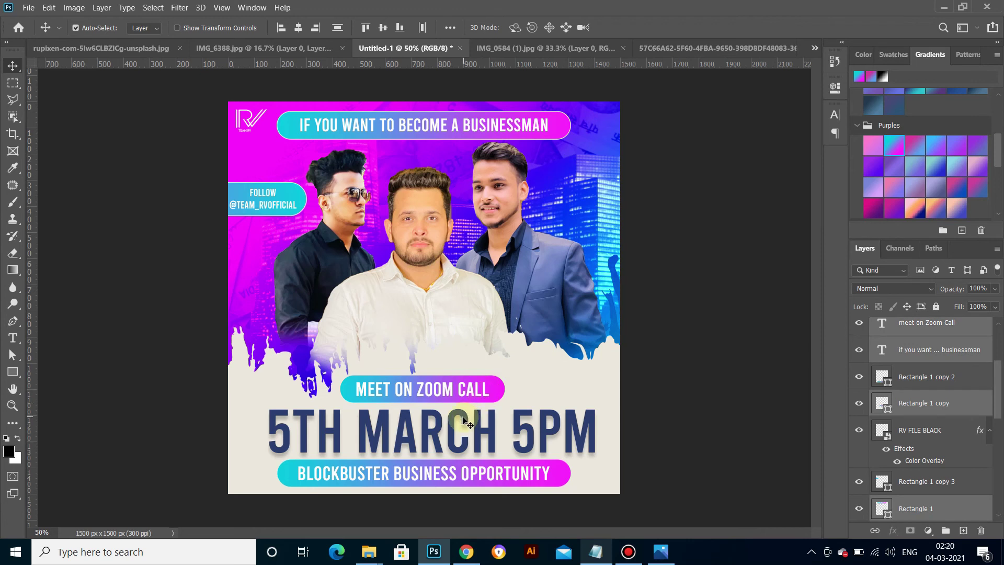
shift+click(565, 480)
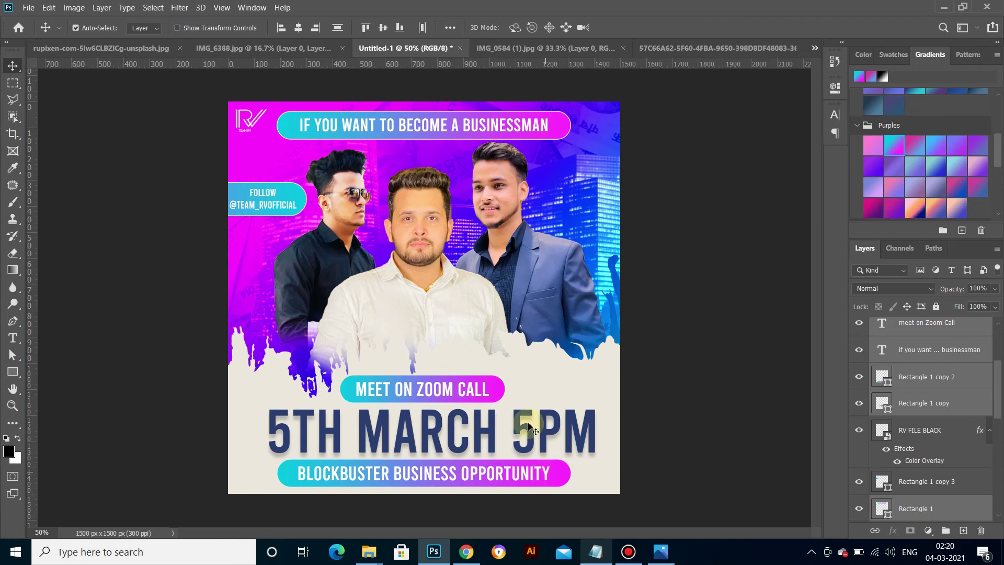
Step: Select the whole canvas and align the chosen layers to its horizontal centre
click(154, 8)
click(163, 21)
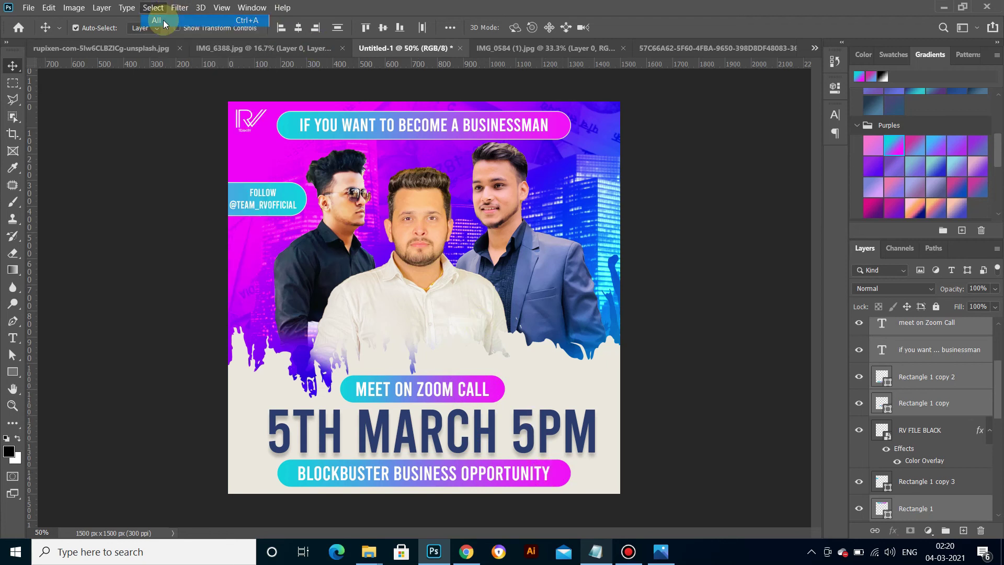
click(297, 30)
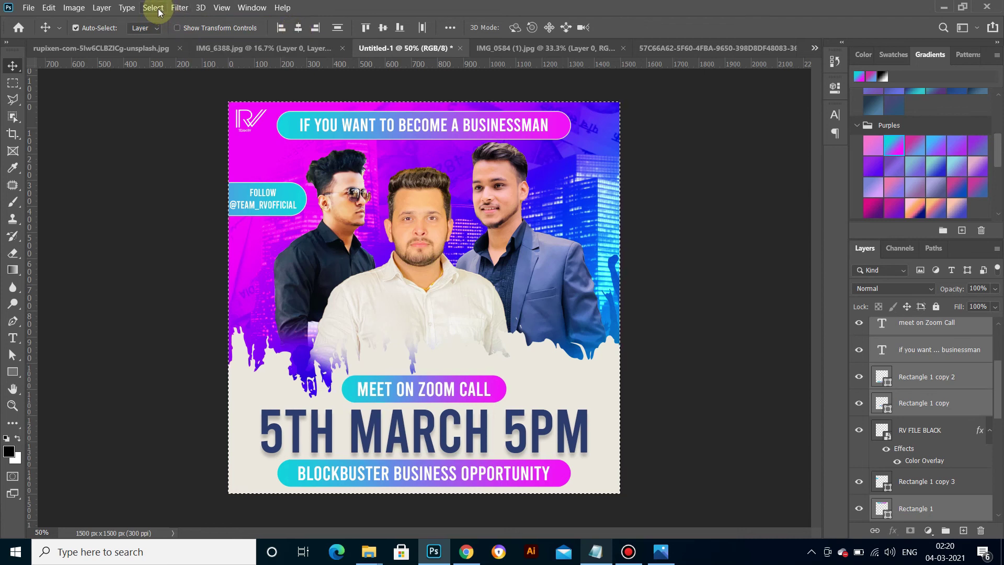
click(67, 11)
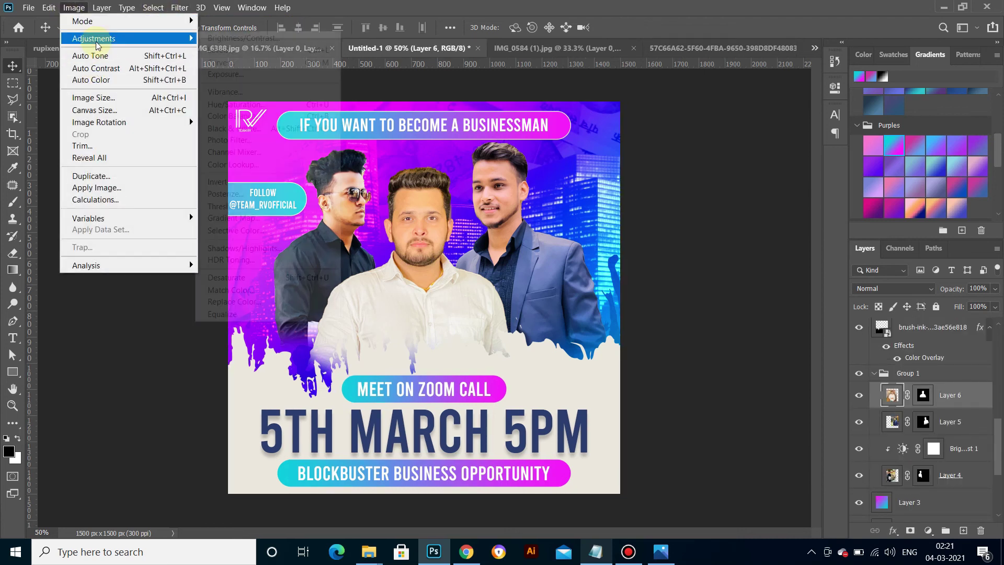
mouse_move(93, 38)
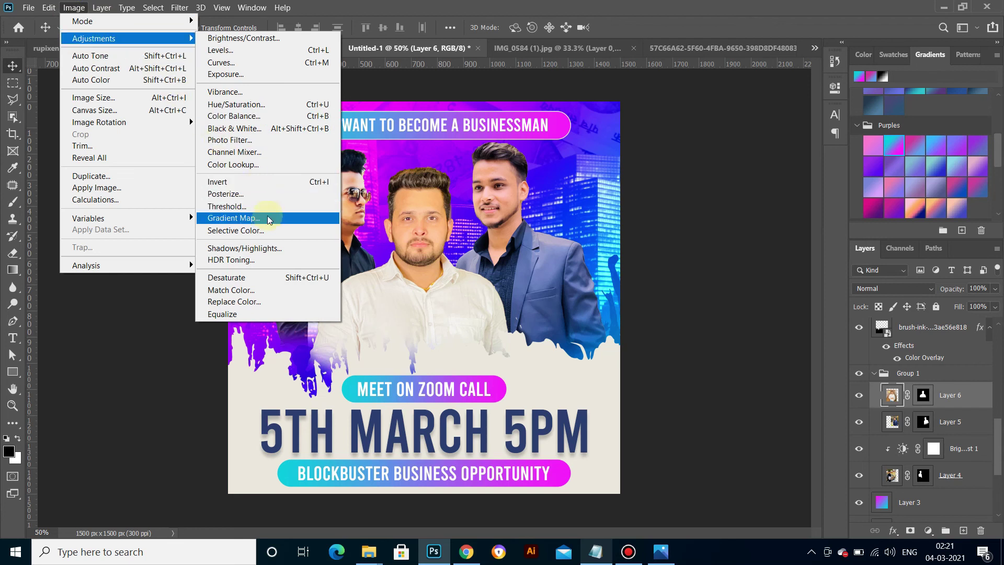
Step: Try Match Color with Neutralize and higher Luminance on the middle man, then cancel it
click(253, 290)
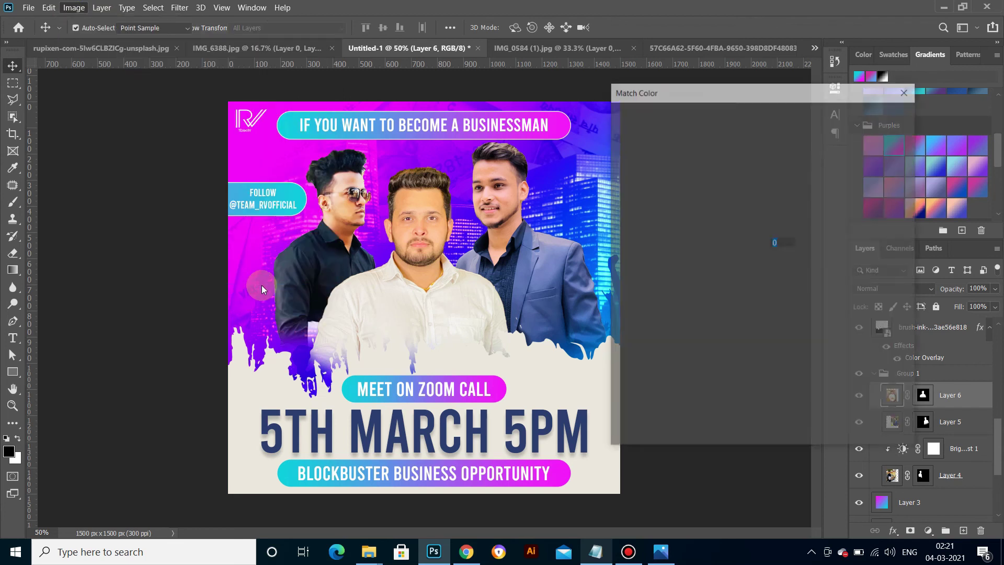
click(729, 366)
click(687, 275)
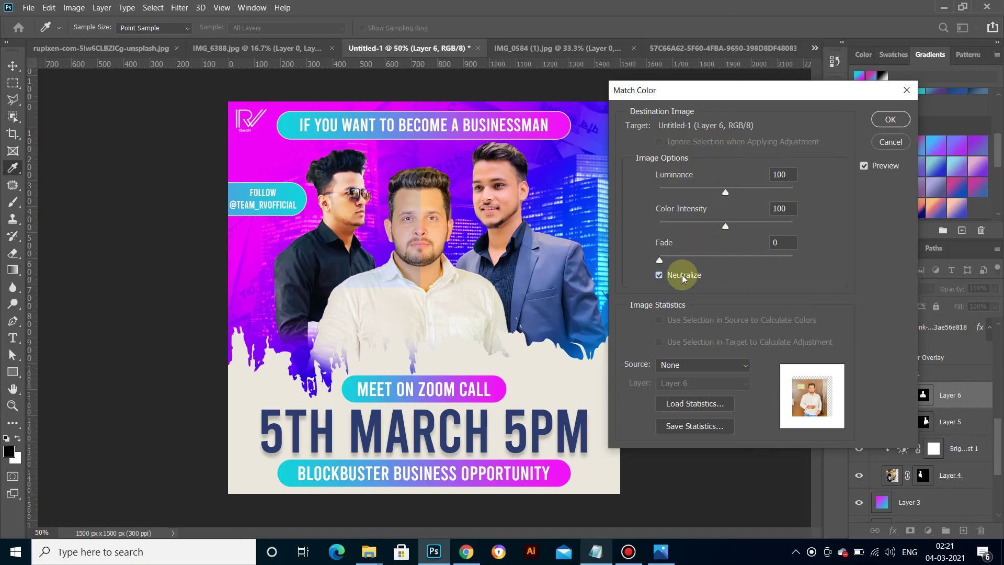
mouse_move(725, 192)
mouse_down()
mouse_move(747, 192)
mouse_move(714, 194)
mouse_move(703, 226)
mouse_move(740, 218)
mouse_up()
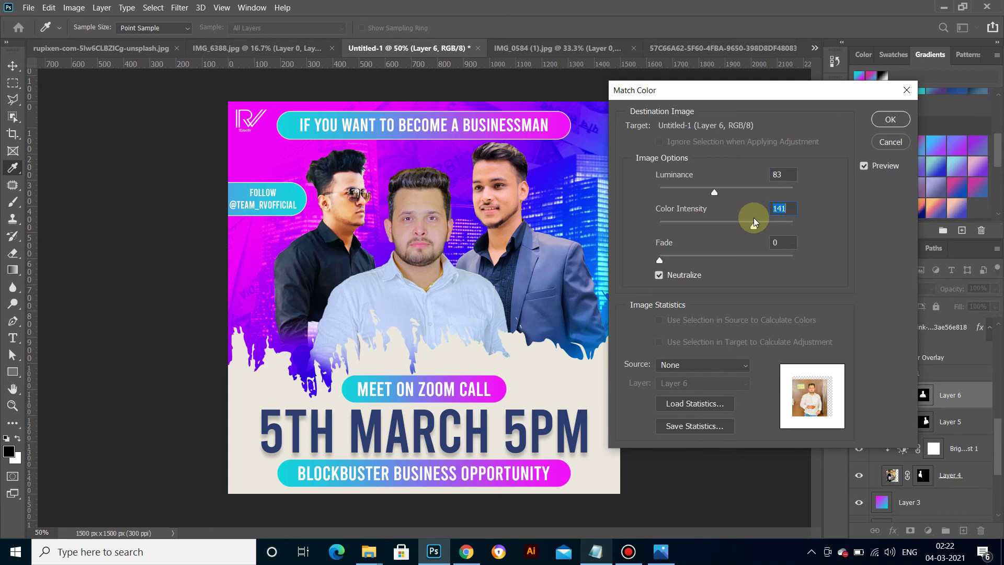
click(890, 143)
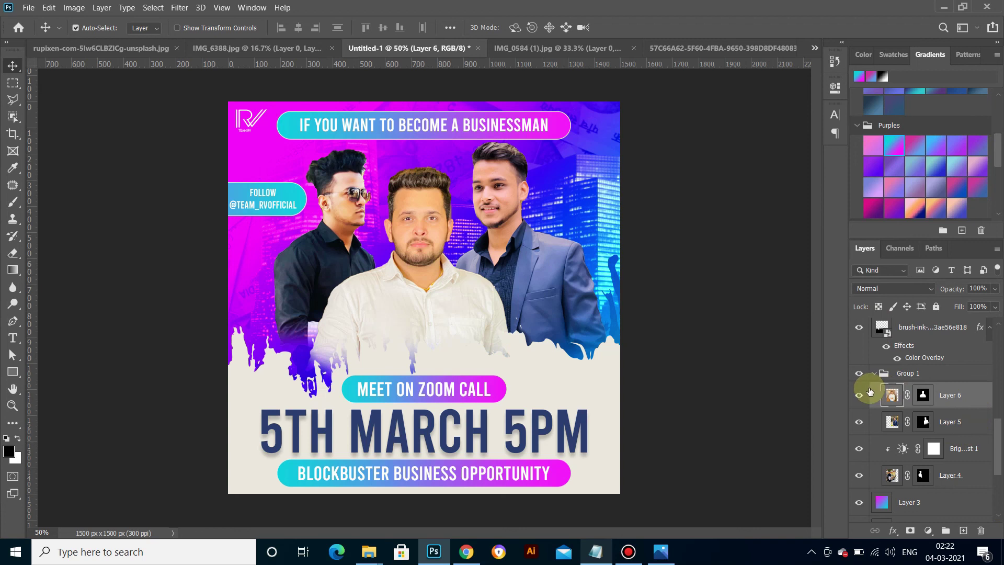
Step: Expand Group 1 and select Layer 6 for another image adjustment
click(874, 374)
click(874, 374)
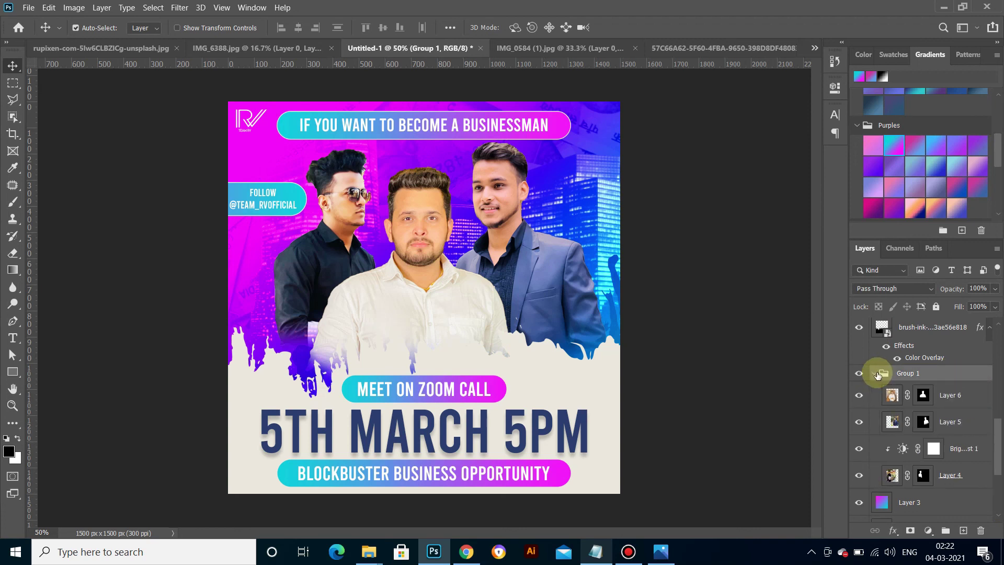
click(961, 399)
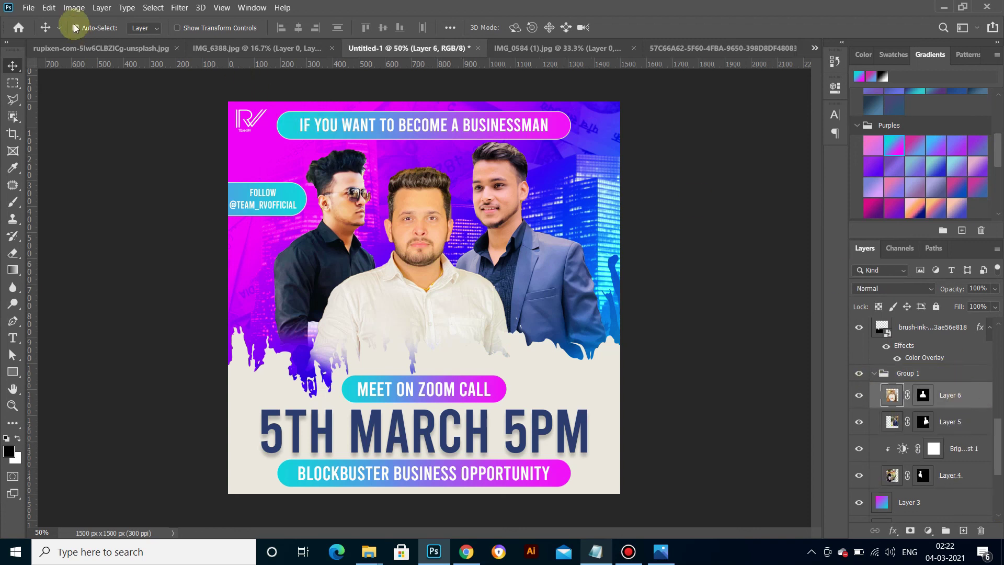
click(73, 8)
mouse_move(93, 39)
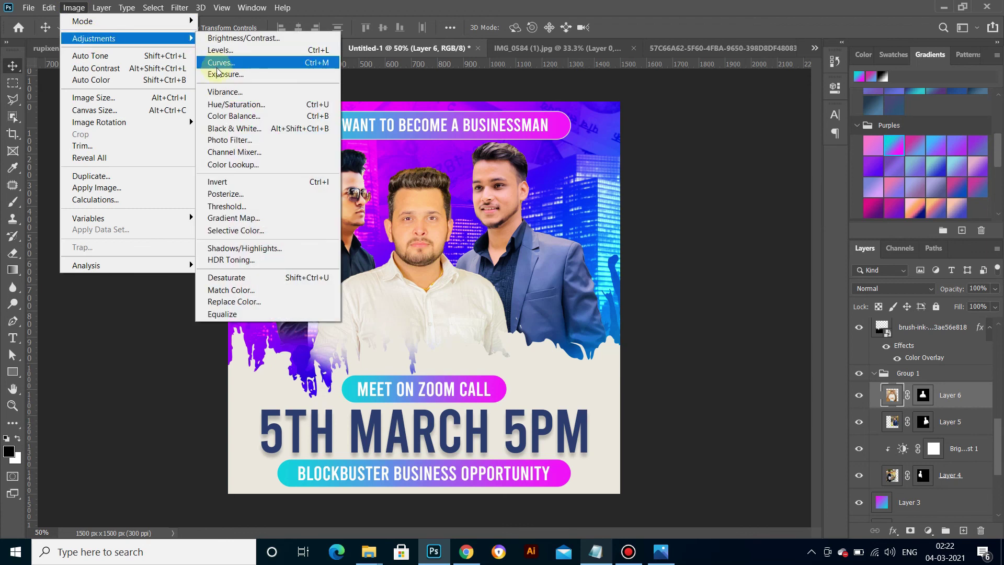
Step: Reopen Match Color on Layer 6, trying Luminance, Color Intensity and Fade with Neutralize on
click(231, 290)
mouse_move(726, 193)
mouse_down()
mouse_move(712, 194)
mouse_move(743, 226)
mouse_up()
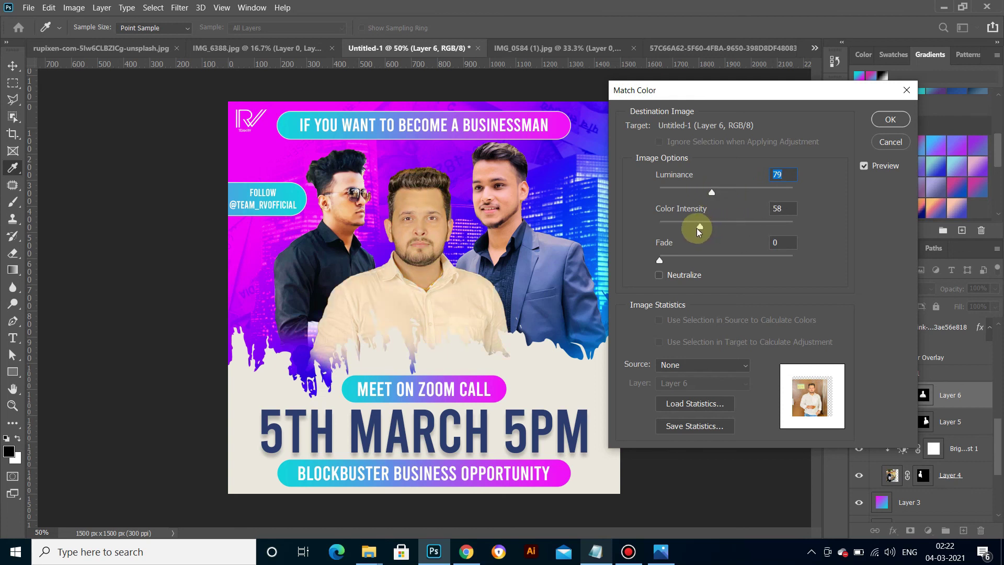
drag(744, 226, 743, 227)
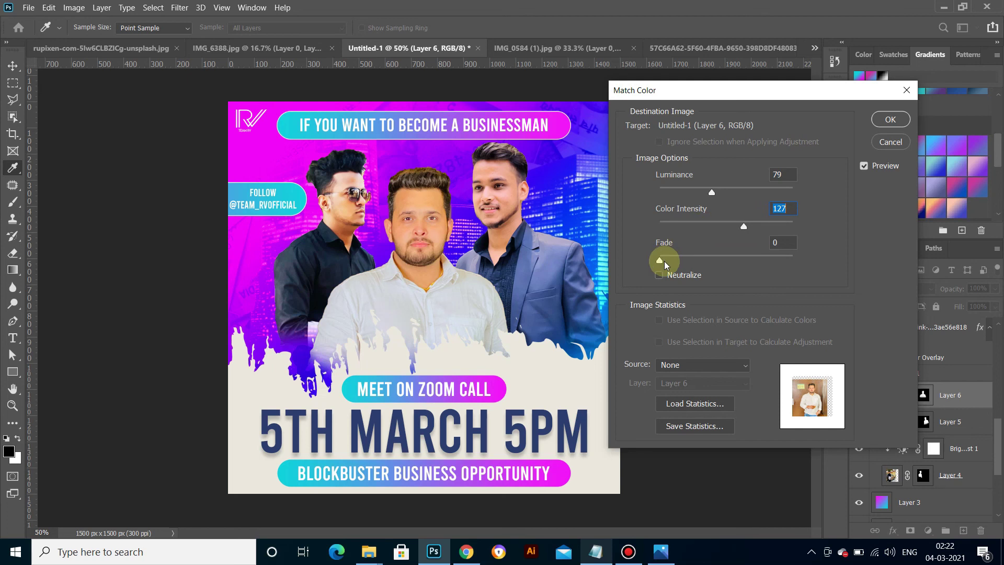
drag(667, 261, 733, 257)
click(670, 276)
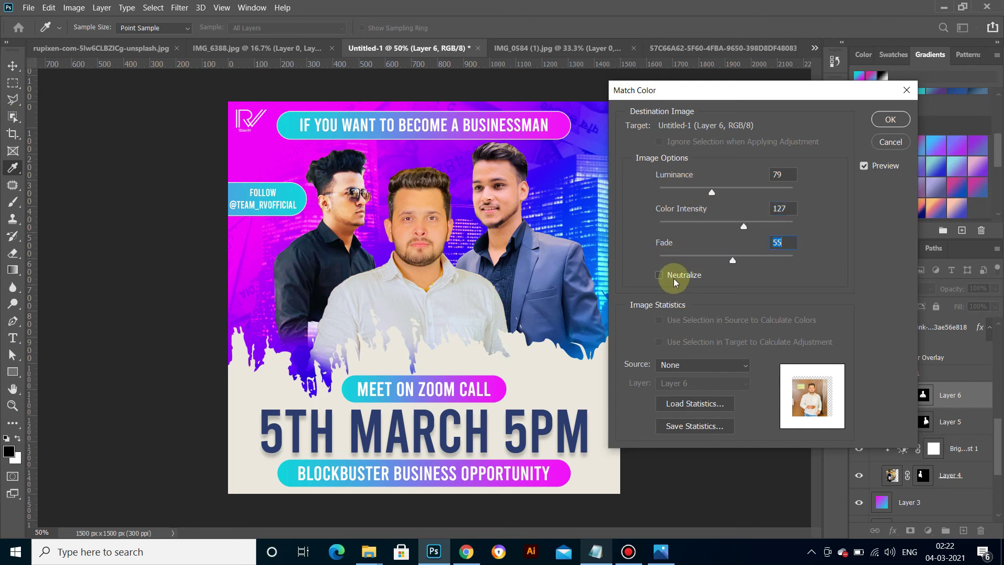
Step: Fine-tune the match to Luminance 110, Color Intensity 146 and Fade 8, and apply it
mouse_move(712, 192)
mouse_down()
mouse_move(750, 193)
mouse_move(705, 193)
mouse_up()
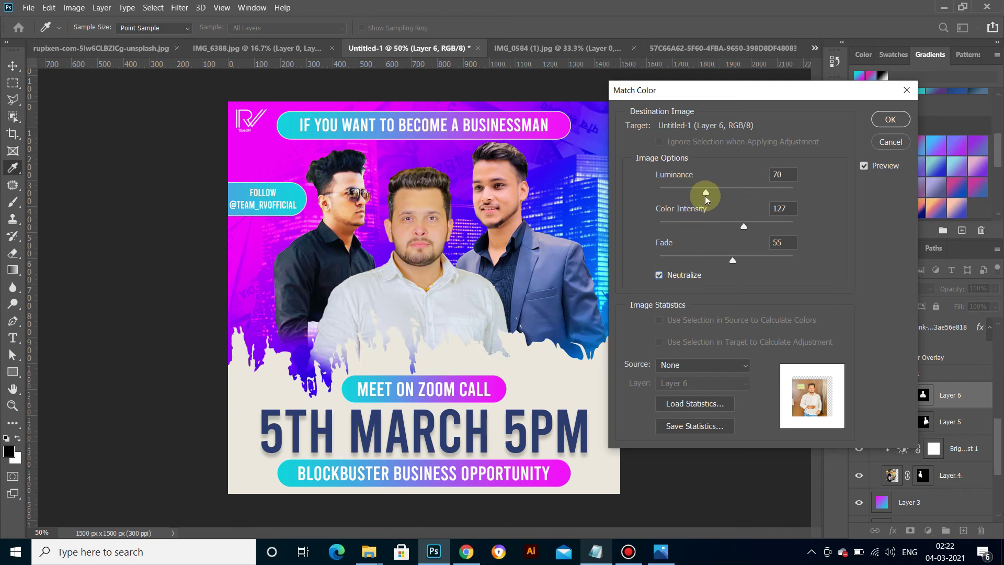
mouse_move(743, 226)
mouse_down()
mouse_move(694, 230)
mouse_move(747, 226)
mouse_up()
drag(731, 260, 674, 265)
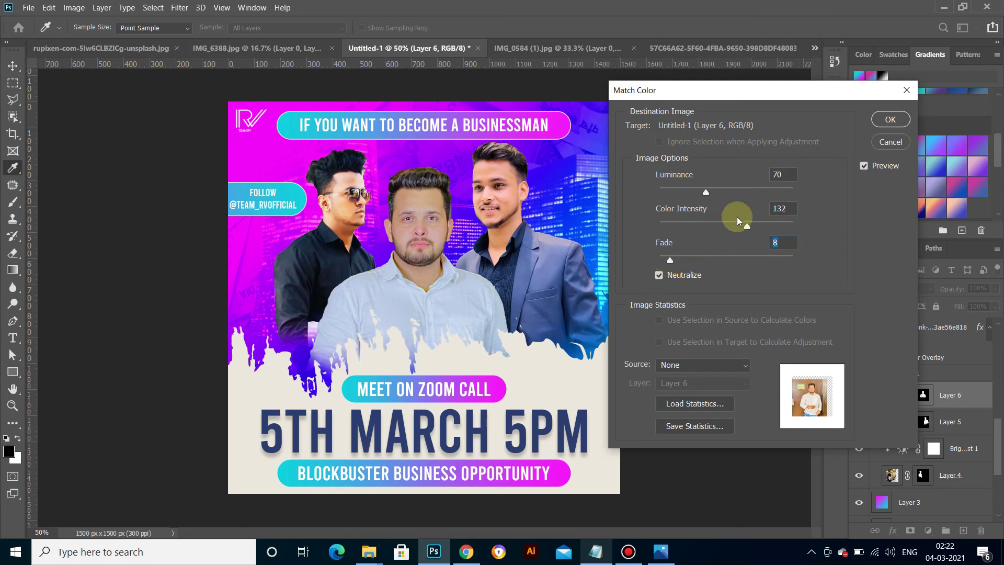
drag(745, 225, 757, 228)
click(758, 226)
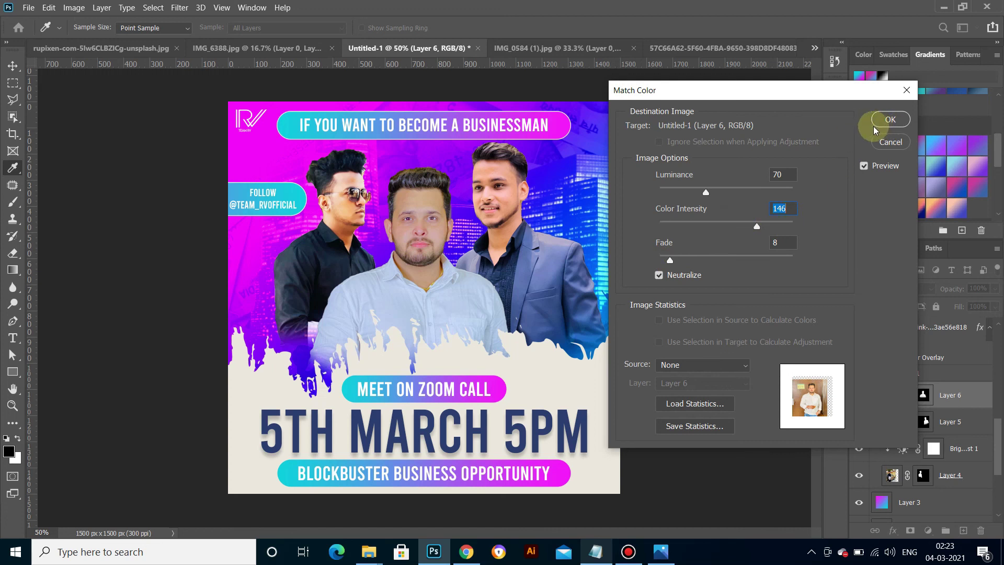
drag(706, 195, 733, 193)
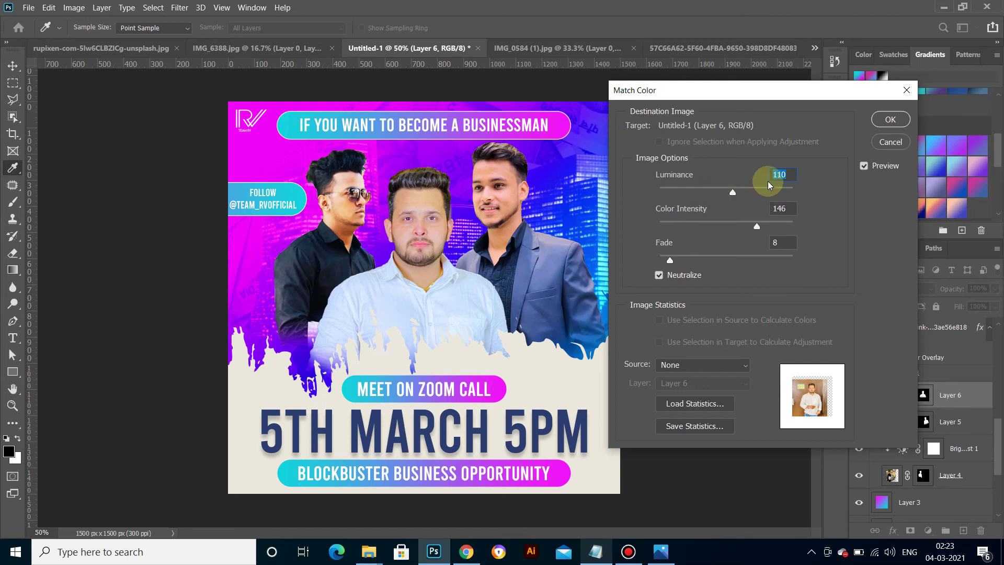
click(889, 120)
click(962, 426)
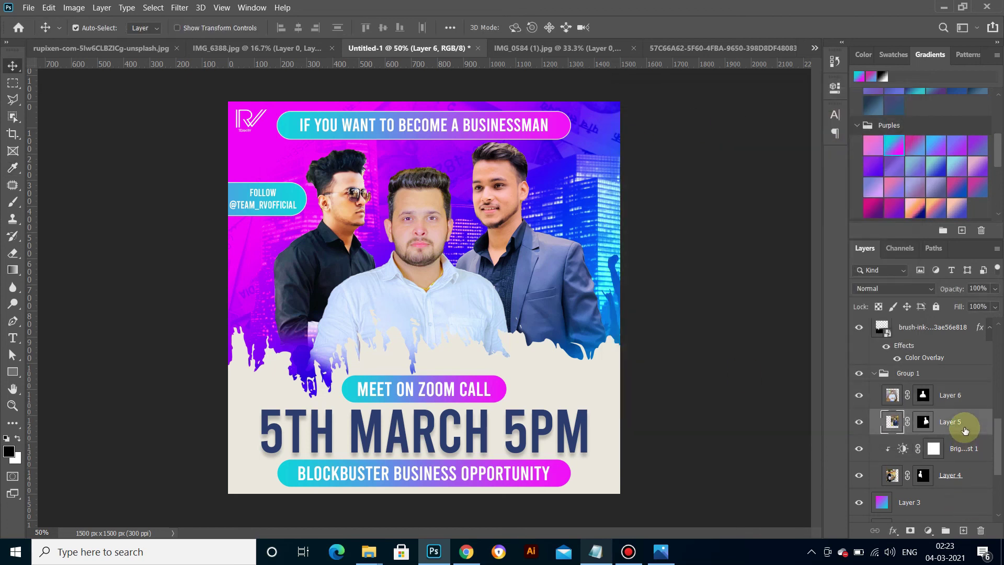
Step: Match Color the suited man on Layer 5: Luminance 103, Color Intensity 125, Fade 10, Neutralize on
click(67, 12)
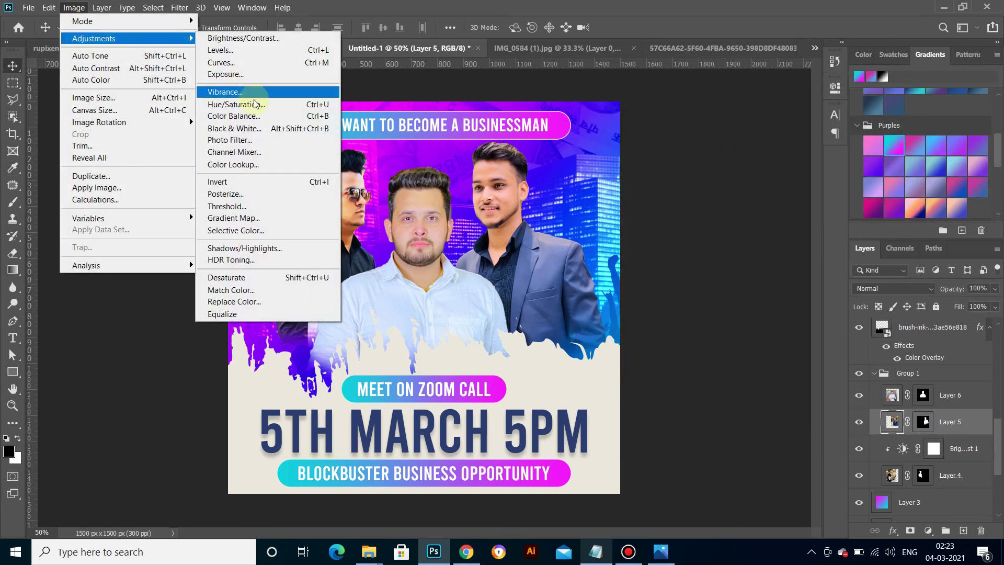
click(254, 290)
text(110)
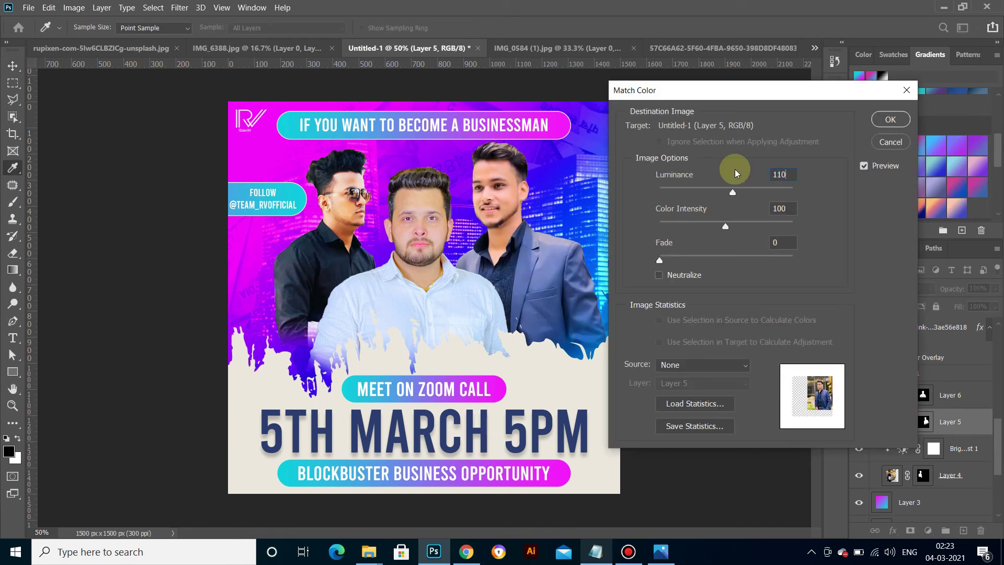
text(146)
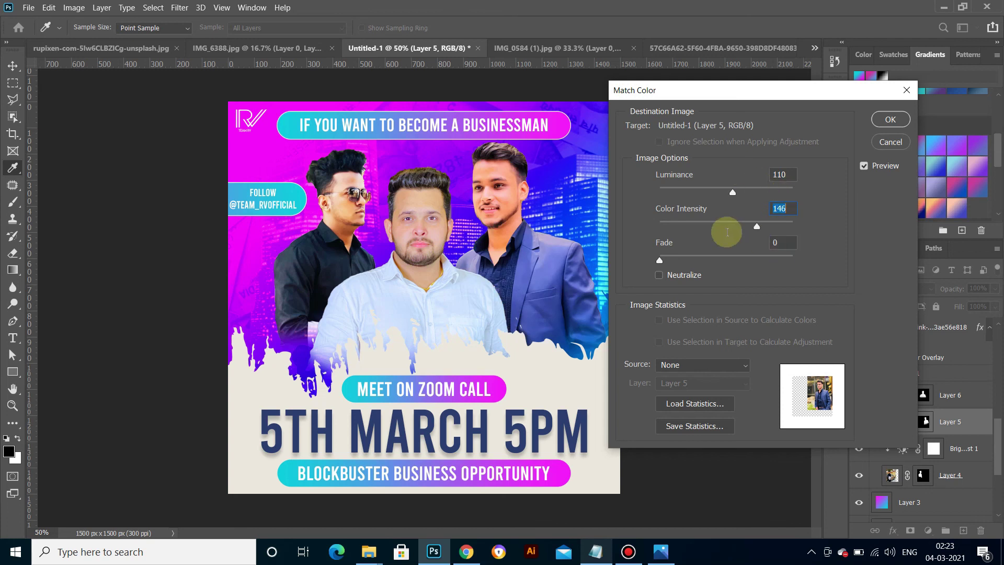
click(778, 242)
text(10)
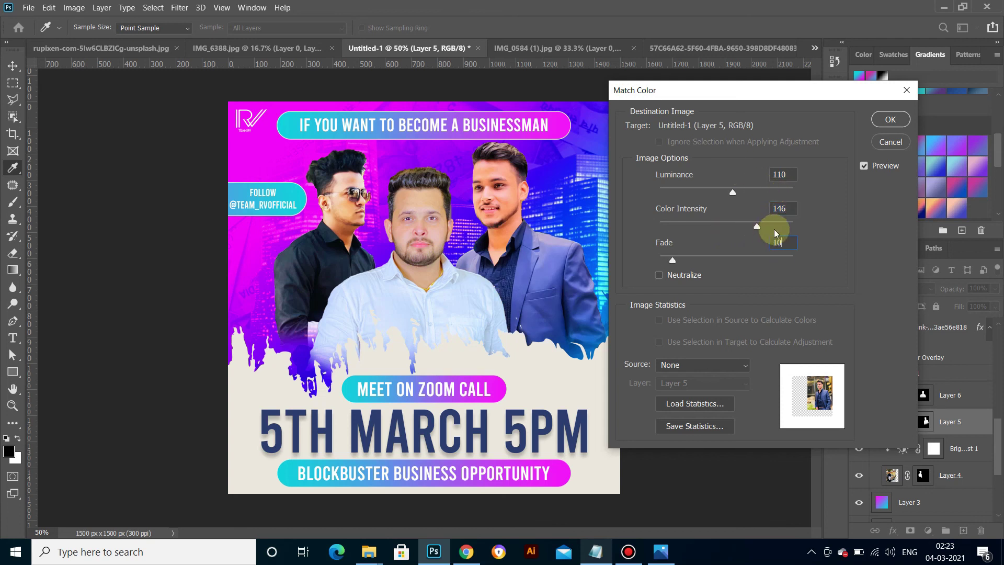
drag(753, 226, 744, 227)
click(716, 193)
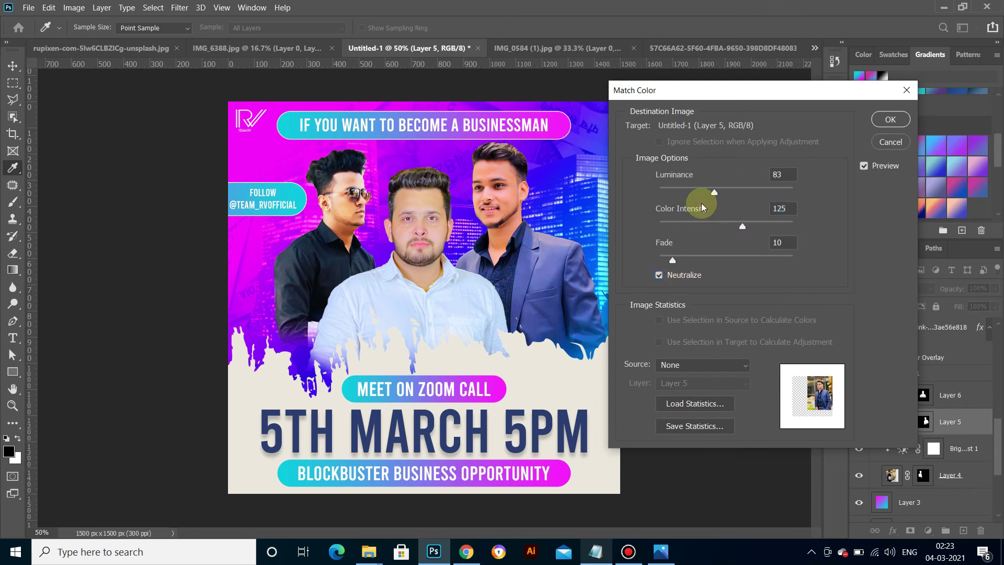
mouse_move(714, 191)
mouse_down()
mouse_move(741, 187)
mouse_move(733, 195)
mouse_up()
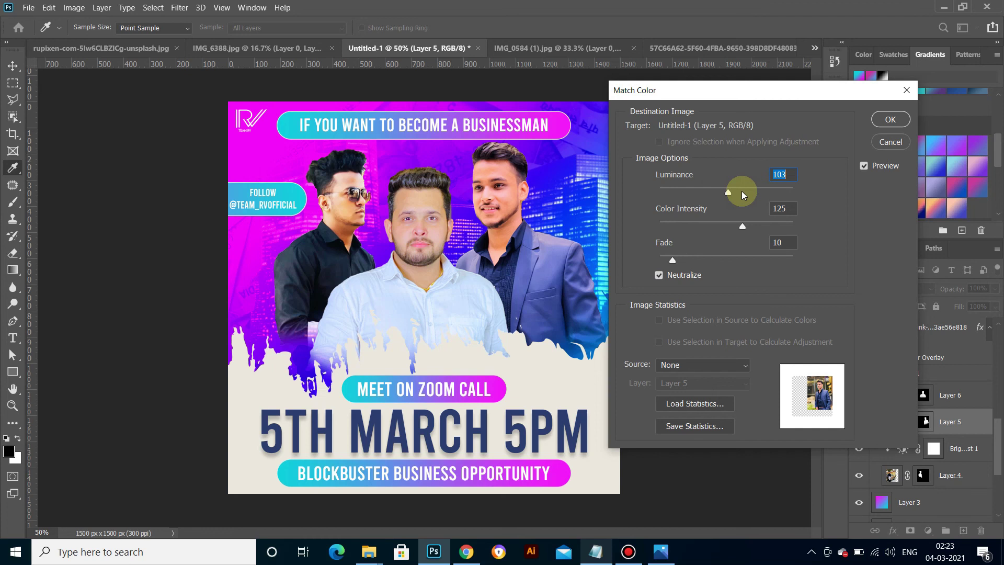
click(890, 120)
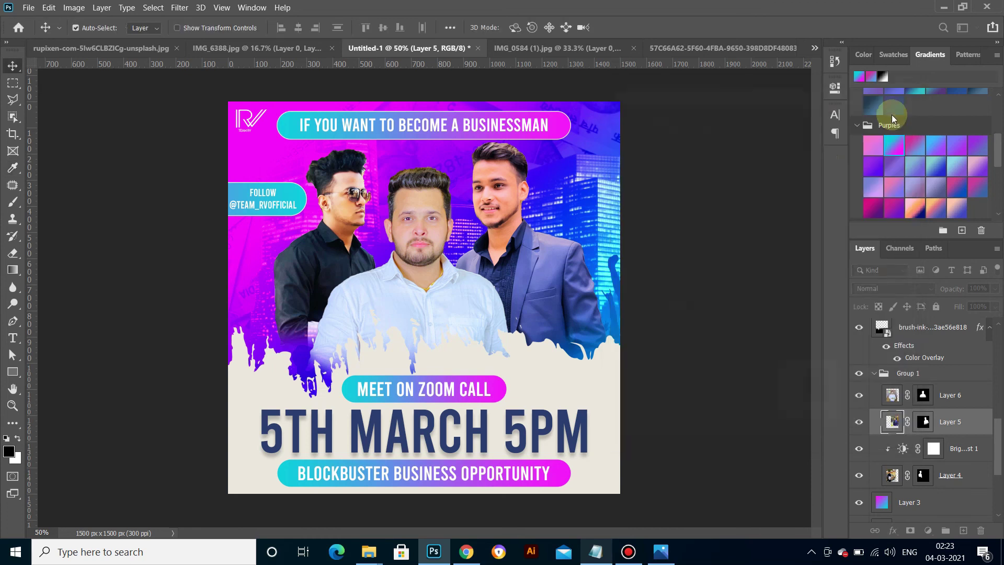
click(960, 474)
Step: Open Match Color for Layer 4 and enter Luminance 110 and intensity 146 as starting values
click(74, 8)
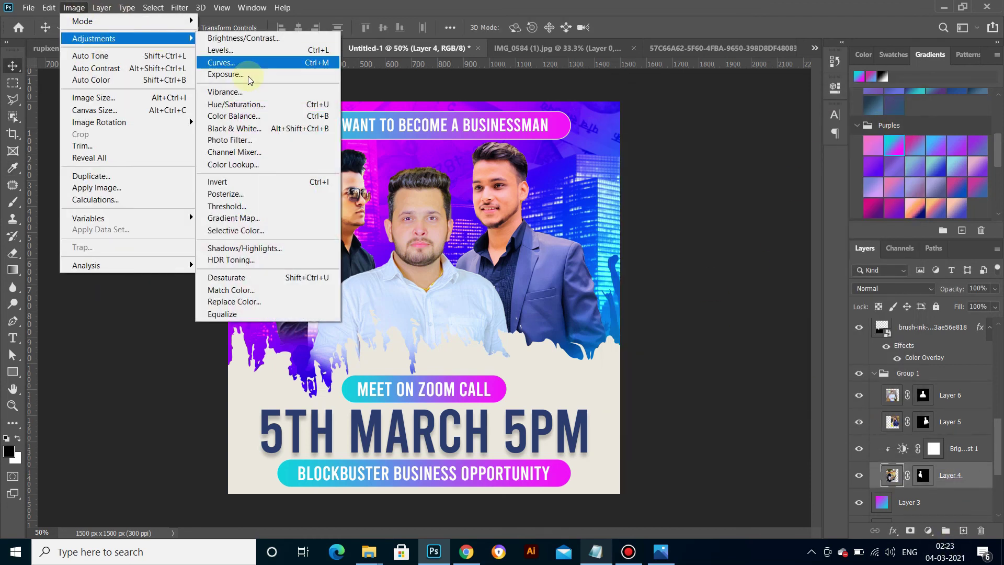
click(255, 289)
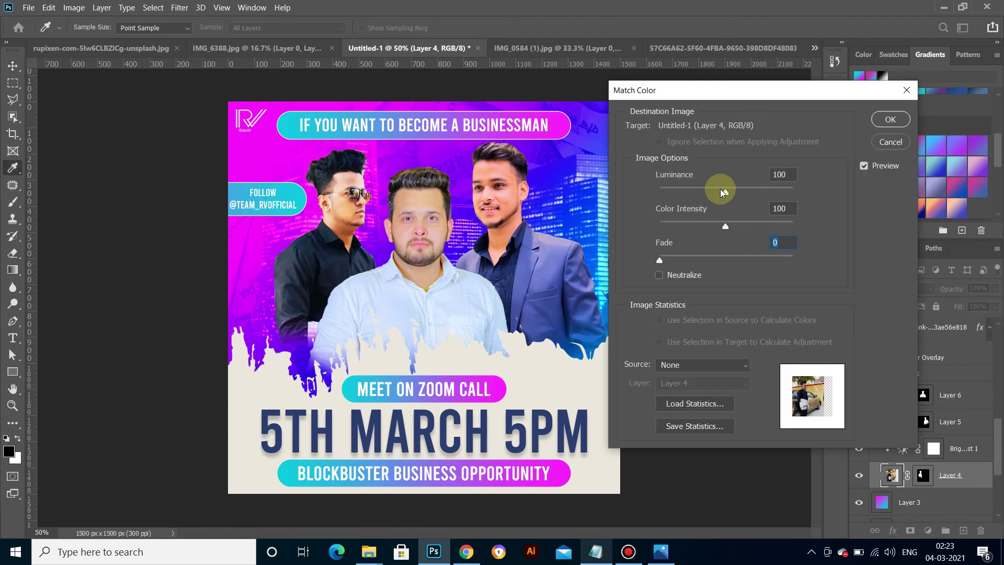
double_click(782, 174)
text(110)
click(718, 172)
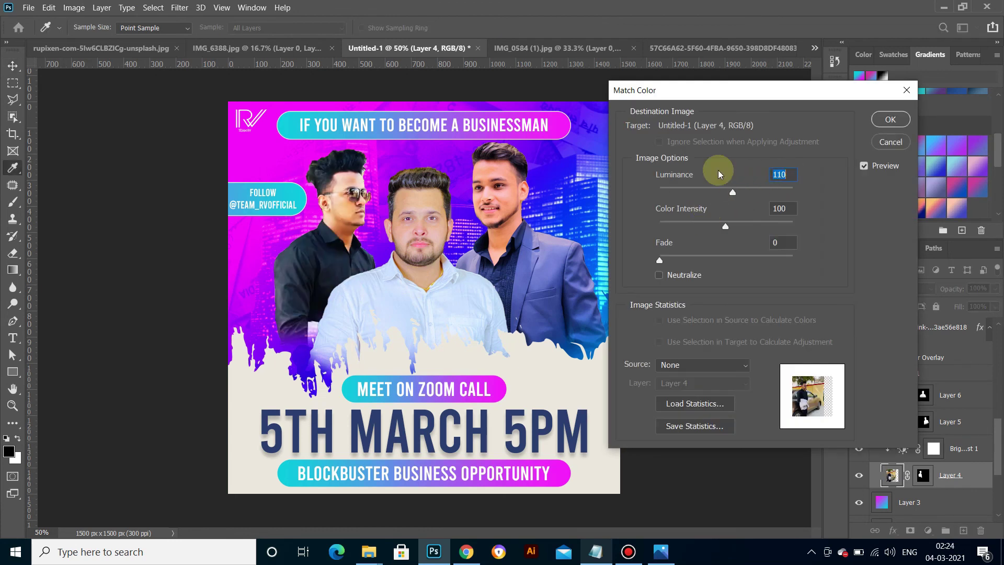
text(146)
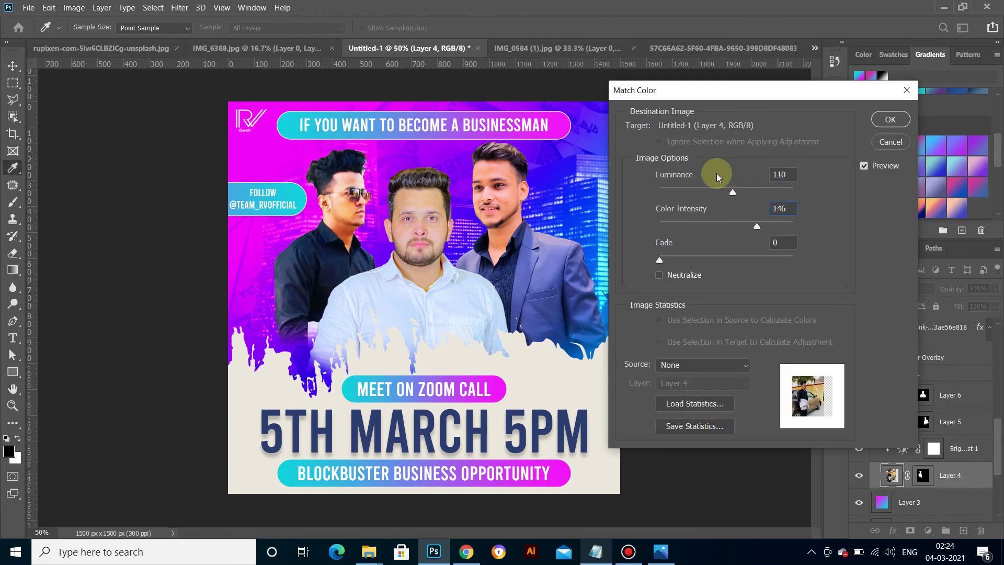
Step: Adjust Layer 4's match to Luminance 102, Color Intensity 180, Fade 13 with Neutralize, and apply
drag(657, 269, 666, 262)
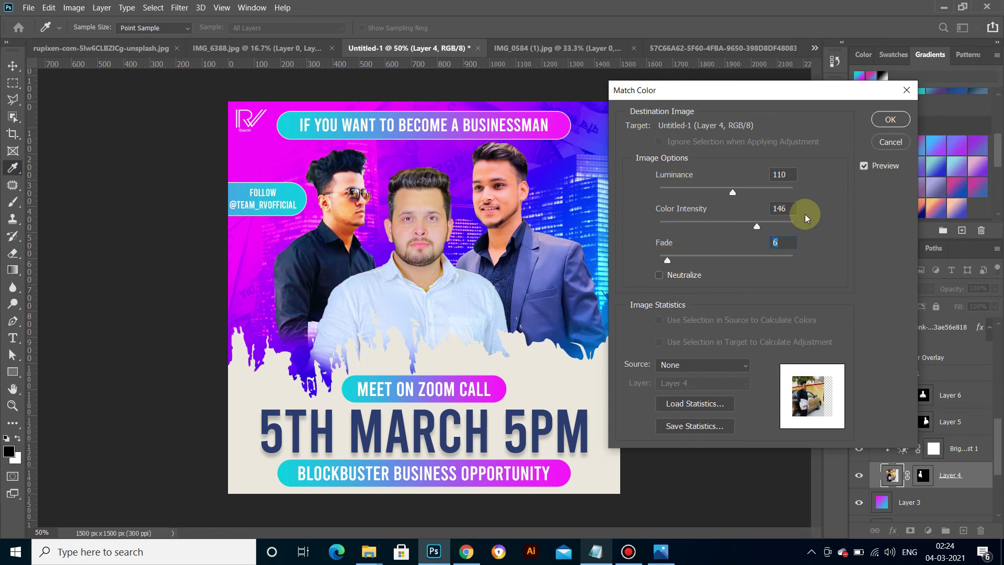
drag(733, 192, 720, 192)
click(670, 269)
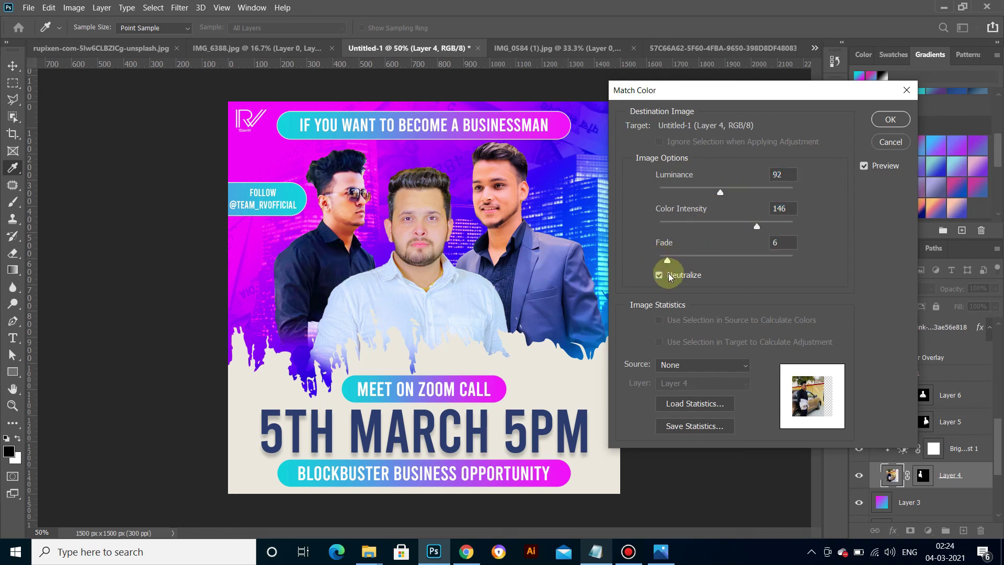
mouse_move(721, 192)
mouse_down()
mouse_move(708, 199)
mouse_move(728, 199)
mouse_move(737, 226)
mouse_up()
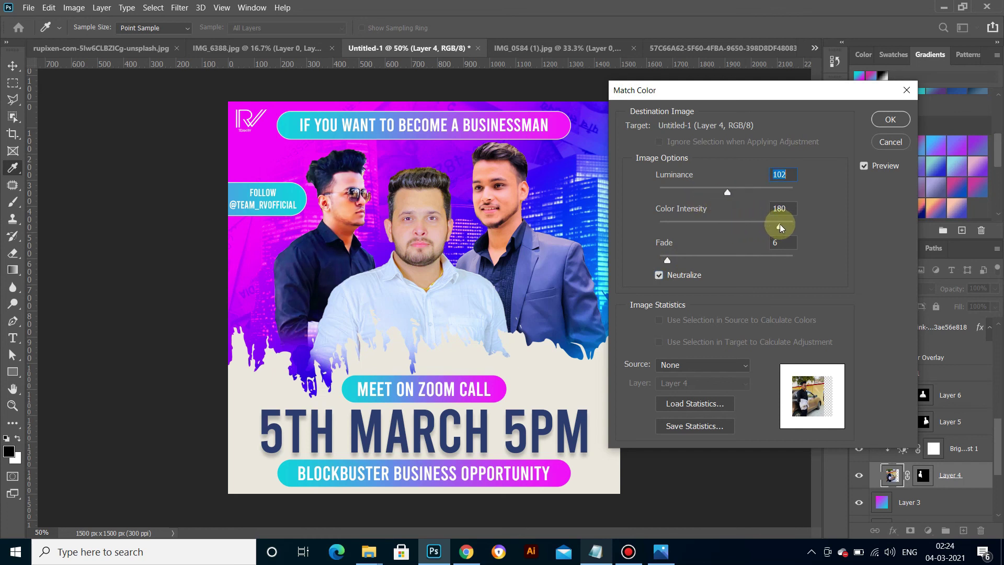
click(669, 261)
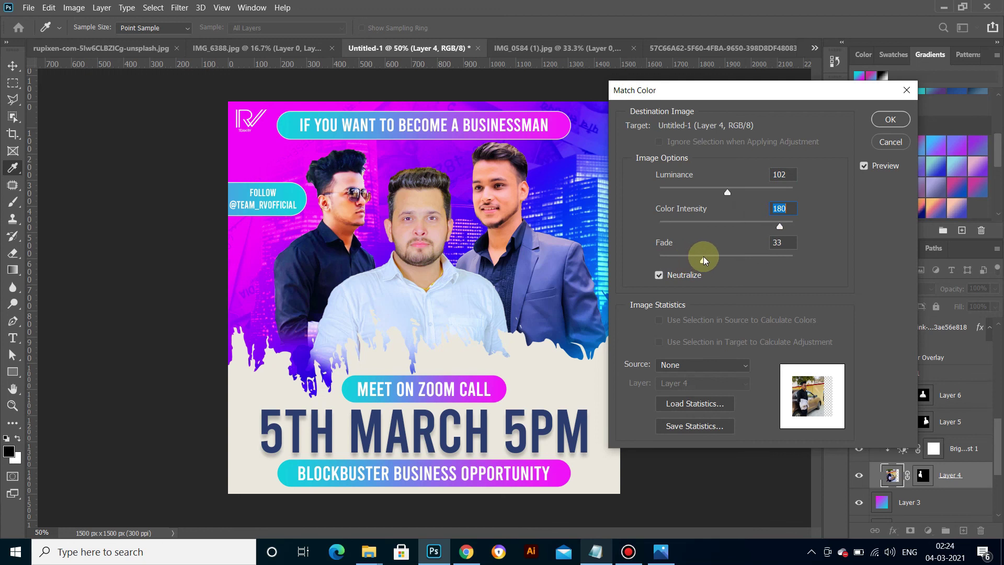
drag(702, 256, 678, 258)
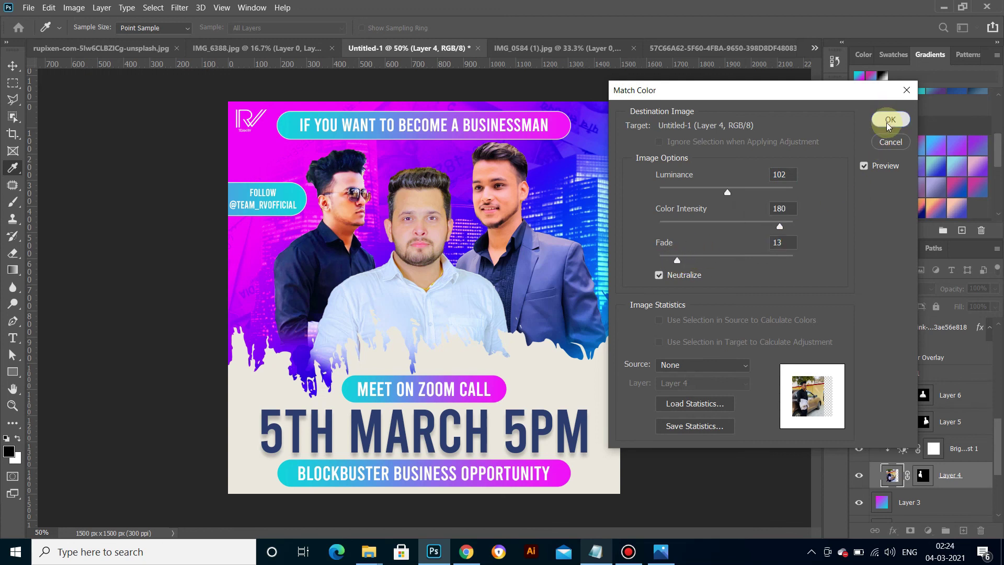
click(890, 119)
click(29, 7)
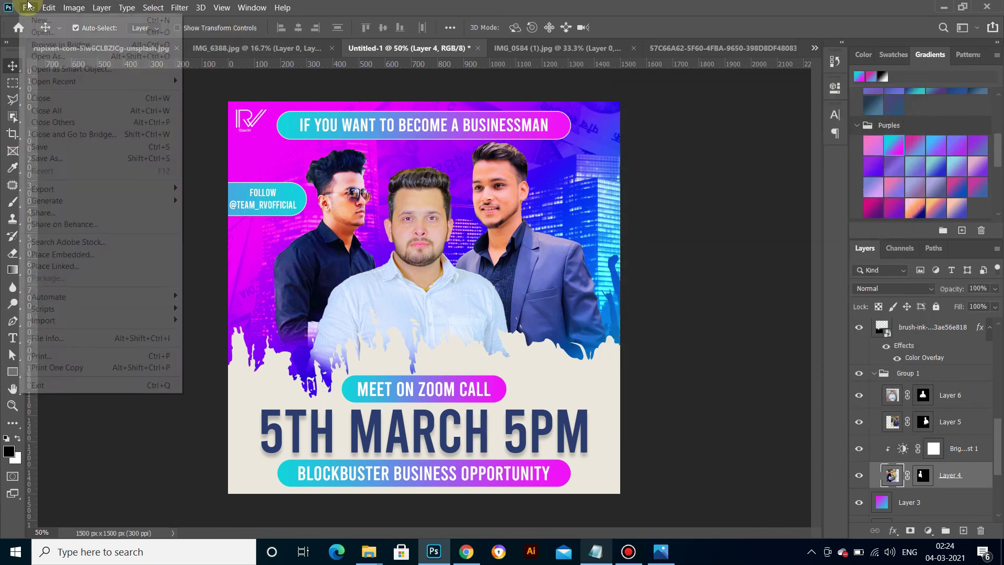
Step: Start Save As for the Untitled-1 poster and browse to the Graphic Contect (J:) drive
click(63, 158)
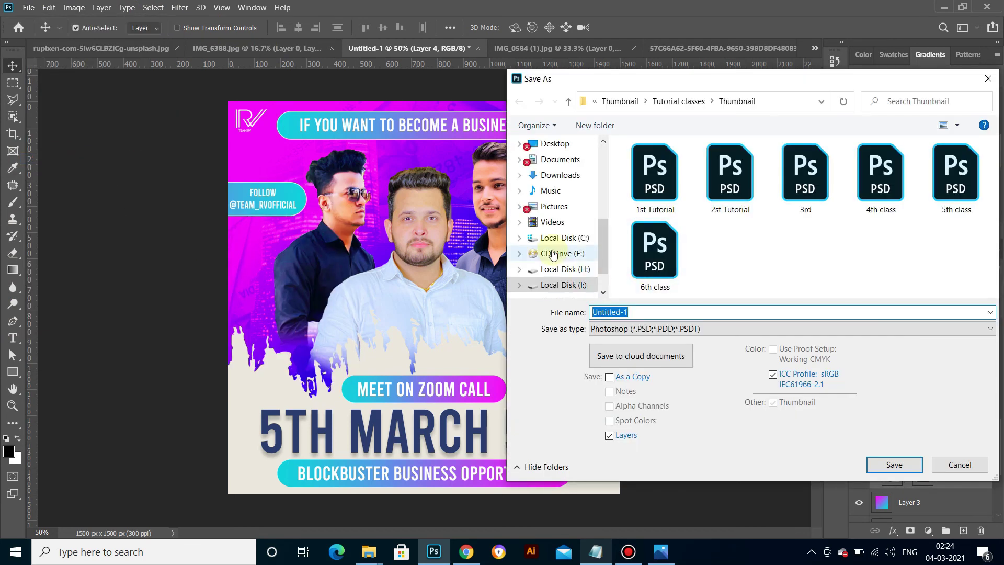
click(620, 101)
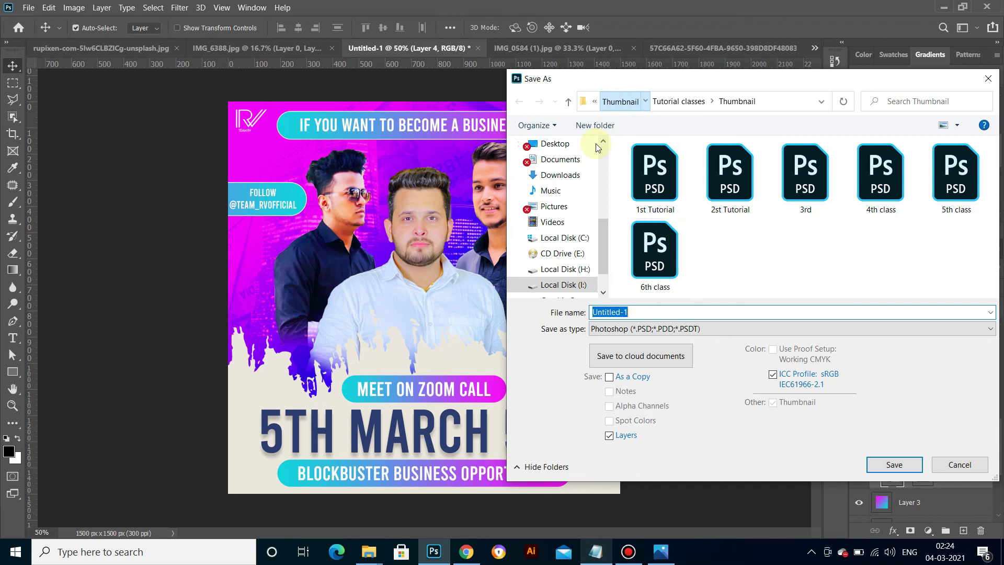
scroll(585, 272, down, 1)
click(567, 253)
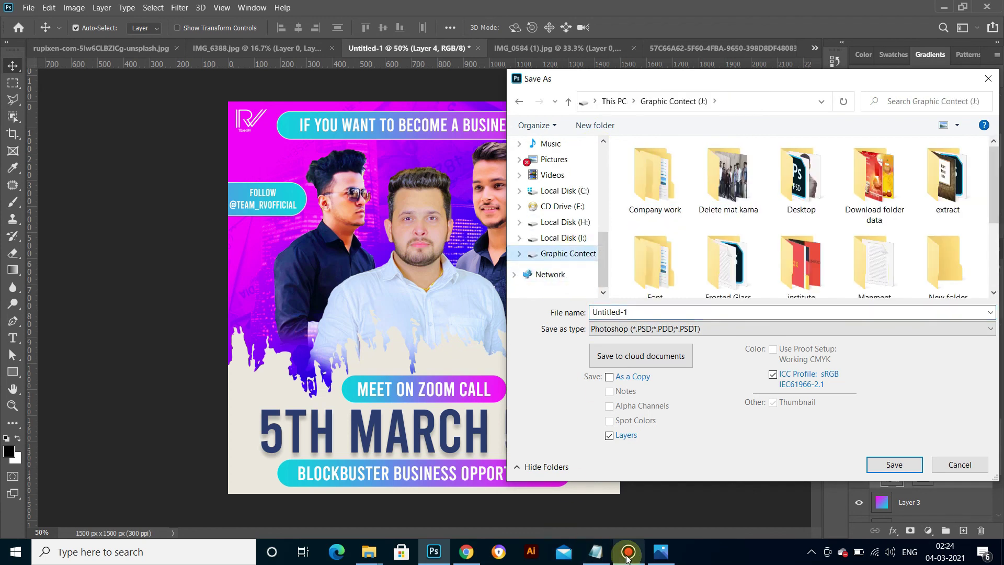